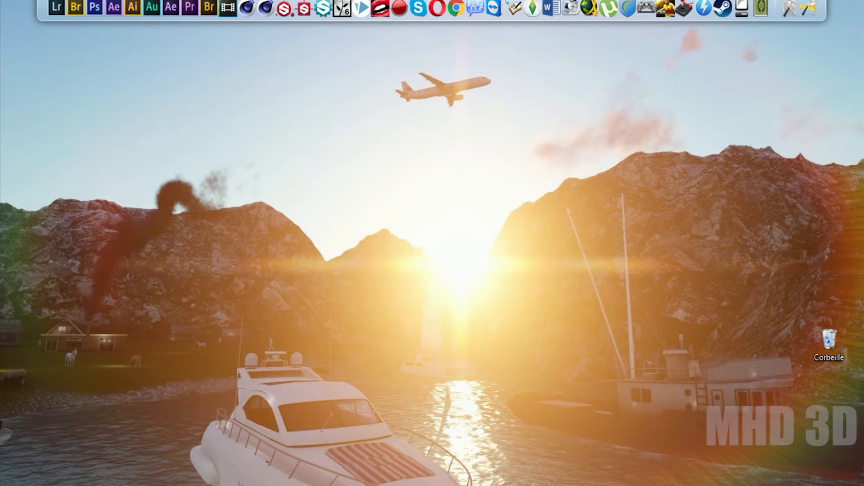
Examine the render of the two domed pavilions, and open the Dome of Ascension reference photo in Opera.
drag(863, 35, 353, 58)
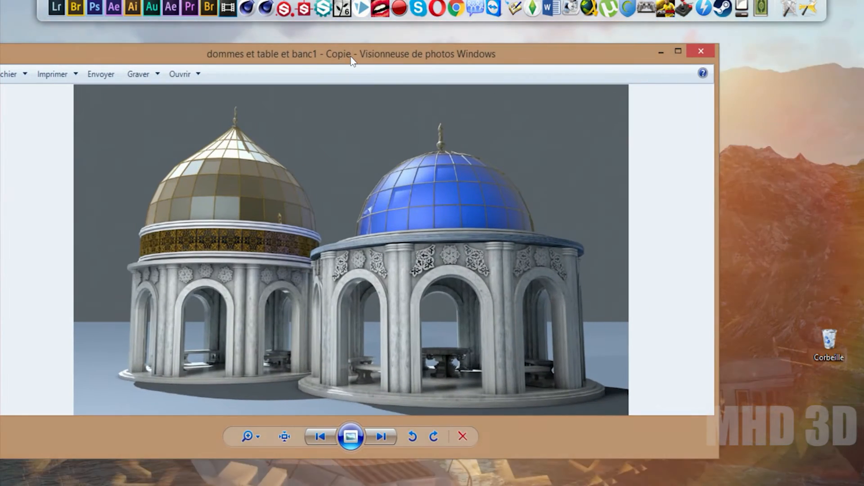
double_click(354, 58)
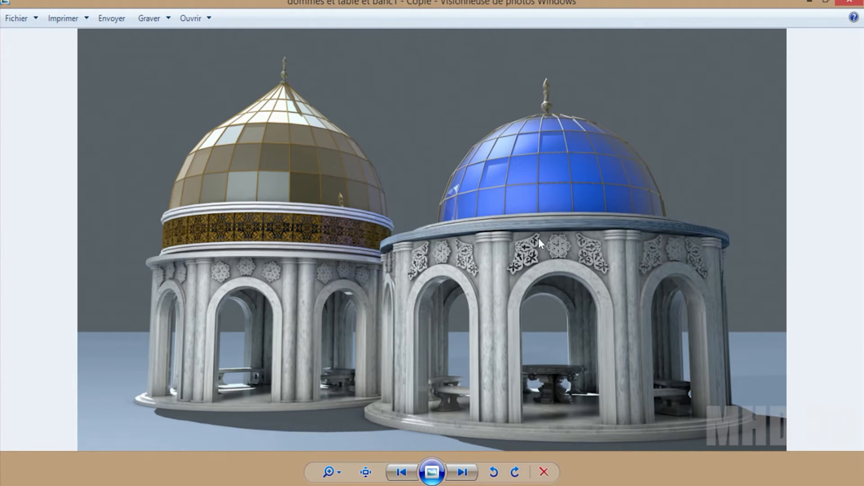
click(811, 3)
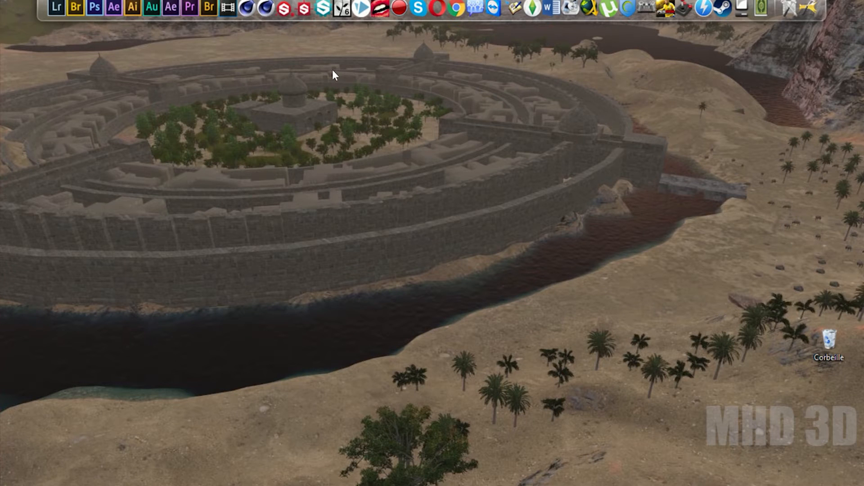
mouse_move(272, 485)
click(316, 463)
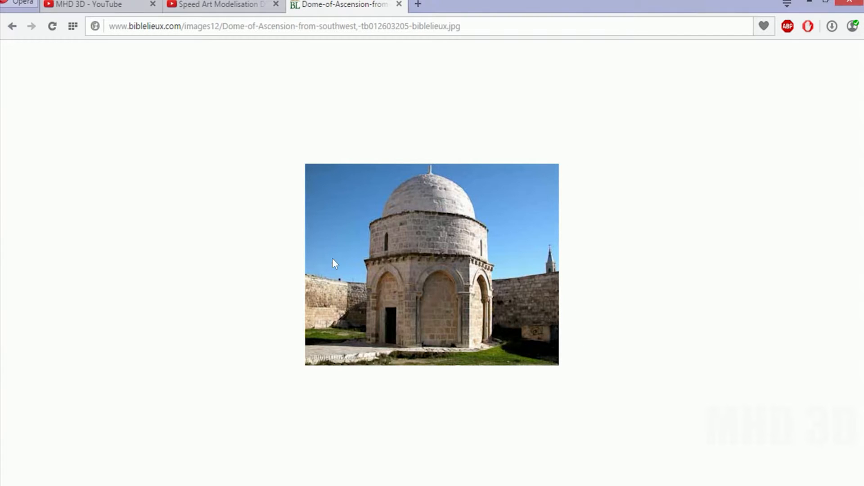
Switch to Cinema 4D, add a cube to the empty scene and place it on the ground with Drop To Floor.
click(470, 485)
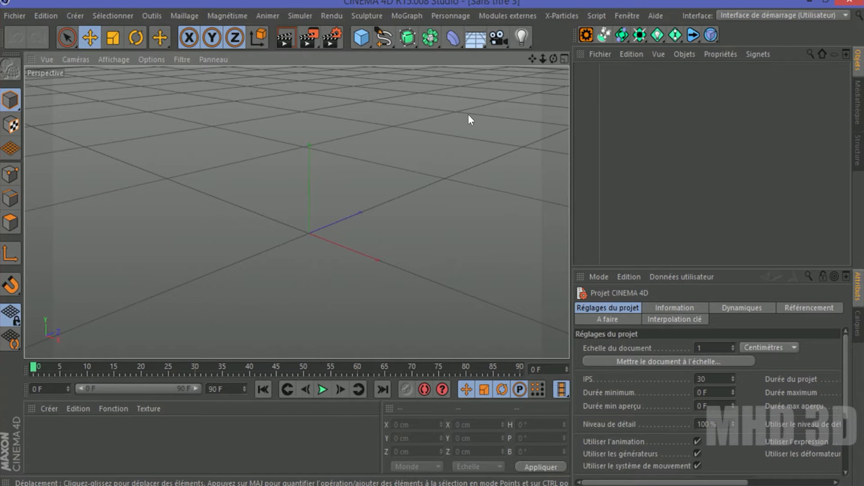
click(361, 45)
click(496, 54)
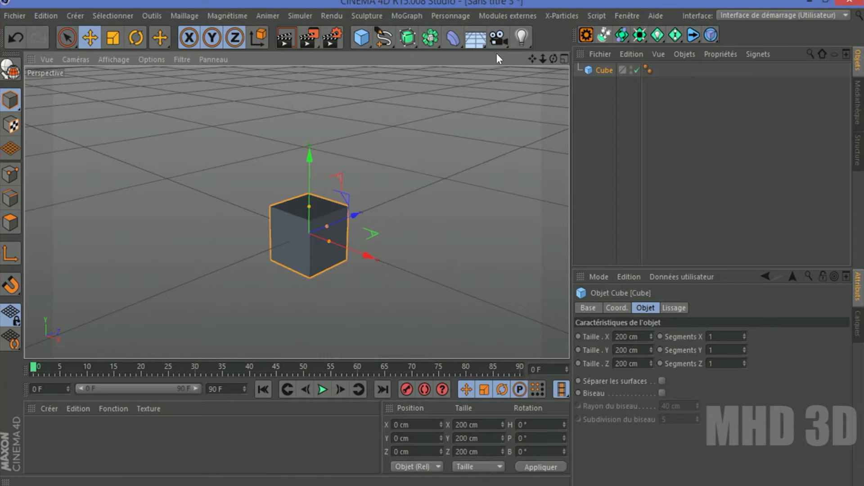
drag(541, 60, 531, 61)
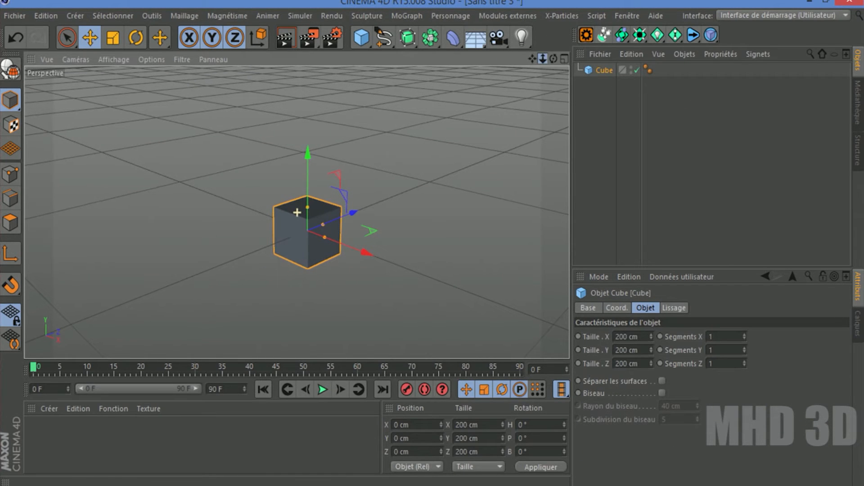
click(502, 16)
click(506, 94)
Resize the cube into an upright wall block about 479 cm wide and 737 cm high.
drag(553, 58, 593, 47)
drag(320, 209, 340, 212)
drag(298, 184, 311, 114)
drag(339, 211, 352, 209)
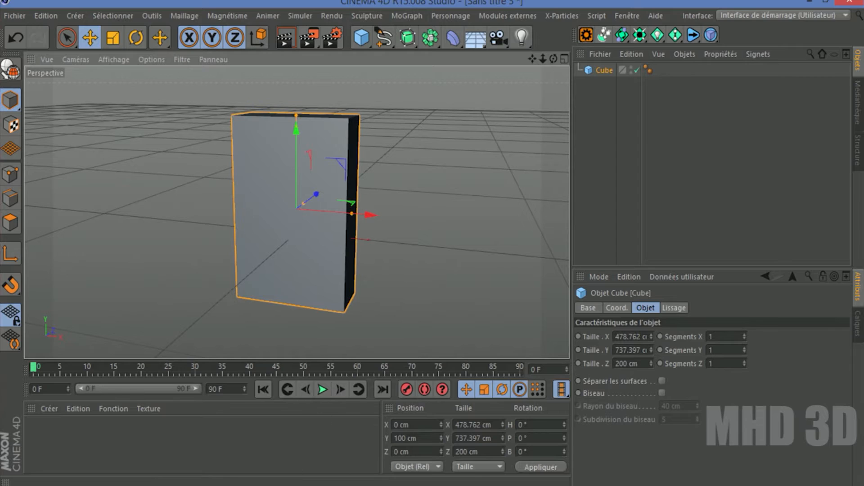
Review the arches in the Dome of Ascension photo and play part of the dome modelling video on YouTube in Opera.
click(280, 485)
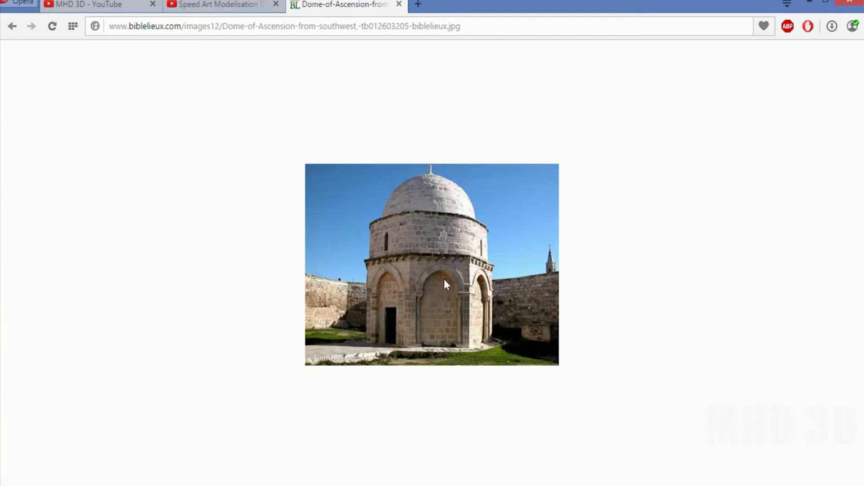
click(810, 3)
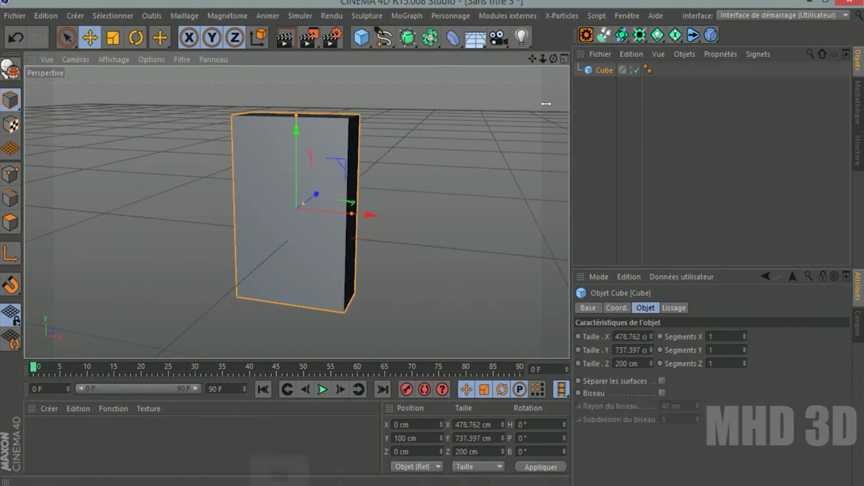
click(279, 485)
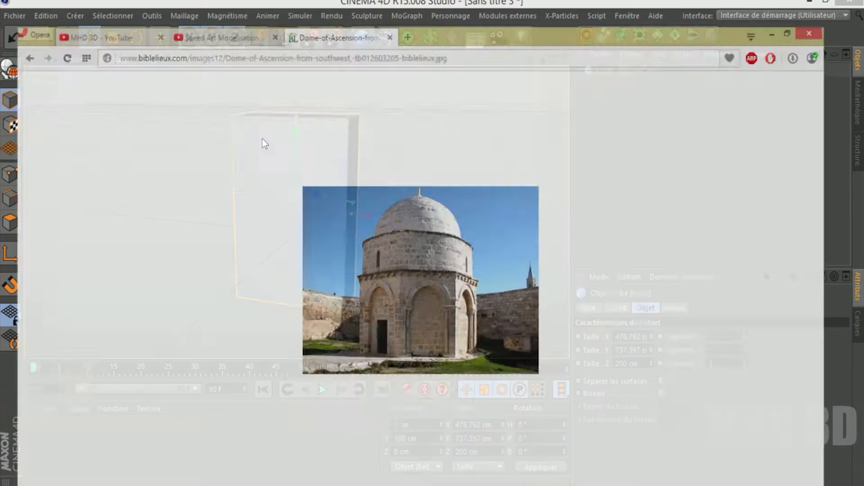
click(230, 6)
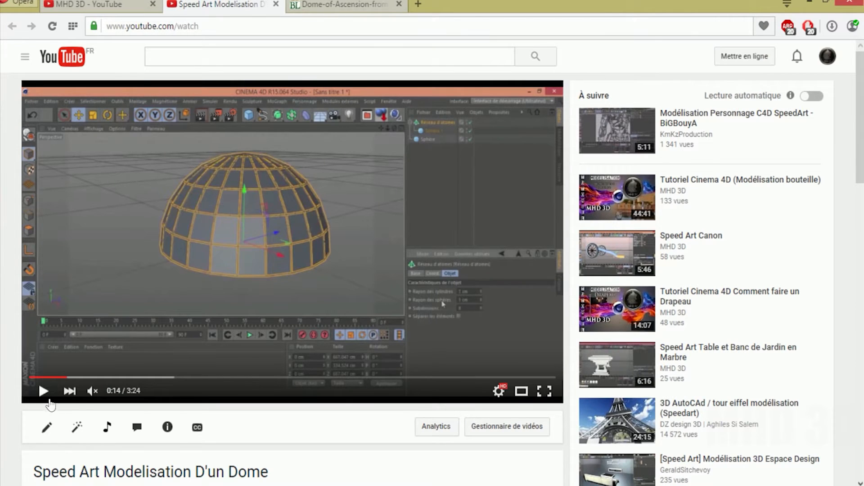
click(39, 391)
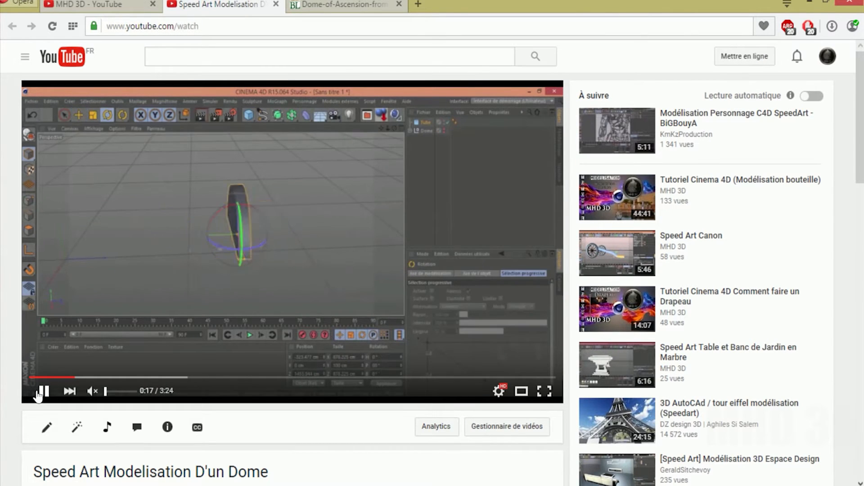
click(39, 392)
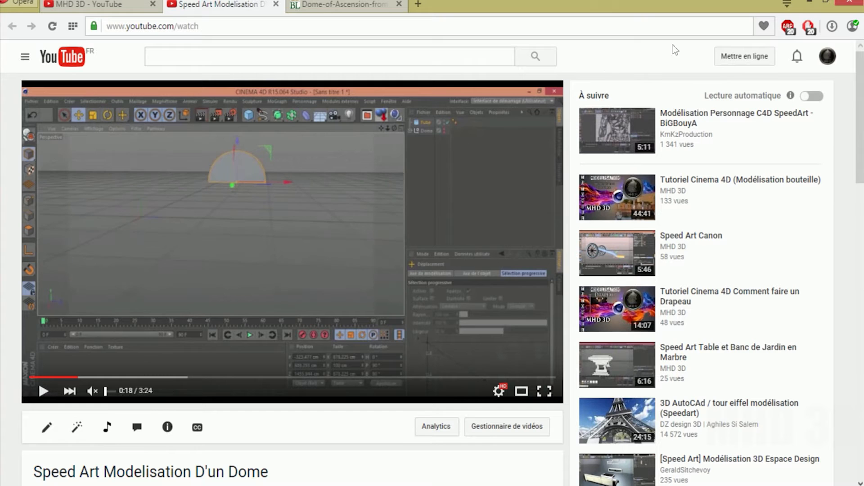
click(812, 4)
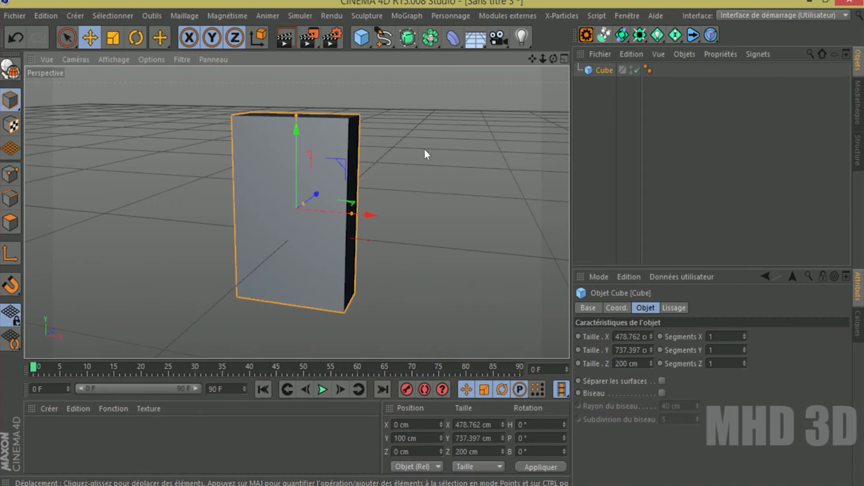
Set the resized cube back on the ground with Drop To Floor and hide it in both the viewport and renders.
mouse_move(553, 59)
mouse_down()
mouse_move(540, 72)
mouse_move(557, 64)
mouse_move(540, 51)
mouse_up()
click(480, 15)
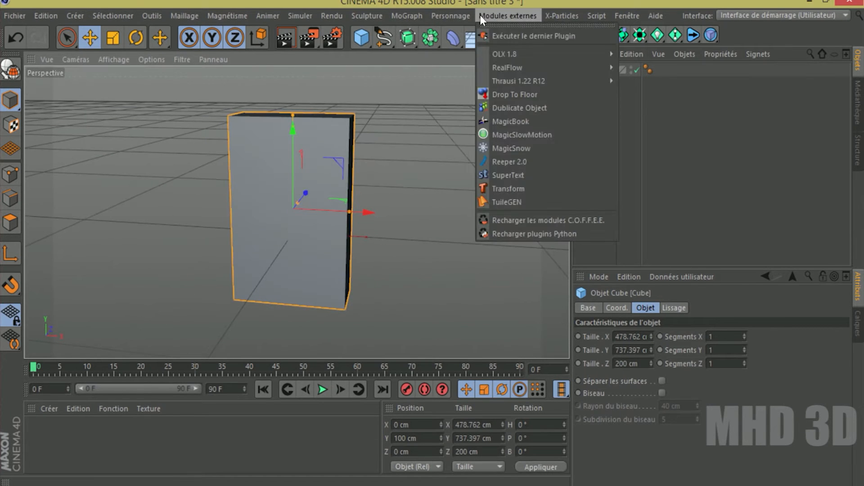
click(498, 91)
drag(532, 59, 519, 134)
click(632, 68)
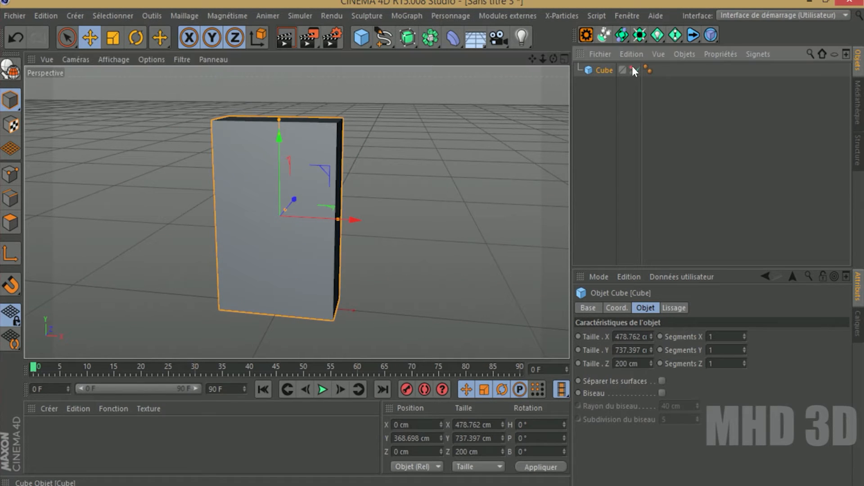
click(632, 68)
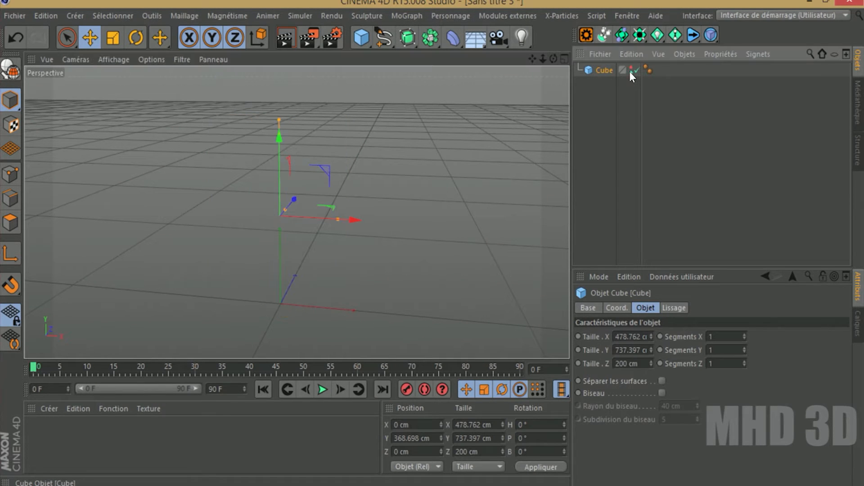
Add a Tube primitive and place it on the ground with Drop To Floor.
click(371, 39)
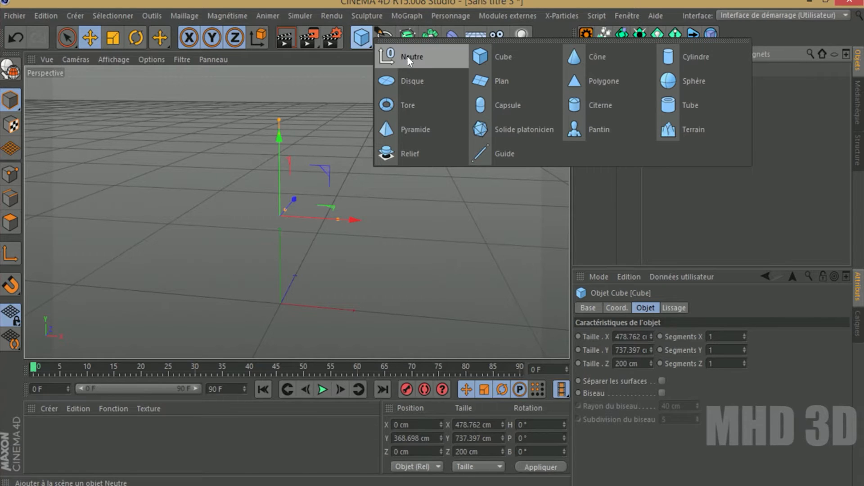
click(669, 104)
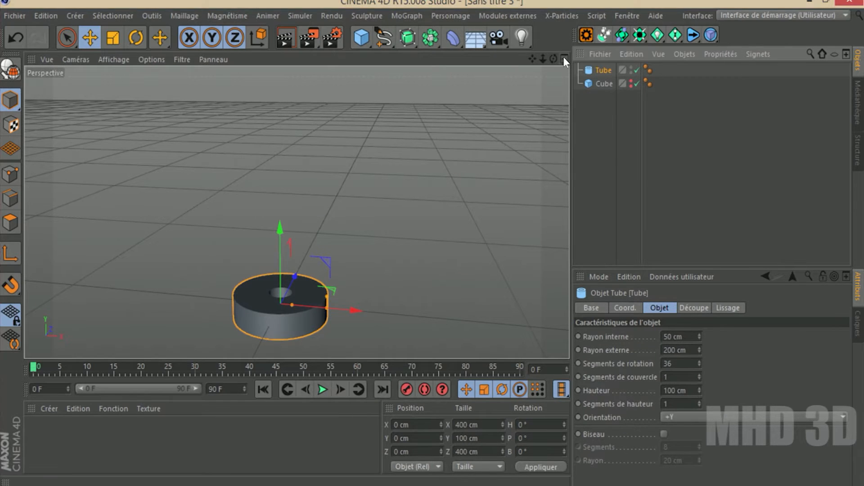
drag(556, 58, 531, 65)
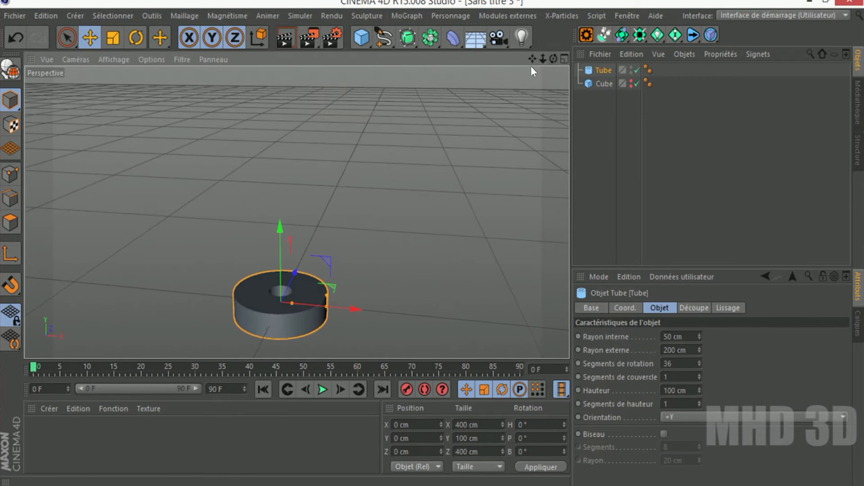
click(503, 18)
click(509, 95)
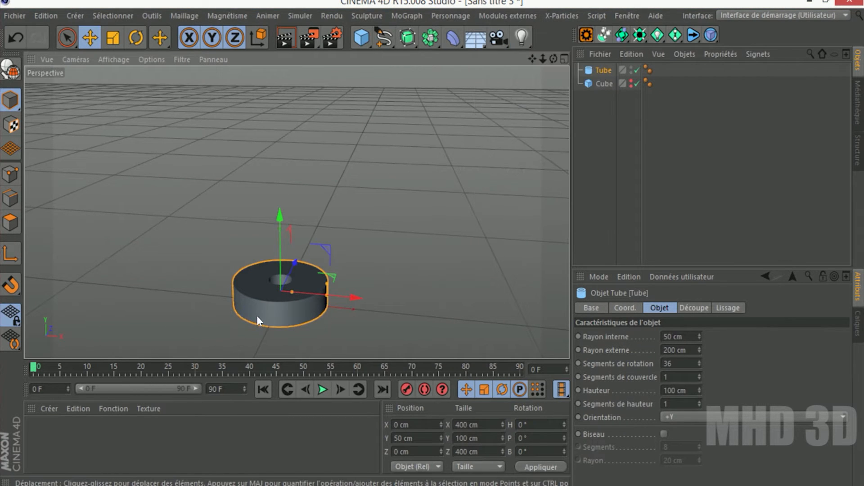
Set the tube's inner radius to 0 cm and its outer radius to 354 cm.
drag(554, 59, 551, 92)
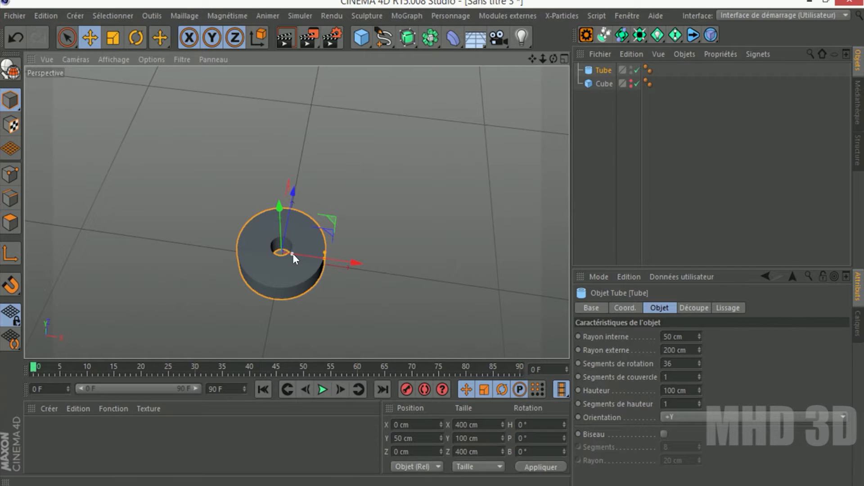
mouse_move(293, 253)
mouse_down()
mouse_move(272, 255)
mouse_move(295, 254)
mouse_up()
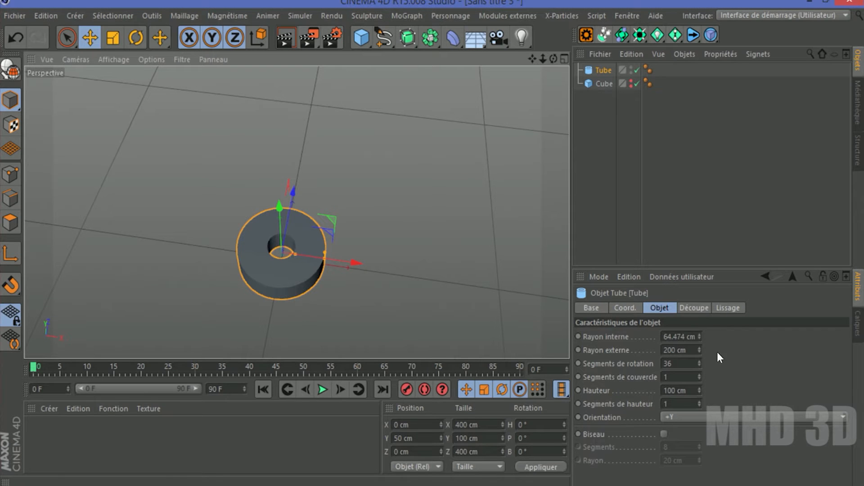
double_click(679, 337)
text(0)
key(Return)
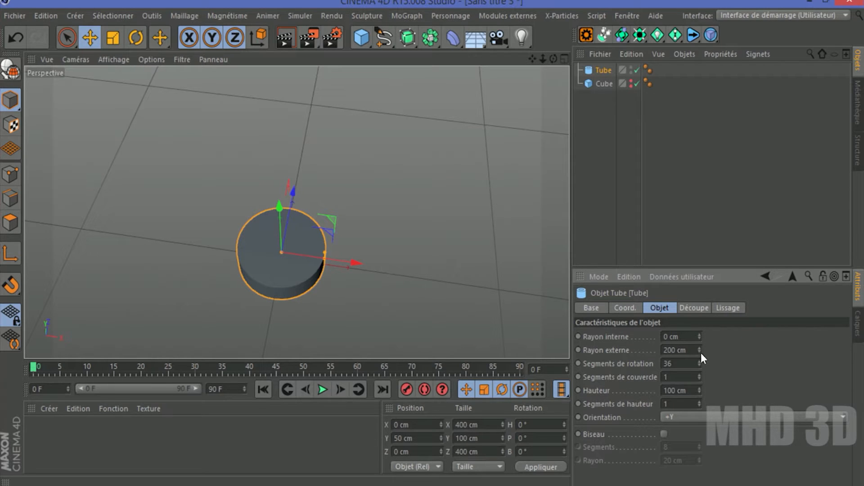
mouse_move(701, 347)
mouse_down()
mouse_move(750, 338)
mouse_move(692, 361)
mouse_move(698, 348)
mouse_up()
Enable slicing on the tube to reduce it to a half disc.
click(692, 308)
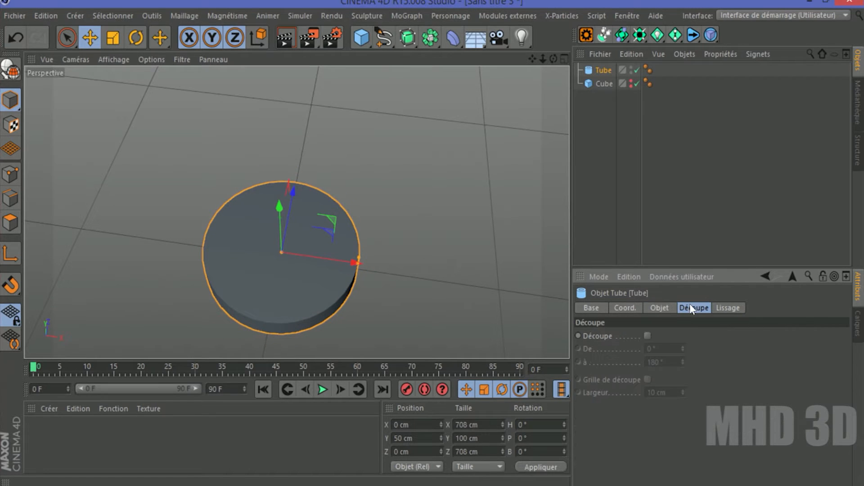
drag(531, 58, 529, 85)
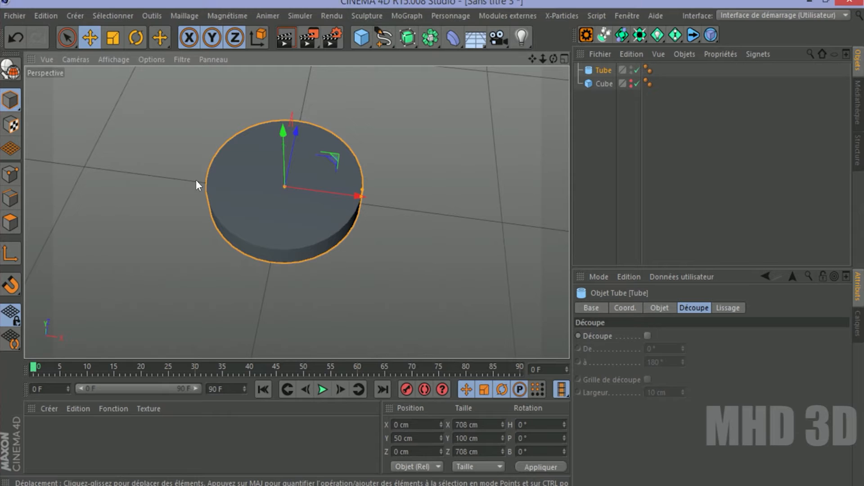
click(647, 336)
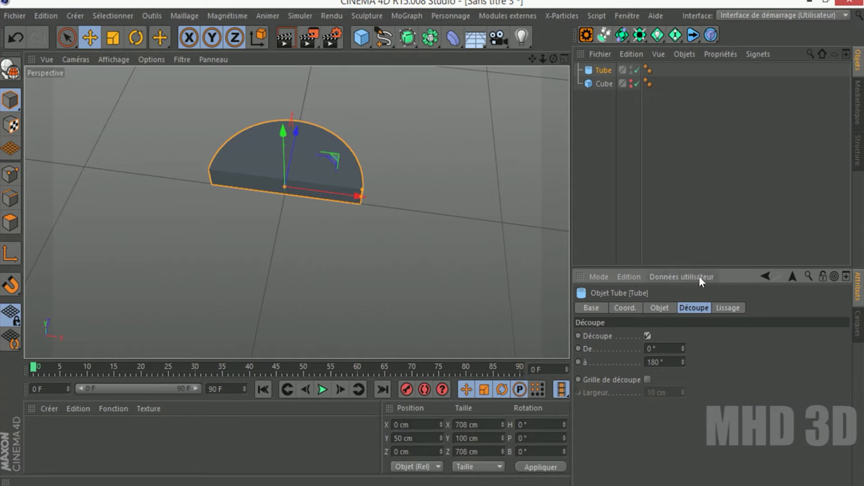
Set the tube's orientation to -Z so the half disc stands upright with its arc on top.
click(668, 309)
click(678, 418)
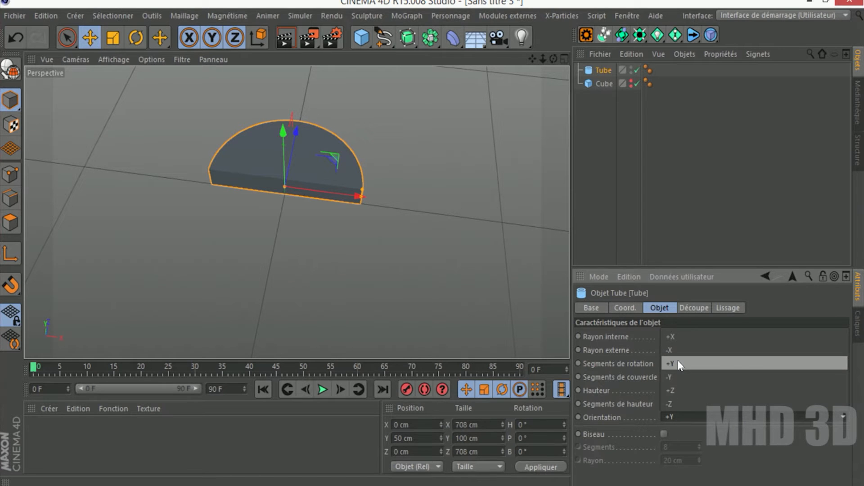
click(677, 374)
click(682, 415)
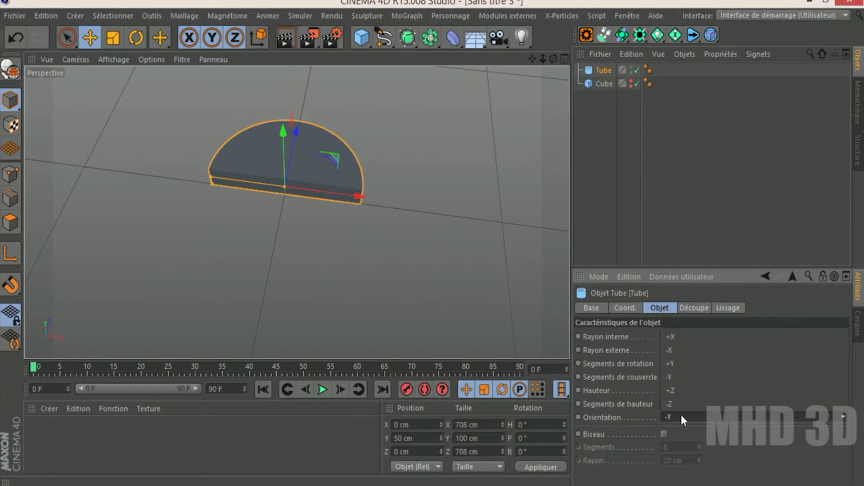
click(672, 388)
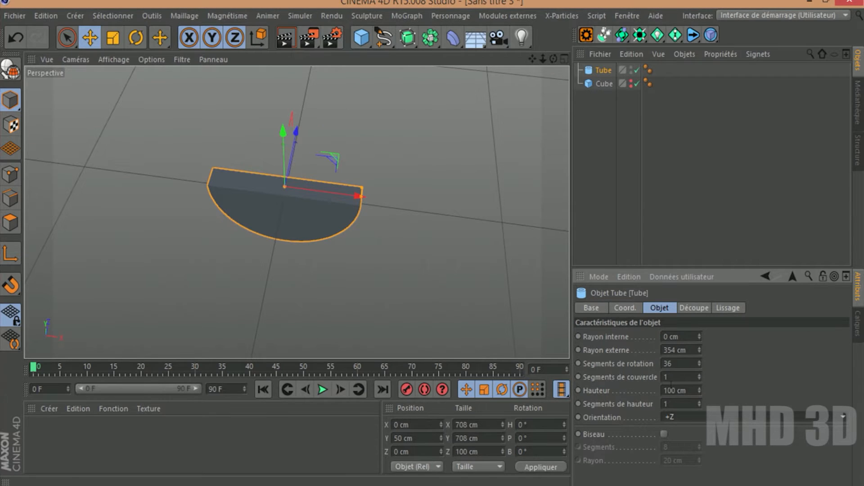
click(673, 417)
click(669, 404)
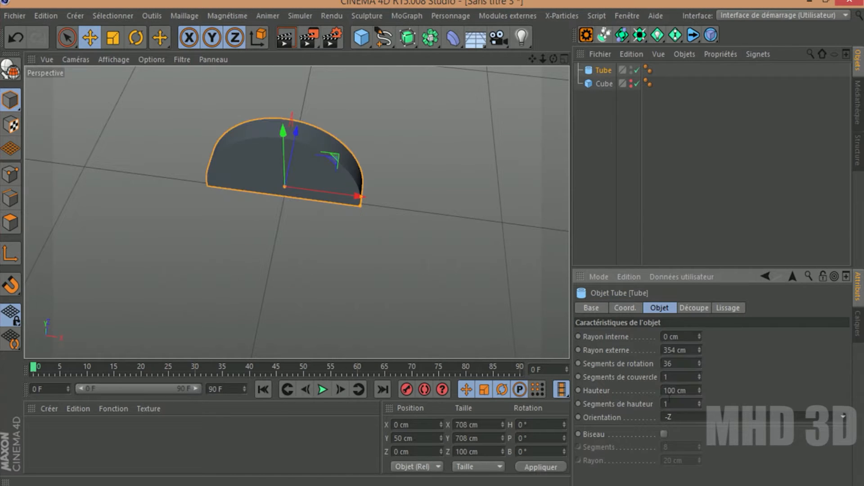
Switch the viewport display to Gouraud shading with lines and view the half disc's segments up close.
drag(553, 59, 563, 87)
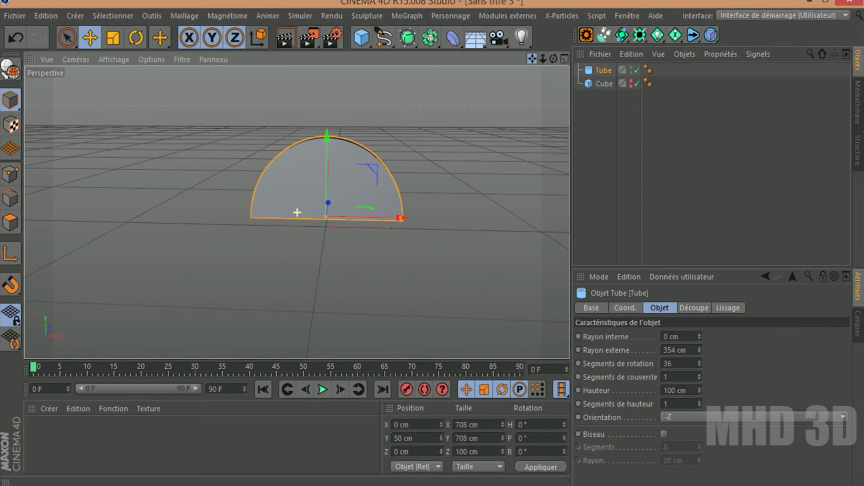
click(112, 58)
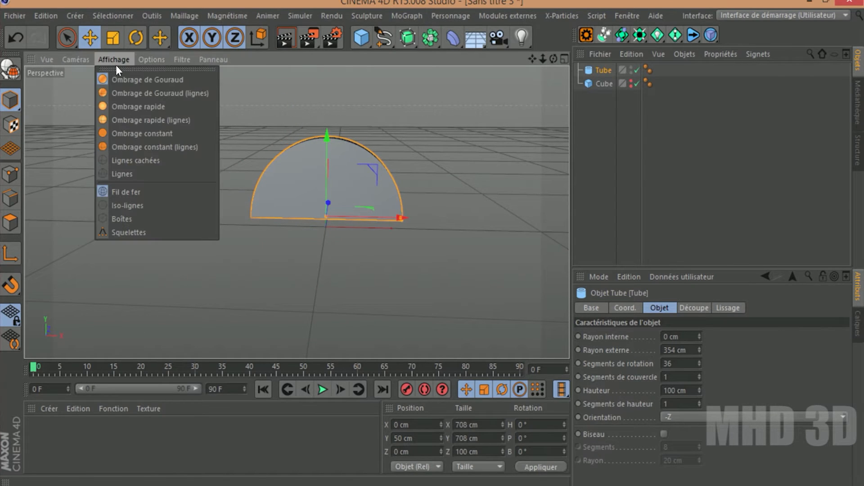
click(116, 93)
drag(543, 58, 467, 92)
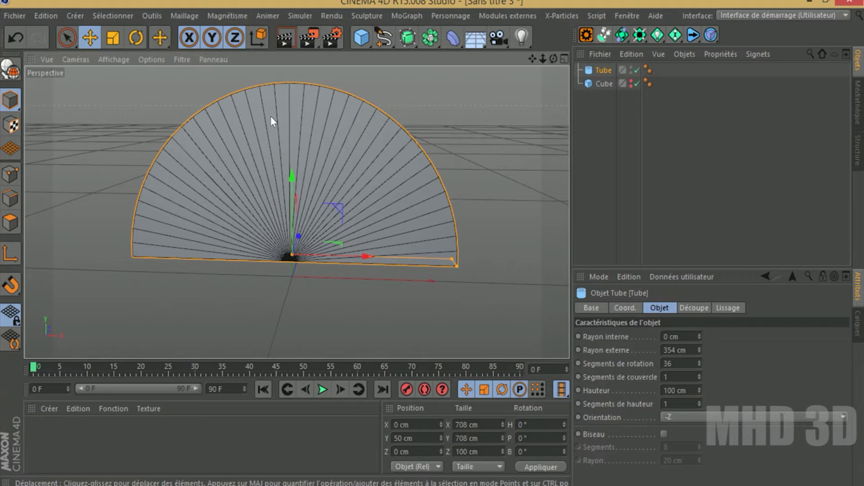
Reduce the tube's rotation segments to 14.
click(699, 365)
click(699, 366)
click(699, 365)
click(699, 365)
click(699, 365)
click(698, 364)
click(698, 365)
click(699, 365)
click(698, 364)
click(698, 365)
click(698, 364)
click(699, 365)
click(699, 365)
click(699, 364)
click(698, 364)
click(698, 365)
click(699, 365)
click(699, 364)
click(699, 365)
click(699, 365)
click(699, 365)
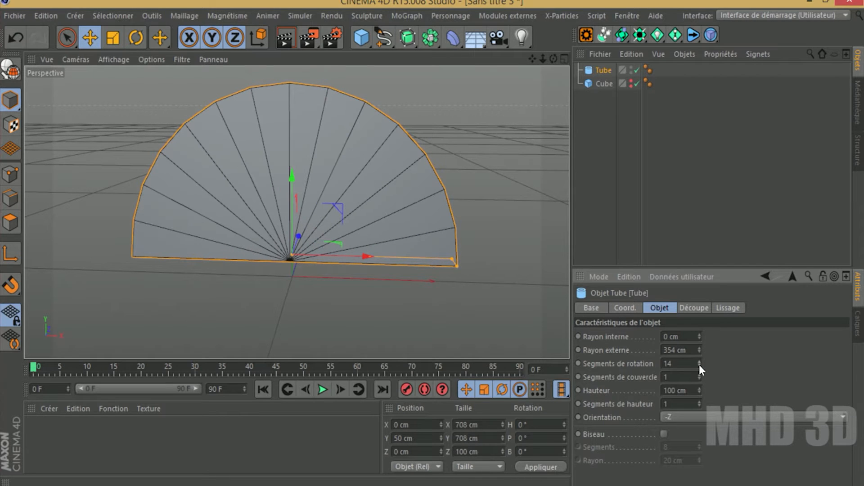
Add a Subdivision Surface, nest the tube inside it, and open the Subdivision Surface's properties.
click(403, 42)
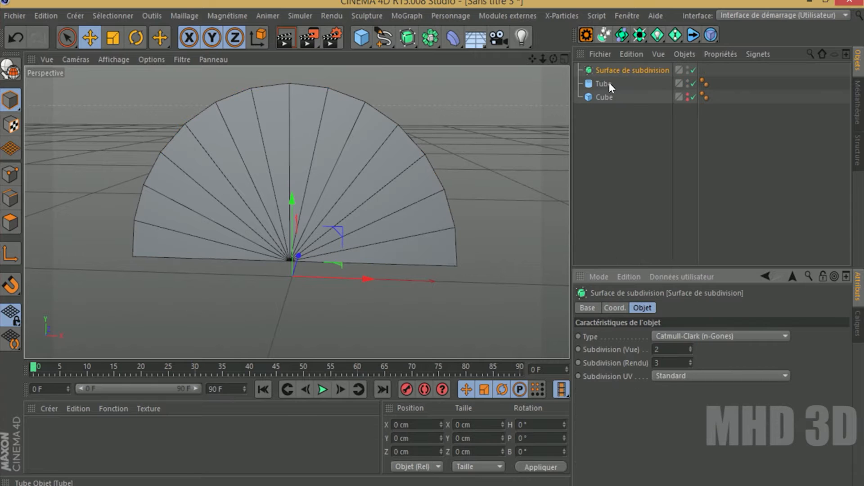
drag(605, 84, 608, 69)
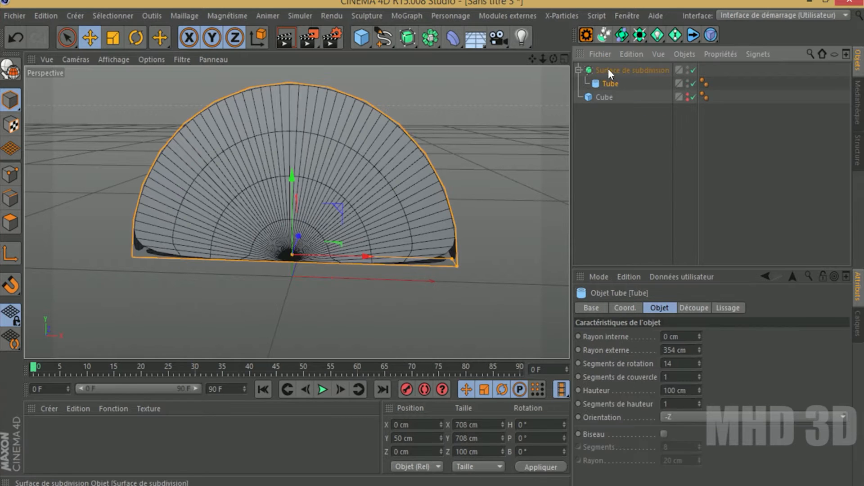
click(618, 127)
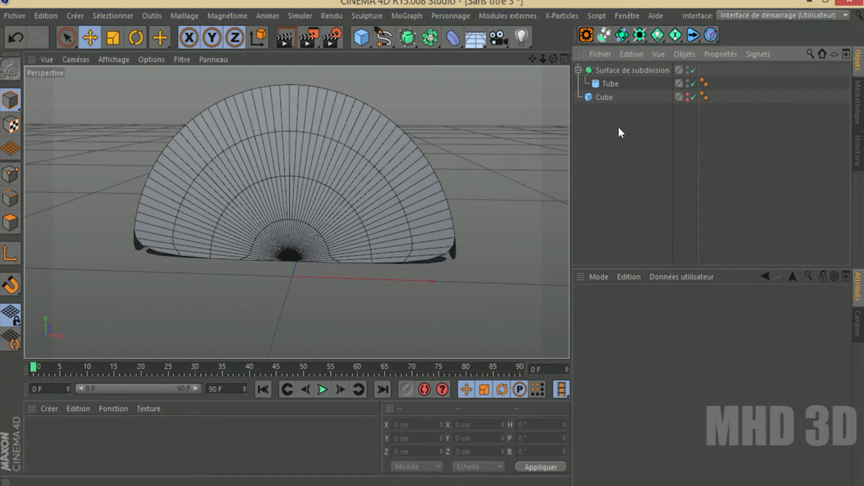
click(622, 70)
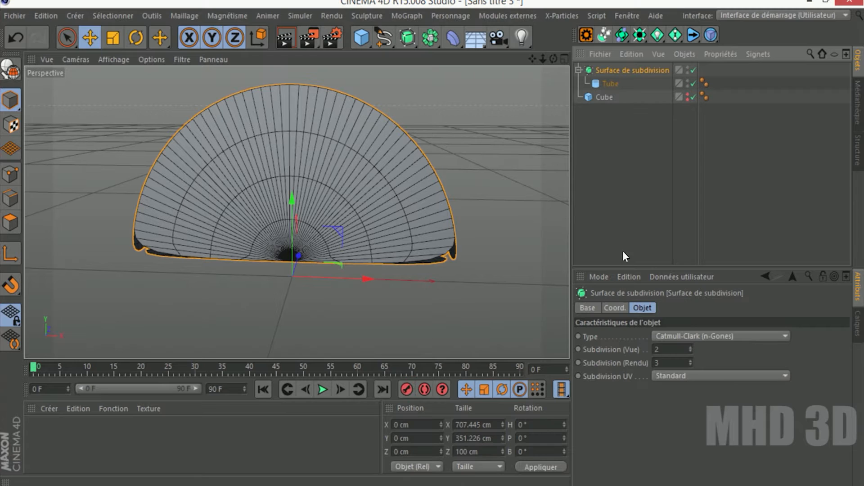
Lower the Subdivision Surface to 0 subdivisions in the view and 1 in the render.
click(690, 365)
click(690, 351)
click(690, 351)
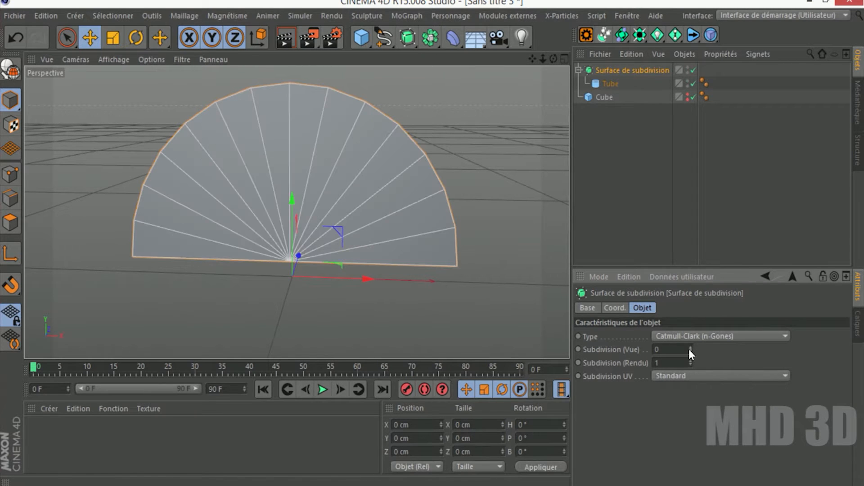
Take the tube out of the Subdivision Surface and delete the Subdivision Surface.
mouse_move(553, 59)
mouse_down()
mouse_move(491, 67)
mouse_move(551, 60)
mouse_up()
drag(609, 84, 610, 101)
click(610, 71)
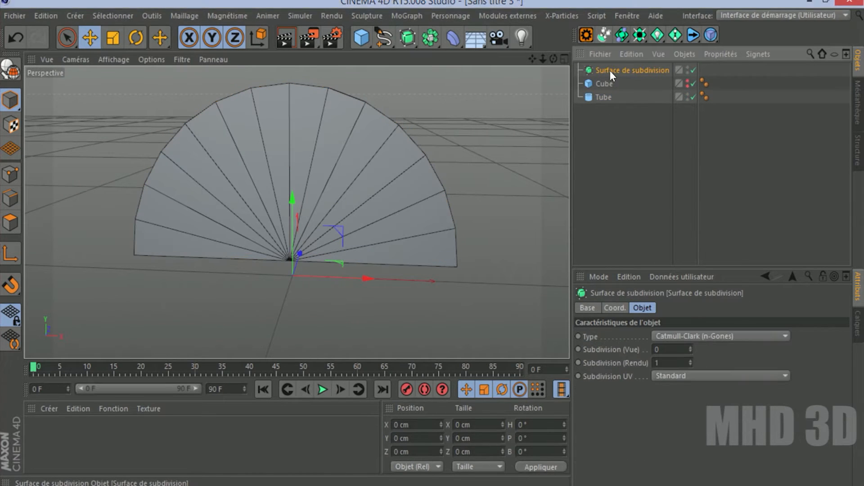
key(Delete)
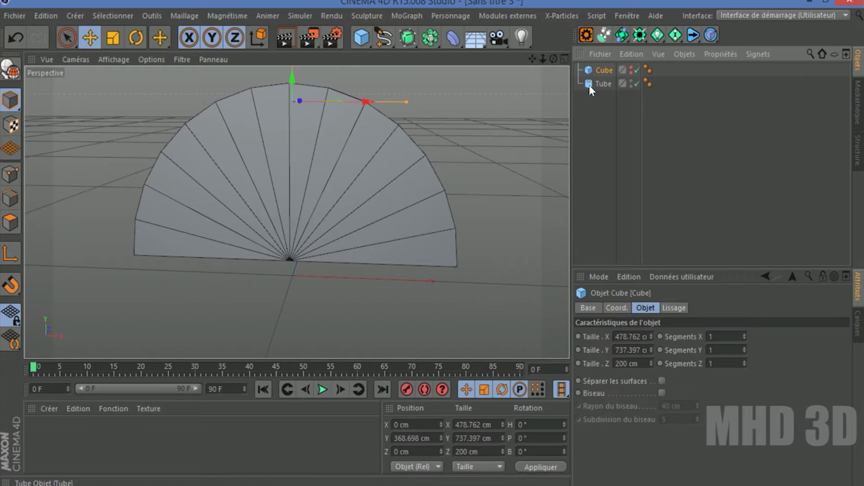
Set the tube's rotation segments to 31 for a smoother arc.
click(592, 85)
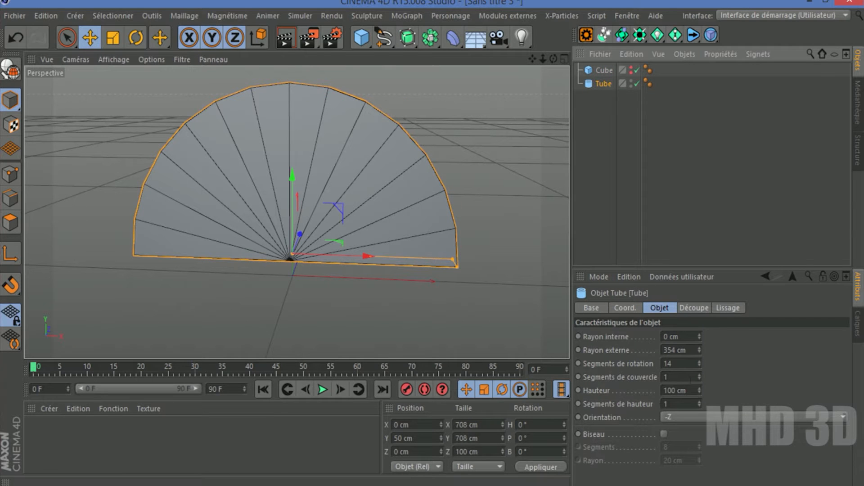
click(698, 360)
click(698, 360)
click(699, 360)
click(698, 361)
click(699, 360)
click(698, 360)
click(698, 360)
click(698, 360)
click(698, 361)
click(698, 361)
click(699, 361)
click(698, 361)
click(698, 361)
click(698, 361)
click(699, 361)
click(698, 361)
click(698, 361)
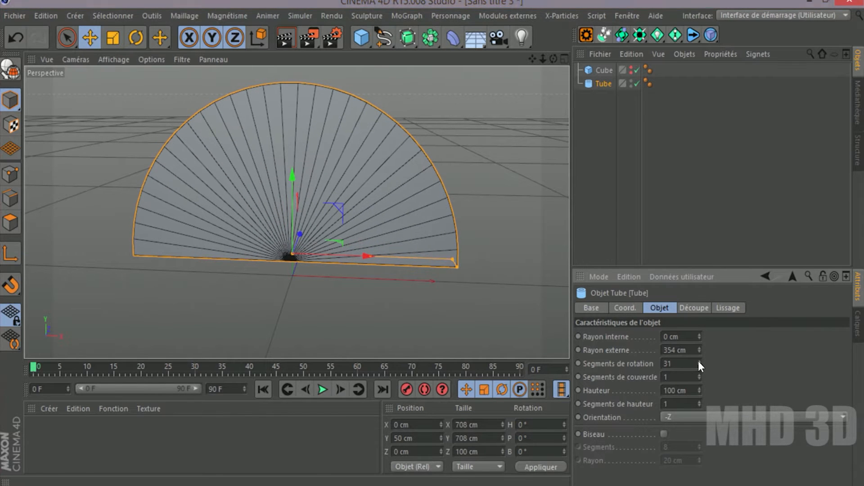
Convert the tube to an editable polygon object and raise it to about Y 493 cm in the front view.
mouse_move(554, 59)
mouse_down()
mouse_move(518, 67)
mouse_move(572, 60)
mouse_move(551, 59)
mouse_up()
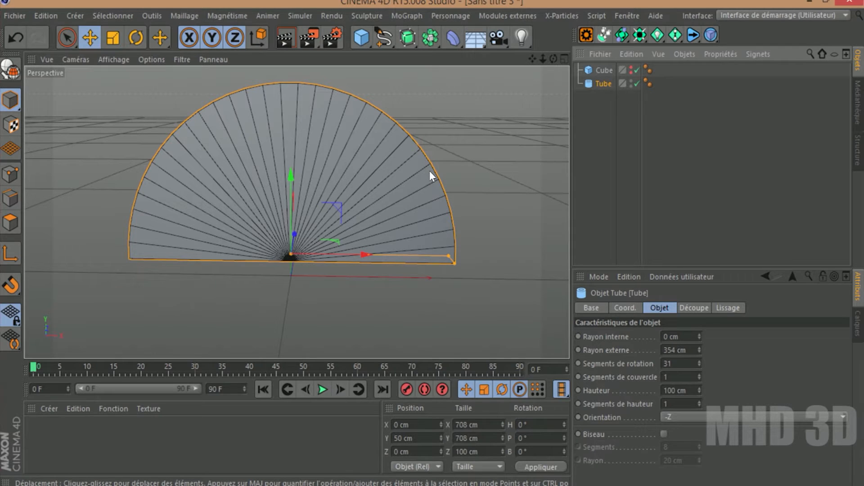
click(11, 72)
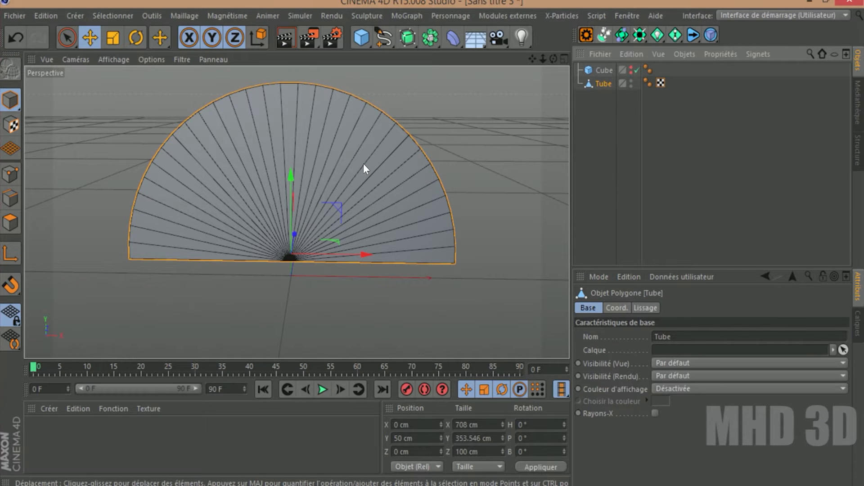
key(F4)
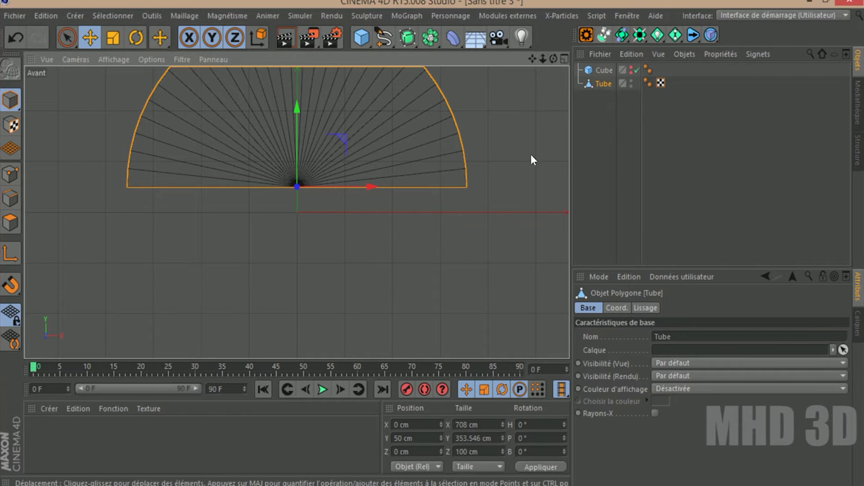
key(F1)
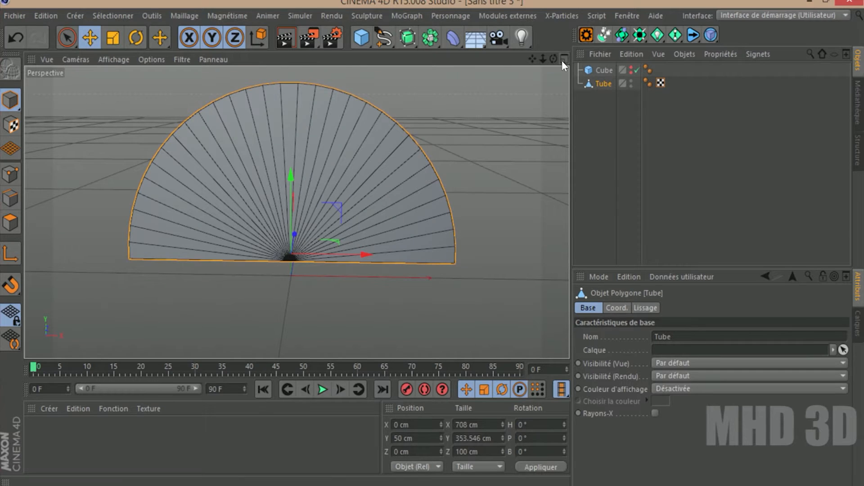
click(563, 59)
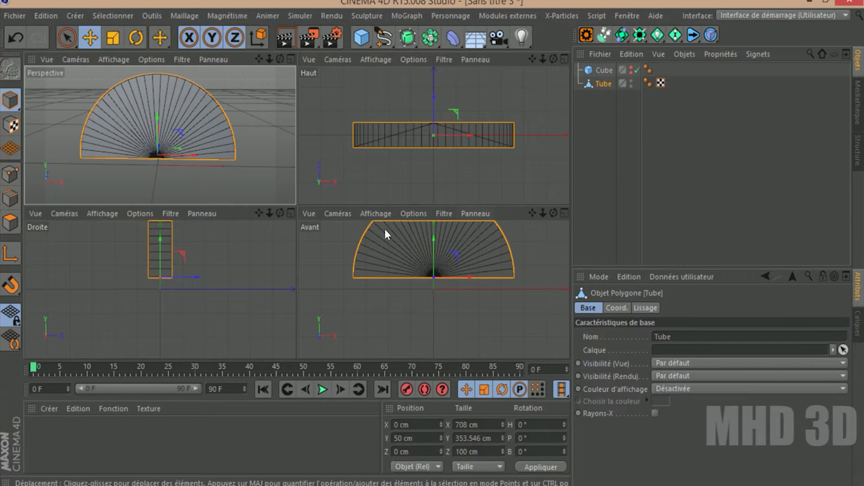
click(564, 212)
drag(543, 59, 533, 78)
drag(299, 144, 299, 58)
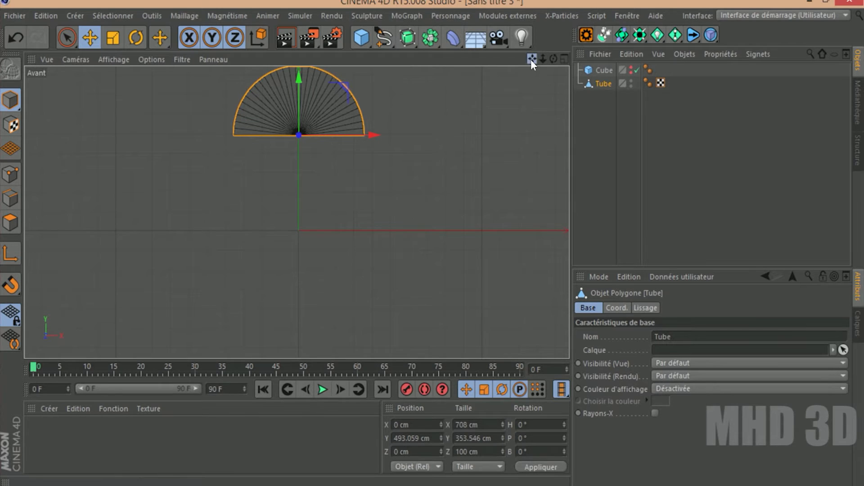
Switch the tube to point editing and choose the Rectangle Selection tool.
drag(533, 63, 532, 108)
click(12, 174)
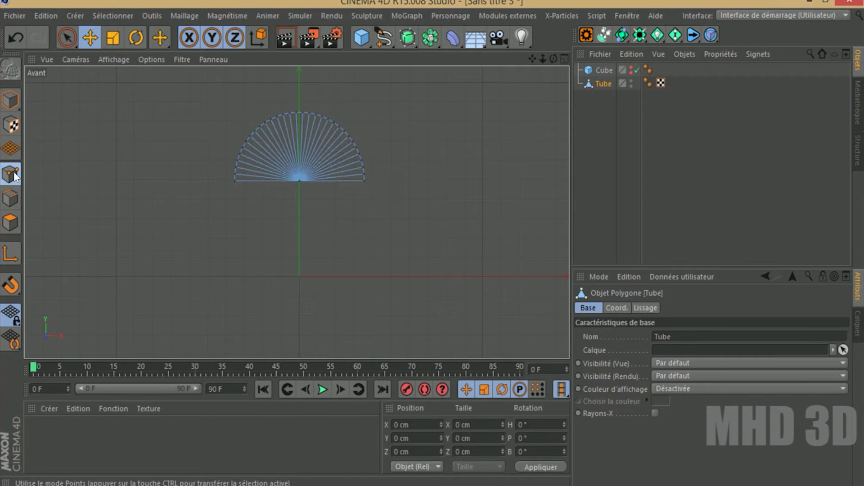
click(74, 45)
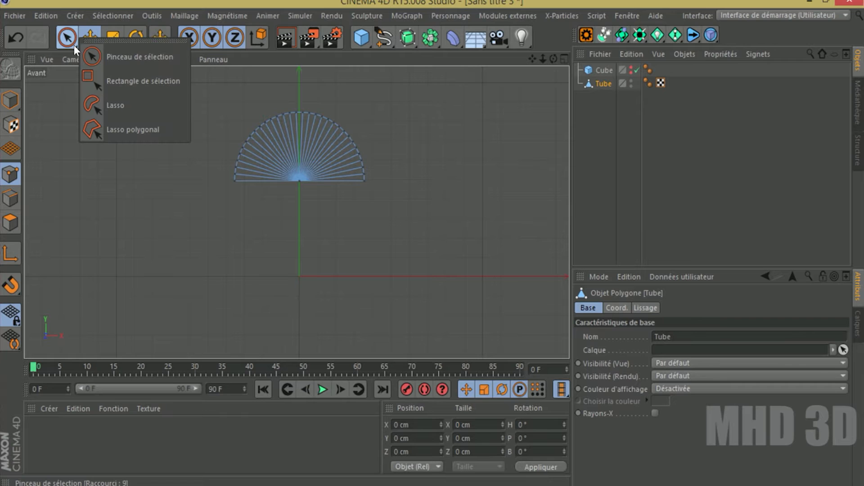
click(99, 74)
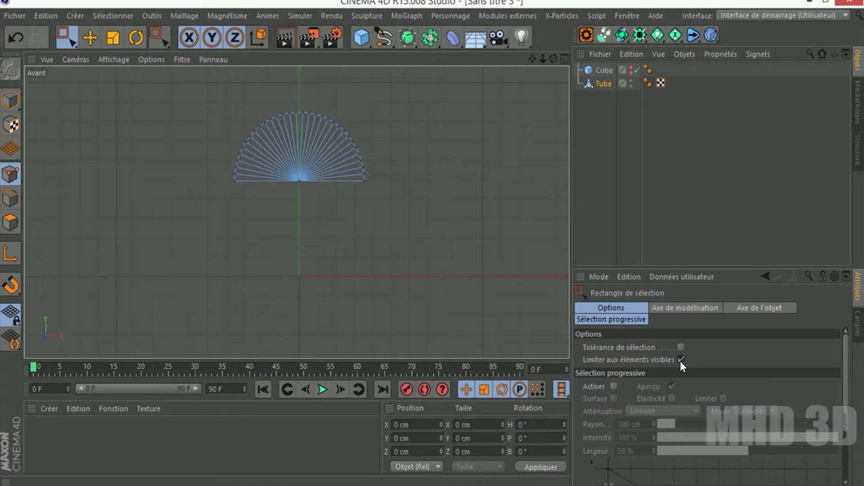
Try to stretch the half disc by pulling its base points down about 367 cm, inspect it in perspective, and undo the move.
drag(384, 180, 212, 186)
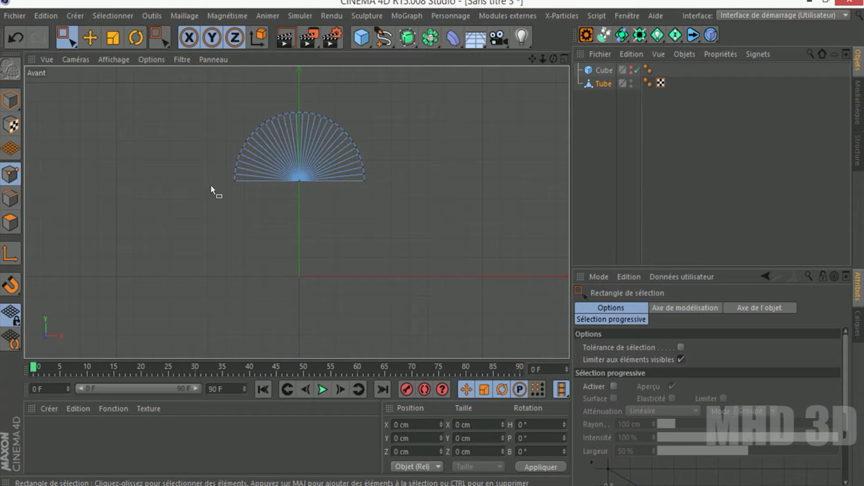
drag(297, 104, 296, 174)
key(F1)
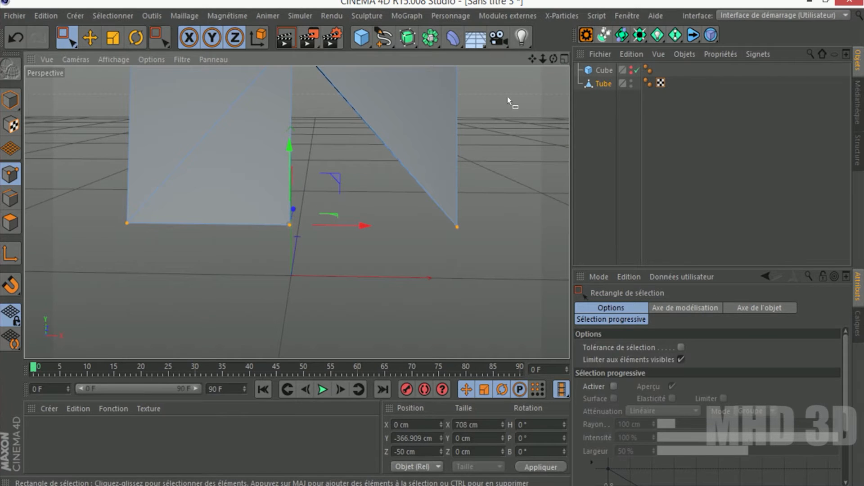
drag(553, 58, 406, 128)
drag(553, 58, 512, 63)
click(20, 35)
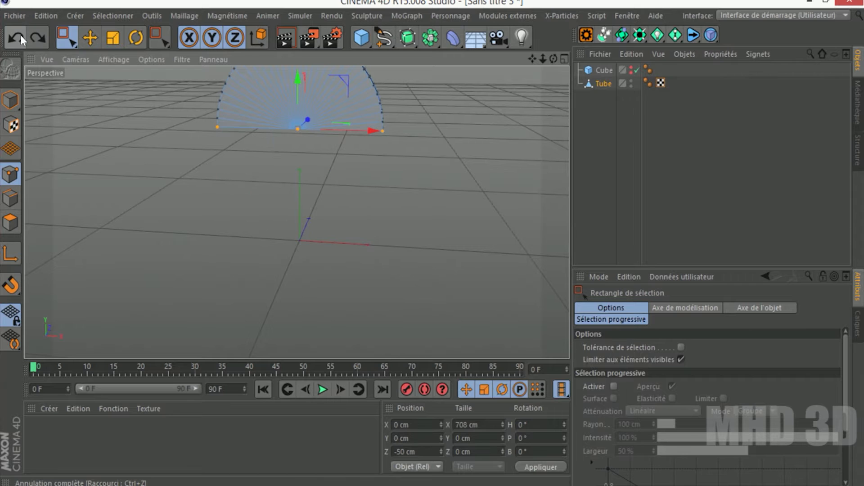
Turn off limiting the selection to visible elements, select all base points in the front view, and pull them down about 688 cm.
key(F4)
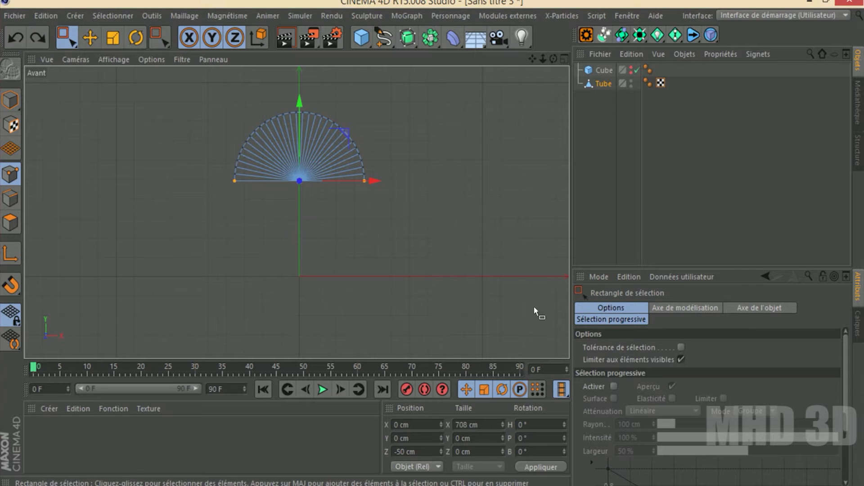
click(681, 360)
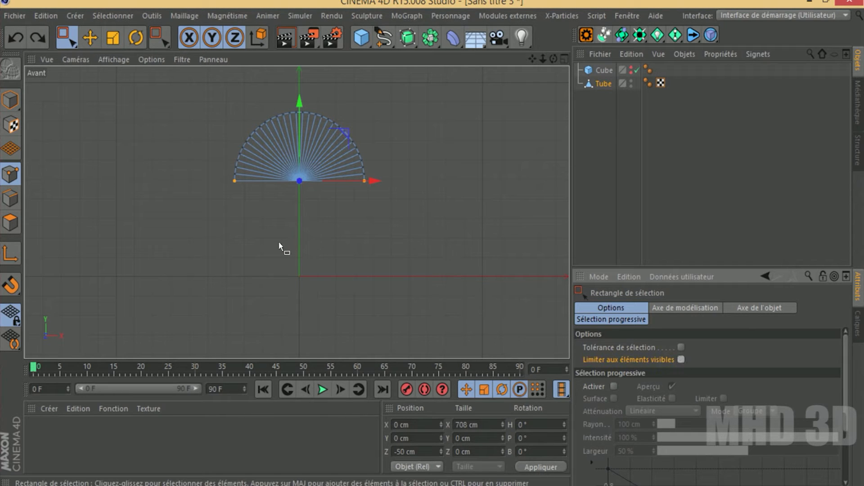
scroll(275, 241, up, 2)
drag(231, 146, 443, 177)
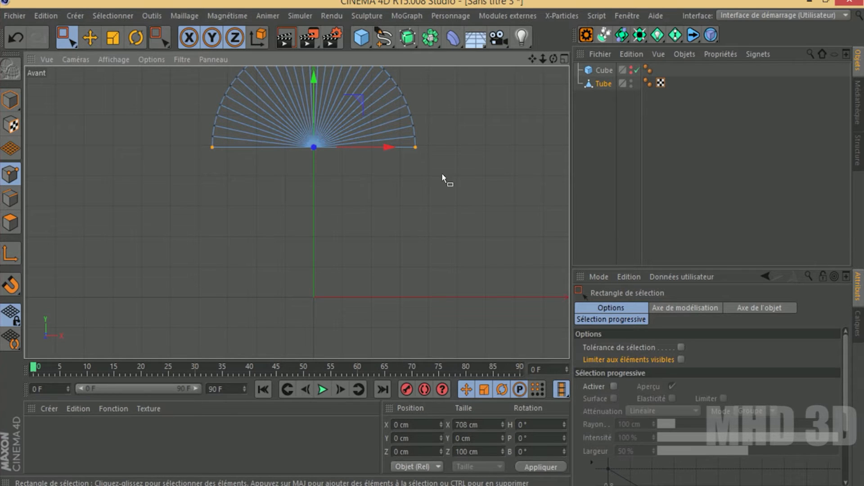
drag(318, 79, 325, 288)
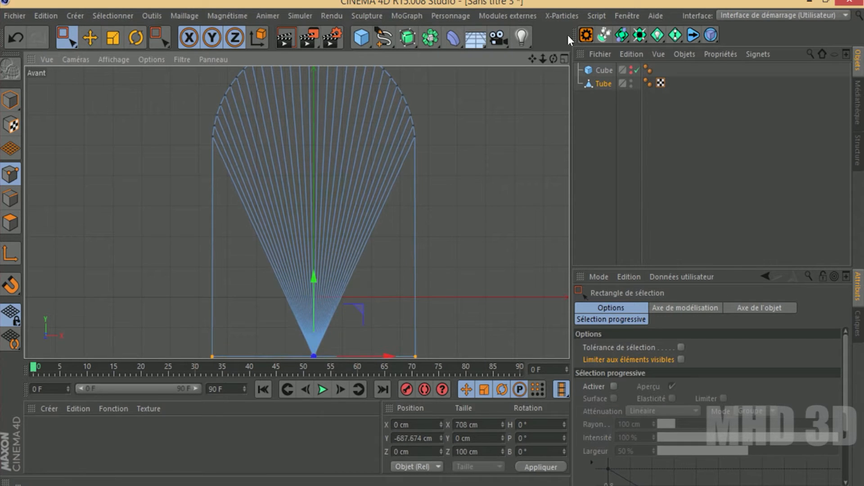
Place the whole arched object with its base on the ground plane, and return to point editing in the perspective view.
drag(542, 58, 522, 61)
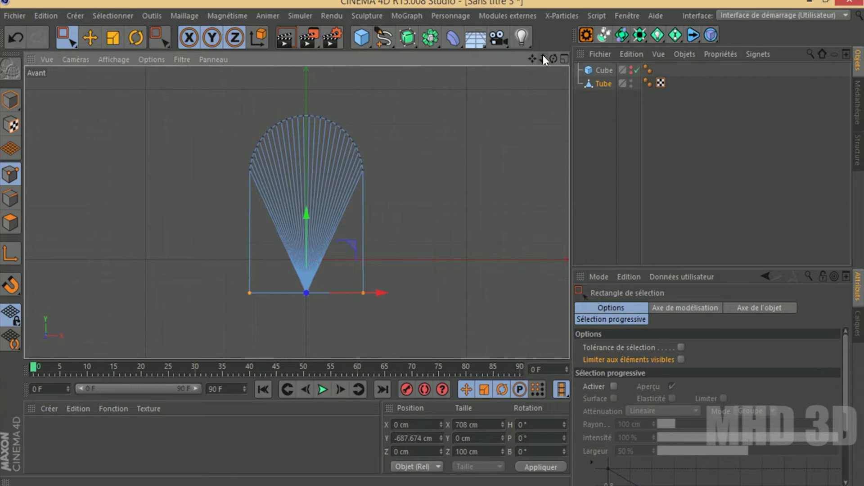
click(10, 100)
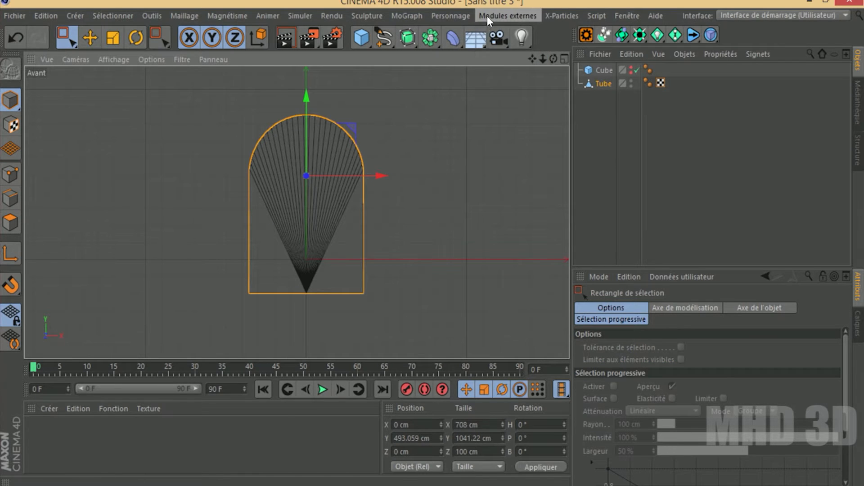
click(488, 15)
click(499, 93)
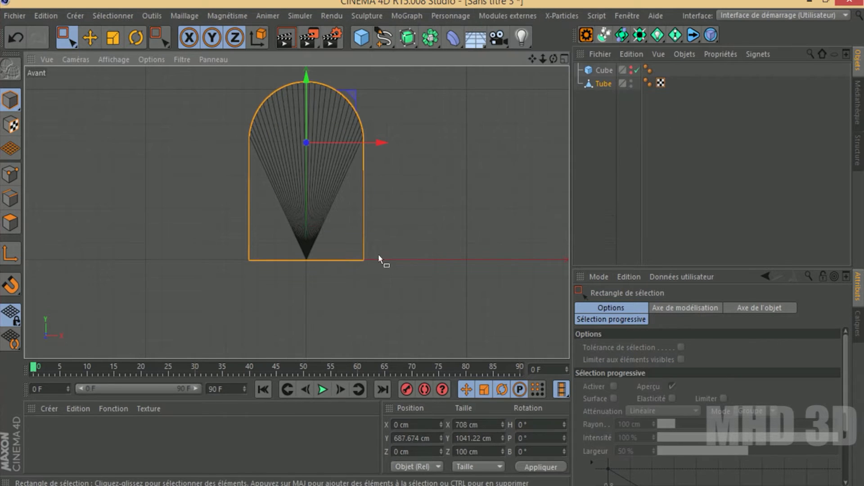
click(14, 174)
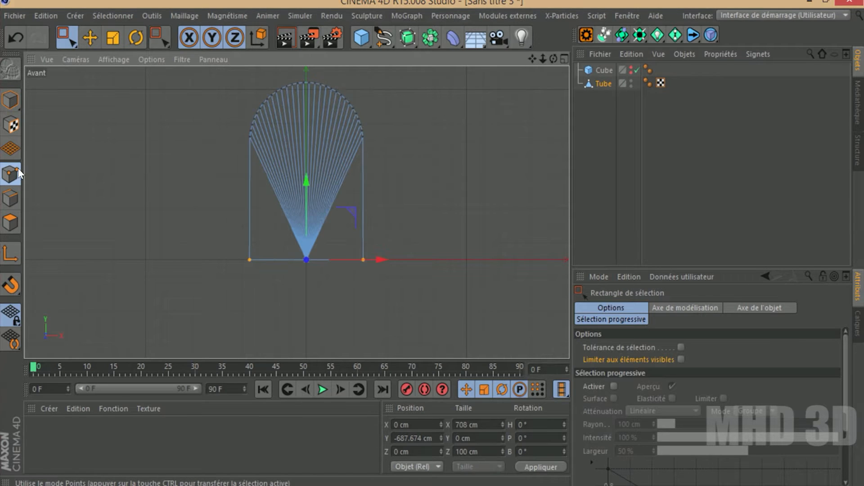
key(F1)
drag(553, 59, 509, 50)
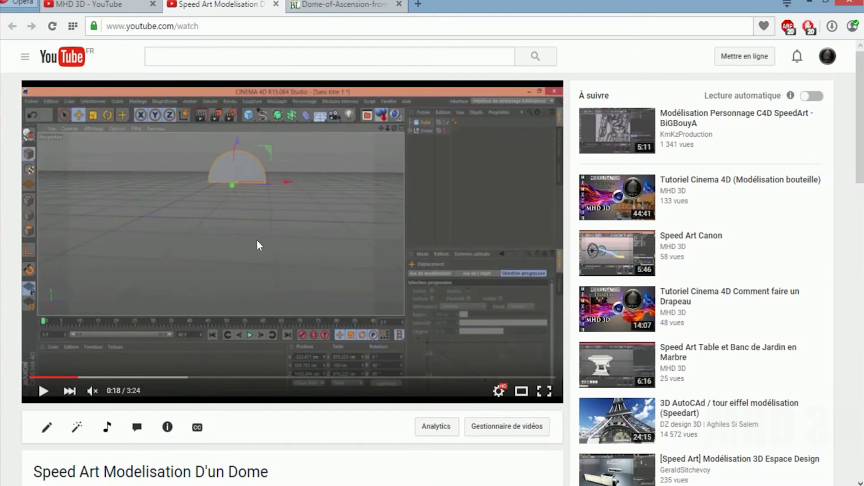
Examine the Dome of Ascension photo and the rendered pavilions for the arch shape, and return to the tube in Cinema 4D.
click(342, 5)
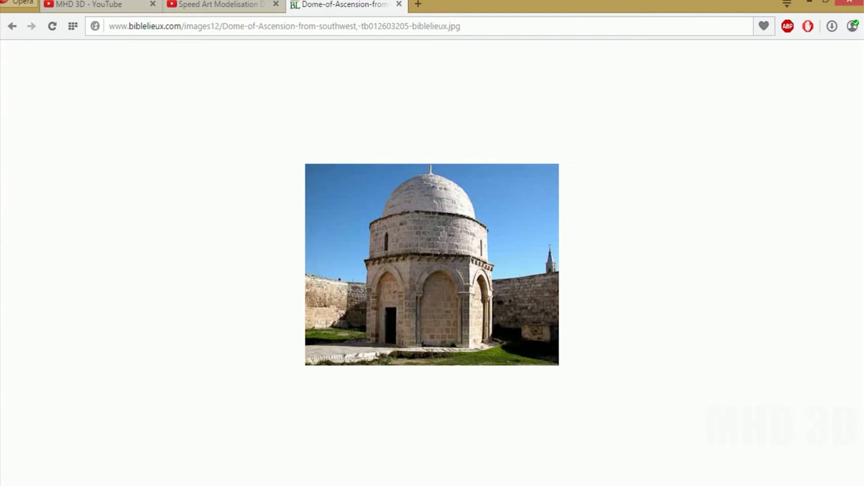
key(alt+Tab)
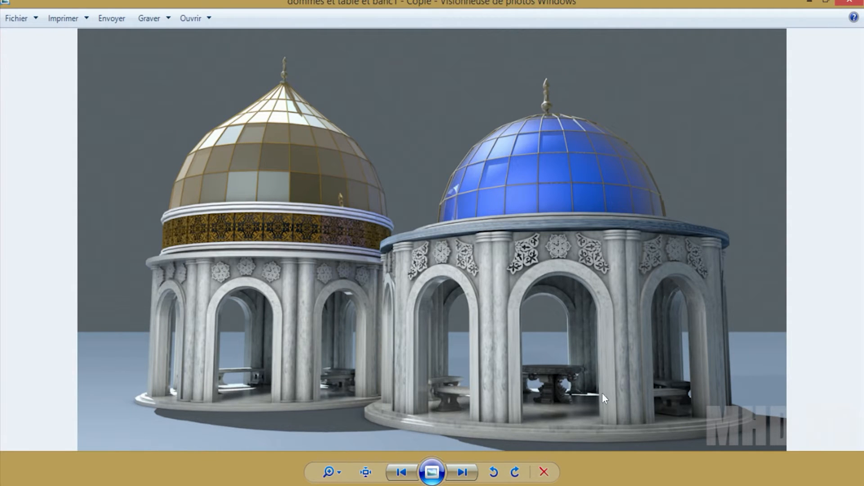
click(535, 485)
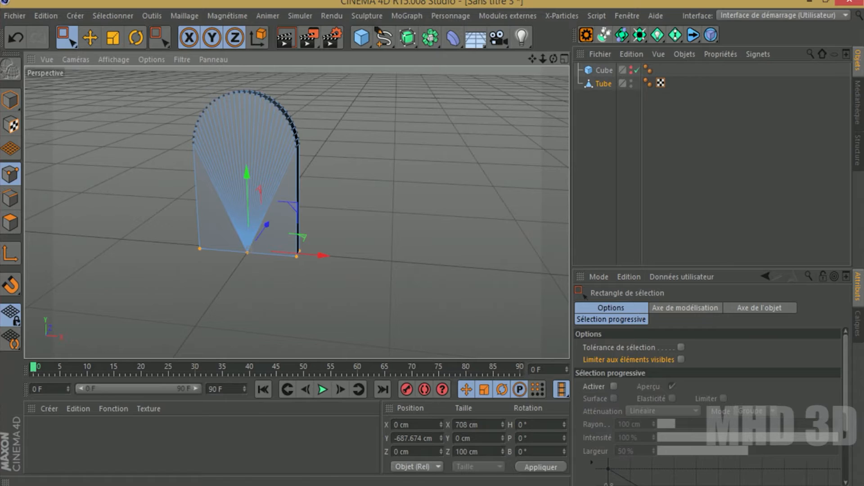
click(599, 81)
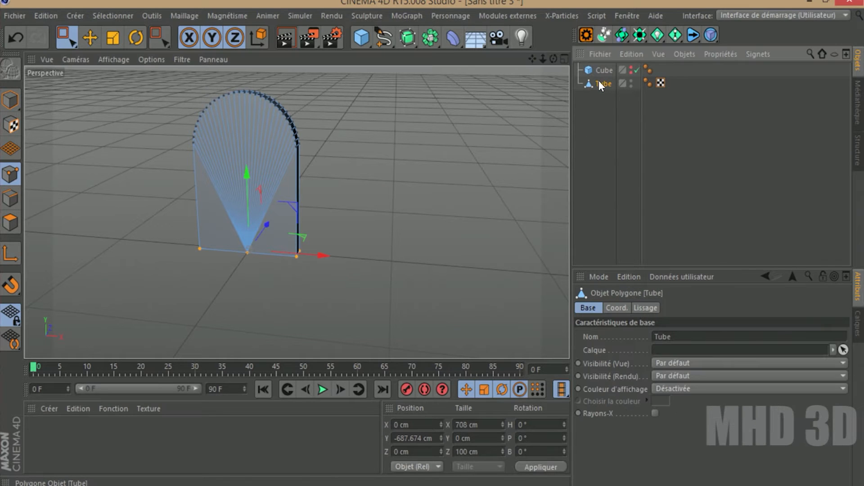
Show the cube again, scale the whole tube to about 349 × 513 × 49 cm, and move it down to about Y 400 cm.
click(631, 68)
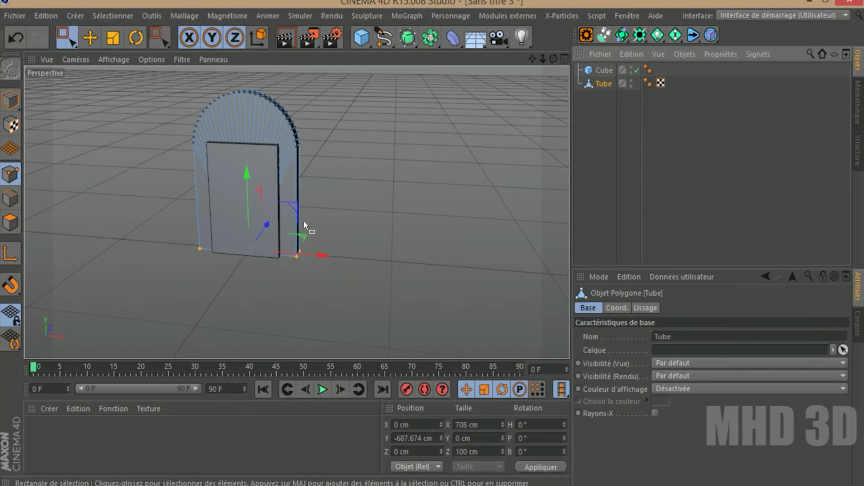
click(590, 70)
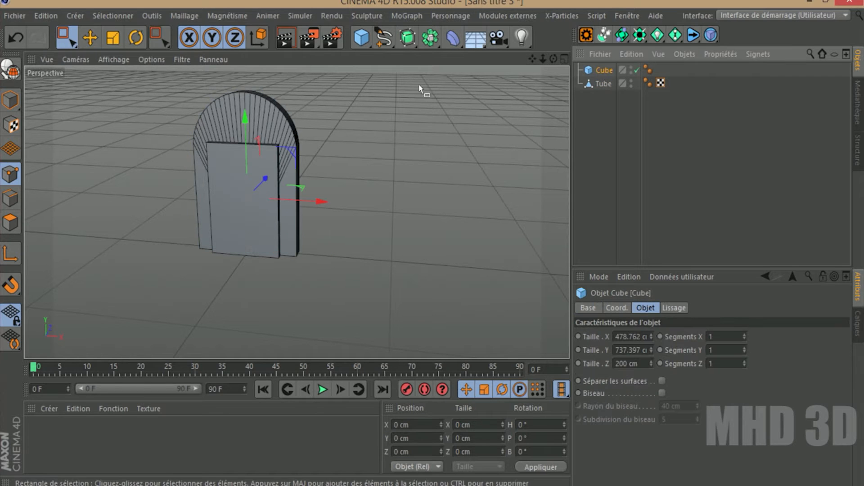
click(113, 37)
click(603, 84)
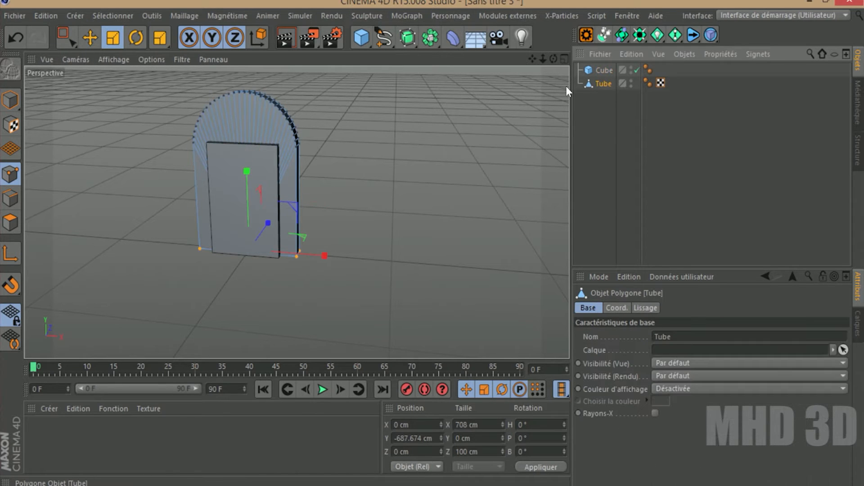
click(10, 100)
drag(131, 125, 20, 308)
click(88, 39)
drag(245, 84, 244, 125)
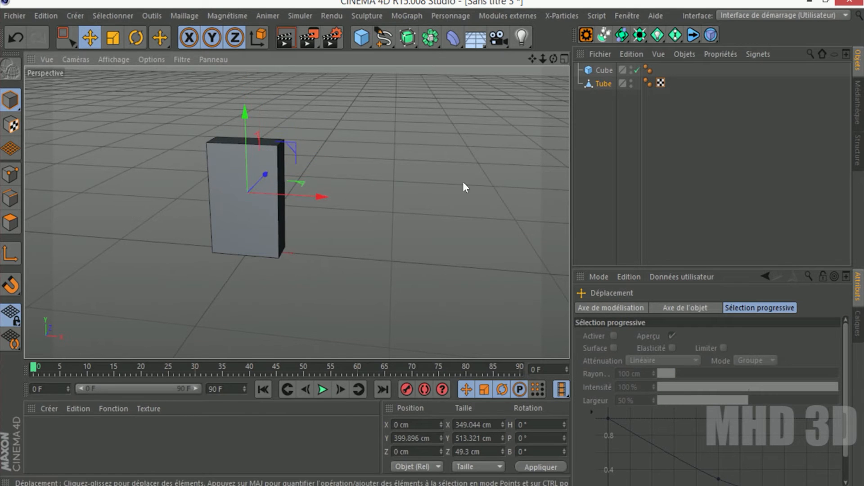
Turn on X-ray display for the cube so the tube can be seen inside it.
click(602, 72)
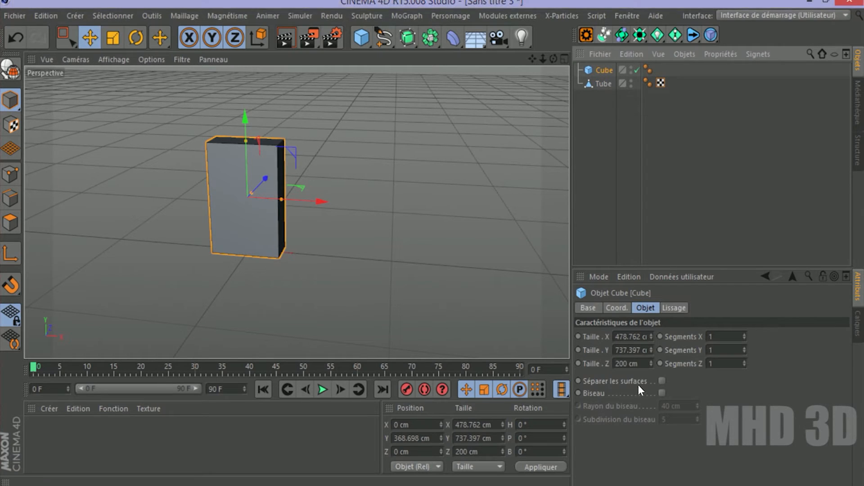
click(588, 307)
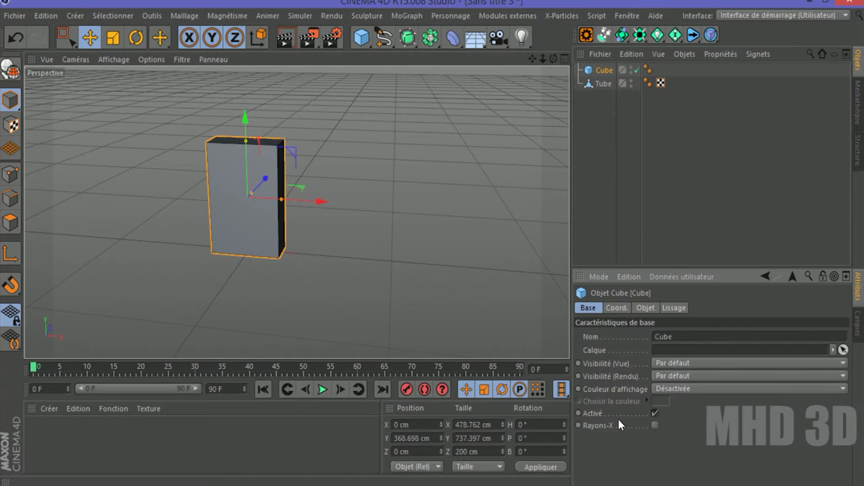
click(655, 425)
drag(544, 58, 571, 39)
Scale the tube up to about 424 × 661 × 60 cm and raise it to about Y 455 cm within the cube.
click(599, 83)
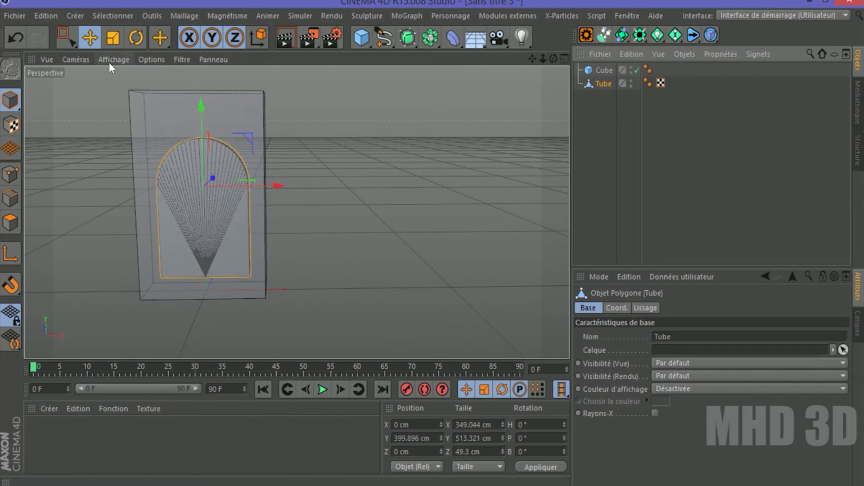
click(113, 38)
drag(373, 180, 437, 104)
mouse_move(198, 105)
mouse_down()
mouse_move(201, 85)
mouse_move(202, 101)
mouse_up()
click(90, 38)
key(t)
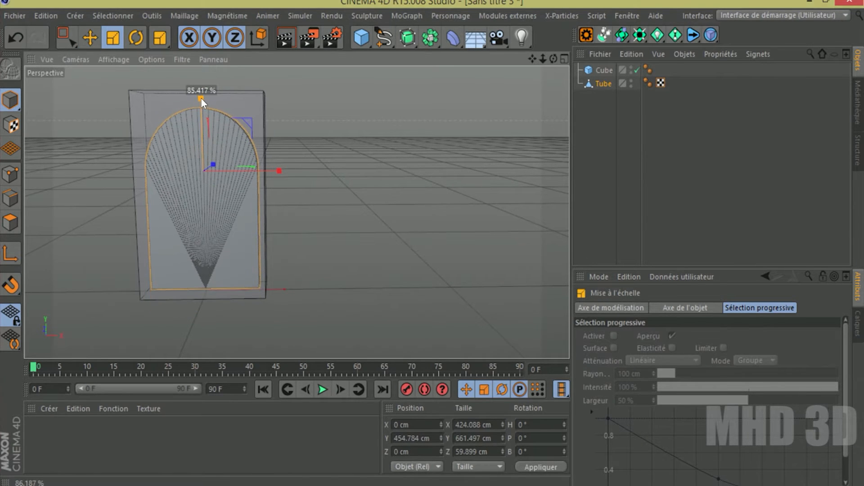
drag(553, 59, 296, 212)
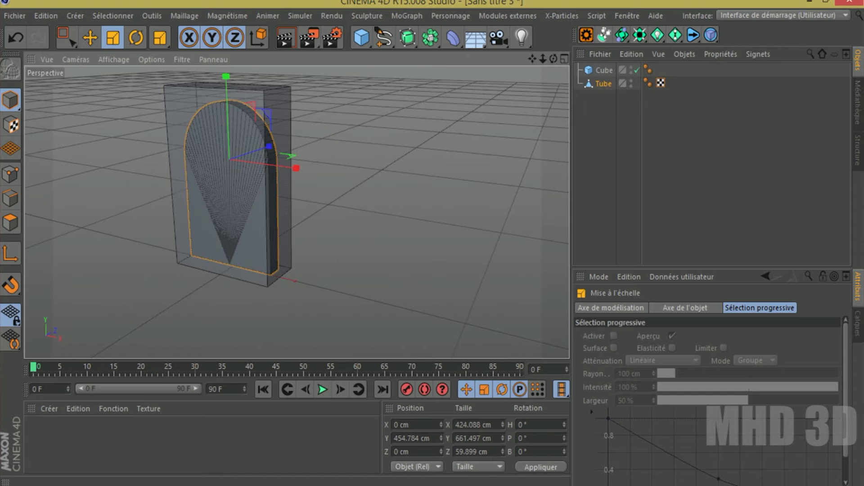
drag(553, 58, 567, 54)
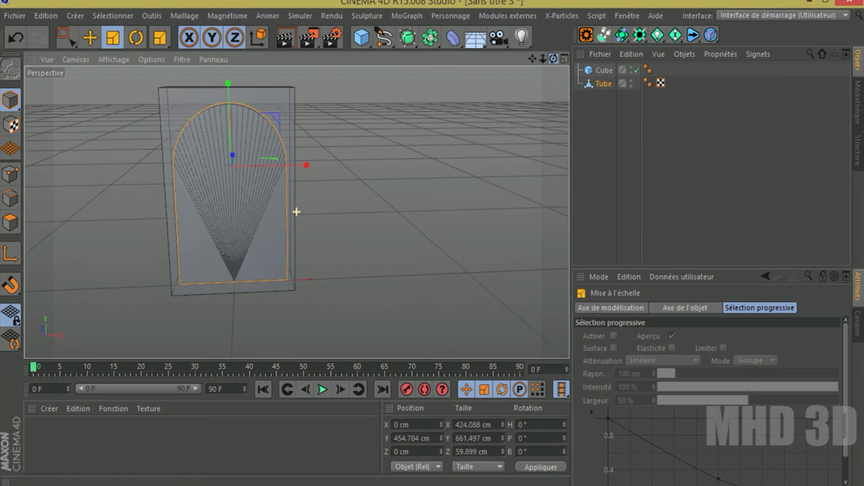
Enlarge the cube to about 668 cm wide and 815 cm high, and drop it to the floor.
click(603, 70)
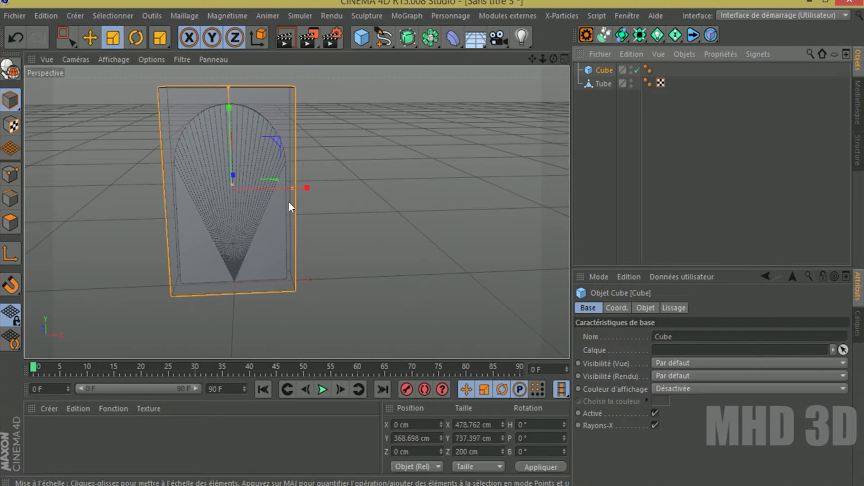
drag(293, 188, 315, 184)
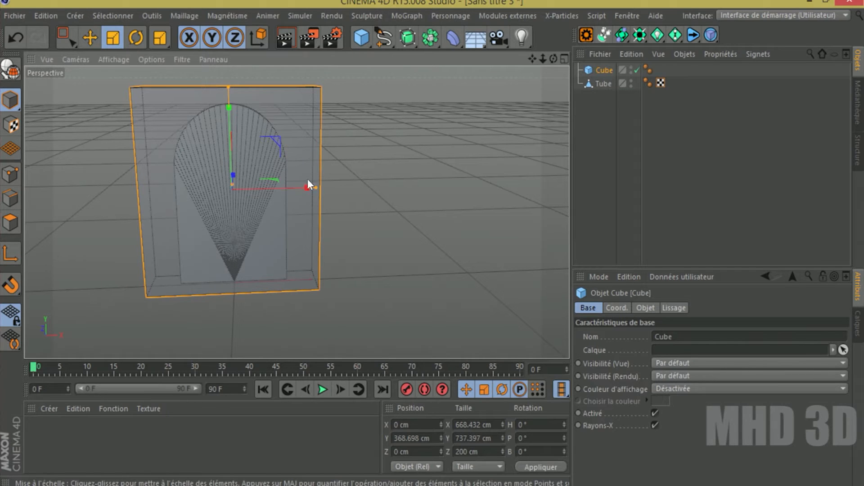
drag(227, 85, 227, 75)
click(508, 15)
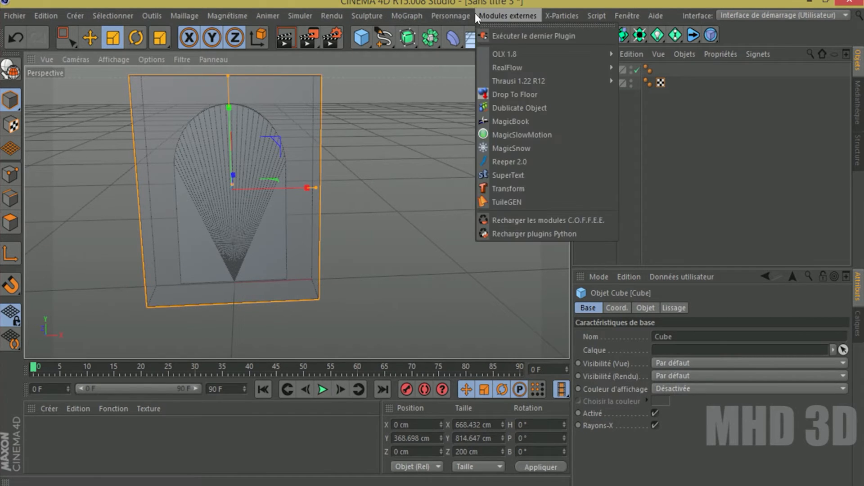
click(510, 94)
drag(542, 59, 517, 59)
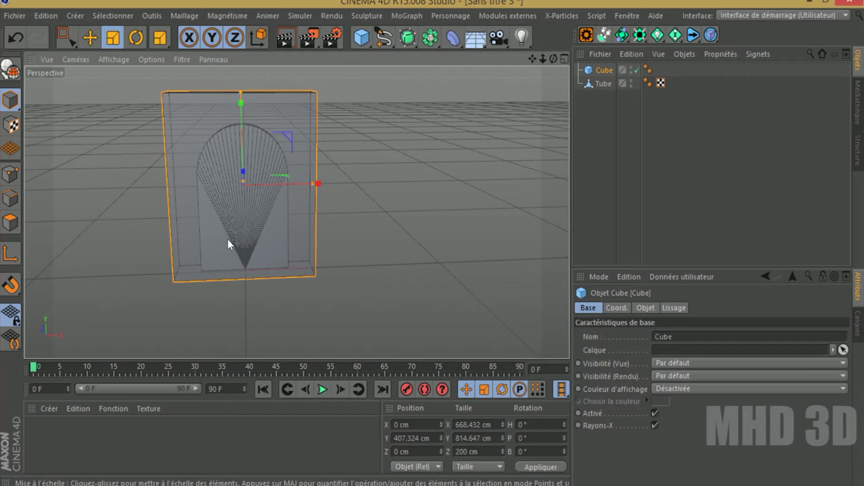
Reduce the cube's Z size to 78 cm to make a thin wall.
mouse_move(553, 59)
mouse_down()
mouse_move(531, 60)
mouse_move(527, 74)
mouse_move(554, 56)
mouse_up()
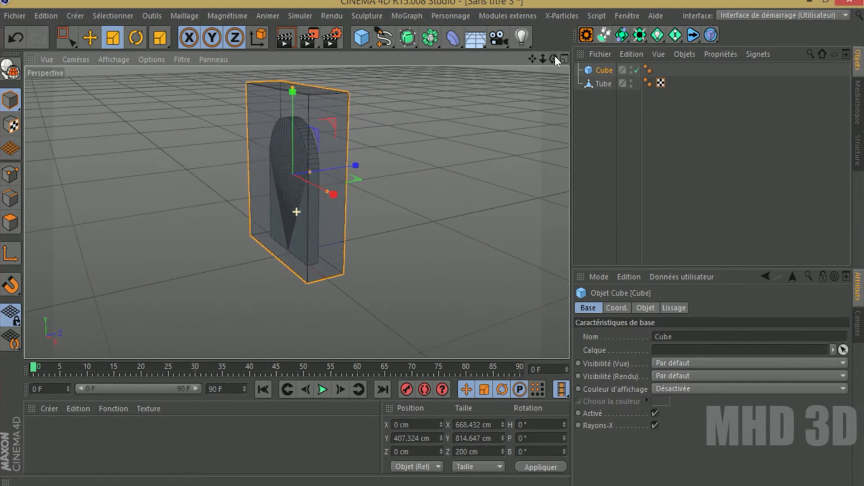
click(597, 71)
click(648, 307)
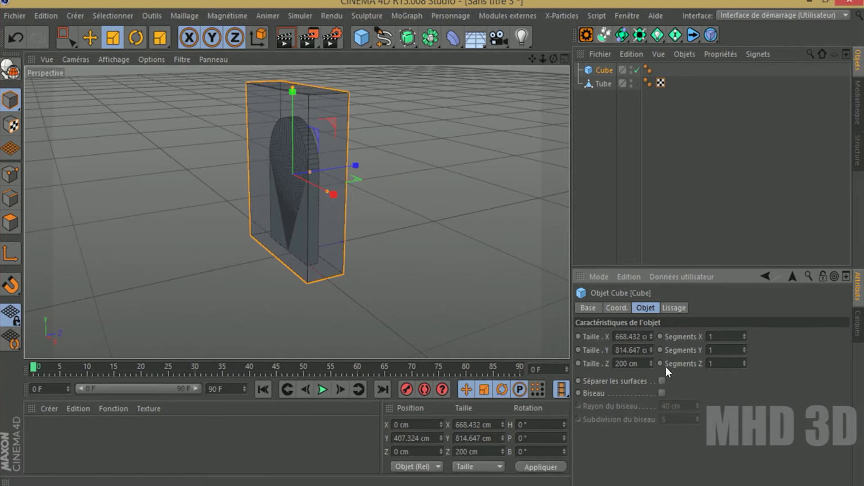
drag(650, 364, 650, 417)
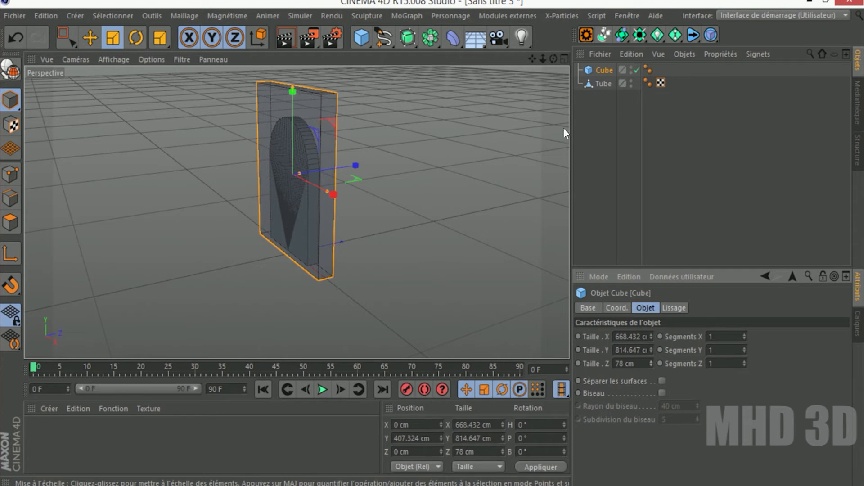
Stretch the tube to about 855 cm deep and 738 cm high so it passes through the wall.
click(601, 83)
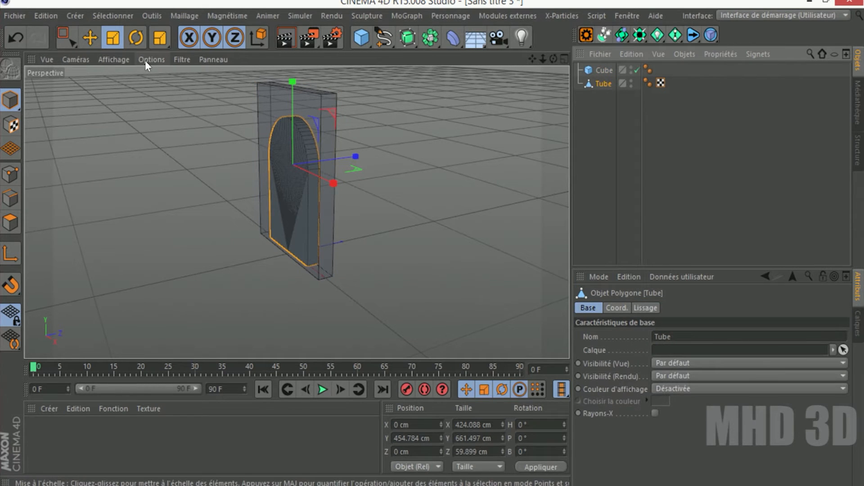
drag(356, 156, 554, 151)
drag(554, 59, 491, 104)
drag(253, 87, 257, 77)
mouse_move(555, 59)
mouse_down()
mouse_move(536, 60)
mouse_move(555, 59)
mouse_up()
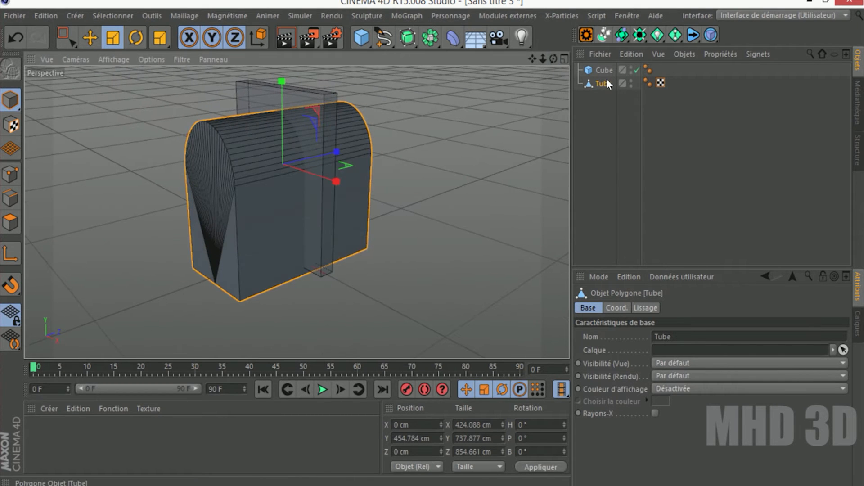
Reduce the tube's depth to about 92 cm and shift it along Z to about -22 cm.
click(604, 71)
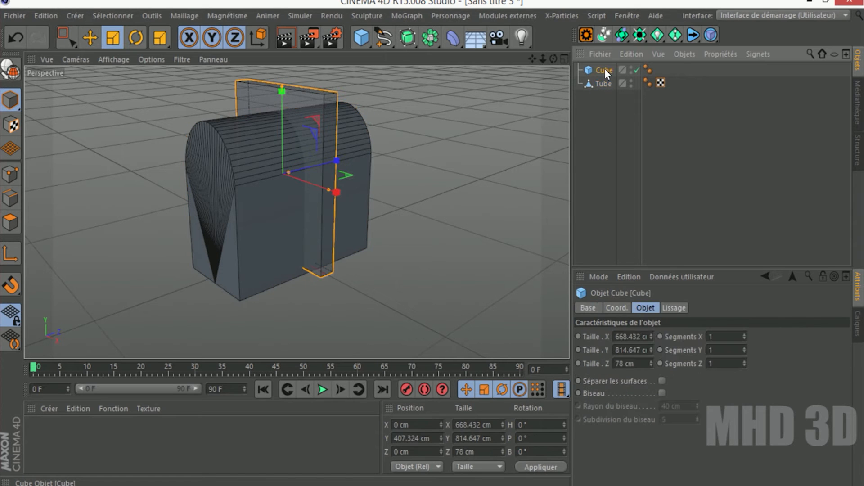
click(602, 83)
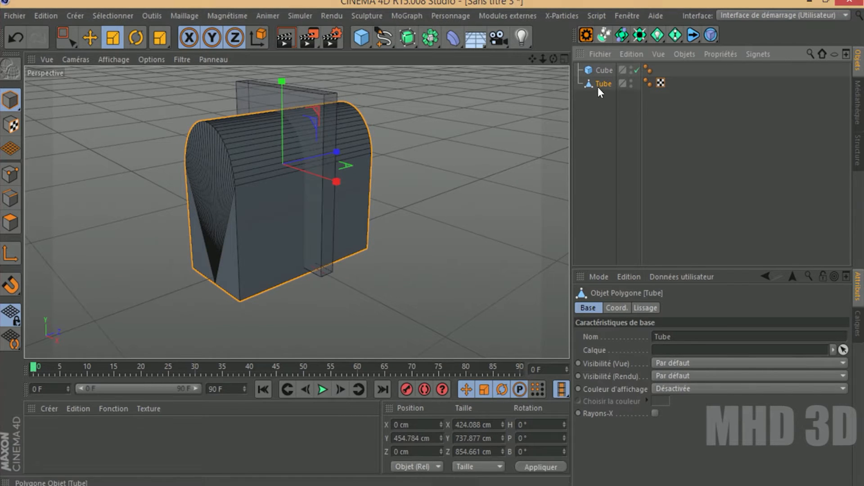
drag(345, 149, 290, 167)
drag(553, 59, 297, 211)
mouse_move(394, 167)
mouse_down()
mouse_move(374, 167)
mouse_move(383, 167)
mouse_up()
click(89, 38)
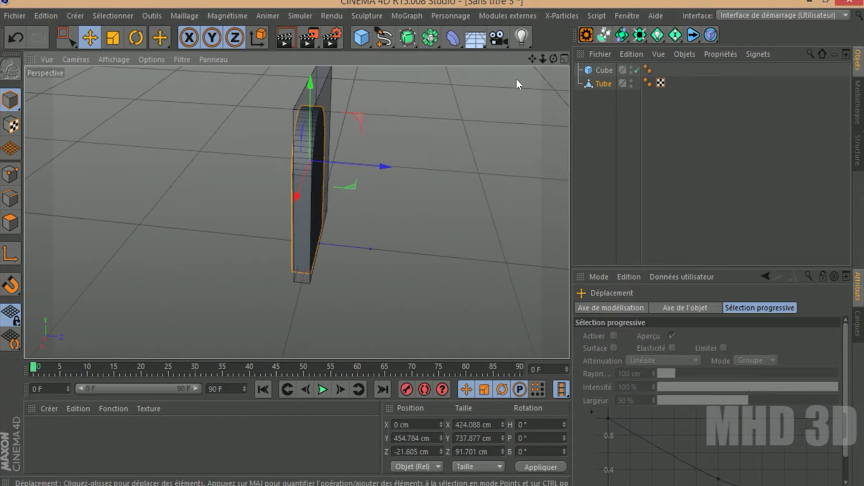
drag(553, 59, 295, 206)
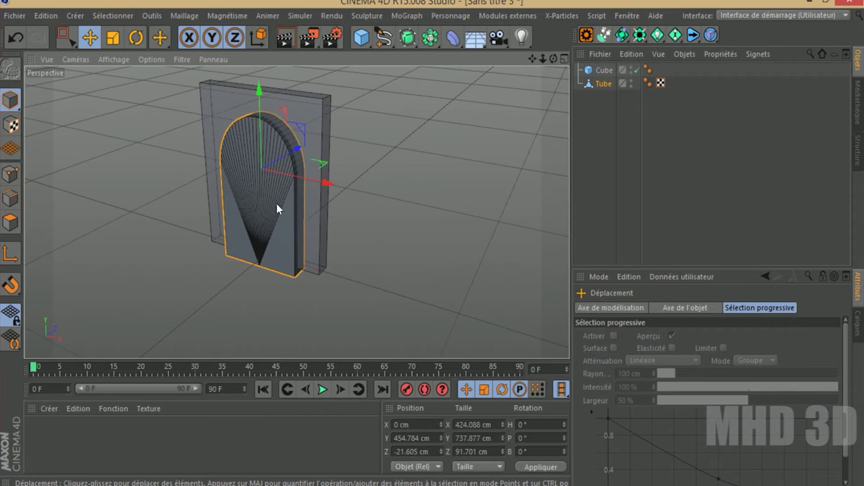
Scale the tube along Z to about 382 cm deep so it extends through both faces of the wall.
drag(554, 59, 608, 74)
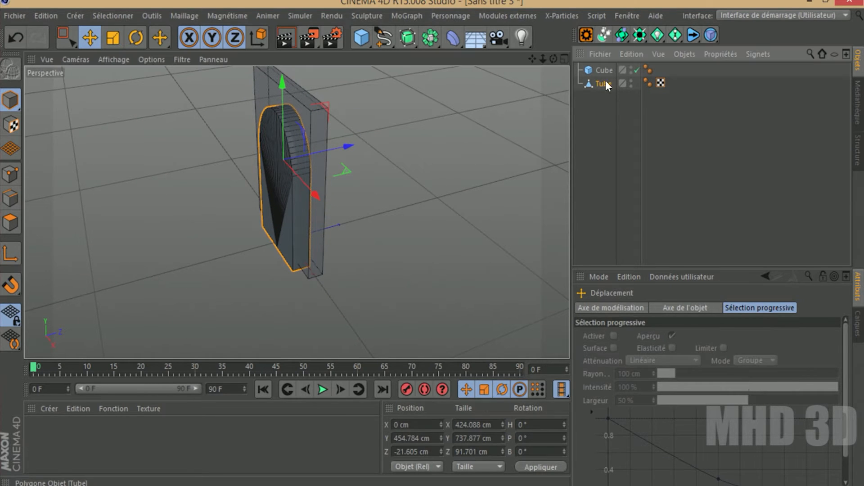
click(604, 84)
click(113, 37)
drag(349, 148, 517, 137)
drag(554, 59, 632, 41)
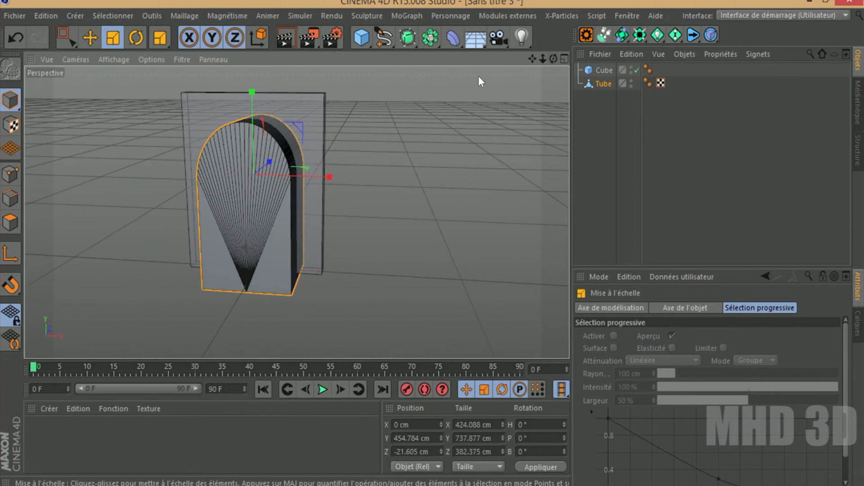
Add a Boolean object and nest the cube and tube in it, subtracting the tube from the cube (A minus B).
click(434, 46)
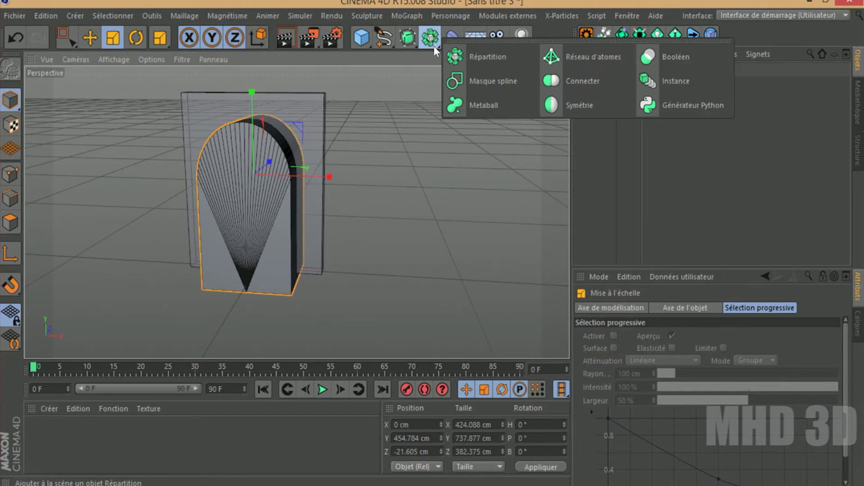
click(648, 55)
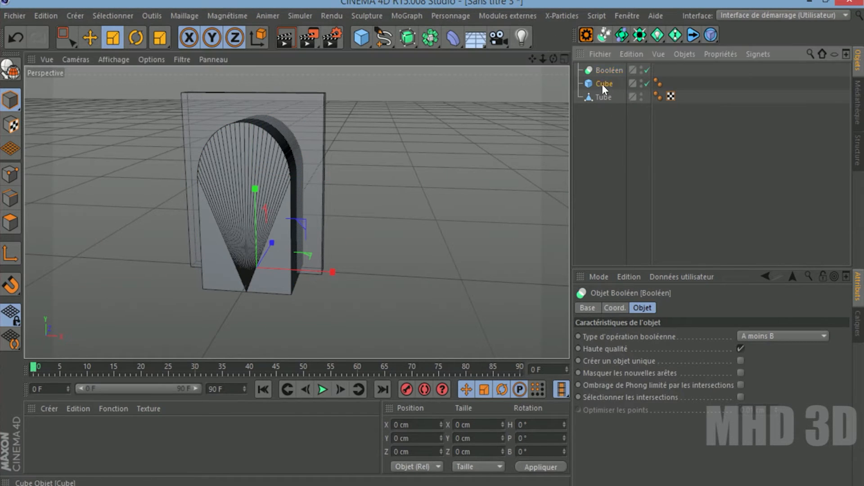
drag(606, 67, 614, 88)
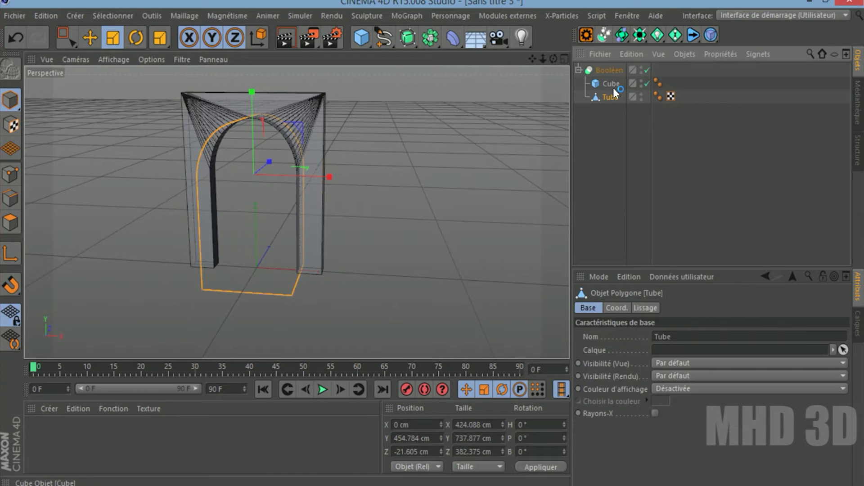
click(596, 108)
drag(554, 59, 504, 79)
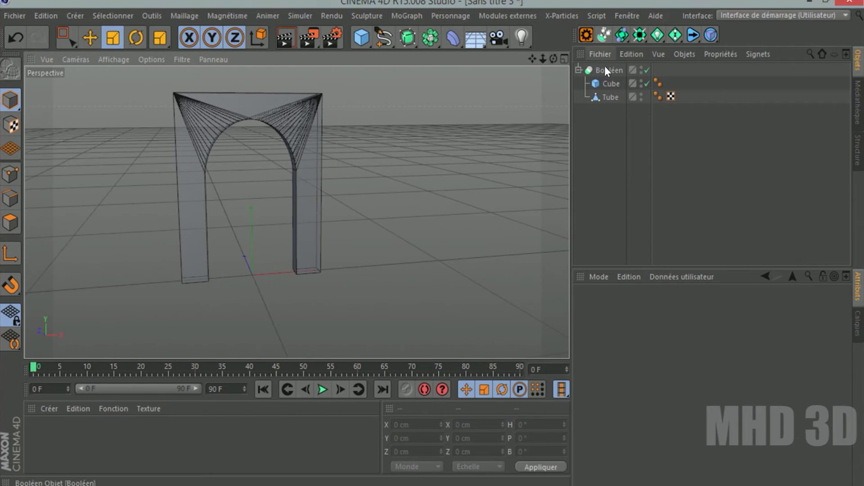
Turn off X-ray display for the cube and set the viewport to Gouraud shading without lines.
click(610, 84)
click(591, 310)
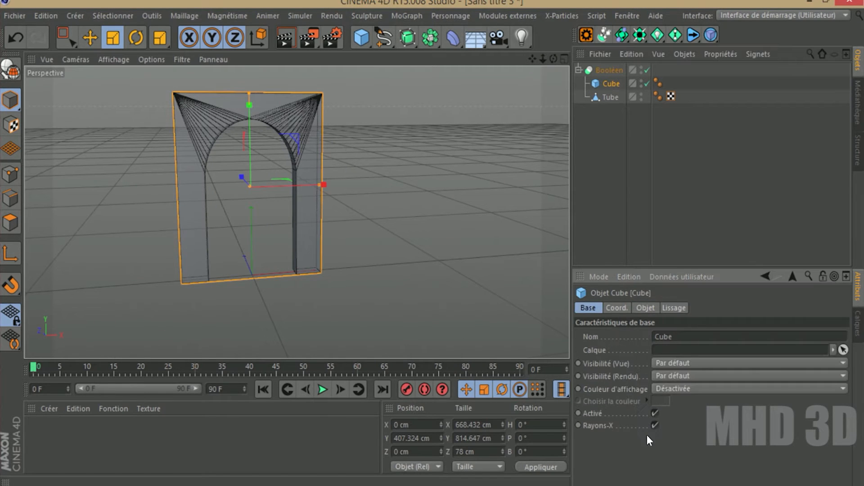
click(655, 425)
drag(554, 59, 546, 67)
click(114, 59)
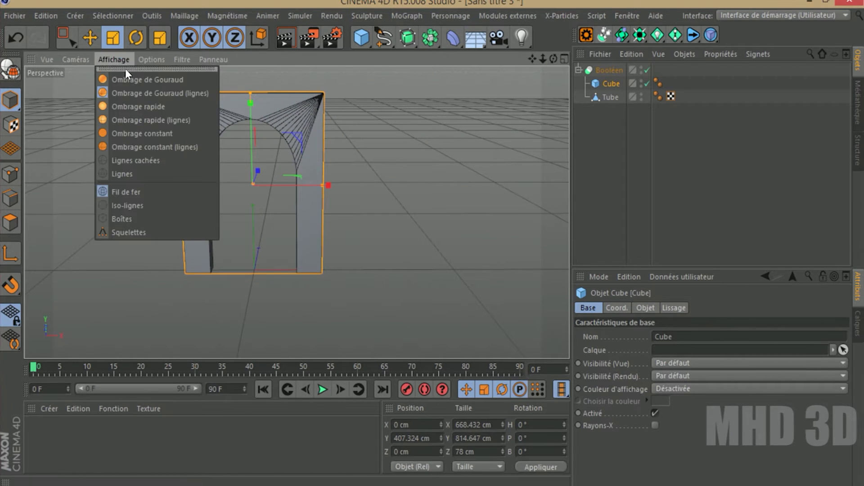
click(137, 84)
mouse_move(543, 60)
mouse_down()
mouse_move(518, 61)
mouse_move(552, 59)
mouse_up()
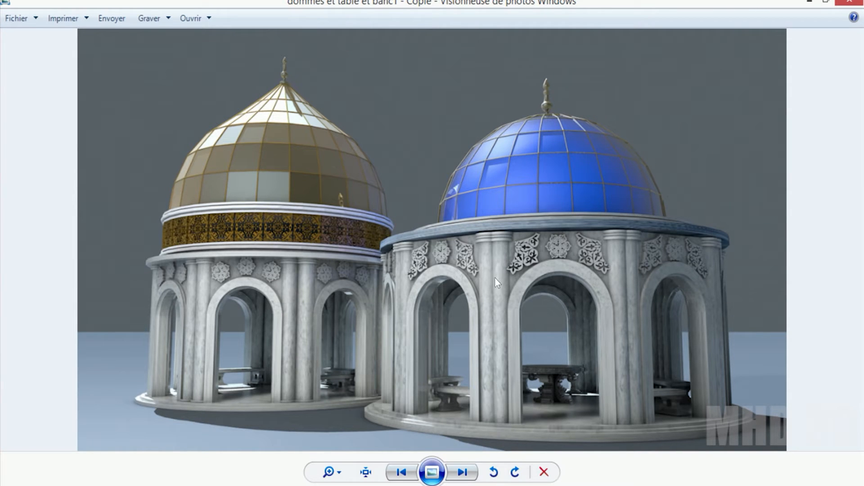
Add a cylinder primitive beside the arched wall and set it on the ground with the Drop To Floor plug-in.
click(624, 398)
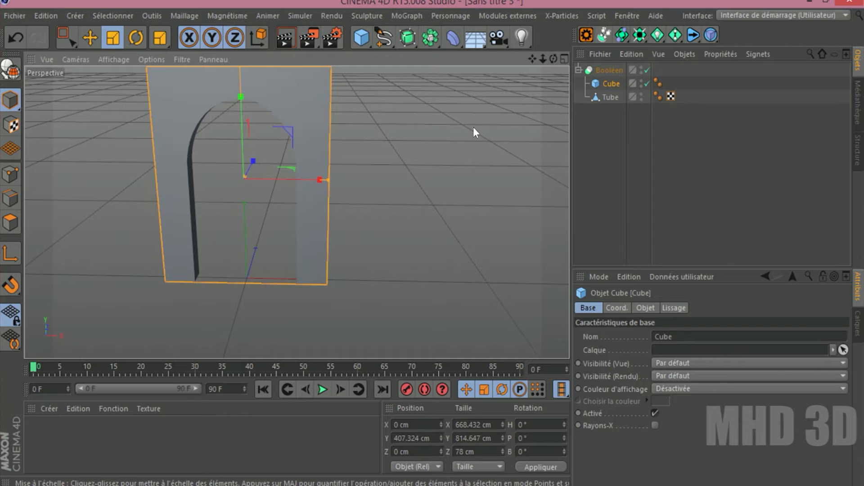
scroll(298, 212, down, 2)
drag(533, 59, 538, 84)
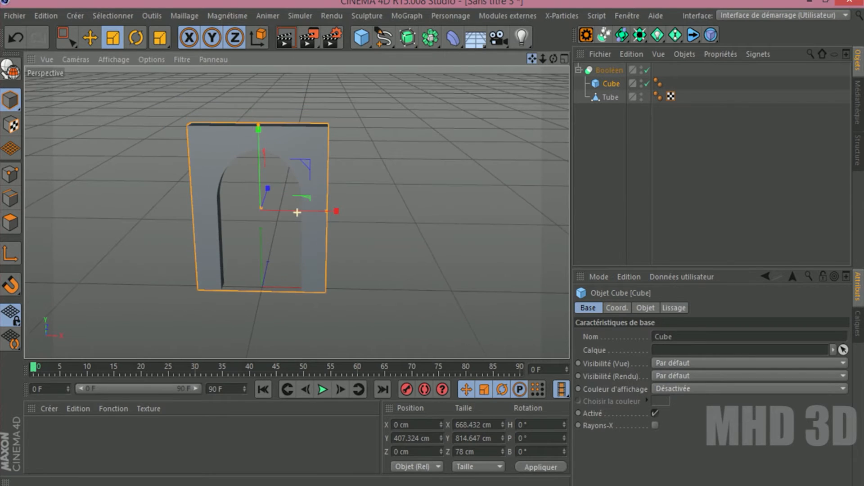
click(368, 41)
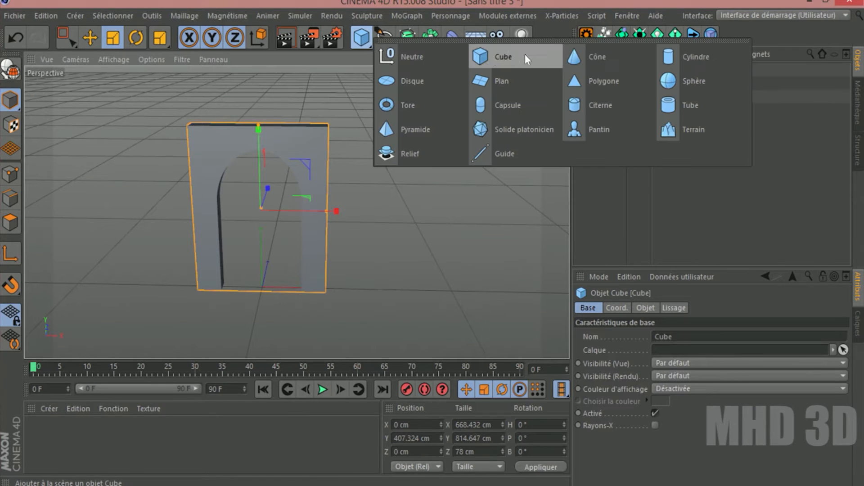
click(681, 58)
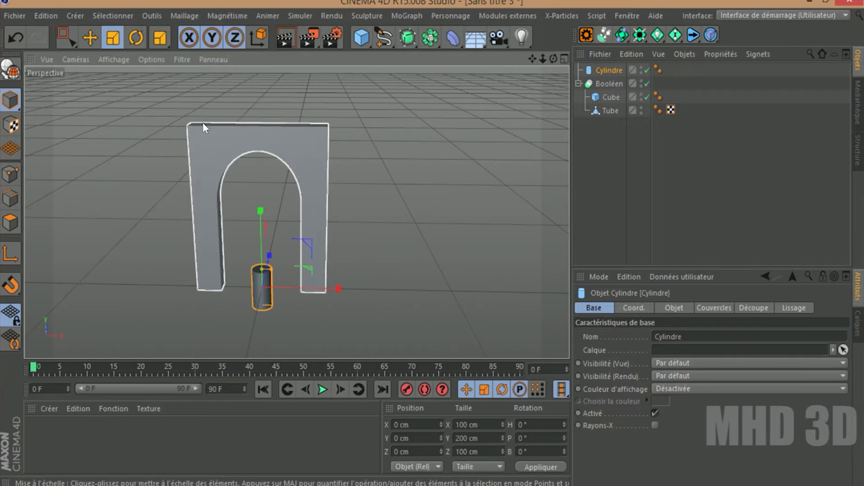
click(514, 14)
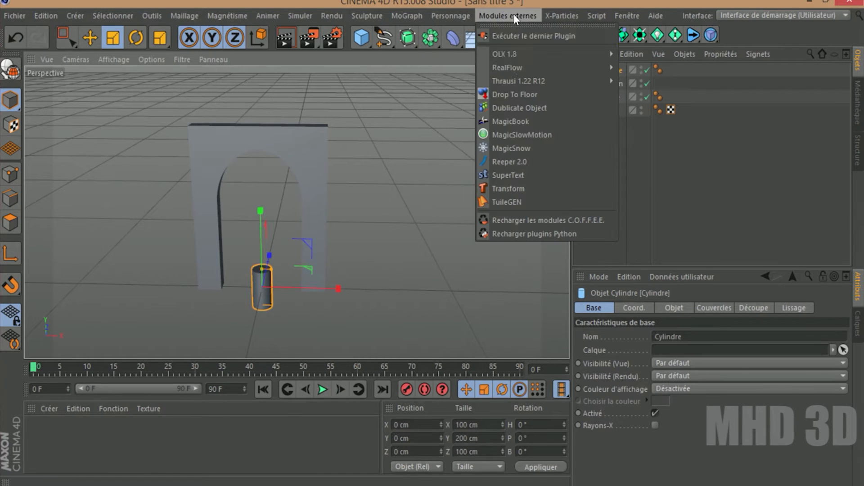
click(509, 88)
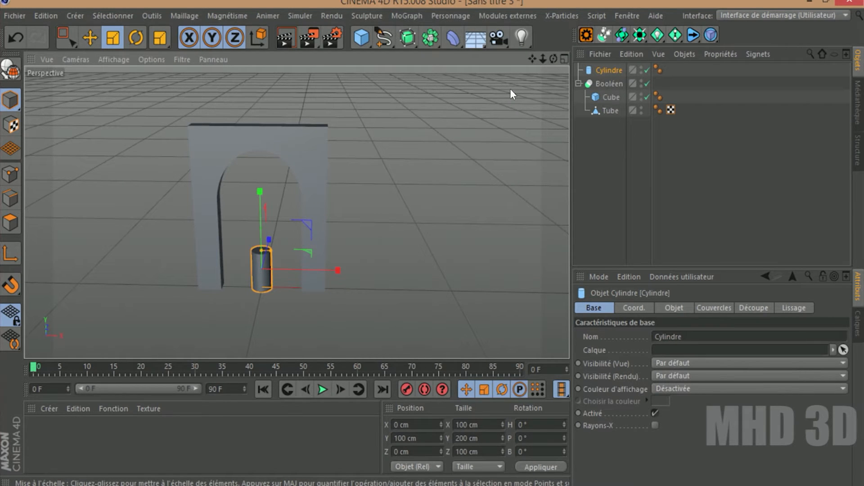
In the front view, move the cylinder along X to about 272.5 cm, over the arch's right leg.
key(F4)
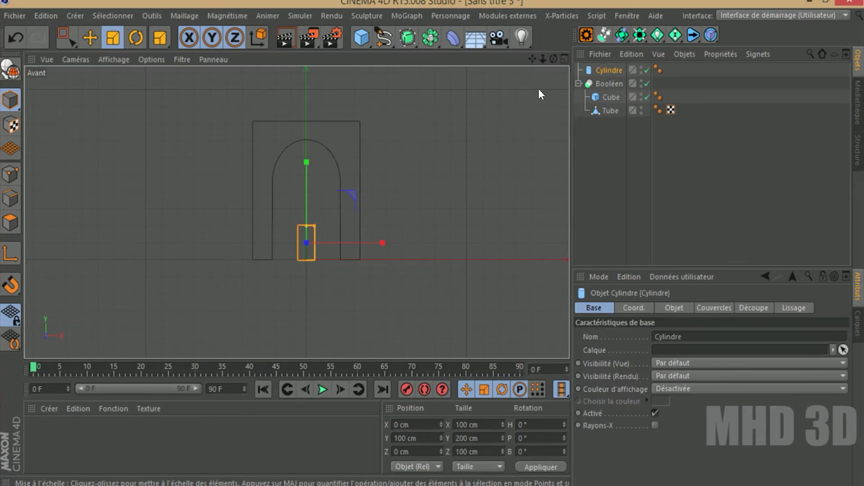
scroll(419, 159, up, 2)
drag(533, 58, 588, 28)
scroll(410, 193, up, 2)
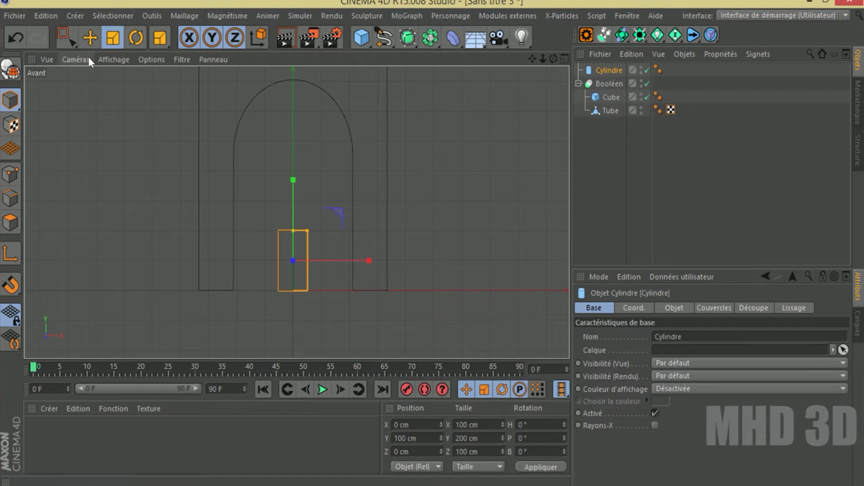
click(90, 37)
drag(367, 261, 446, 264)
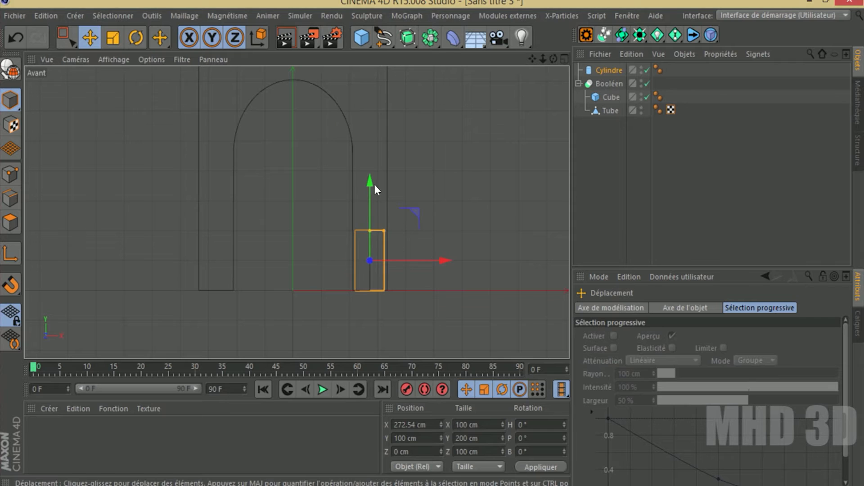
Raise the cylinder to about 405.6 cm on Y and stretch its height to about 798 cm to match the wall.
drag(372, 182, 378, 76)
scroll(297, 213, down, 1)
scroll(297, 213, down, 1)
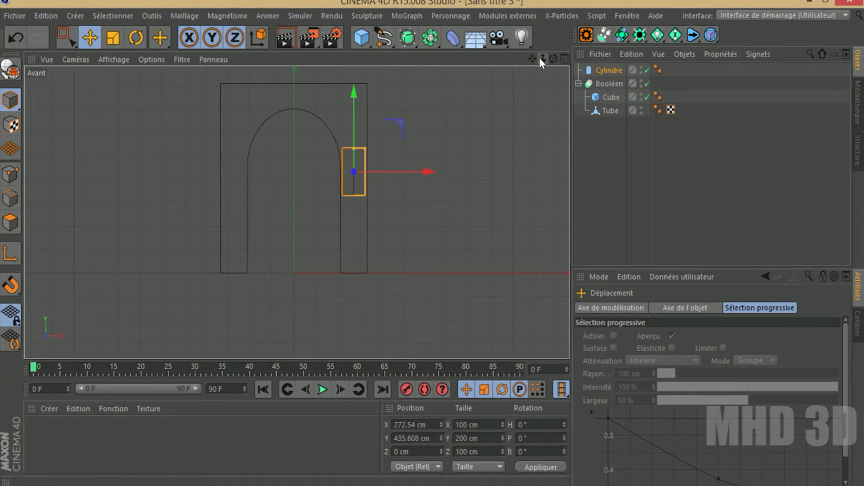
drag(354, 142, 356, 90)
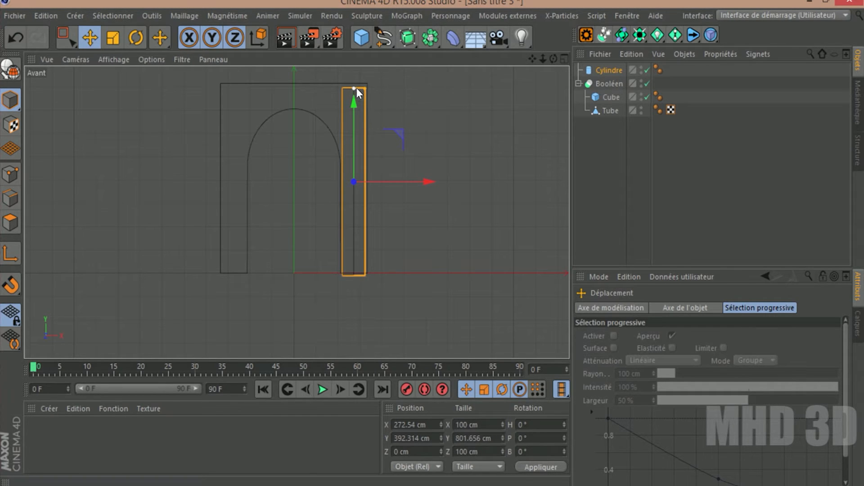
drag(356, 100, 357, 80)
scroll(357, 98, up, 2)
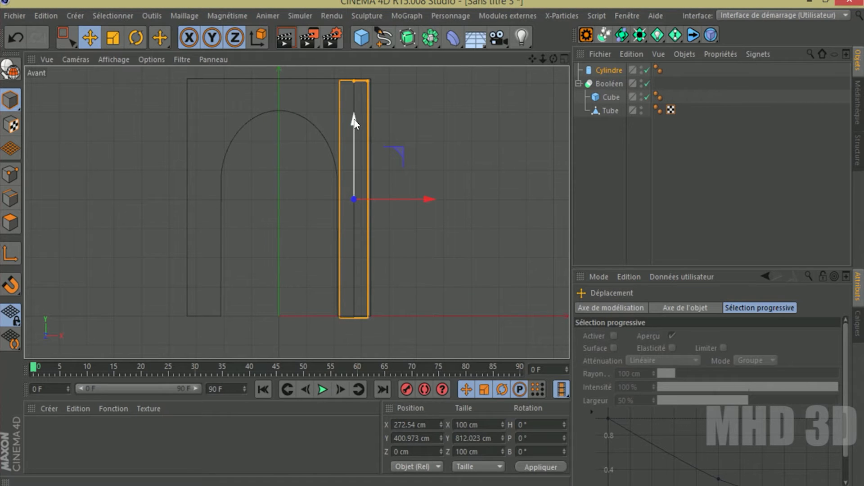
drag(358, 118, 358, 117)
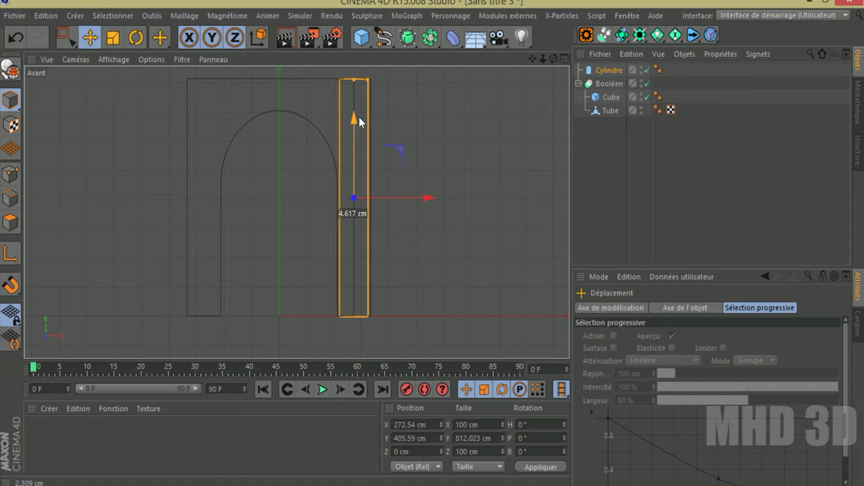
drag(353, 82, 356, 82)
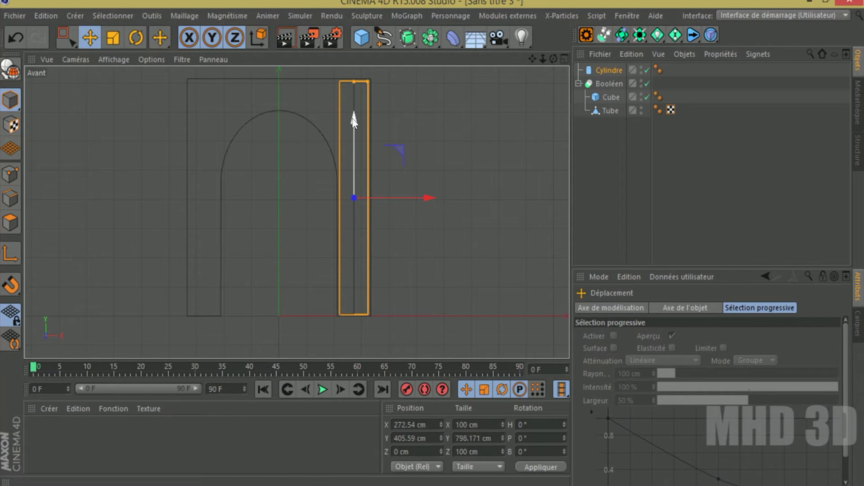
Widen the cylinder to about 131.7 cm in diameter and shift it along X to about 269.2 cm.
key(F1)
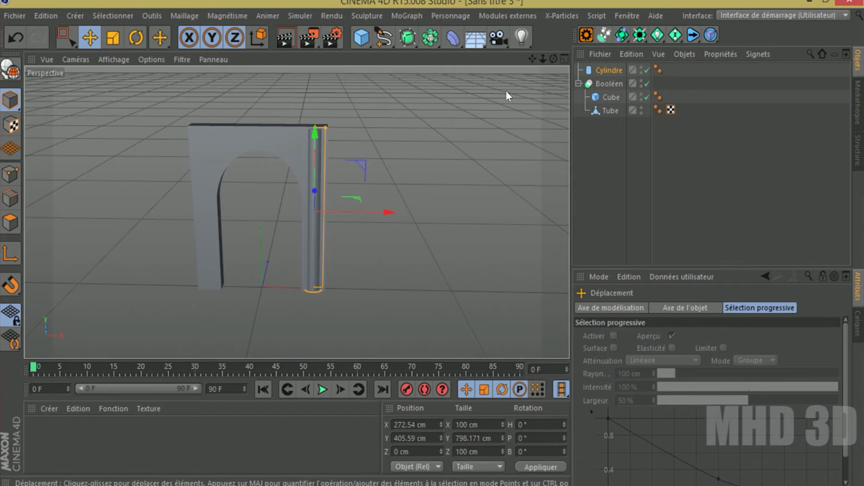
drag(553, 59, 523, 65)
drag(328, 129, 329, 130)
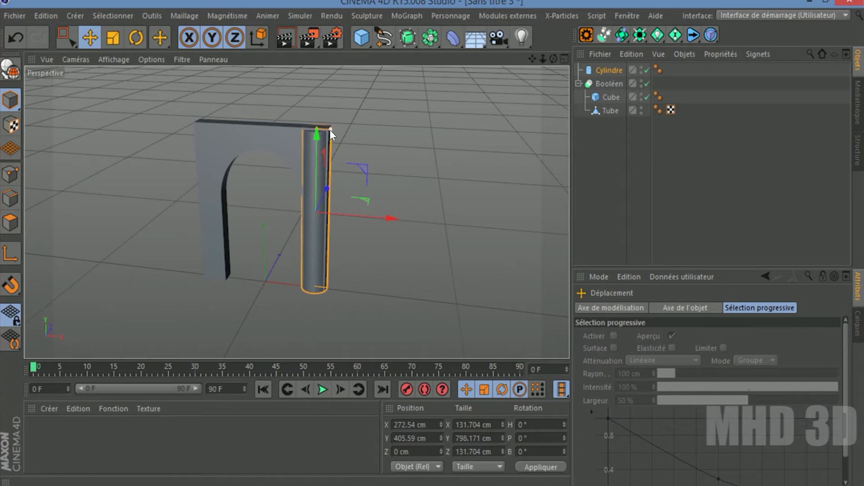
key(F4)
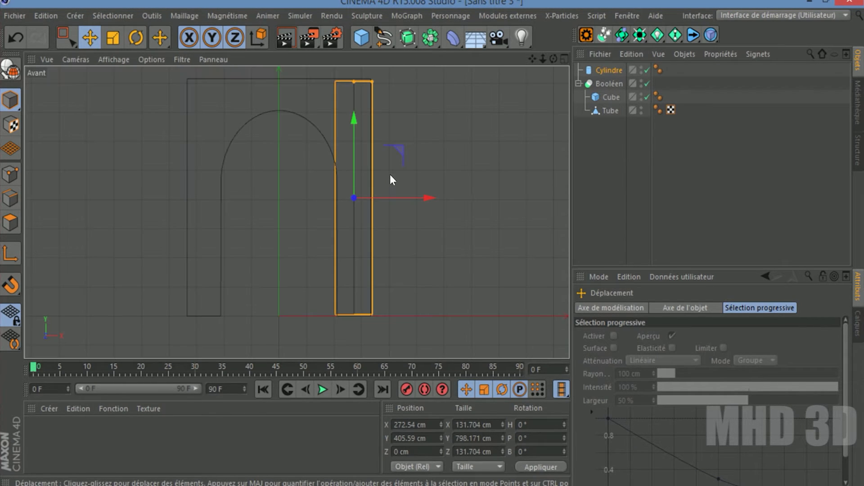
scroll(372, 218, up, 2)
drag(418, 190, 420, 190)
key(F1)
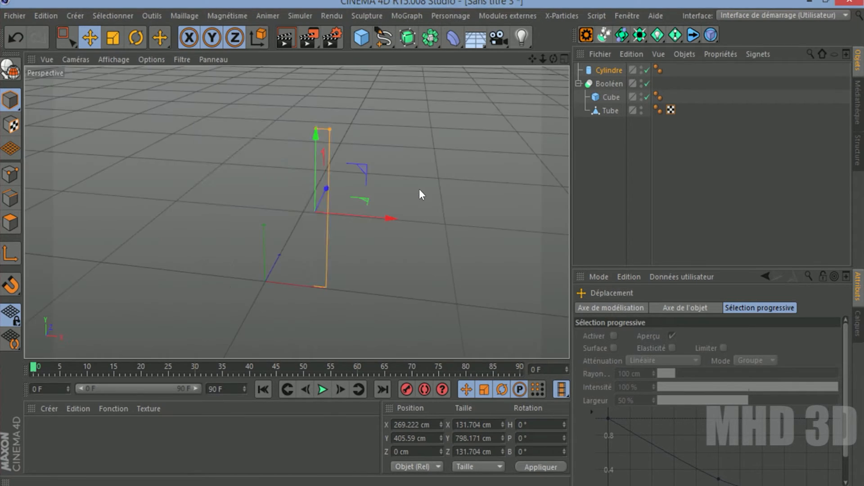
Narrow the cylinder to about 111 cm in diameter and move it to about X 275.8 cm, Z -39 cm at the wall's edge.
drag(554, 59, 500, 71)
scroll(342, 218, up, 2)
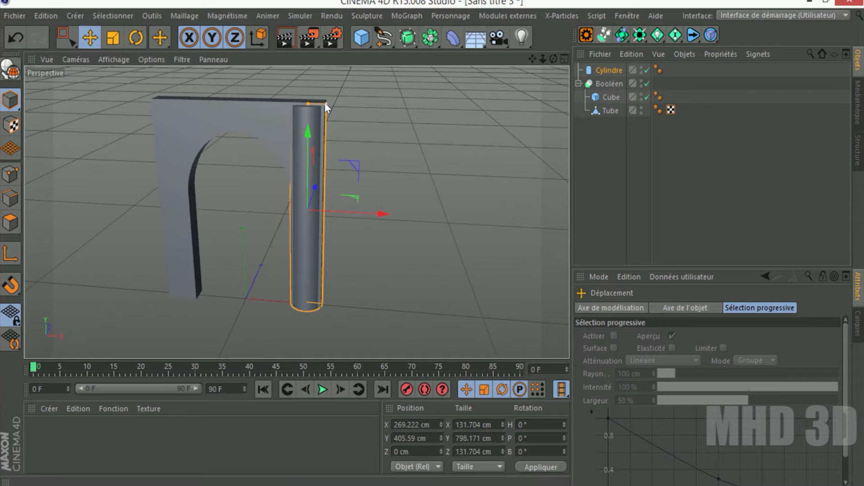
drag(554, 60, 468, 90)
drag(378, 201, 372, 203)
drag(554, 59, 477, 79)
drag(304, 117, 300, 116)
drag(352, 223, 360, 219)
drag(553, 57, 508, 69)
drag(354, 219, 351, 222)
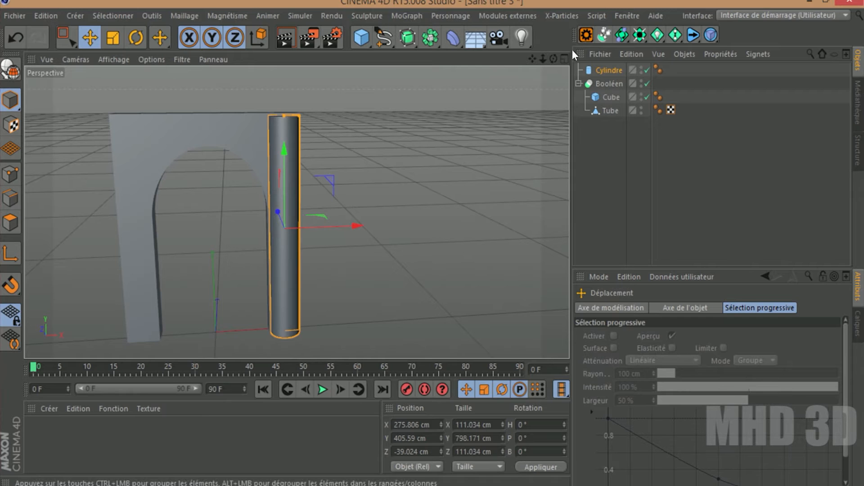
drag(553, 59, 491, 75)
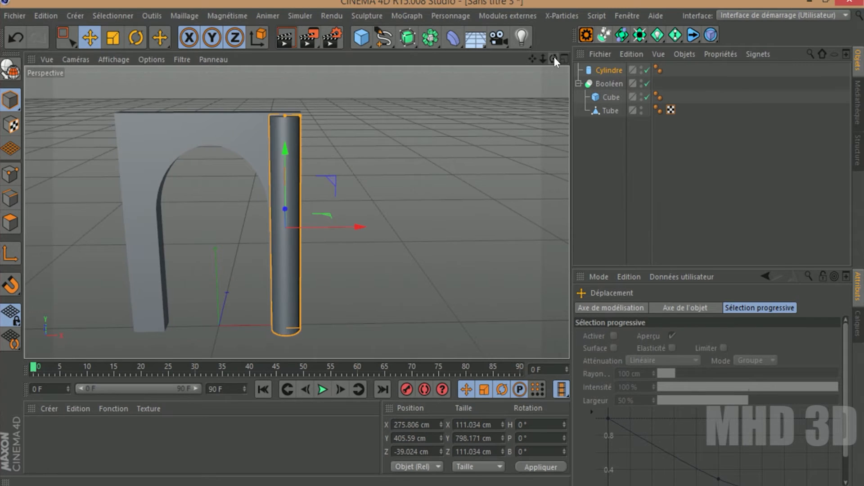
Add a Symmetry object and nest the cylinder in it to mirror the column onto the arch's left leg.
key(F4)
mouse_move(542, 57)
mouse_down()
mouse_move(542, 68)
mouse_move(542, 57)
mouse_up()
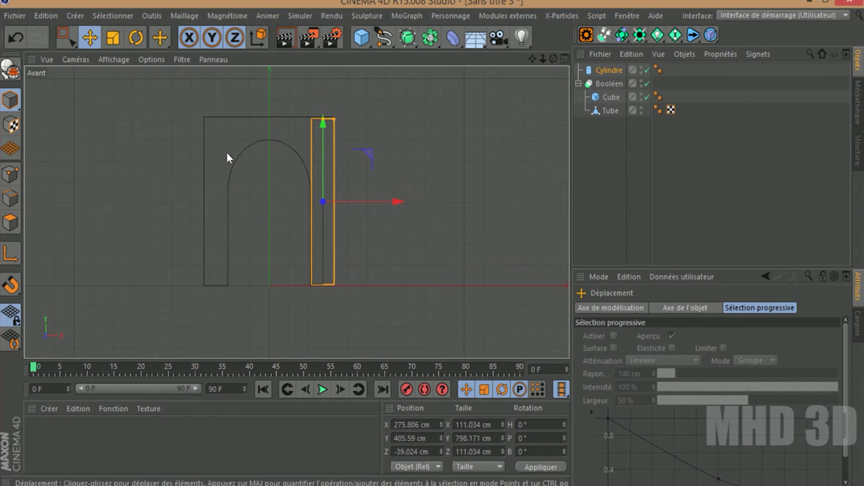
click(436, 43)
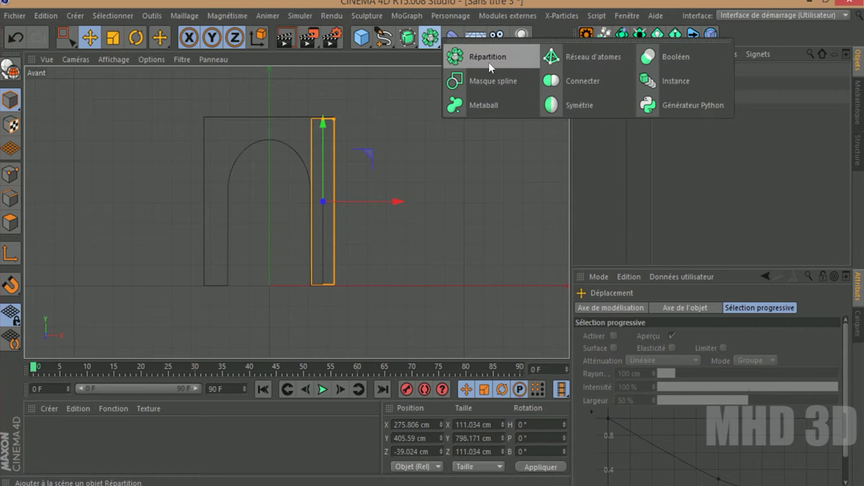
click(572, 105)
drag(609, 85, 610, 69)
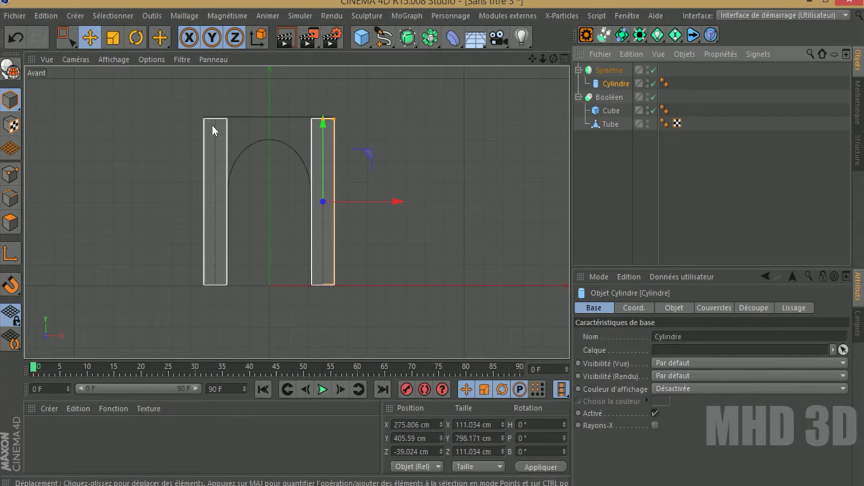
Move the mirrored column along Z to about -56.4 cm so it projects farther from the wall's front face.
key(F1)
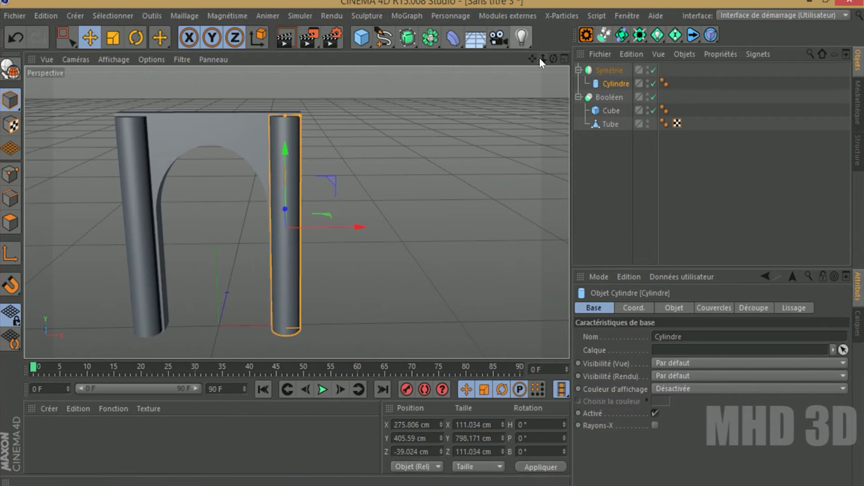
drag(553, 58, 461, 61)
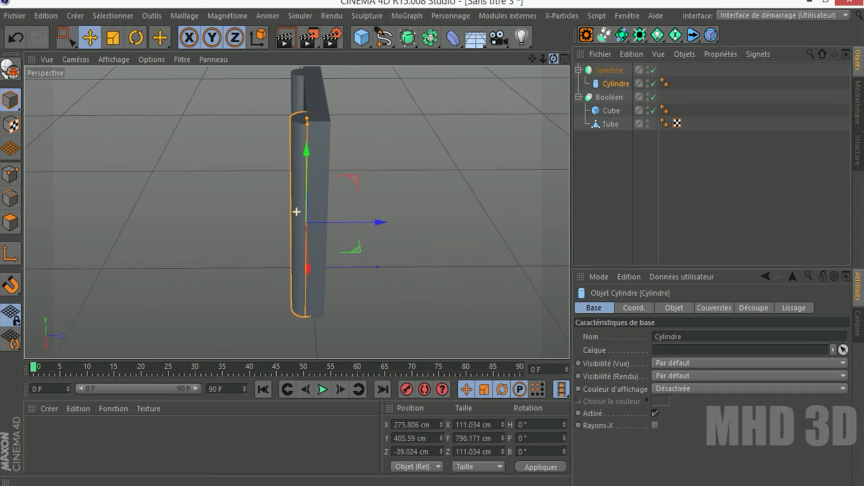
drag(379, 224, 375, 225)
drag(552, 58, 513, 63)
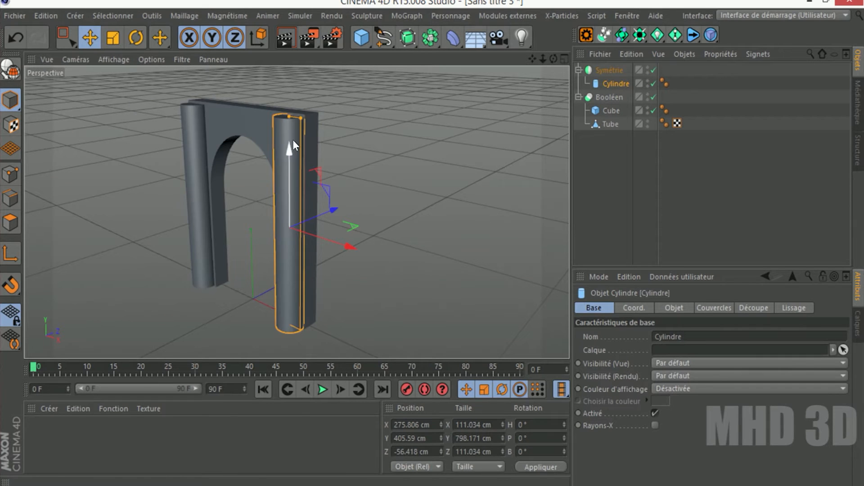
Set the viewport display to Gouraud shading with lines.
drag(553, 62, 533, 62)
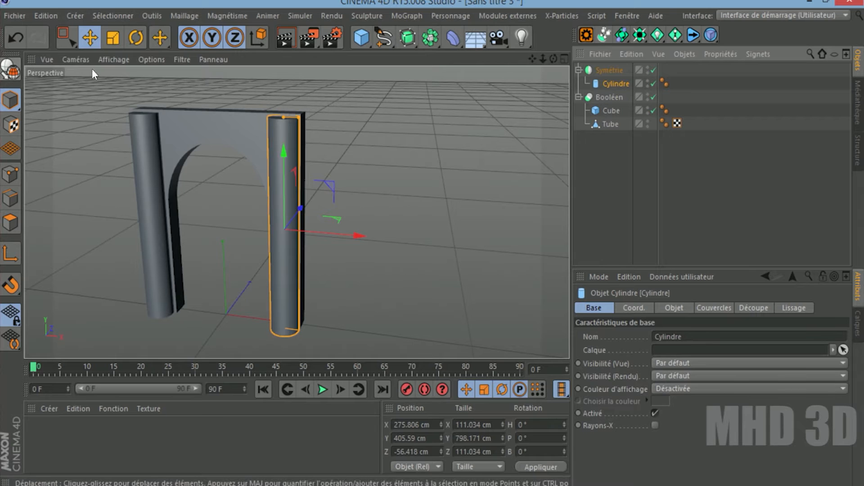
click(113, 59)
click(123, 86)
scroll(226, 163, up, 2)
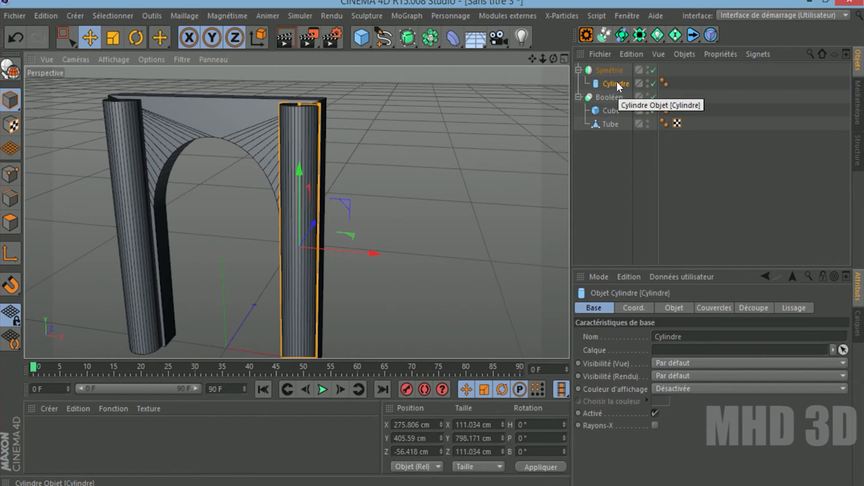
Set the cylinder's height segments to 12 and convert it to an editable polygon object.
click(715, 309)
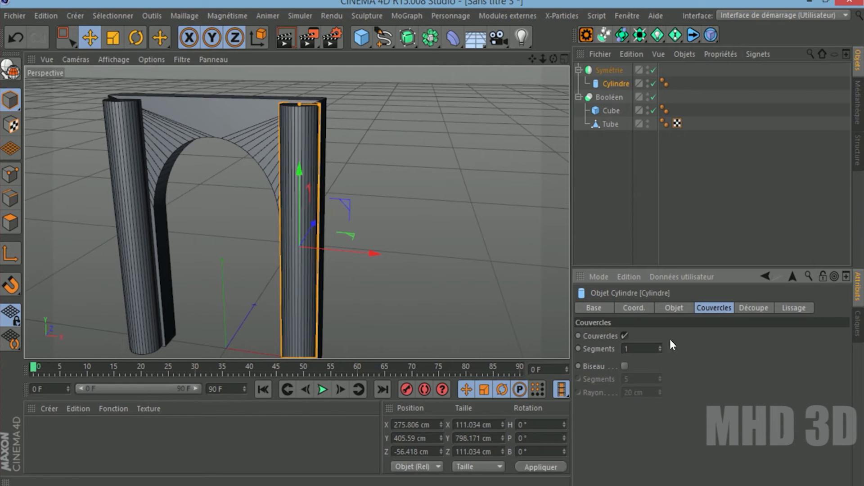
click(662, 308)
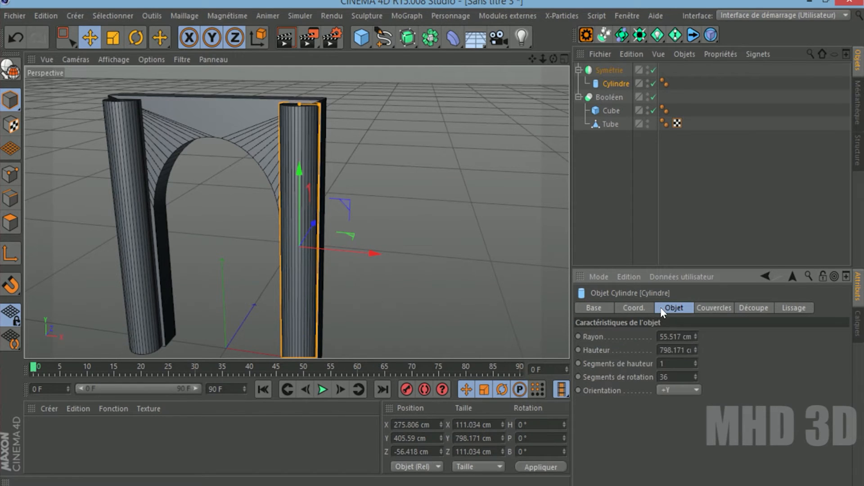
click(695, 362)
click(696, 362)
click(696, 362)
click(696, 362)
click(696, 362)
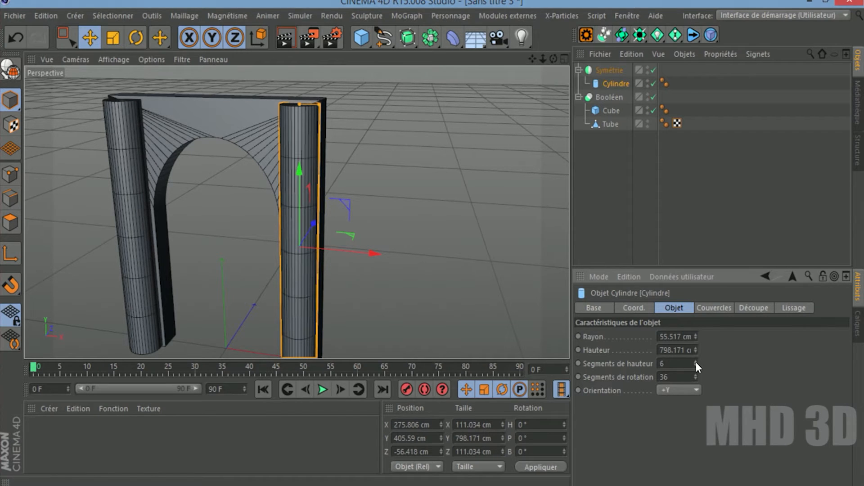
click(695, 362)
click(696, 362)
click(695, 362)
click(695, 362)
click(696, 362)
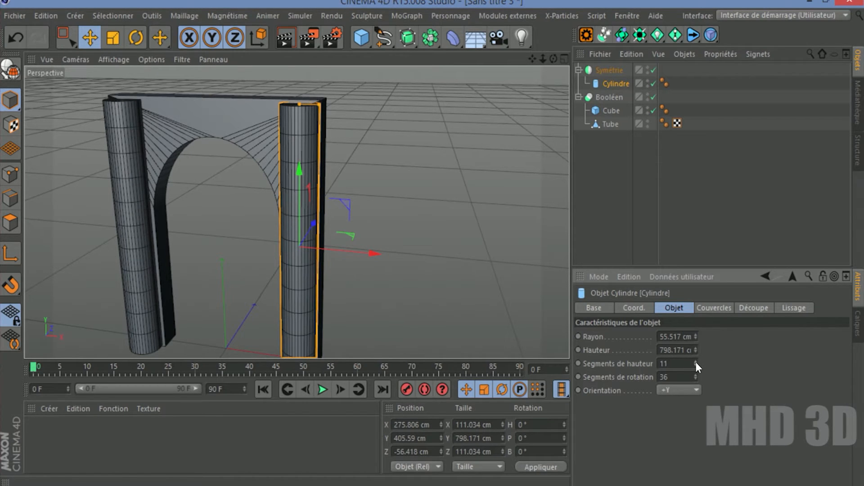
click(695, 362)
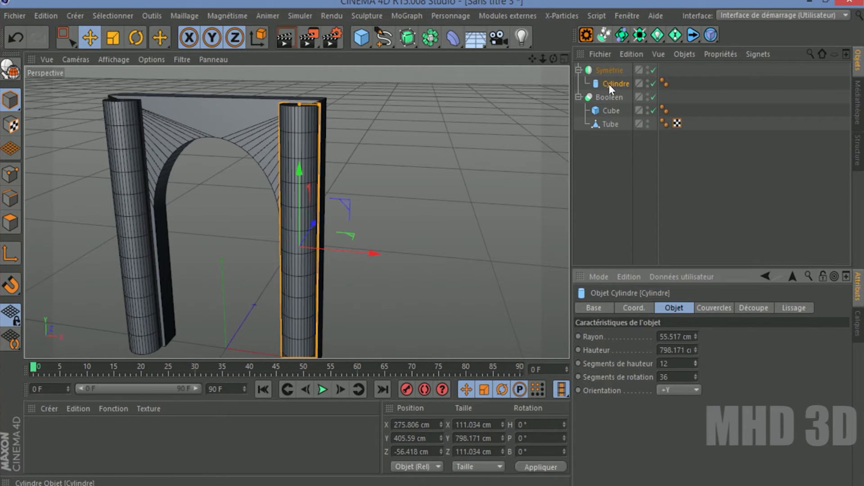
click(16, 69)
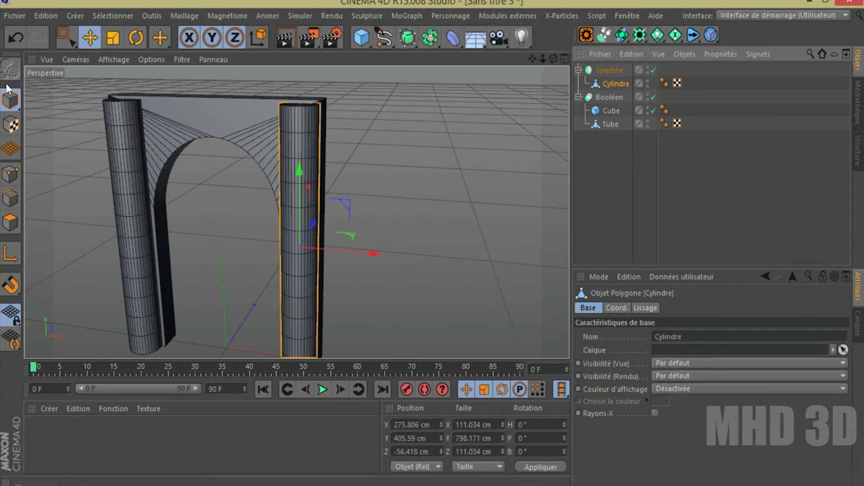
Switch the column to polygon editing and show it in the Front view.
click(10, 221)
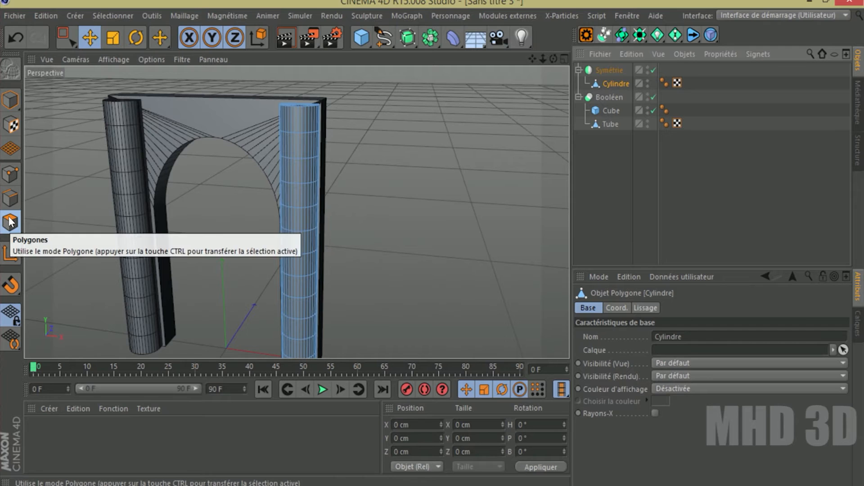
key(F4)
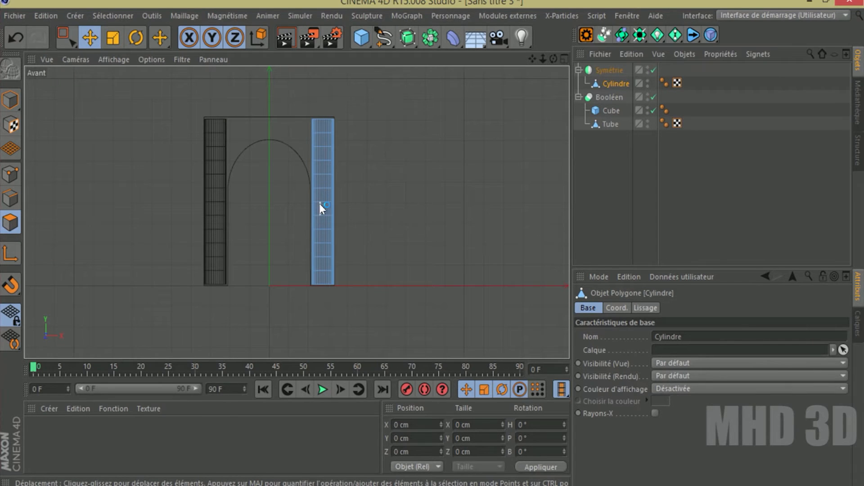
scroll(321, 206, up, 5)
drag(543, 58, 500, 60)
click(10, 175)
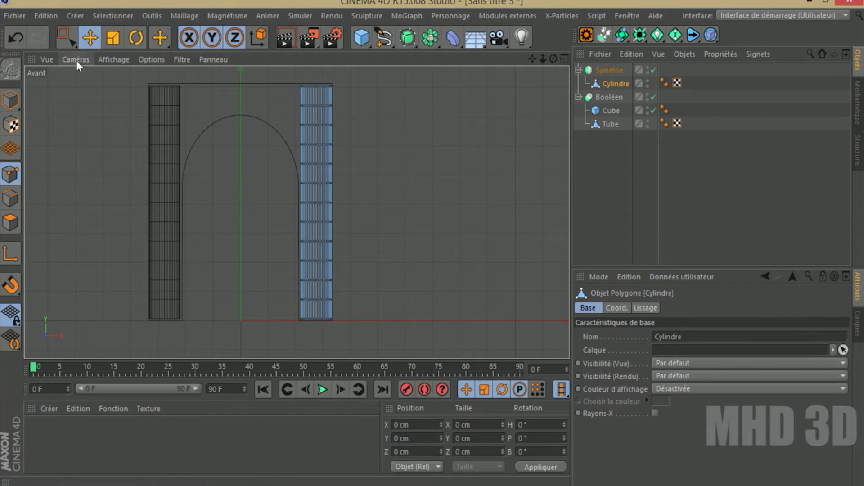
click(66, 39)
drag(310, 119, 348, 147)
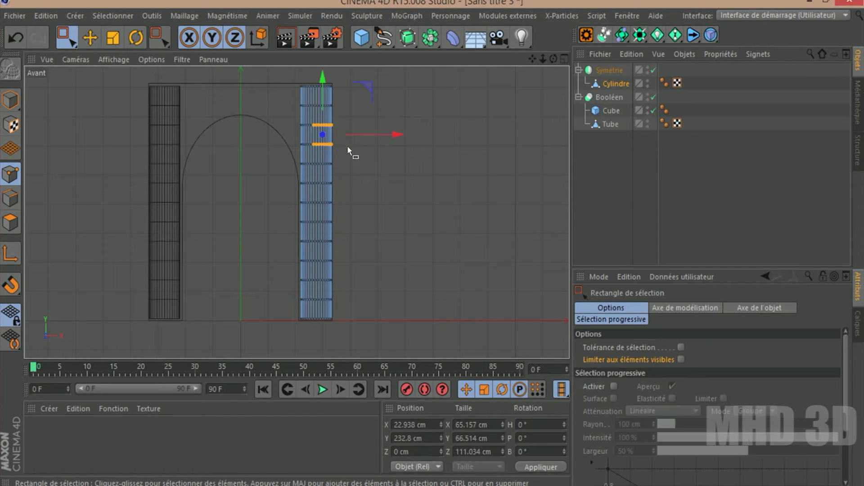
drag(395, 135, 434, 140)
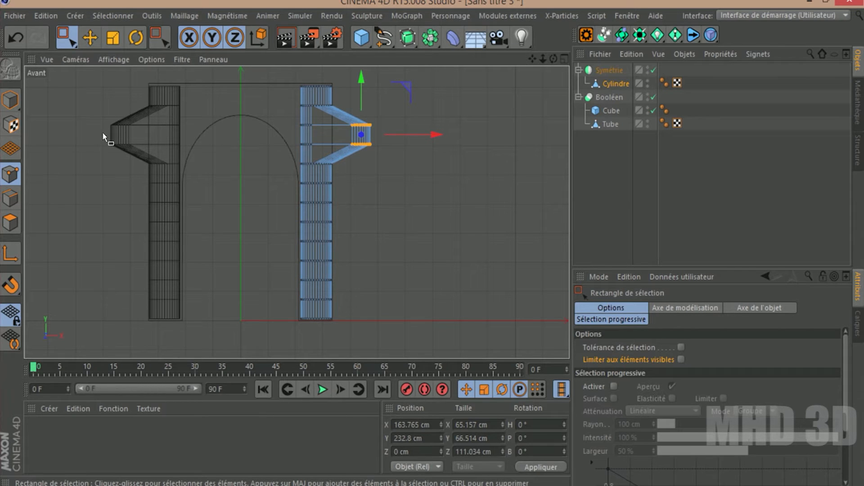
click(16, 38)
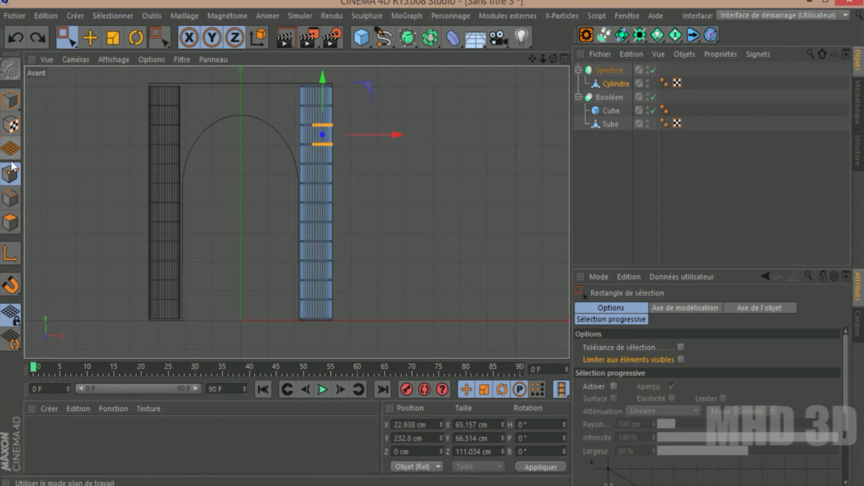
Select the complete top ring of polygons on the column in polygon mode.
click(10, 222)
scroll(407, 178, up, 2)
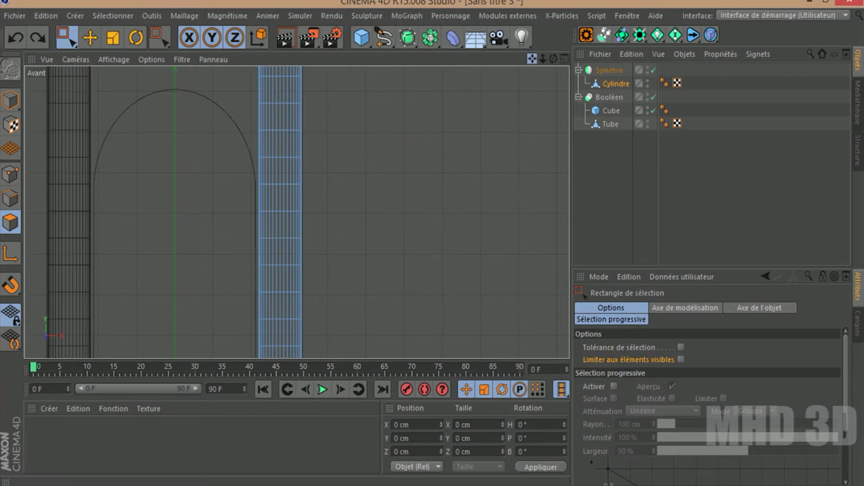
drag(532, 58, 572, 123)
scroll(383, 107, up, 1)
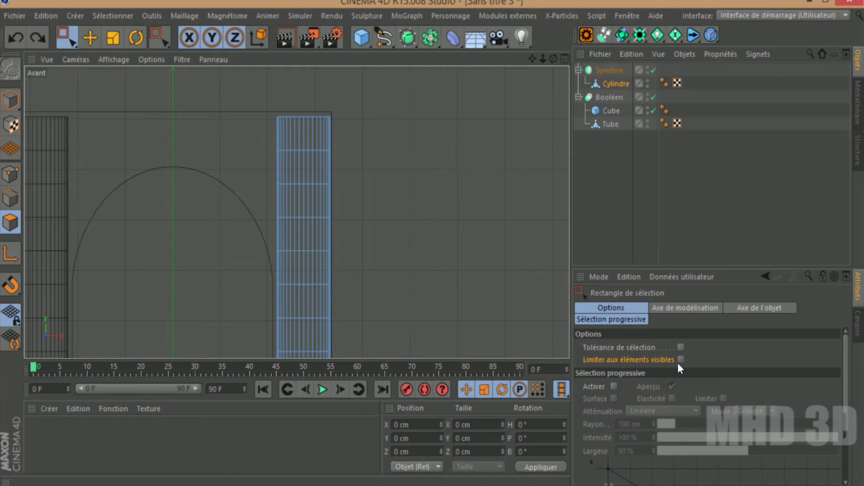
drag(264, 103, 355, 161)
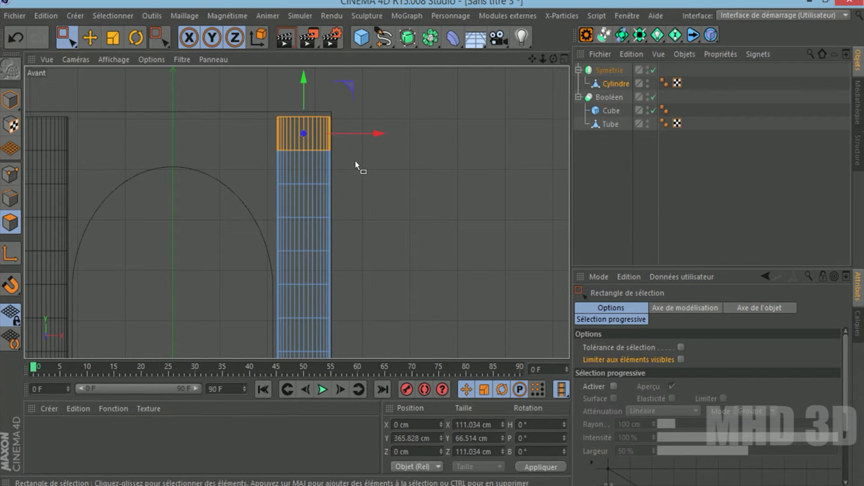
Extrude the column's selected top ring outward by 11 cm to form a capital.
scroll(360, 162, up, 2)
drag(531, 58, 614, 79)
scroll(405, 115, up, 2)
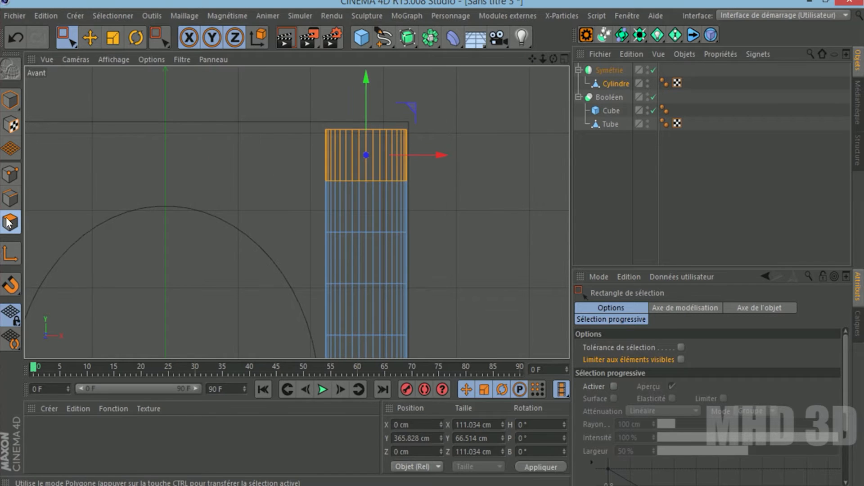
click(166, 46)
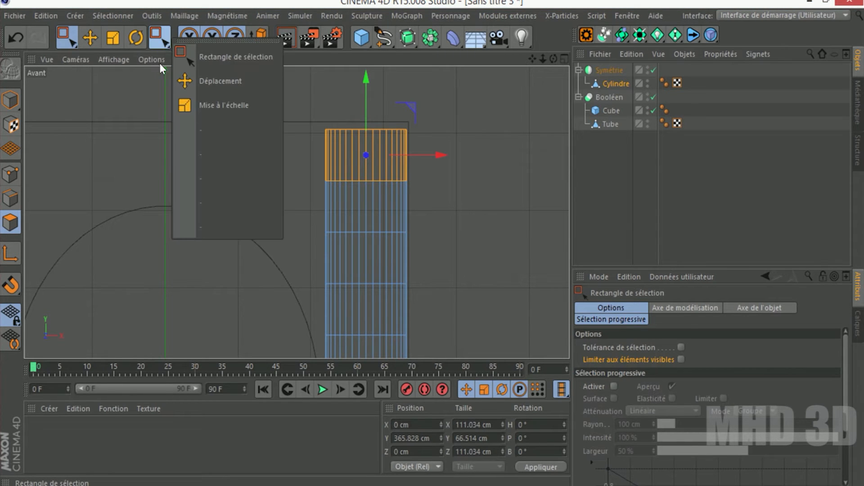
right_click(477, 145)
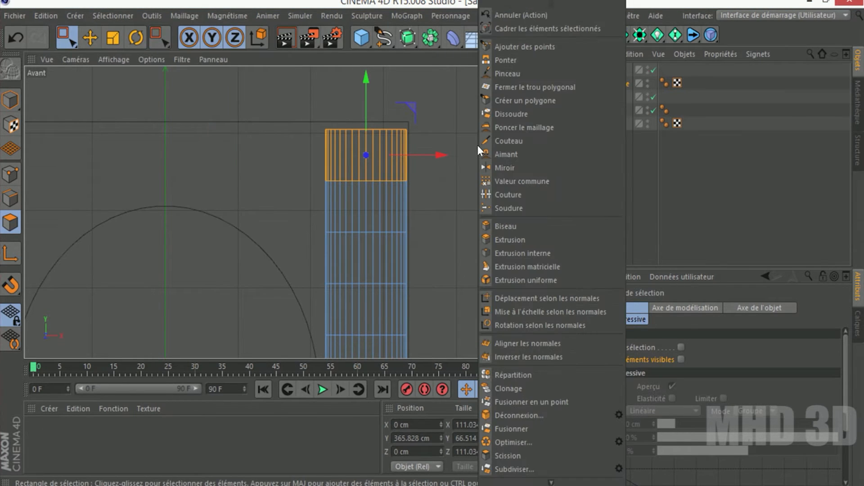
click(498, 238)
drag(440, 173, 464, 174)
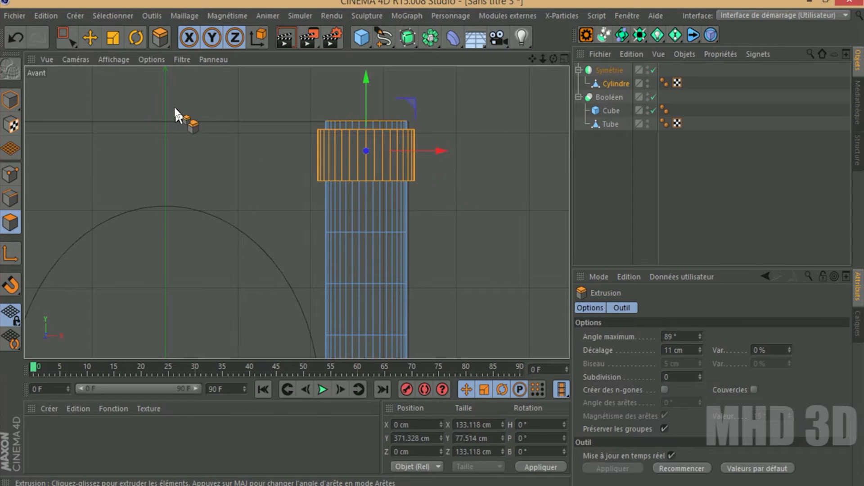
Reselect the extruded top ring of the column and bevel it with a 2 cm offset and 2 cm extrusion.
click(64, 29)
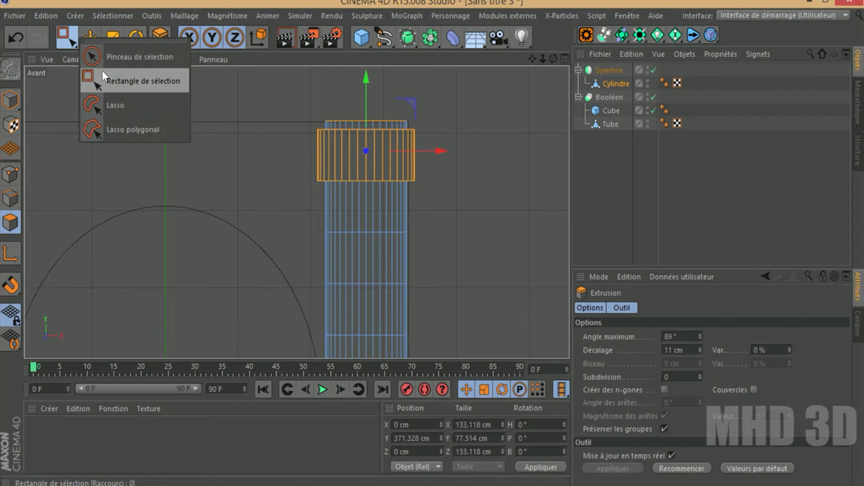
click(102, 71)
drag(434, 190, 296, 125)
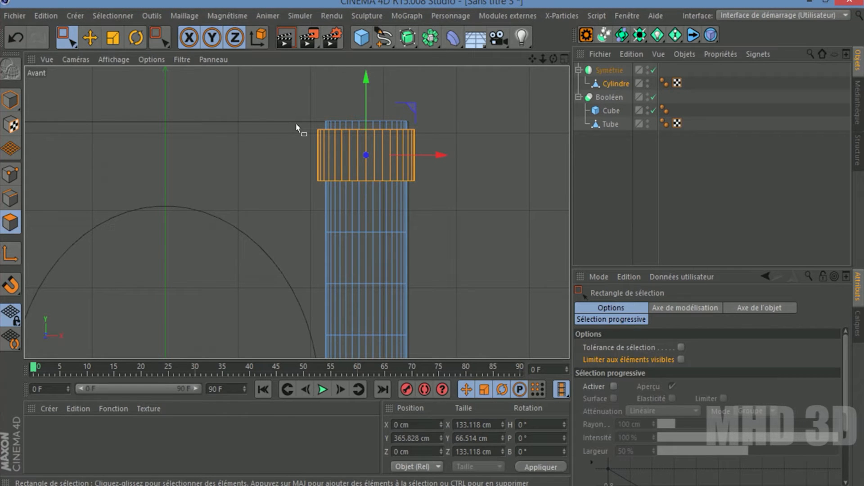
right_click(493, 134)
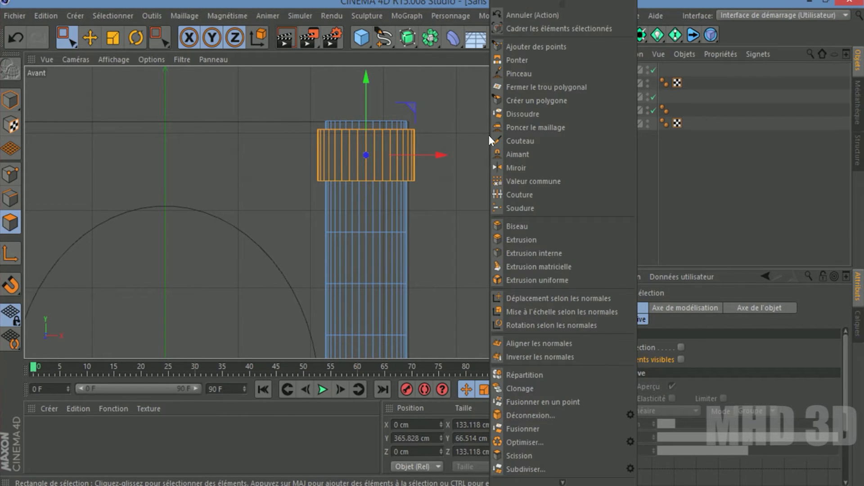
click(518, 224)
drag(495, 202, 468, 187)
Show the model in the perspective view in object mode with Gouraud shading without lines.
key(F1)
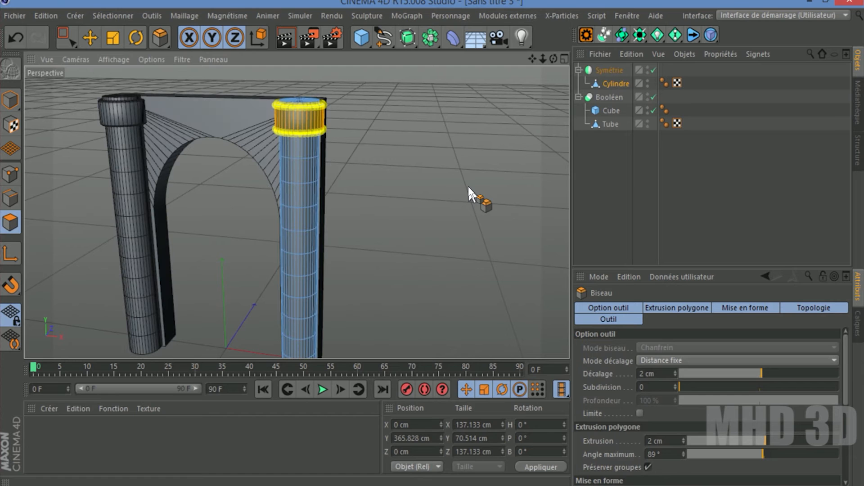
click(10, 99)
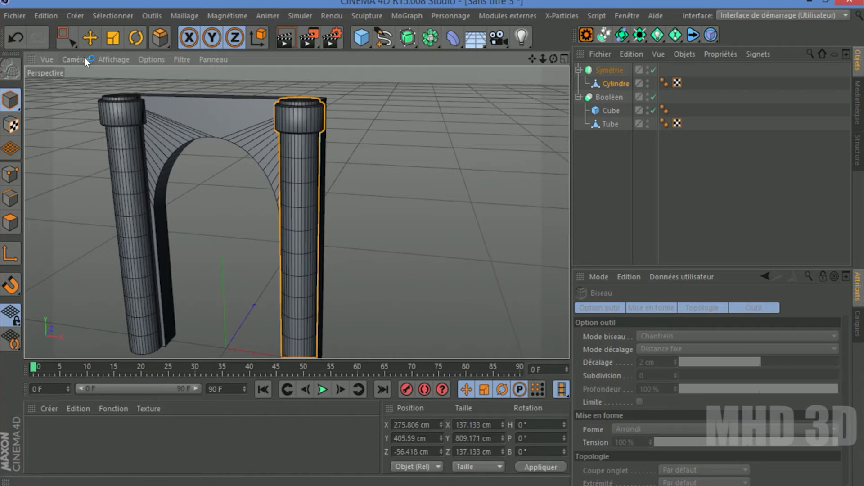
click(110, 58)
click(135, 79)
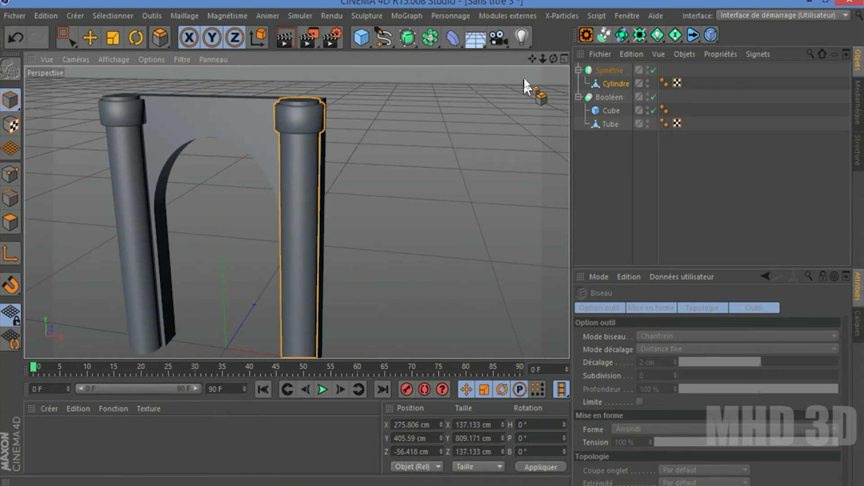
mouse_move(554, 59)
mouse_down()
mouse_move(538, 59)
mouse_move(522, 80)
mouse_move(500, 71)
mouse_move(547, 66)
mouse_move(542, 59)
mouse_up()
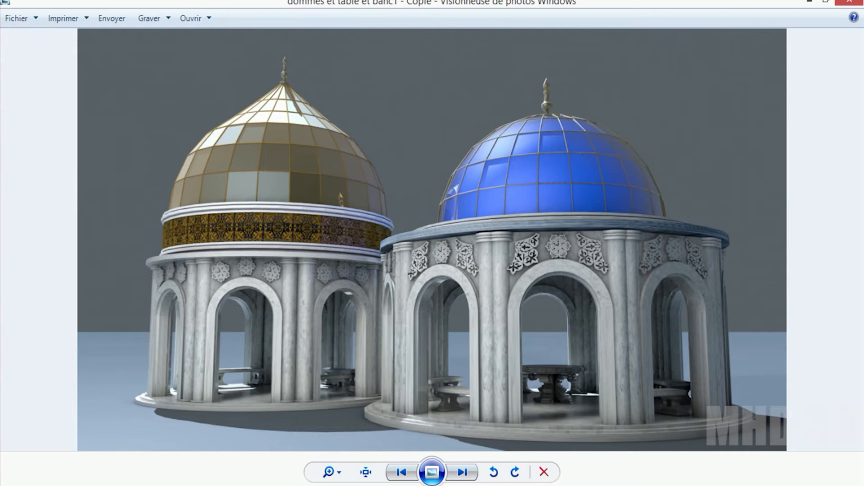
click(477, 425)
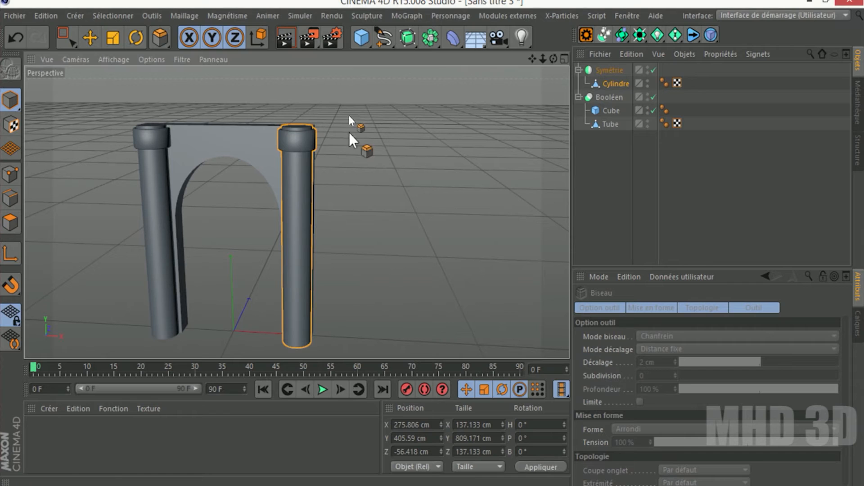
click(368, 47)
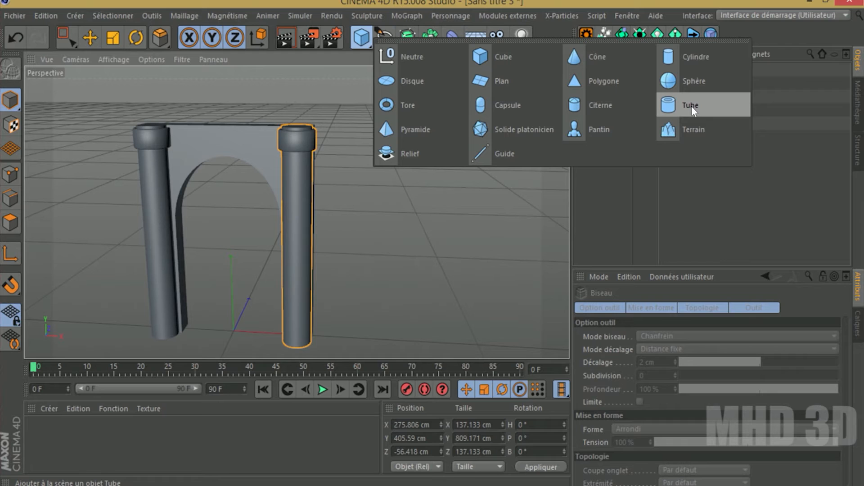
click(612, 182)
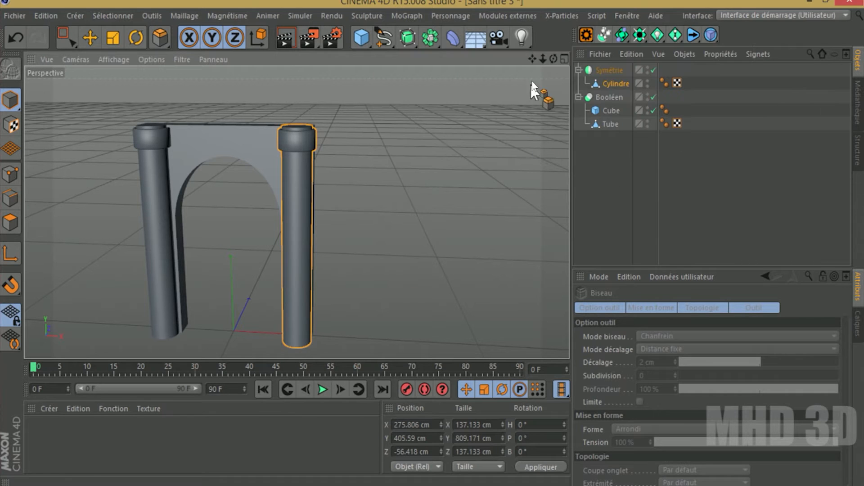
click(604, 84)
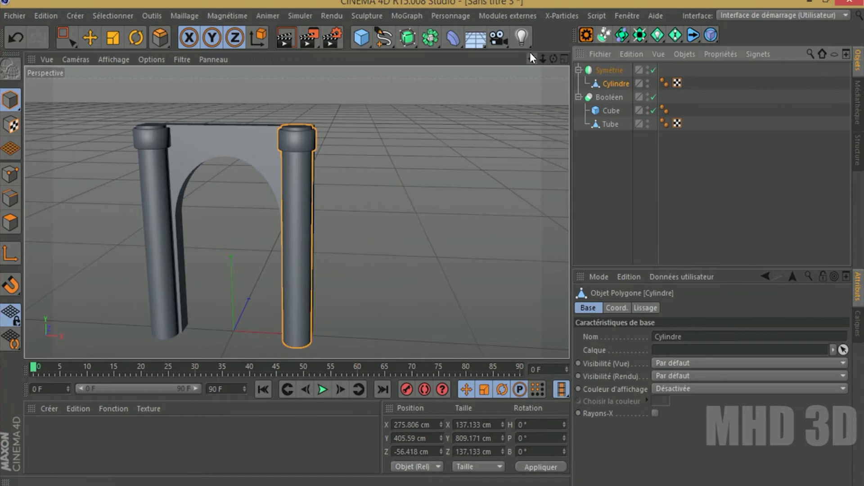
drag(528, 57, 529, 57)
Return to the Front view and undo the bevel and extrusion on the column's top ring.
key(F4)
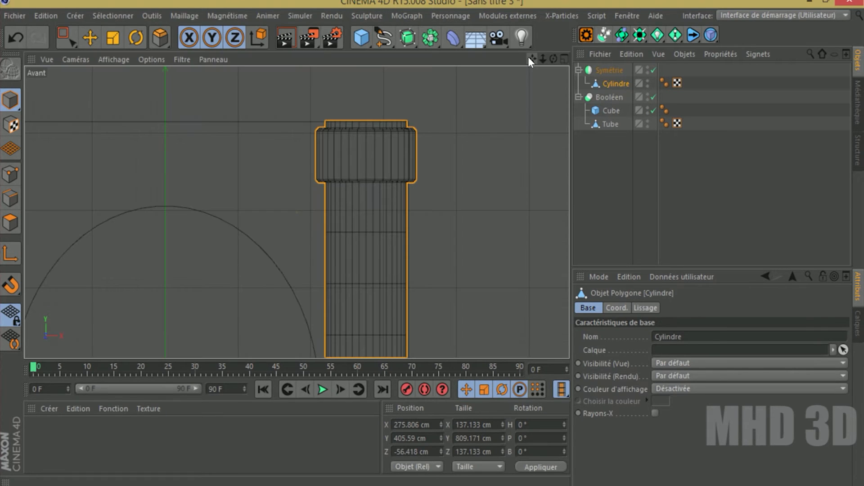
drag(530, 58, 521, 33)
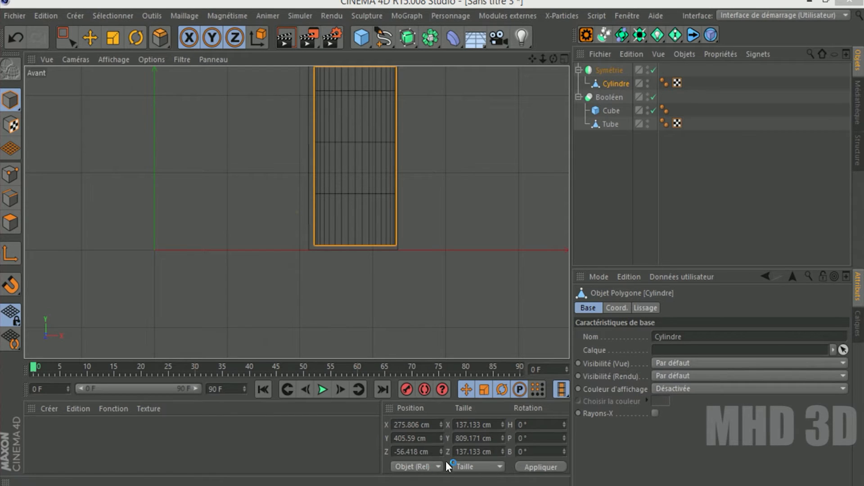
click(599, 437)
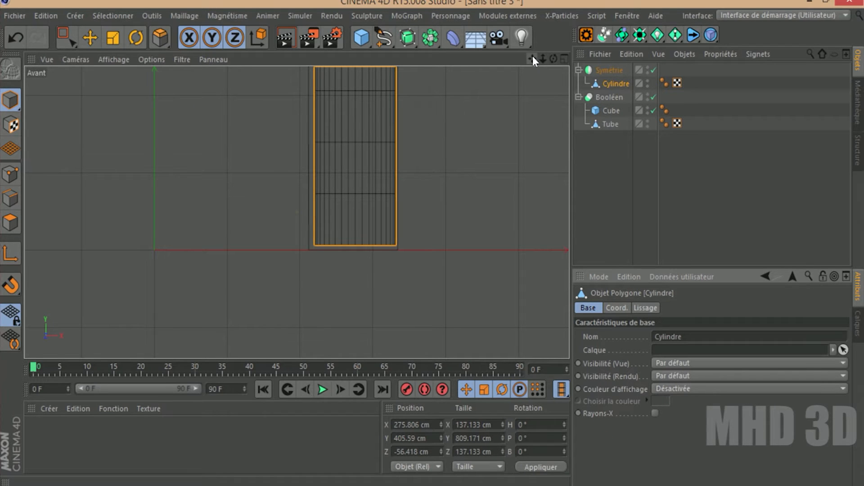
drag(543, 58, 297, 212)
drag(533, 58, 310, 187)
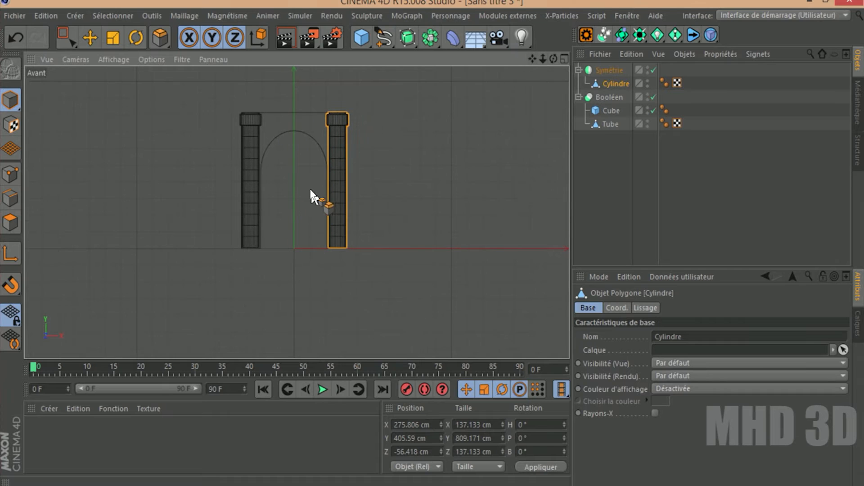
click(20, 36)
click(20, 36)
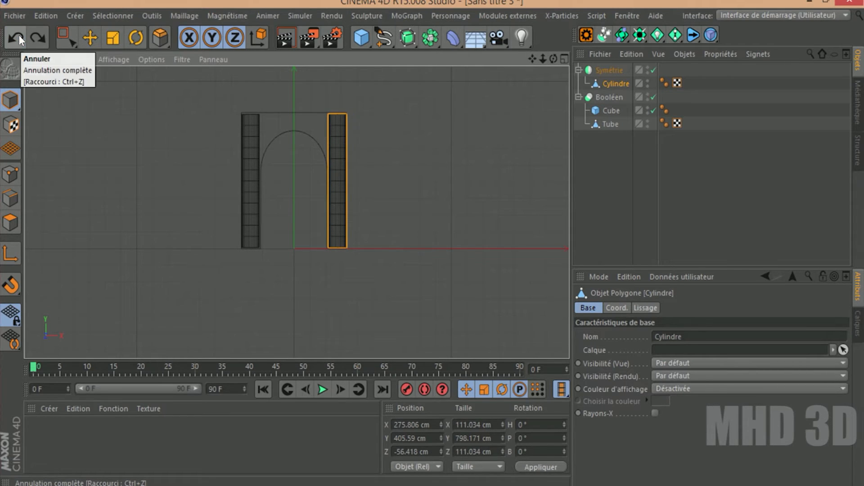
Add the column's bottom ring of polygons to the selected top ring in polygon mode.
click(11, 222)
scroll(184, 212, up, 3)
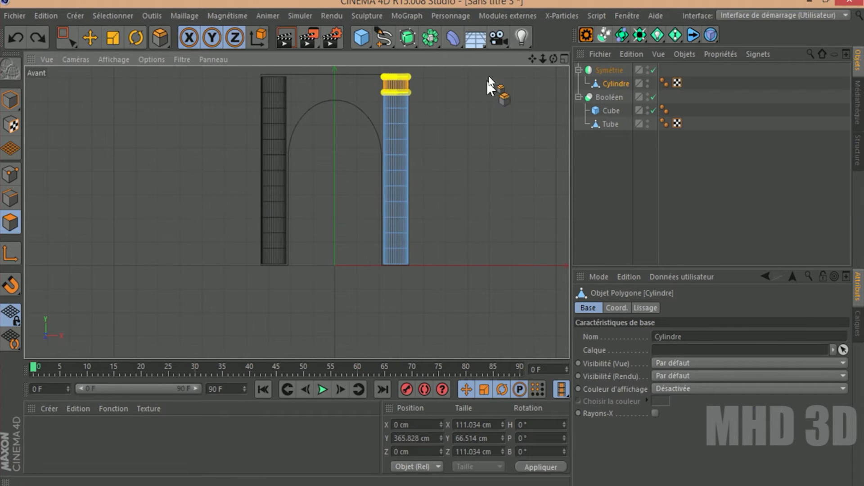
drag(532, 59, 527, 62)
scroll(485, 244, up, 3)
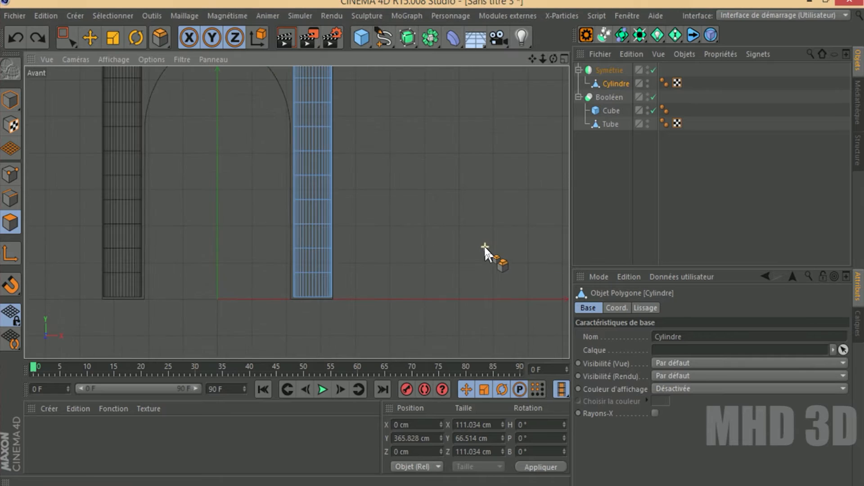
click(62, 35)
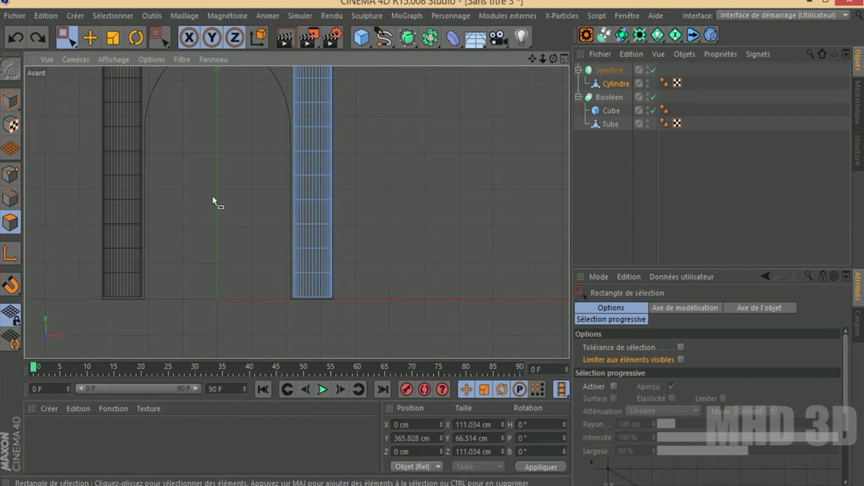
drag(346, 273, 269, 310)
scroll(297, 212, down, 5)
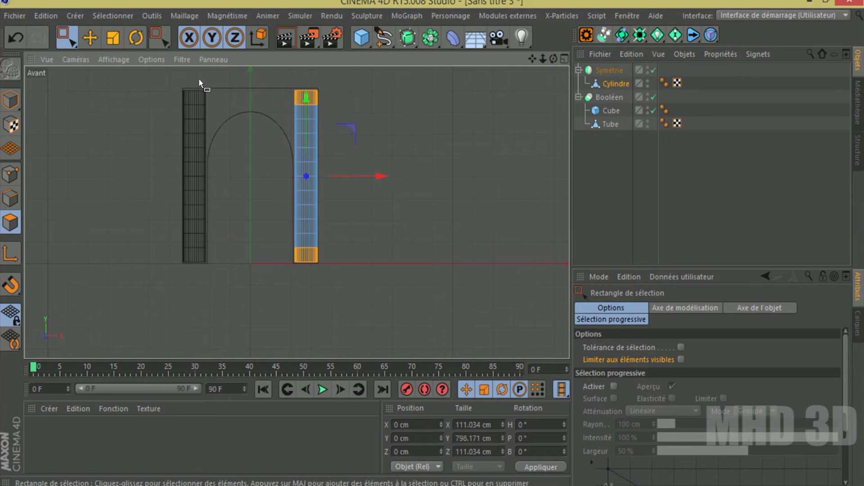
Extrude the column's top and bottom rings outward by 13 cm to form a capital and base.
click(166, 42)
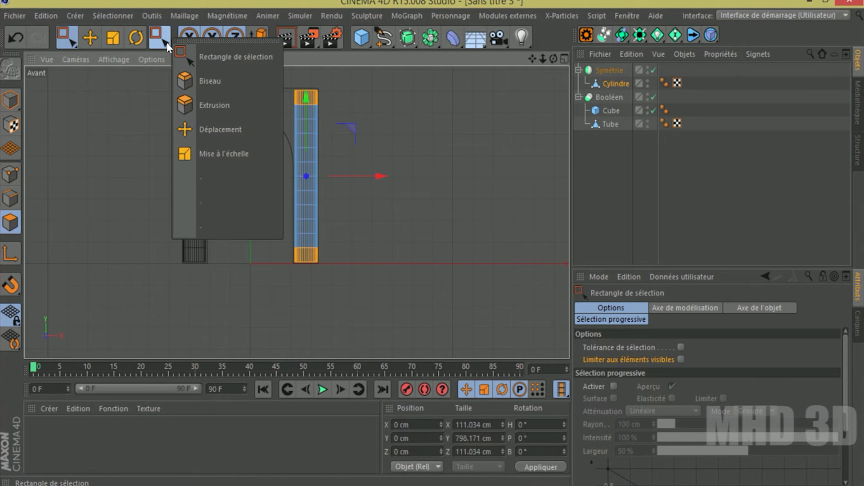
click(224, 104)
drag(426, 131, 443, 132)
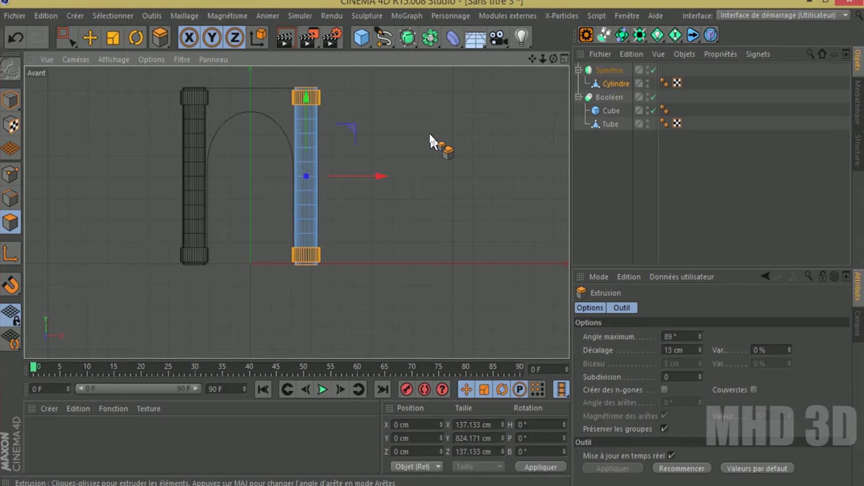
Try to remove the column's end faces from the selection and raise the capital to the wall's top edge.
scroll(225, 301, up, 5)
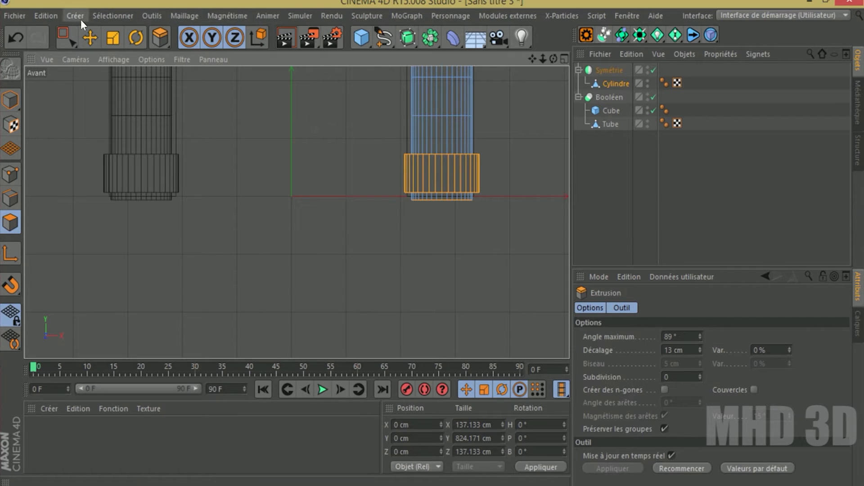
click(68, 37)
drag(522, 217, 378, 193)
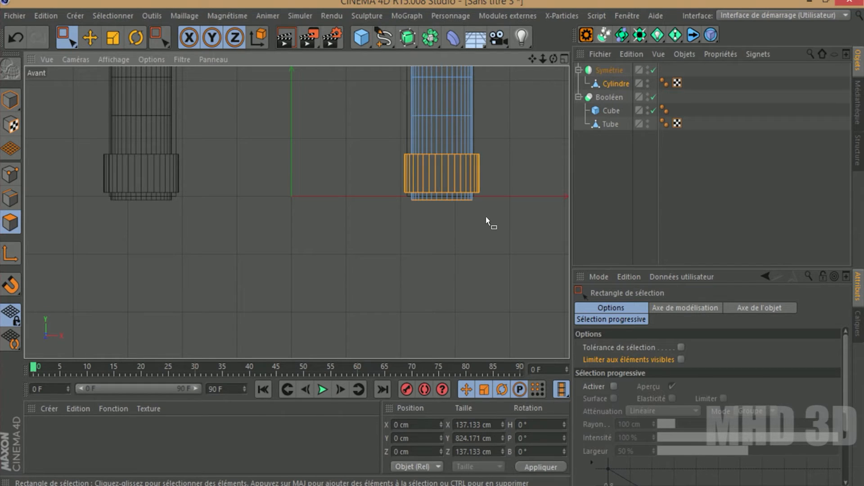
drag(490, 217, 401, 194)
drag(531, 59, 503, 485)
drag(370, 155, 454, 177)
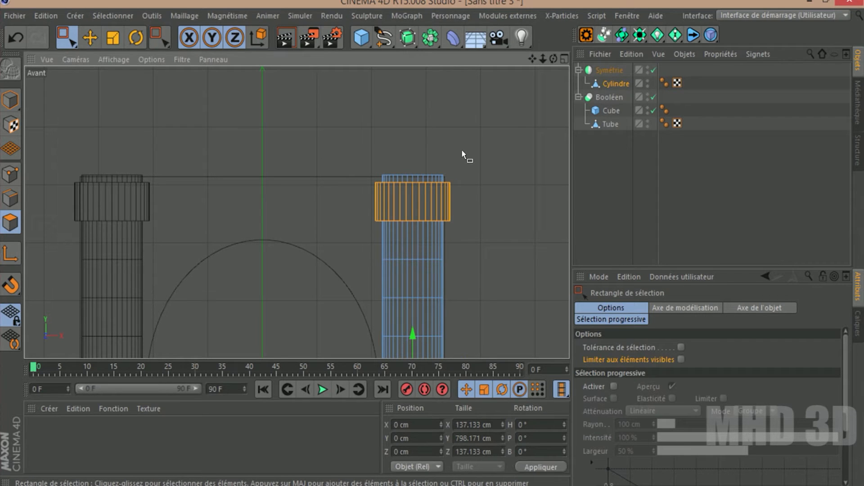
drag(532, 59, 297, 213)
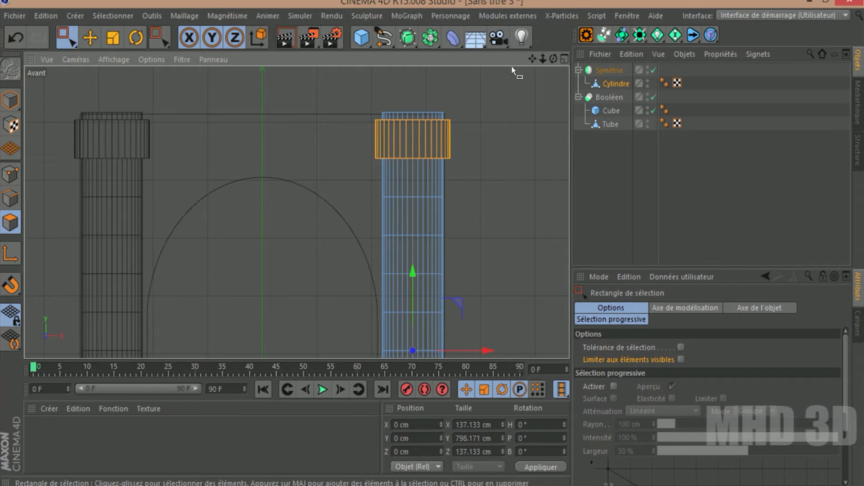
mouse_move(532, 57)
mouse_down()
mouse_move(297, 212)
mouse_move(531, 58)
mouse_up()
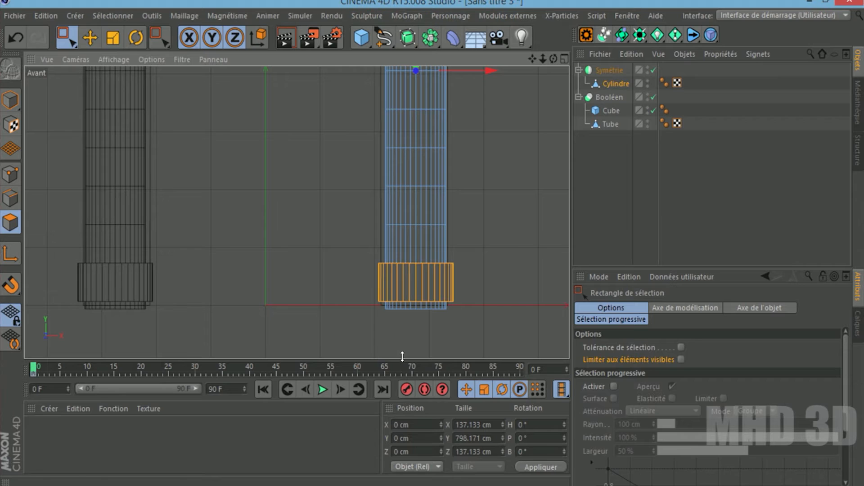
drag(505, 245, 361, 313)
mouse_move(528, 60)
mouse_down()
mouse_move(299, 209)
mouse_move(528, 60)
mouse_up()
drag(401, 120, 415, 113)
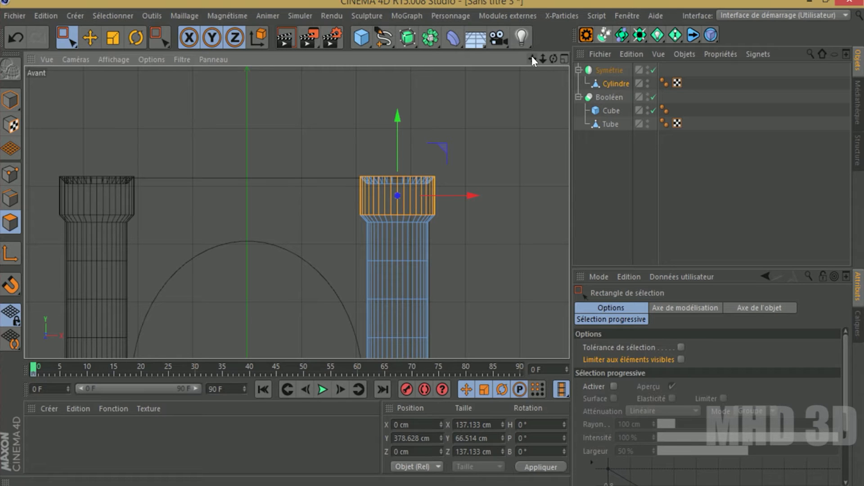
Undo back past the 13 cm extrusion so only the column's top ring of polygons is selected.
click(10, 39)
click(10, 39)
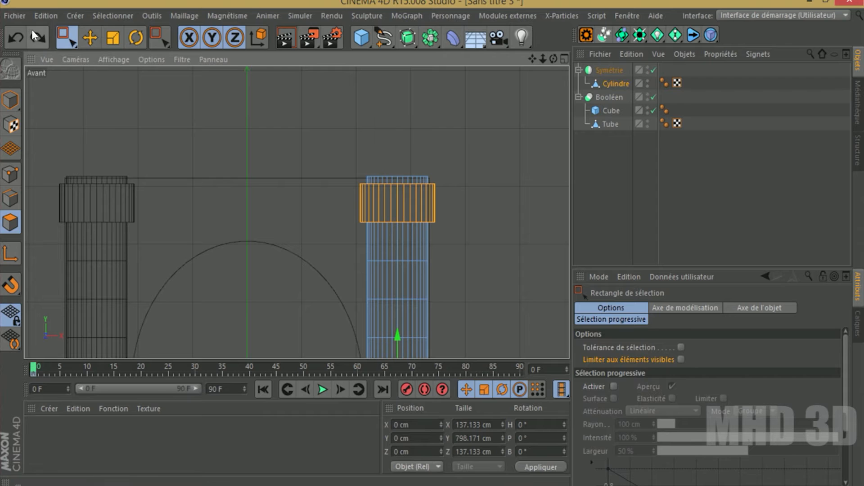
click(17, 39)
click(17, 39)
click(17, 38)
click(17, 39)
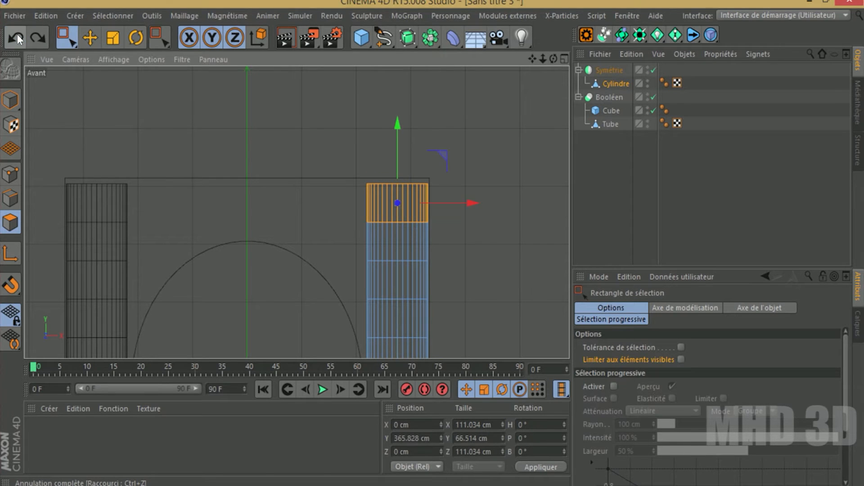
Scale the column's top ring vertically to about 86 cm high so it reaches the wall's top edge.
drag(543, 58, 517, 28)
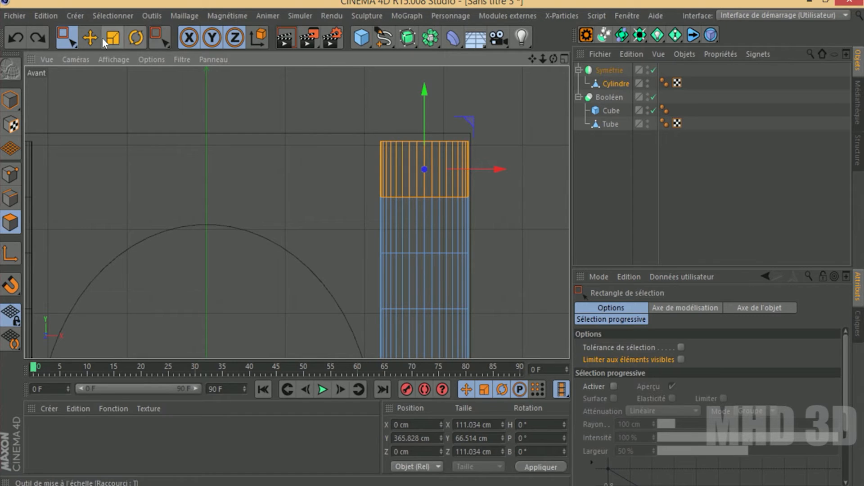
click(118, 36)
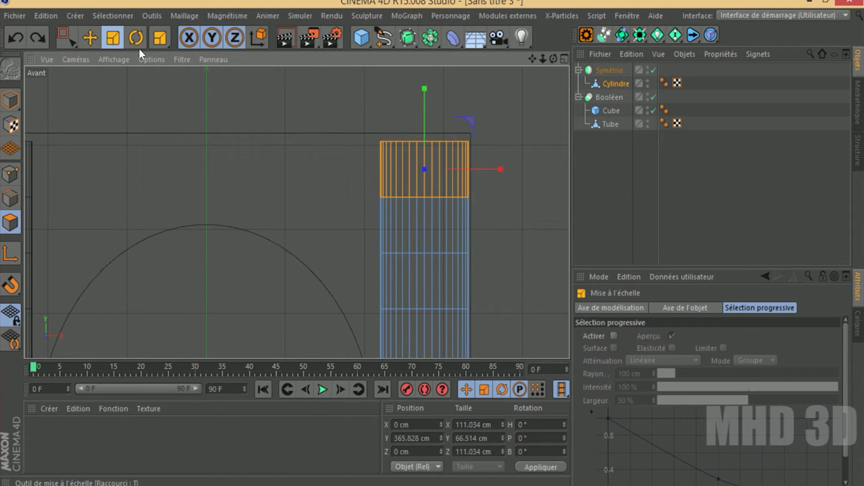
drag(426, 88, 448, 62)
Select the column's bottom ring of polygons and scale it vertically to about 79 cm, down to the ground line.
drag(532, 59, 297, 213)
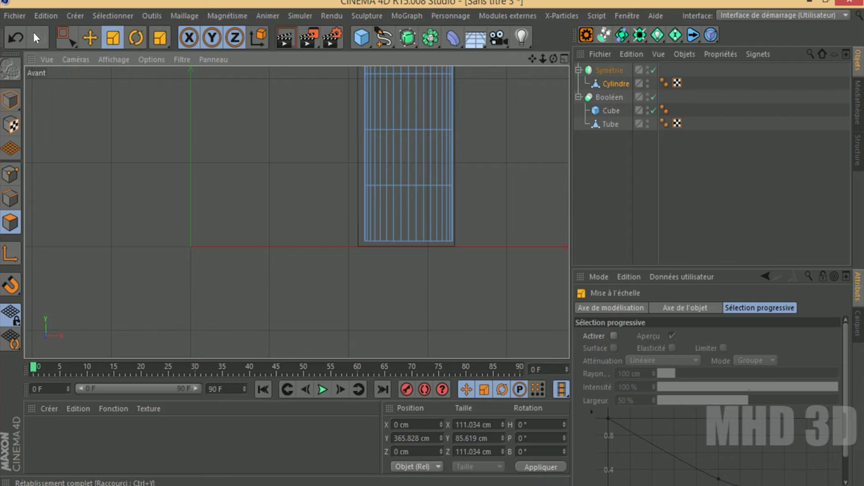
click(62, 37)
drag(479, 185, 299, 270)
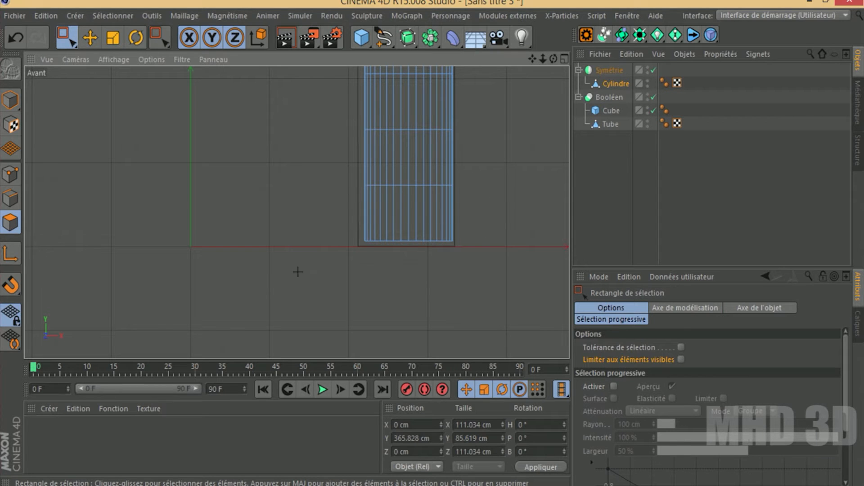
key(t)
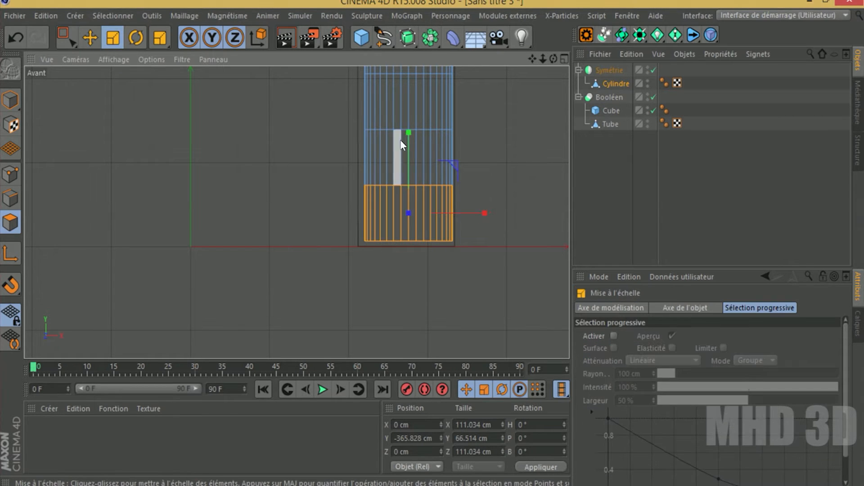
drag(408, 134, 421, 117)
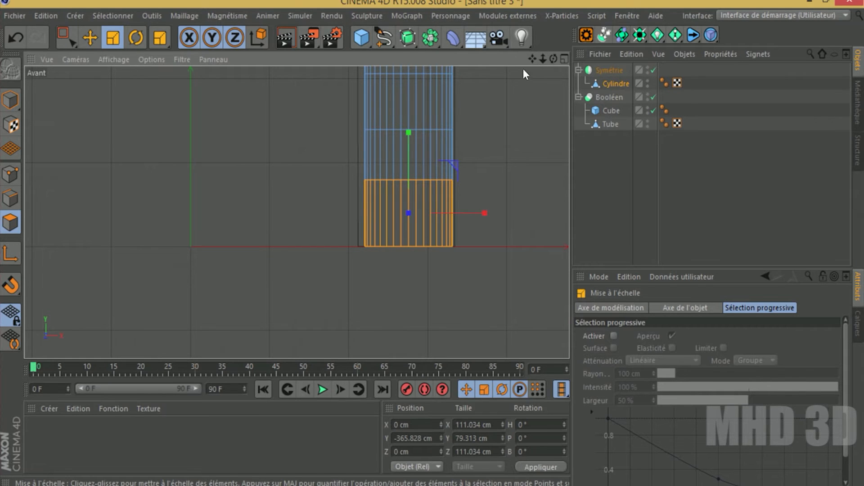
Add the column's top ring of polygons to the selected bottom ring.
drag(543, 59, 576, 125)
scroll(420, 131, up, 5)
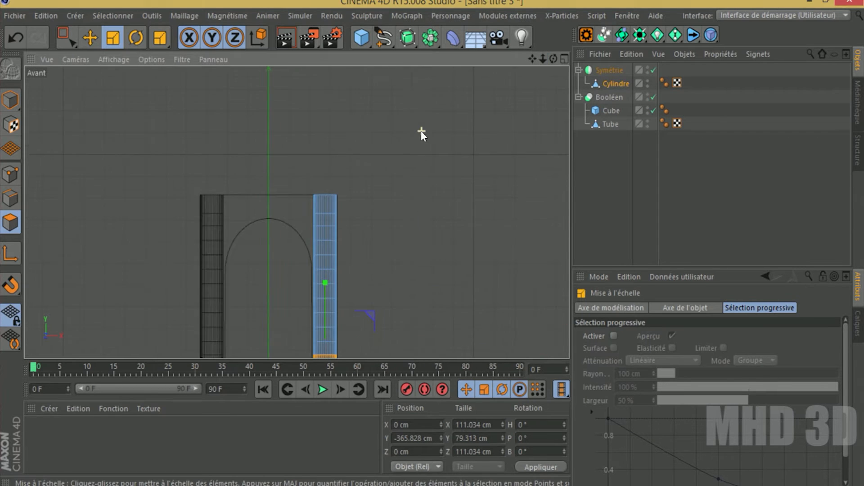
drag(532, 60, 568, 6)
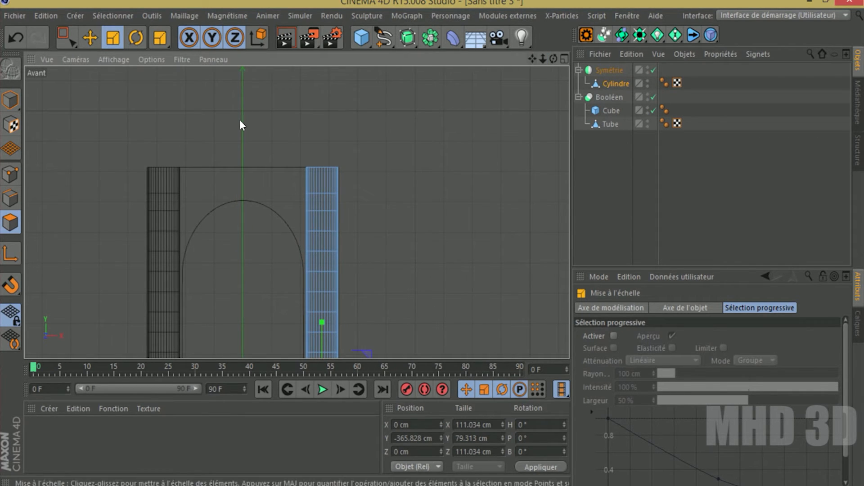
click(8, 220)
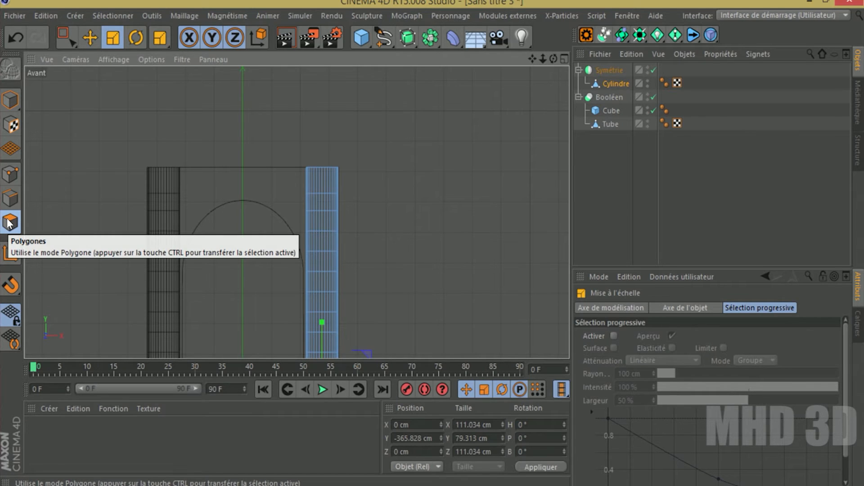
drag(534, 56, 298, 212)
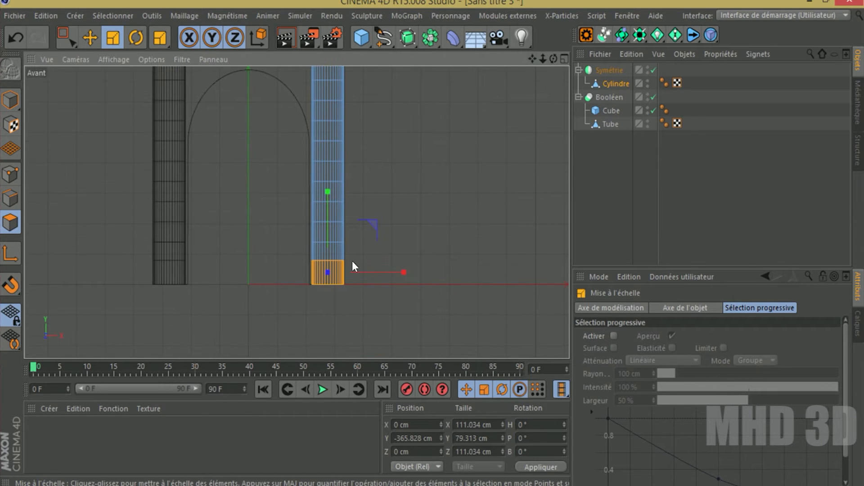
drag(532, 59, 307, 246)
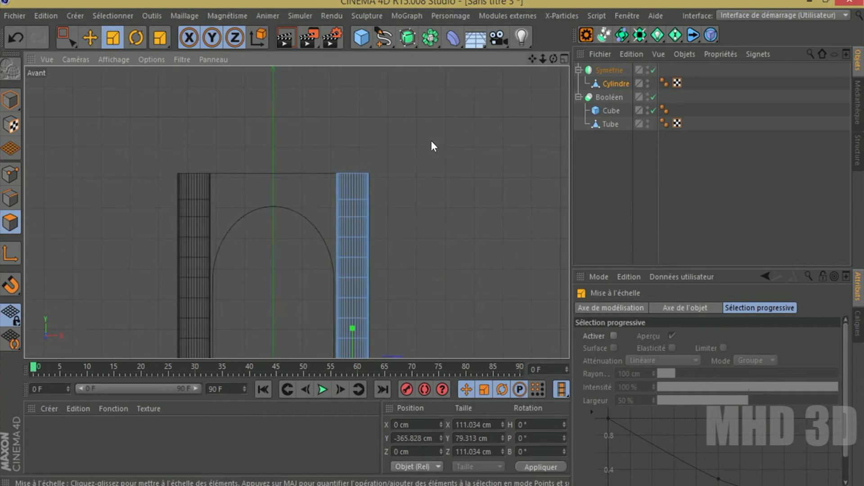
scroll(387, 148, up, 4)
click(64, 39)
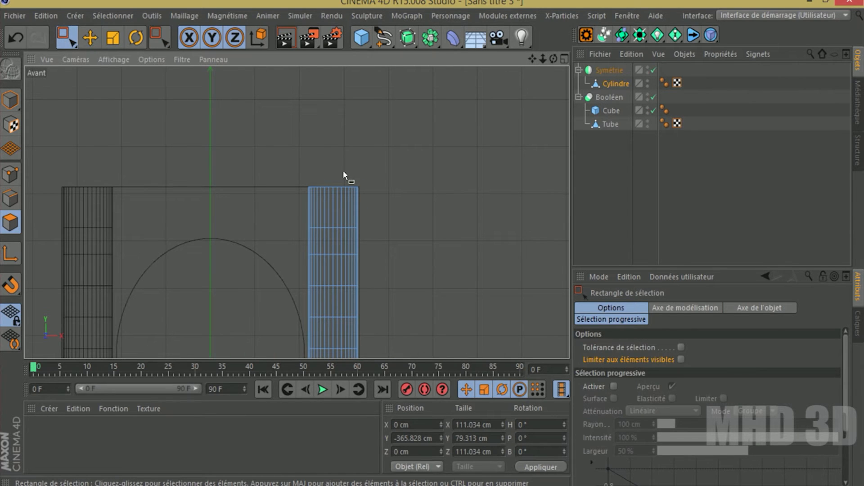
drag(379, 170, 290, 232)
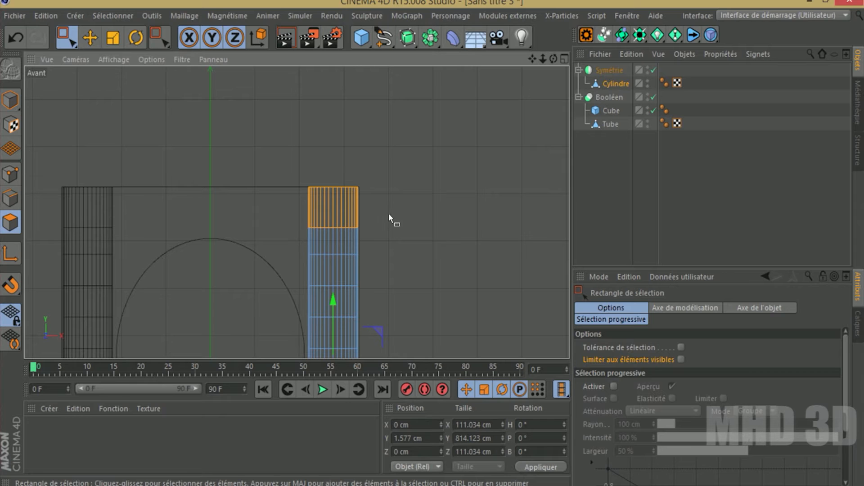
Extrude the column's selected top and bottom rings outward by 9 cm.
drag(166, 42, 194, 102)
drag(419, 237, 428, 236)
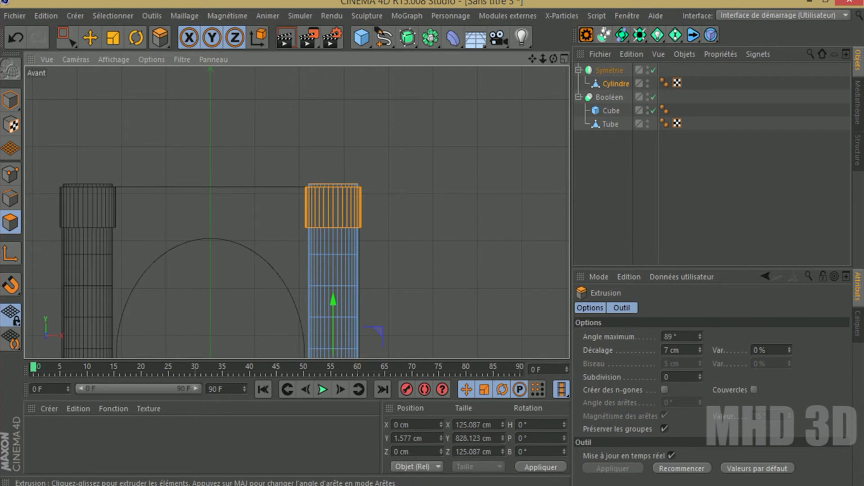
drag(428, 237, 431, 237)
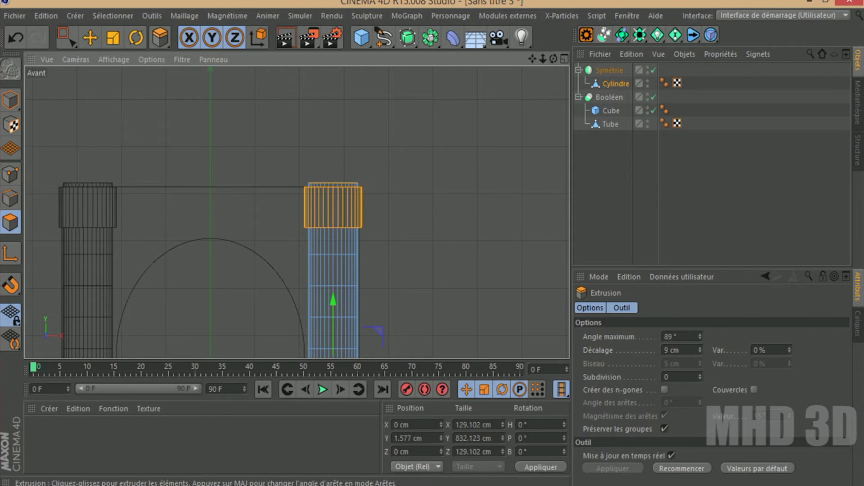
Remove the capital and base rings and the column's bottom cap from the selection, keeping only the top cap.
drag(533, 59, 369, 119)
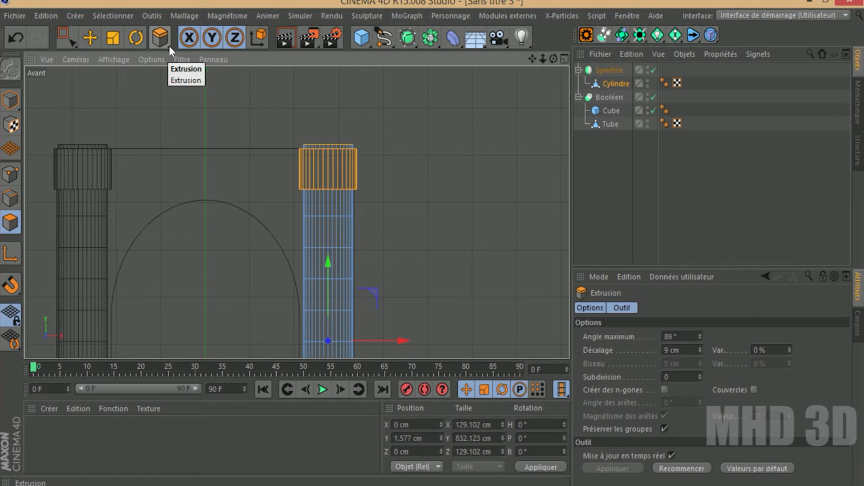
scroll(337, 183, up, 4)
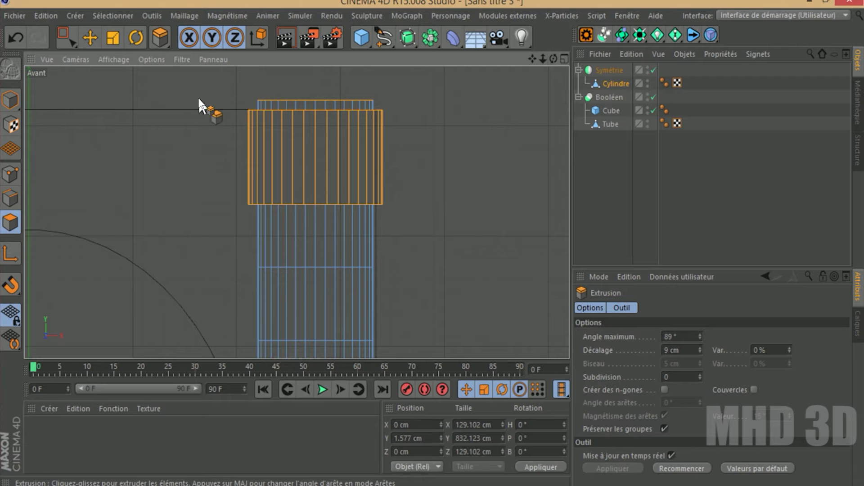
click(63, 36)
drag(396, 232, 220, 106)
drag(217, 102, 220, 106)
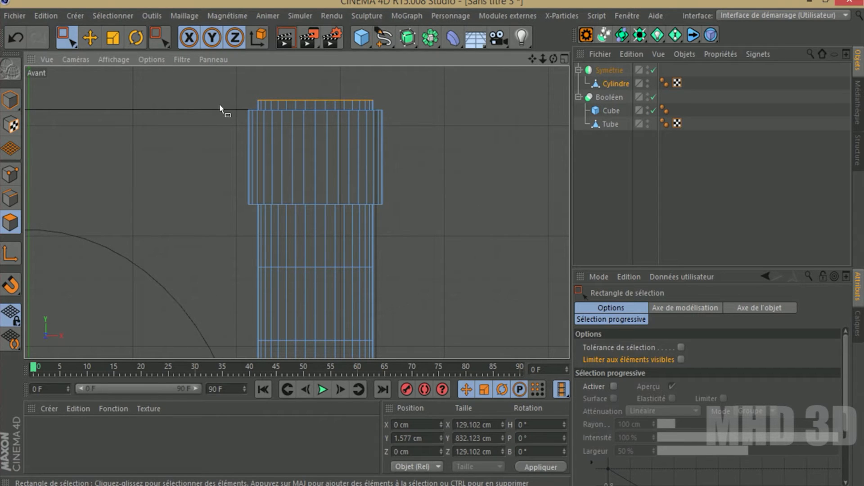
alt+middle_drag(297, 212, 445, 120)
drag(222, 185, 401, 299)
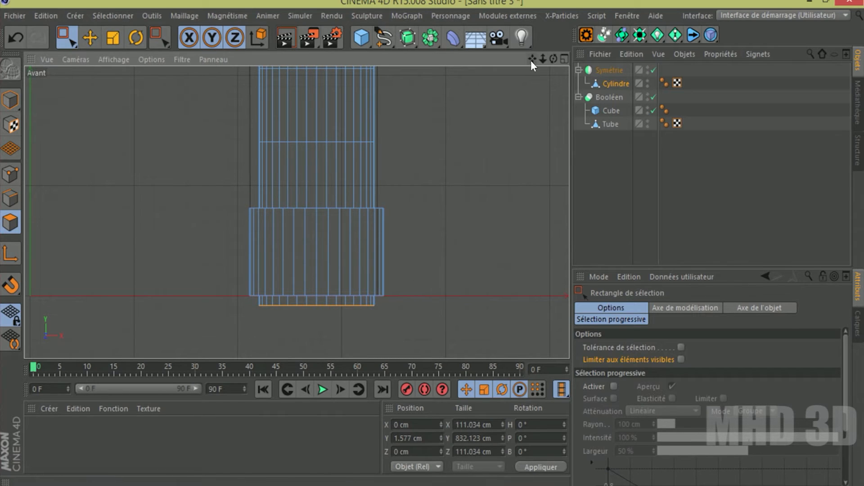
drag(414, 324, 241, 299)
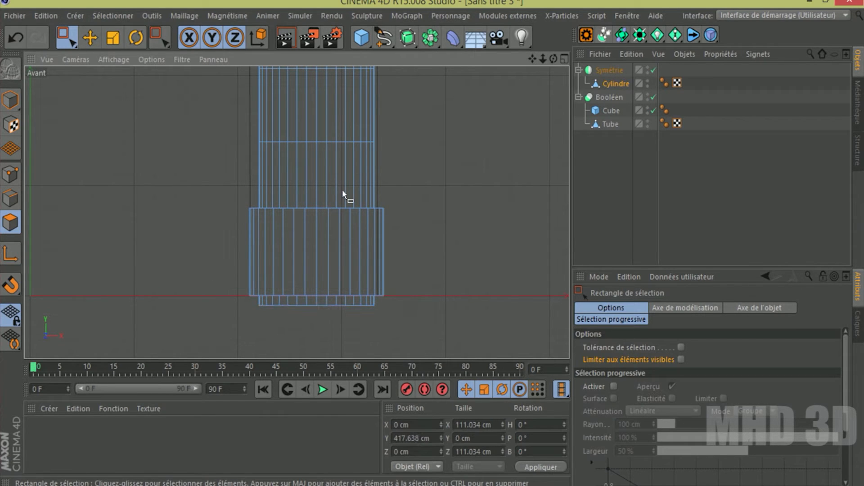
Move the column's top cap down to a Y position of about 408.5 cm, flush with the capital's upper rim.
drag(534, 58, 297, 212)
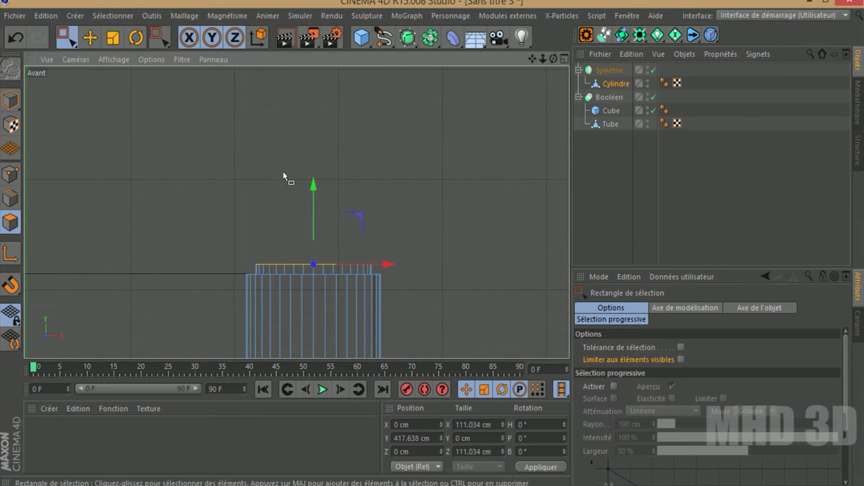
key(e)
drag(310, 184, 309, 195)
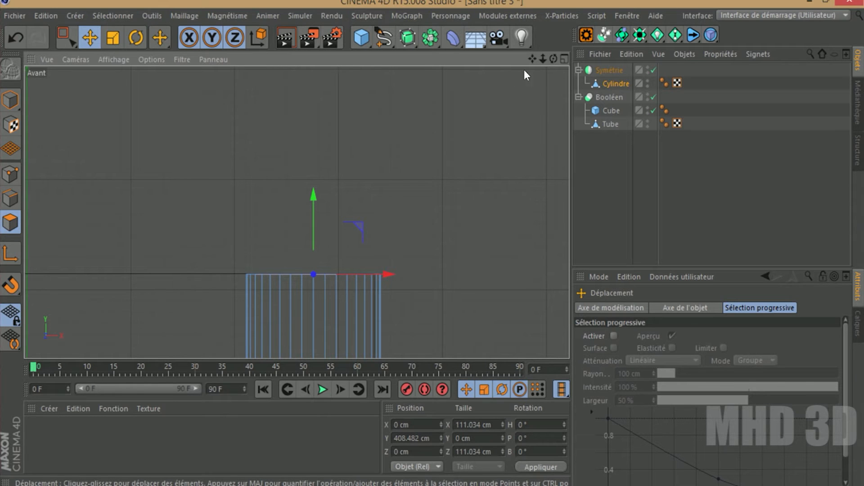
Select the column's bottom cap and move it up to a Y position of about -405.3 cm, flush with the base.
drag(532, 59, 297, 213)
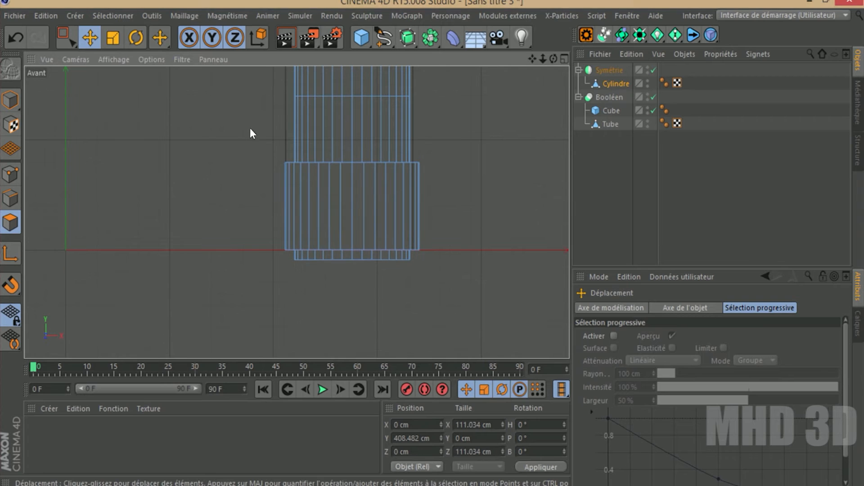
key(0)
drag(435, 267, 263, 250)
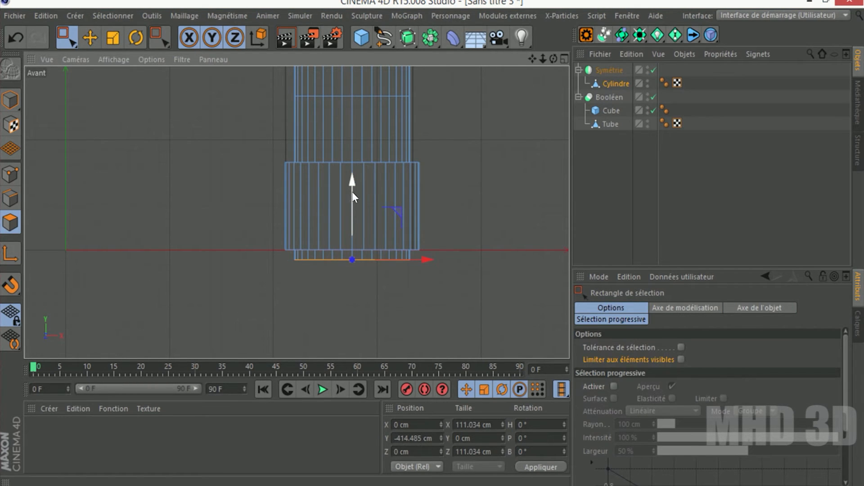
drag(353, 185, 364, 175)
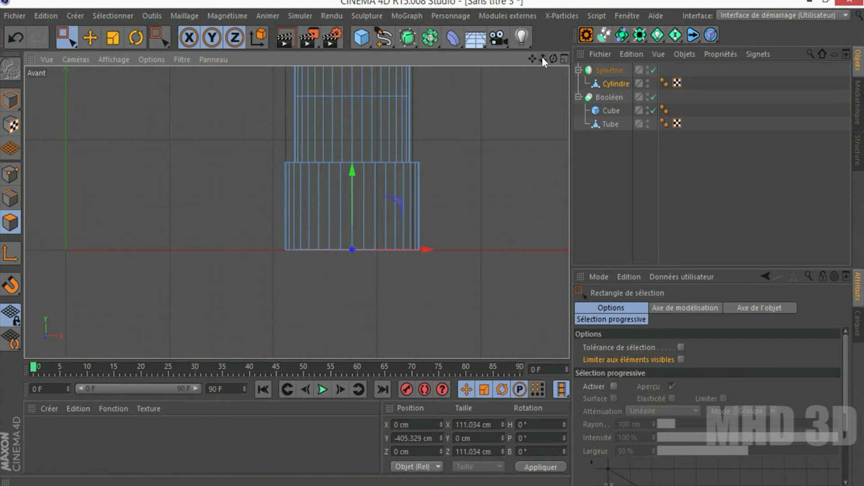
Select the polygons of the column's base together with those of its capital.
drag(261, 148, 439, 249)
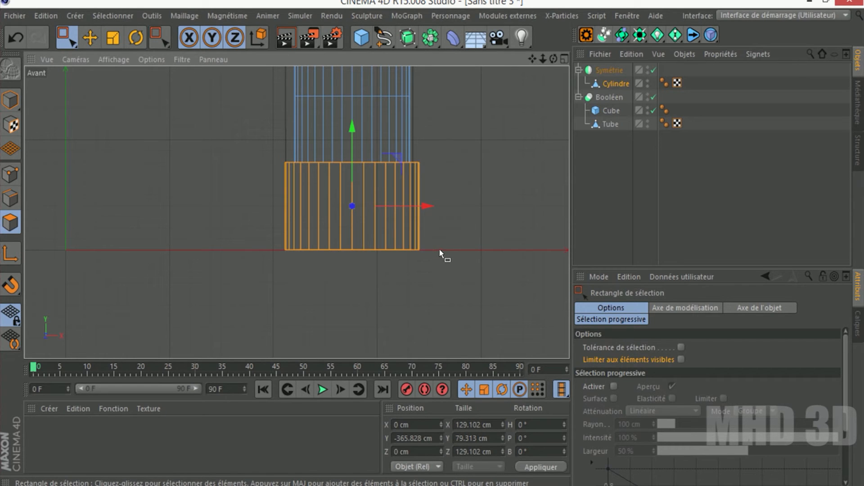
drag(531, 59, 457, 288)
drag(543, 58, 297, 212)
drag(541, 59, 531, 63)
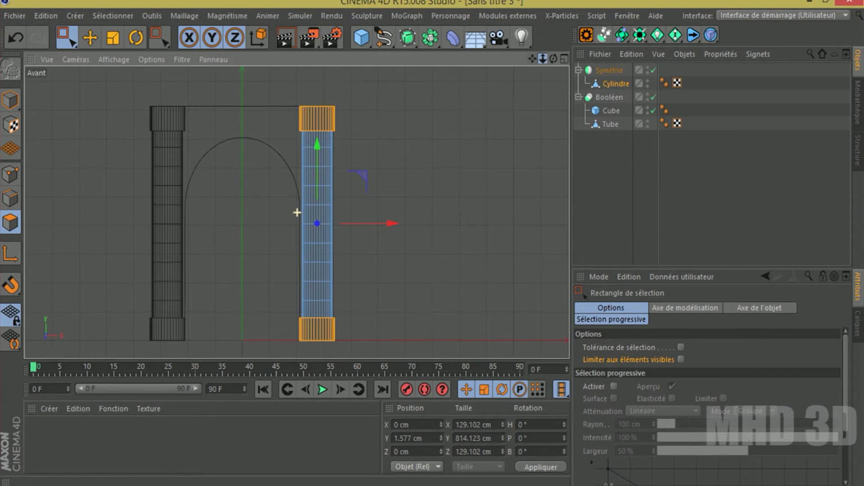
Bevel the selected capital and base polygons with a 6 cm offset and a 6 cm extrusion.
click(162, 43)
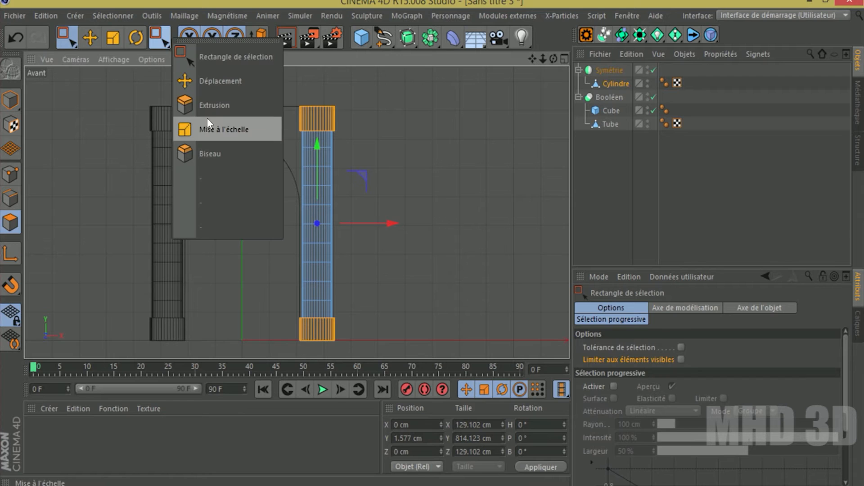
click(207, 152)
drag(421, 154, 425, 154)
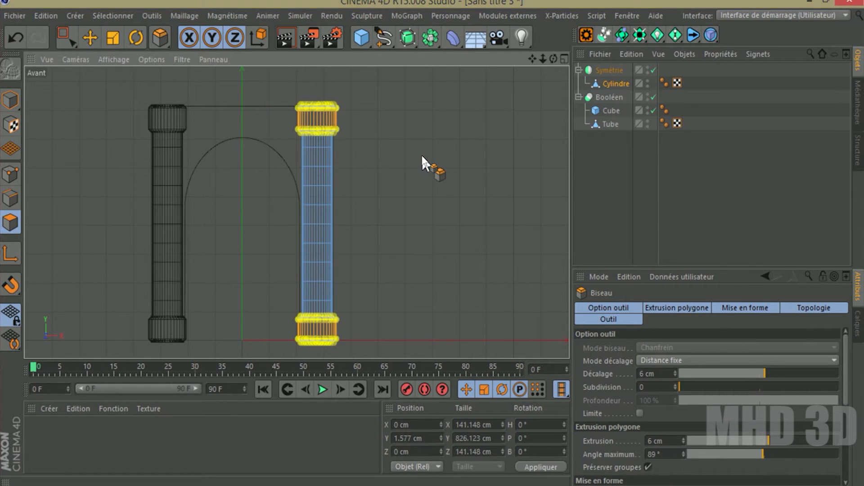
key(F1)
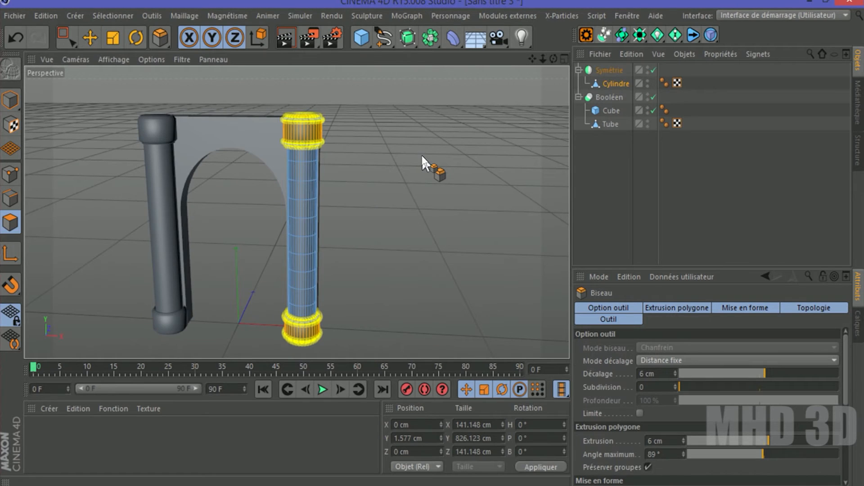
click(11, 100)
mouse_move(552, 58)
mouse_down()
mouse_move(397, 64)
mouse_move(547, 59)
mouse_up()
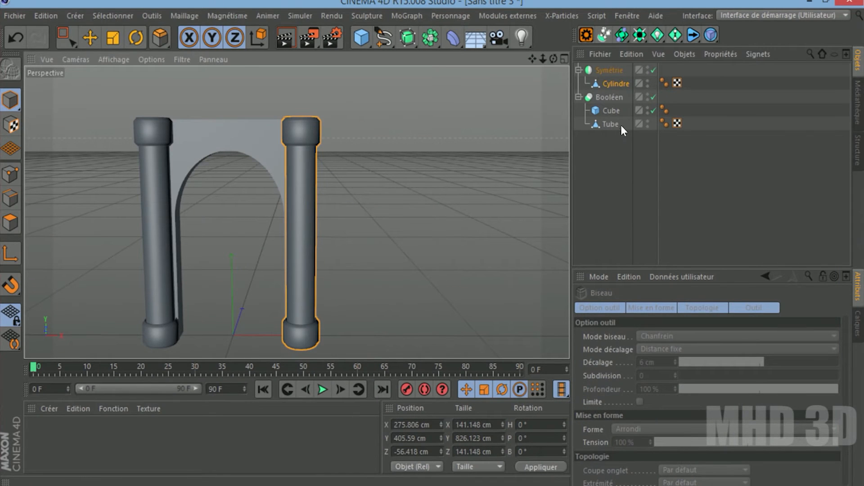
Return the column cylinder to polygon editing in the front view and clear its polygon selection.
click(617, 85)
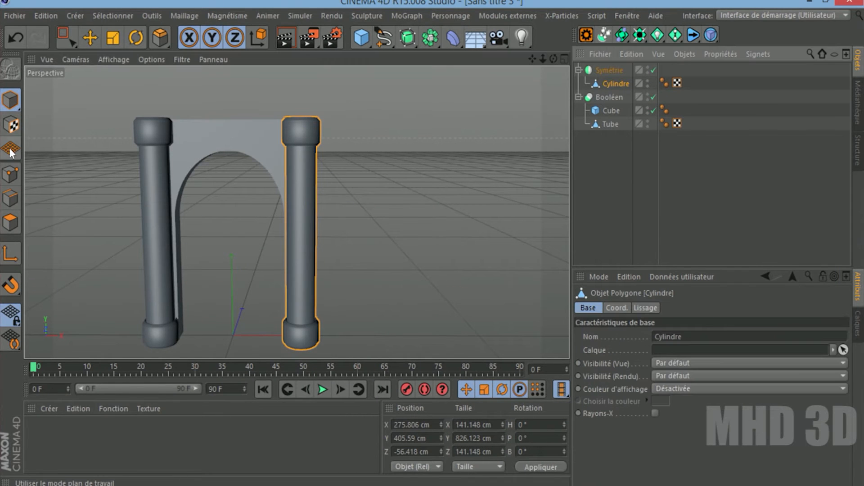
click(12, 222)
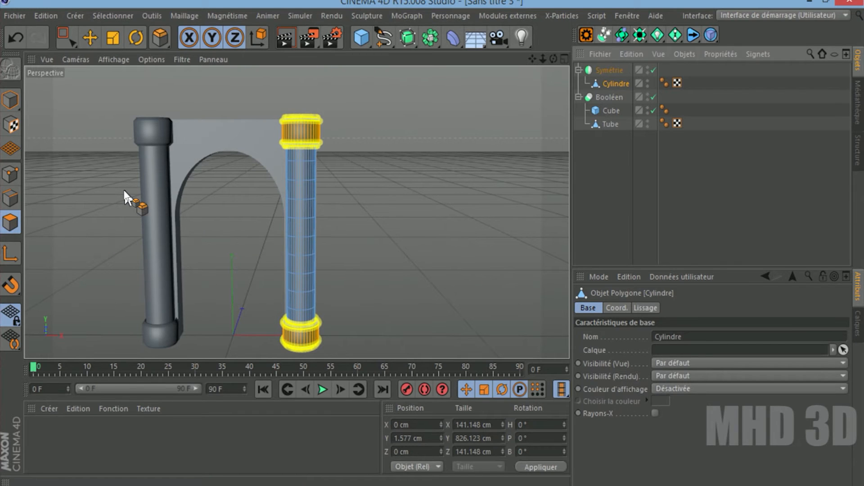
key(F4)
click(59, 33)
drag(52, 126, 122, 231)
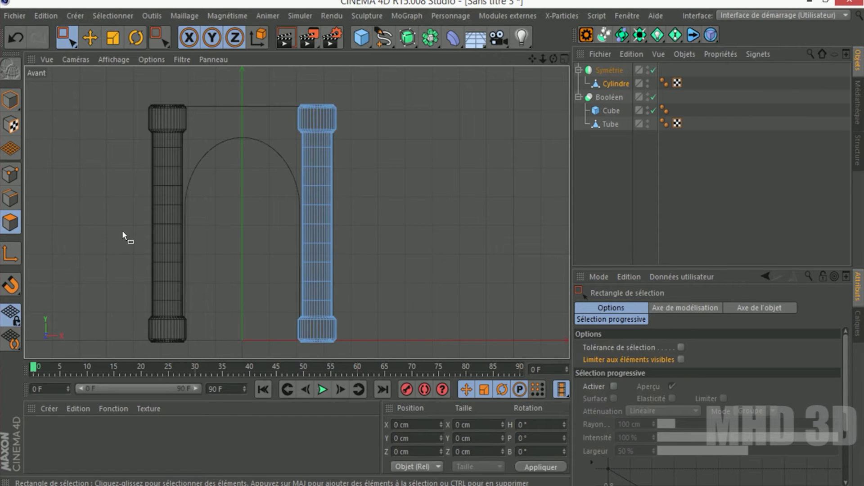
Loop-select every second vertical strip of polygons across the front side of the column.
scroll(399, 205, up, 4)
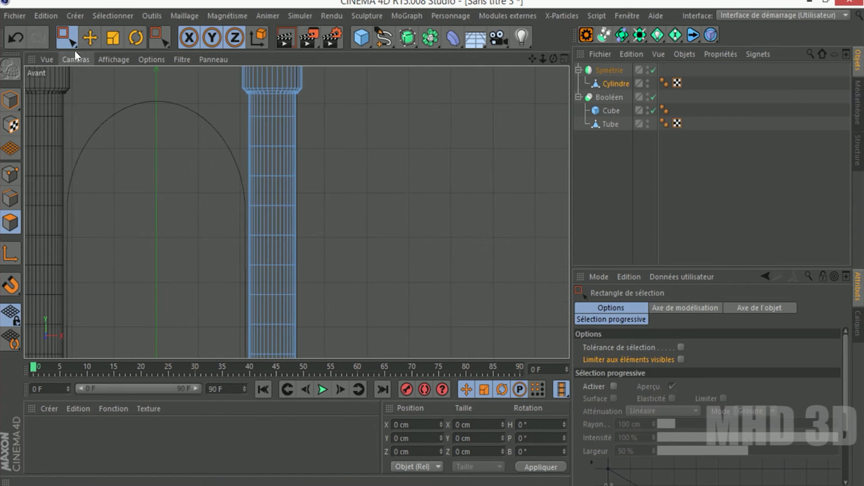
click(103, 16)
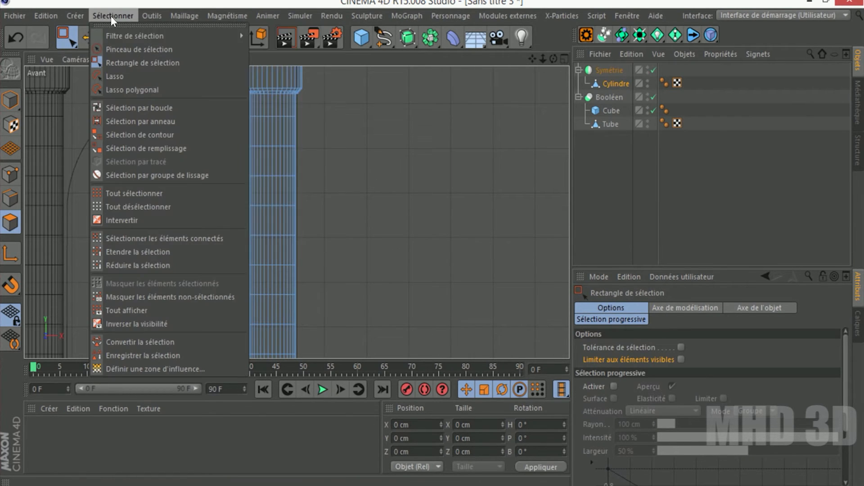
click(118, 108)
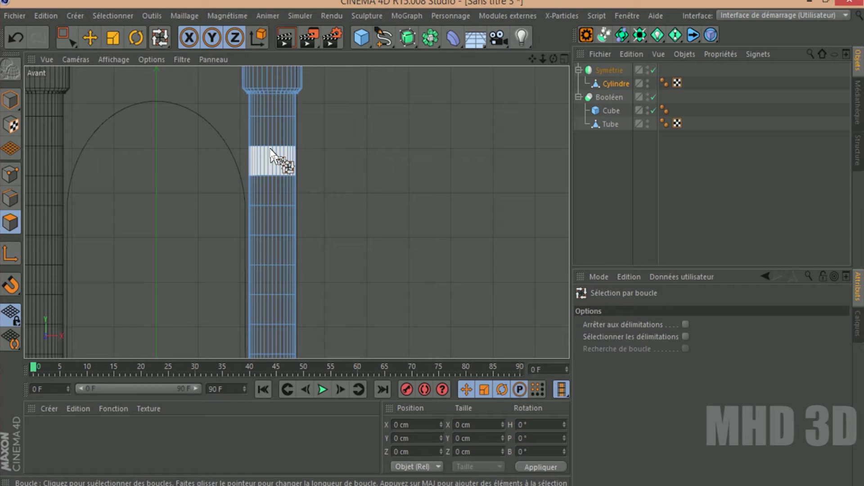
scroll(264, 161, up, 5)
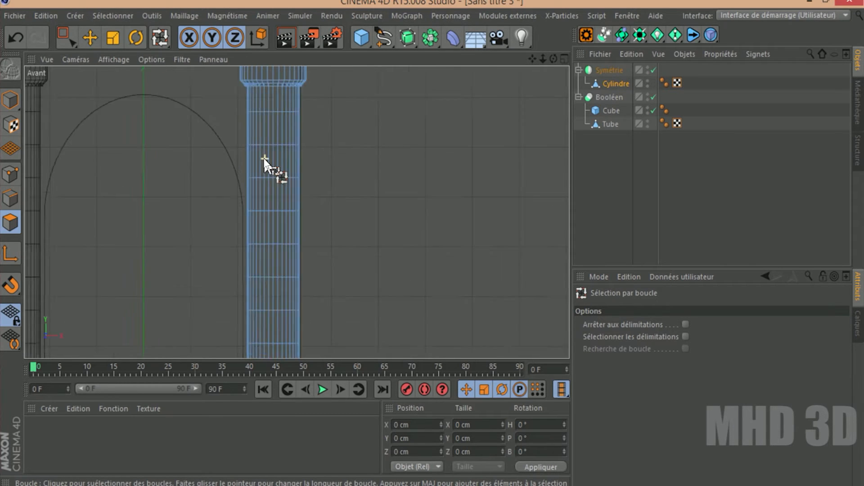
click(279, 127)
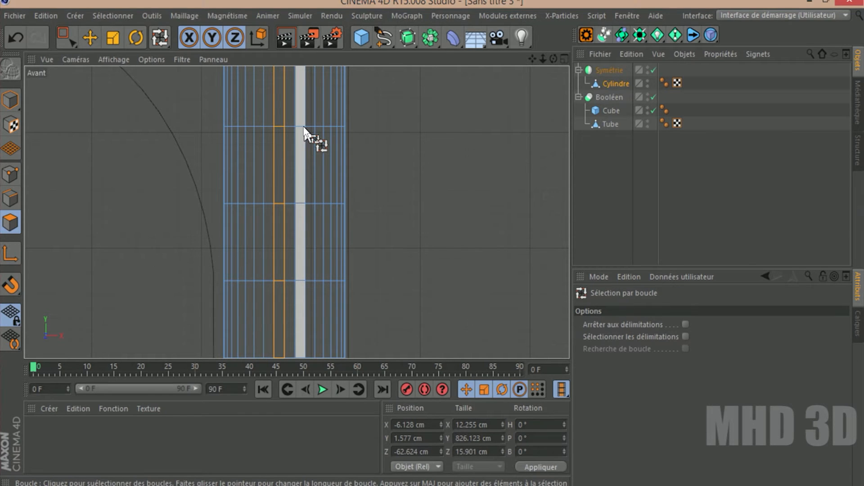
shift+click(304, 127)
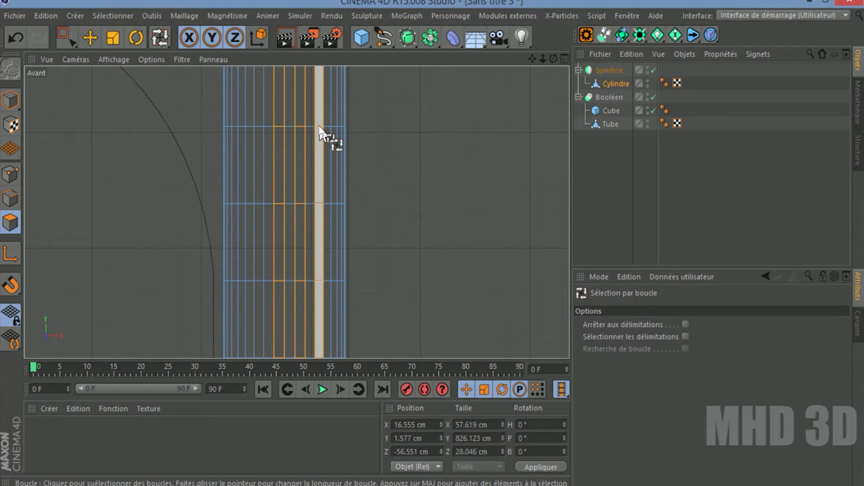
shift+click(258, 128)
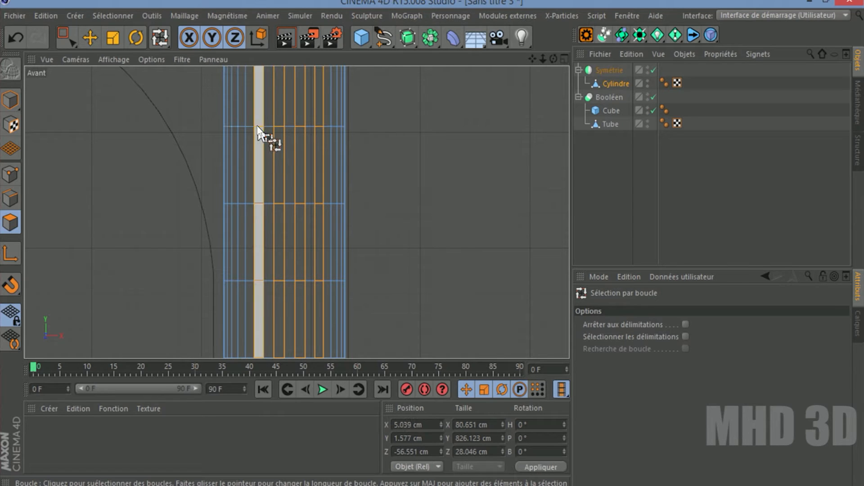
shift+click(240, 128)
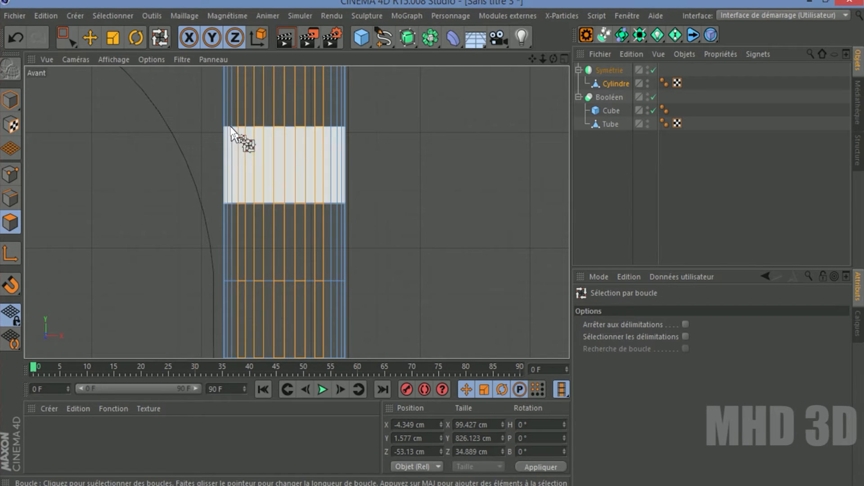
shift+click(230, 135)
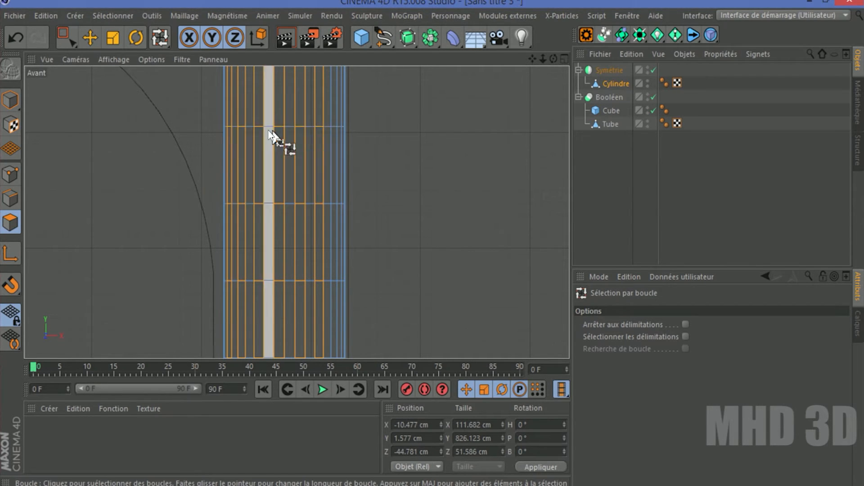
shift+click(333, 127)
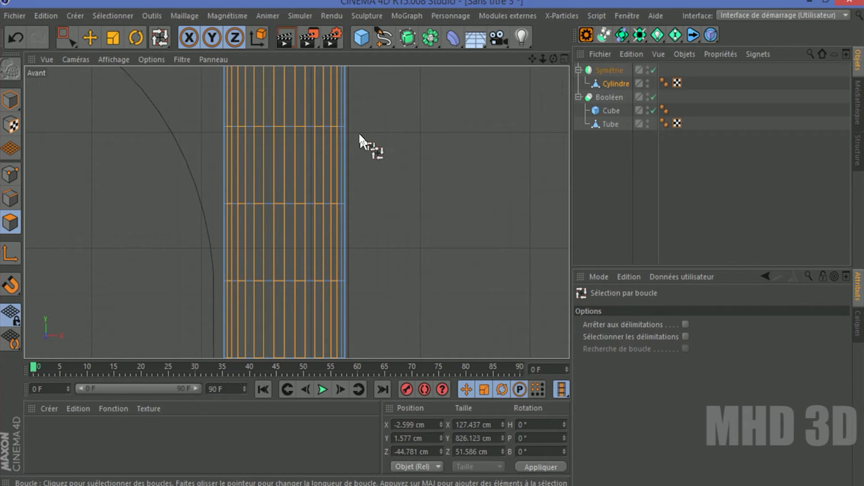
Add every second vertical polygon loop visible on the column in the right view to the selection.
key(F3)
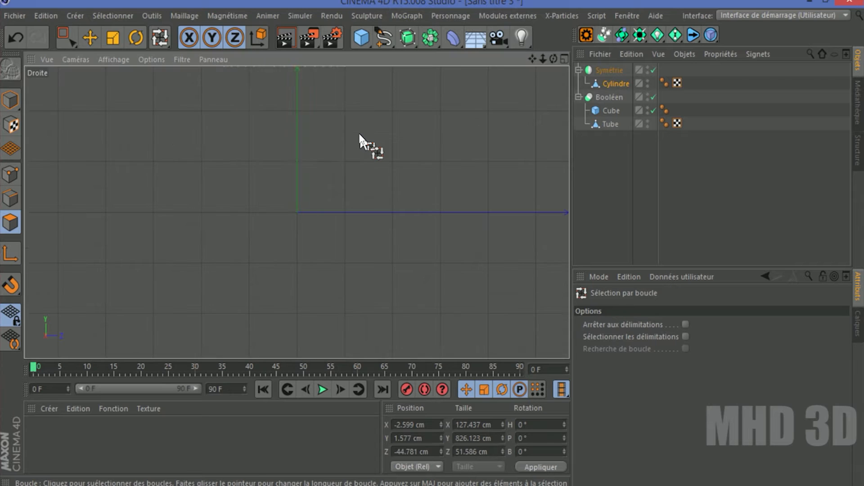
drag(533, 59, 598, 335)
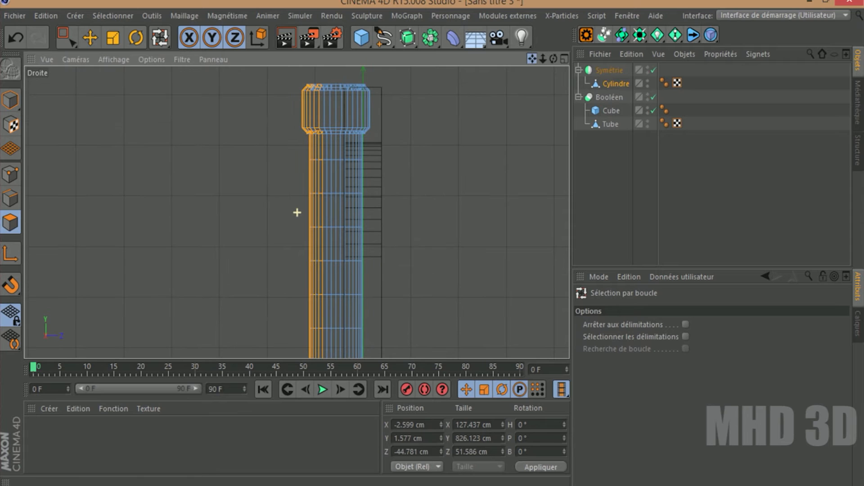
scroll(331, 178, up, 2)
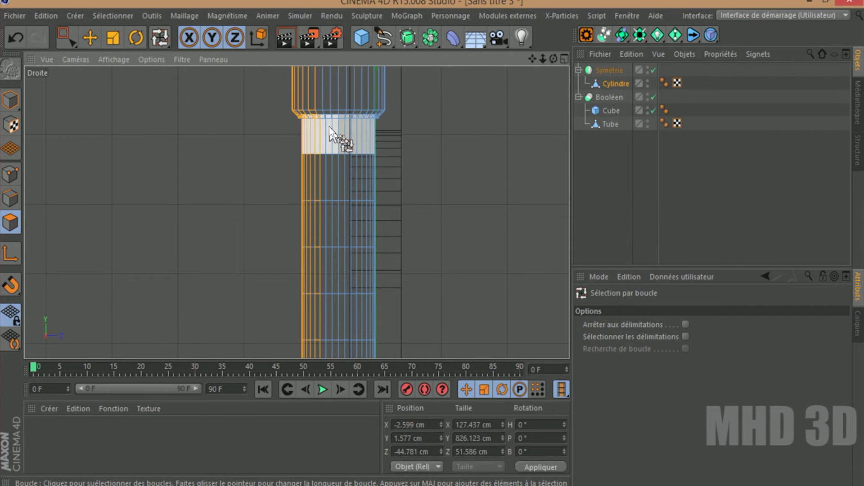
scroll(331, 130, up, 2)
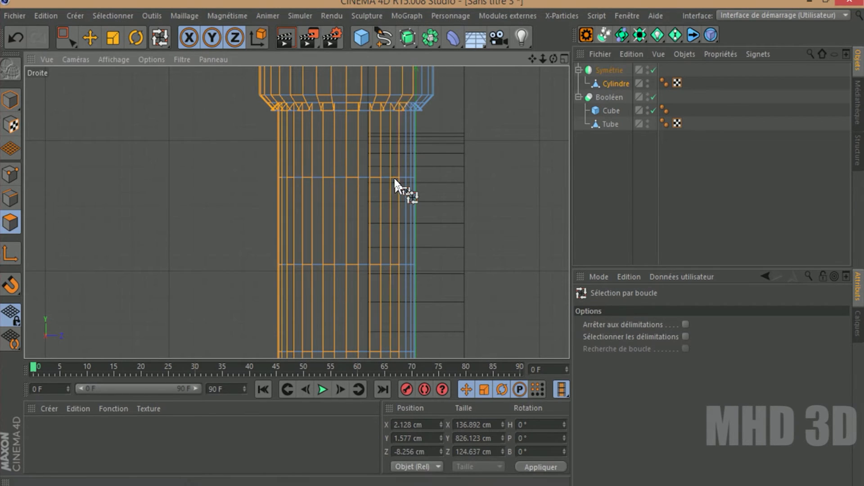
click(408, 180)
shift+click(409, 180)
Add the missing alternate vertical loop beside the wall in the perspective view, completing the pattern around the column.
drag(553, 58, 581, 59)
key(F1)
scroll(366, 187, up, 3)
scroll(216, 154, up, 1)
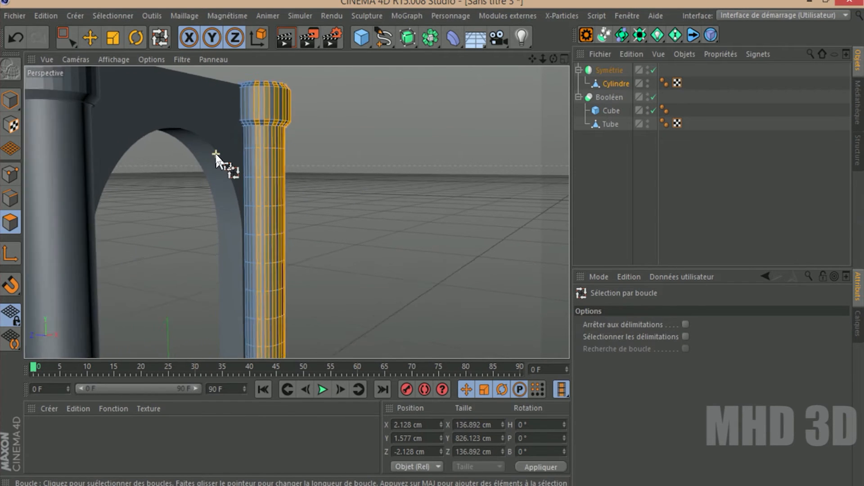
scroll(216, 154, up, 4)
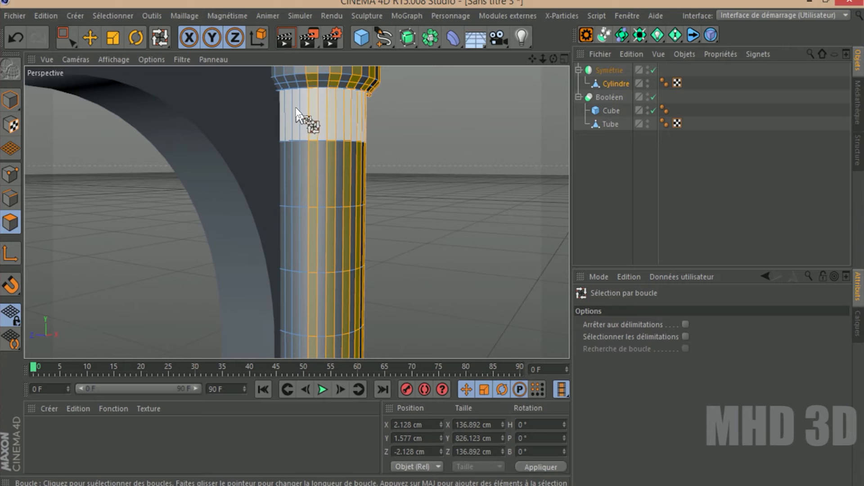
scroll(295, 136, up, 5)
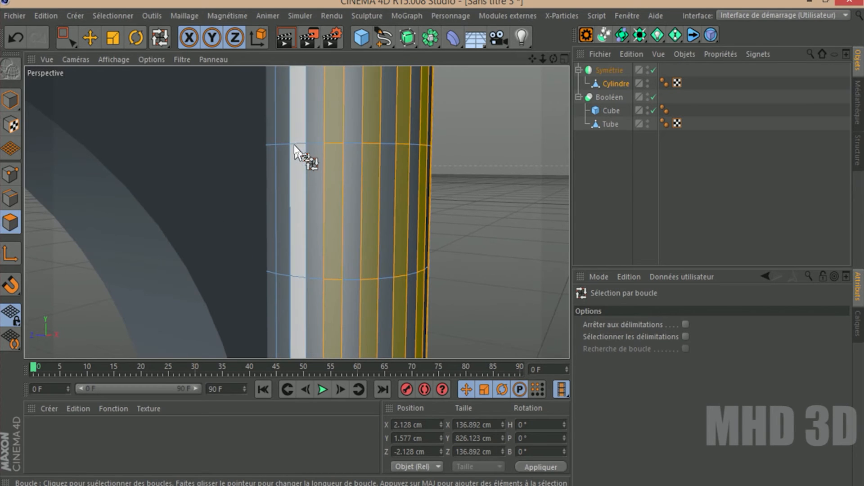
shift+click(295, 147)
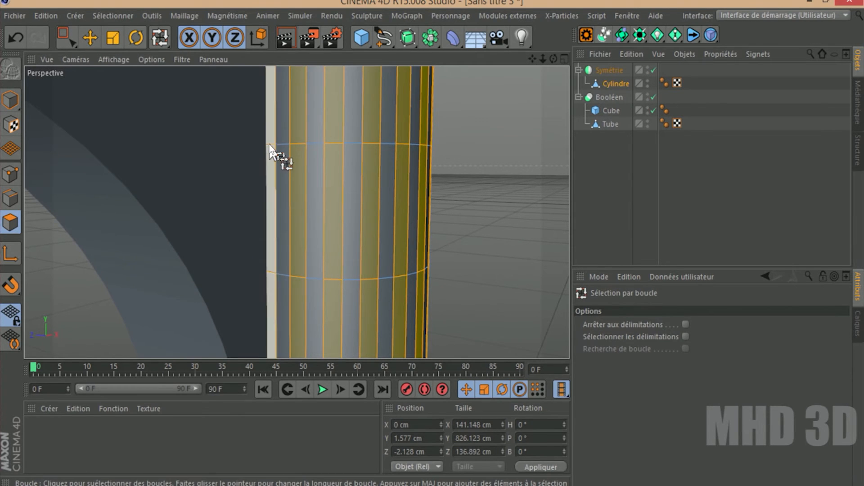
drag(554, 59, 500, 59)
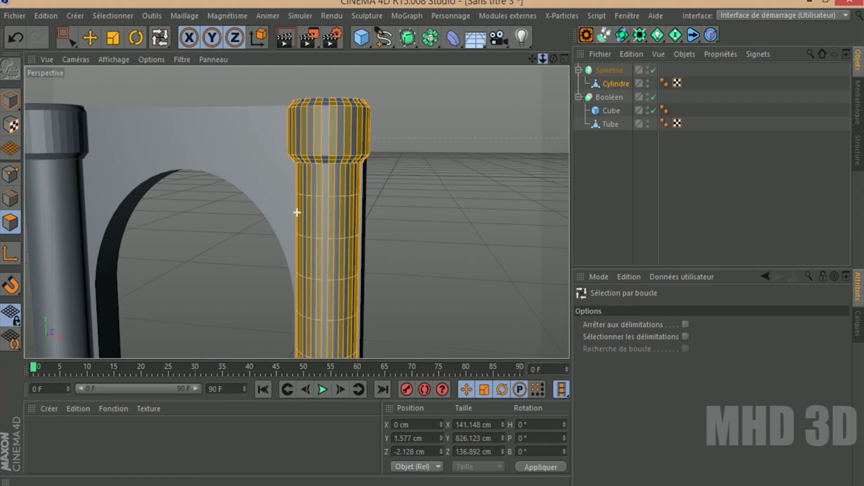
Remove the capital's polygons, including its lower bevelled rim, from the strip selection.
click(59, 32)
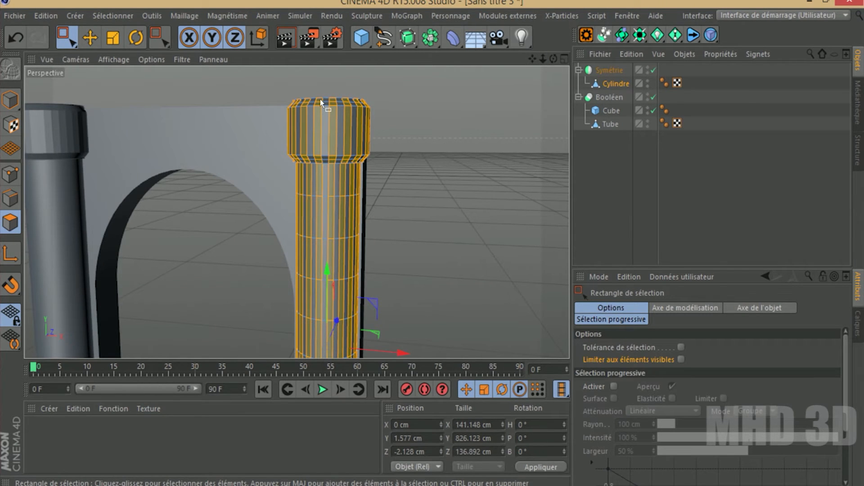
drag(264, 75, 392, 163)
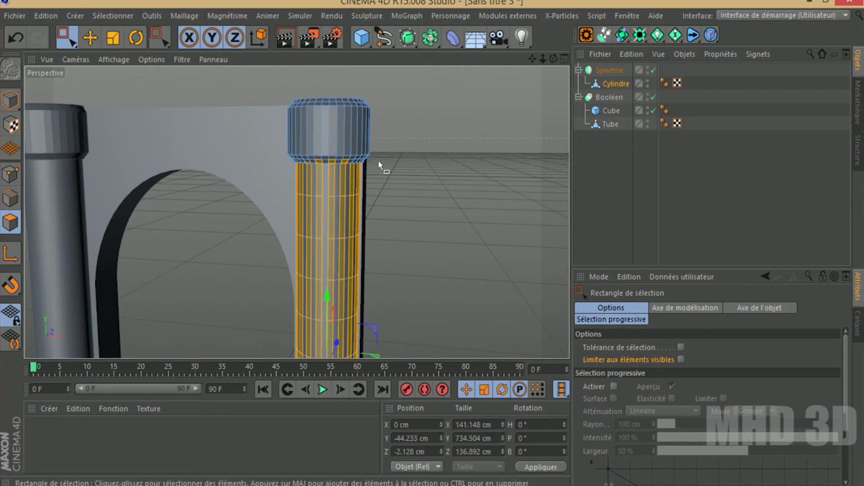
scroll(379, 160, up, 5)
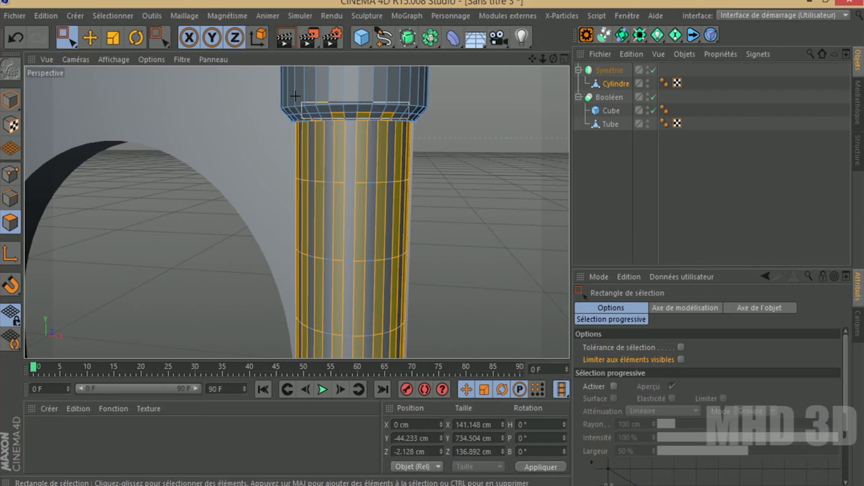
drag(412, 116, 439, 93)
Remove the base's polygons from the selection, keeping only the alternating strips on the column shaft.
drag(553, 59, 531, 3)
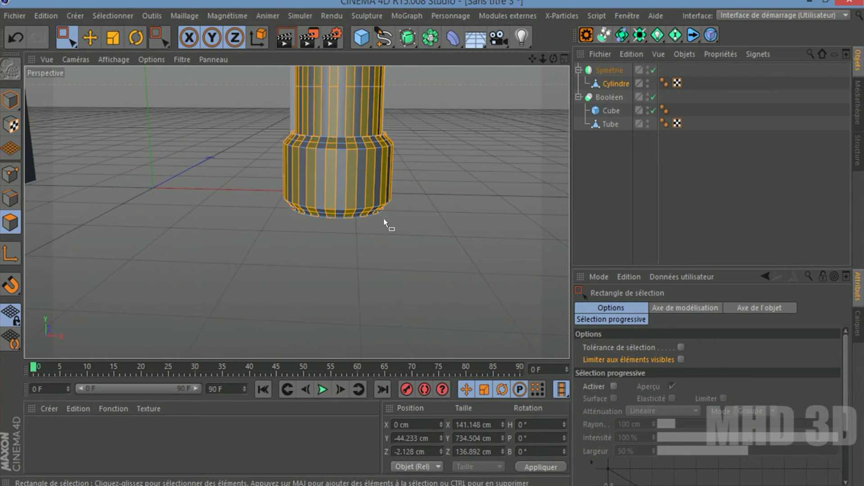
drag(256, 134, 408, 256)
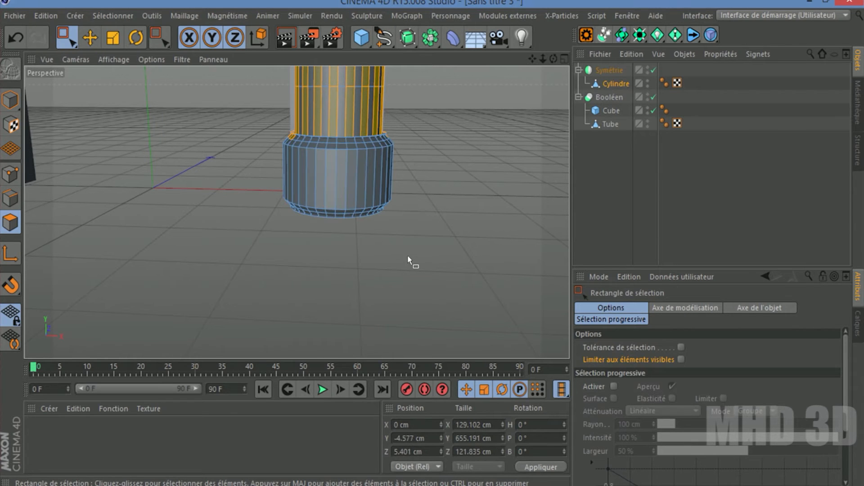
drag(316, 152, 442, 254)
drag(553, 59, 536, 222)
drag(553, 59, 488, 76)
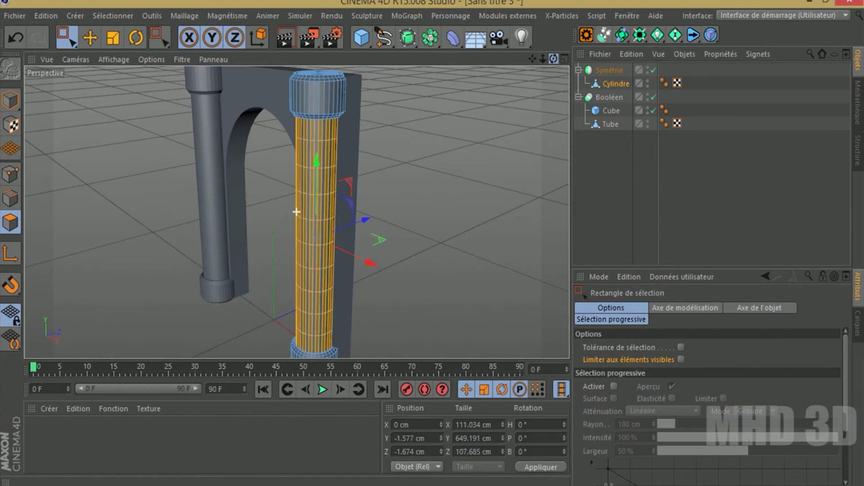
Extrude the alternating shaft strips outward by 4 cm to form flutes along the column.
click(163, 43)
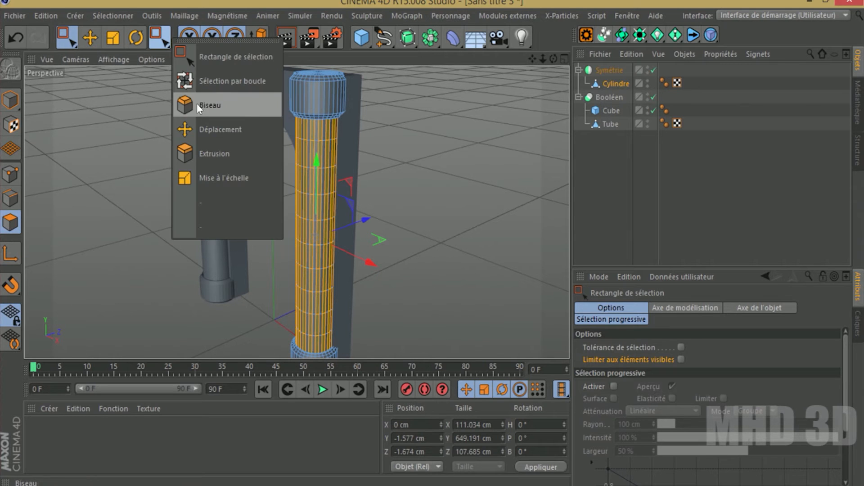
click(200, 154)
scroll(395, 176, up, 2)
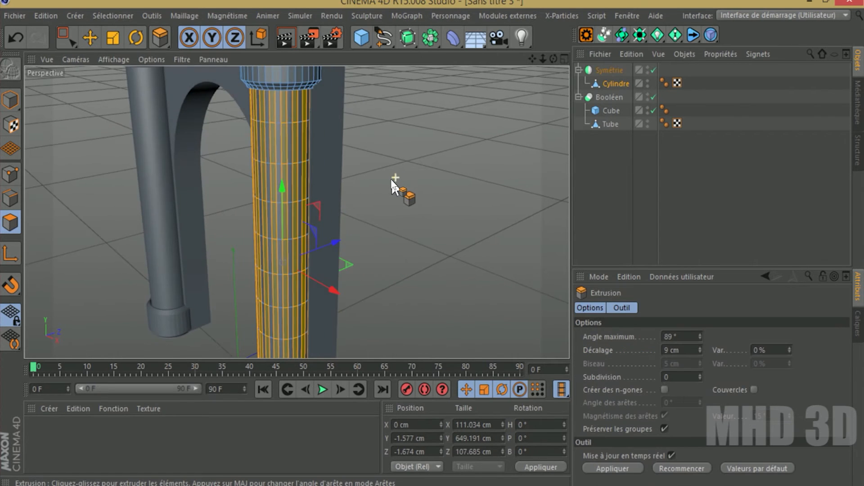
mouse_move(380, 171)
mouse_down()
mouse_move(405, 171)
mouse_move(345, 172)
mouse_move(391, 171)
mouse_up()
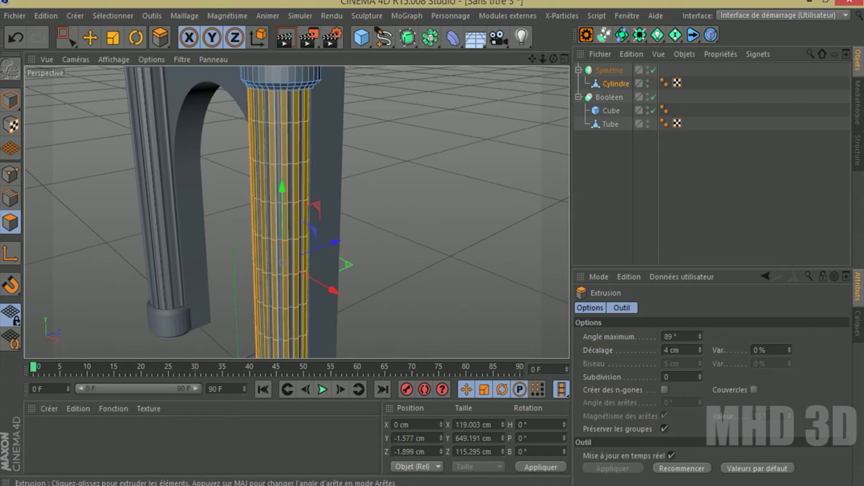
Try bevelling the extruded shaft strips with a 3 cm offset and 3 cm extrusion, and check the fluted columns from several angles.
click(166, 42)
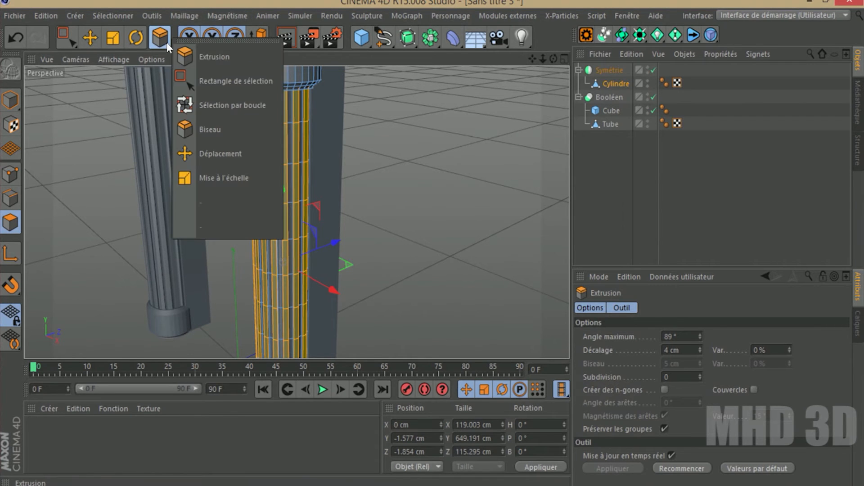
click(203, 130)
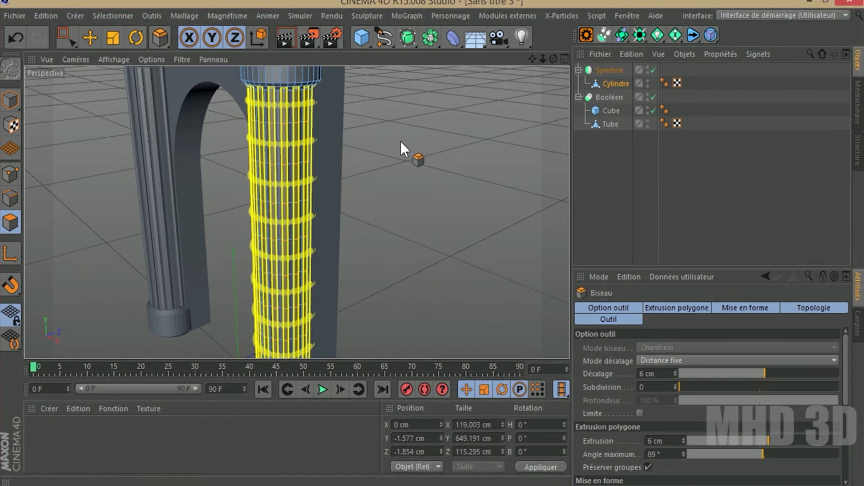
drag(398, 142, 401, 142)
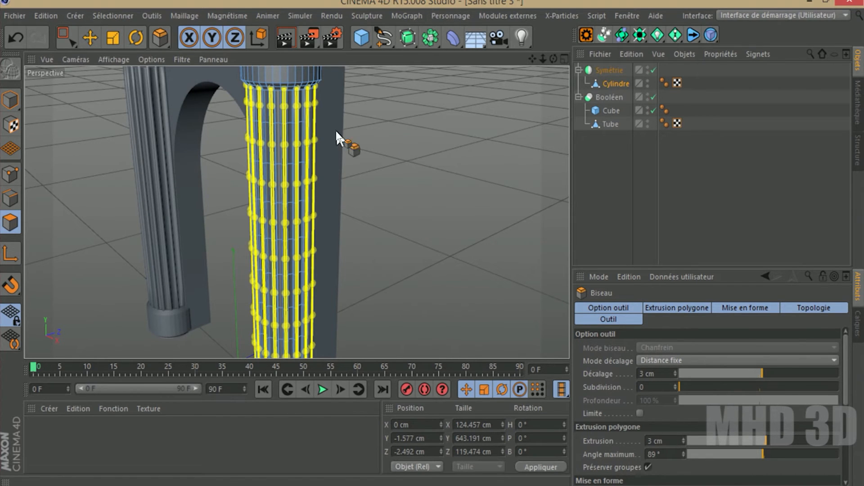
click(7, 97)
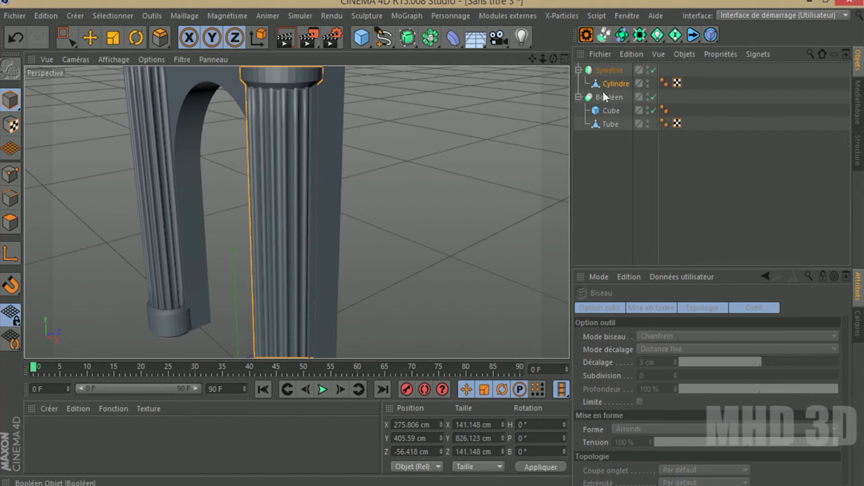
drag(546, 58, 582, 22)
scroll(336, 197, up, 8)
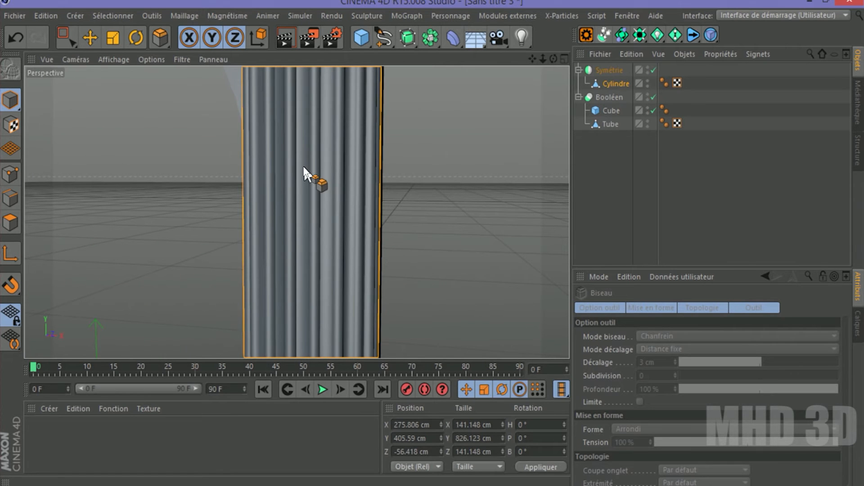
scroll(303, 166, down, 8)
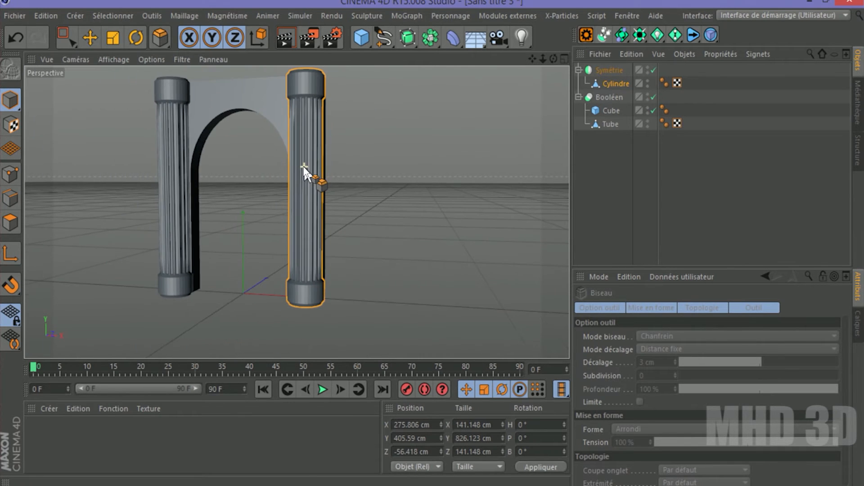
Undo the bevel and extrusion of the shaft strips, and clear the column's polygon selection.
click(14, 28)
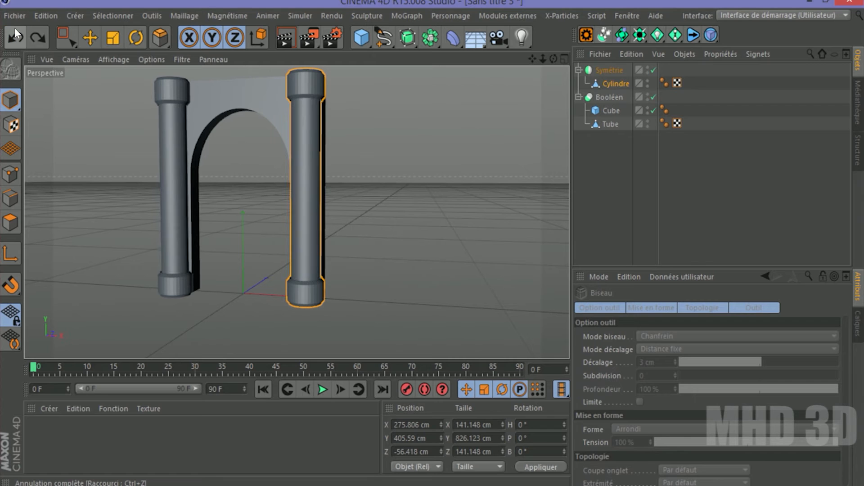
click(10, 222)
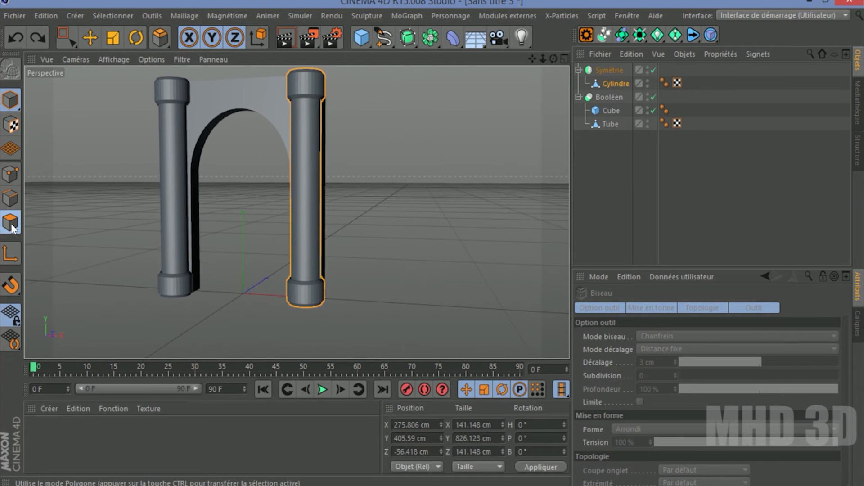
scroll(297, 196, up, 5)
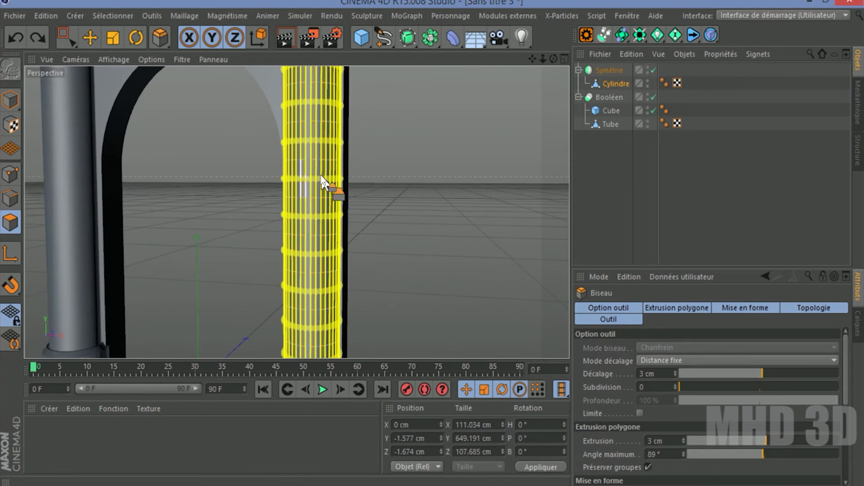
click(65, 38)
drag(158, 129, 204, 194)
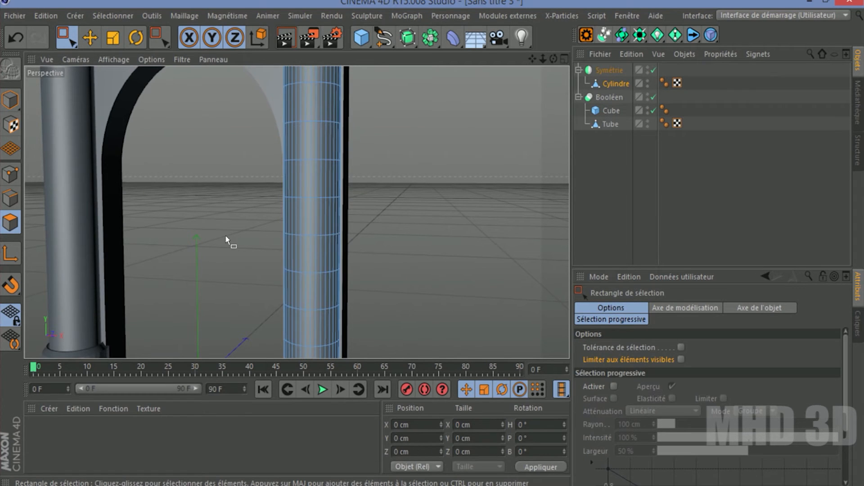
Loop-select vertical strips on the front of the column in adjacent pairs, leaving one unselected strip between pairs.
click(157, 42)
click(203, 131)
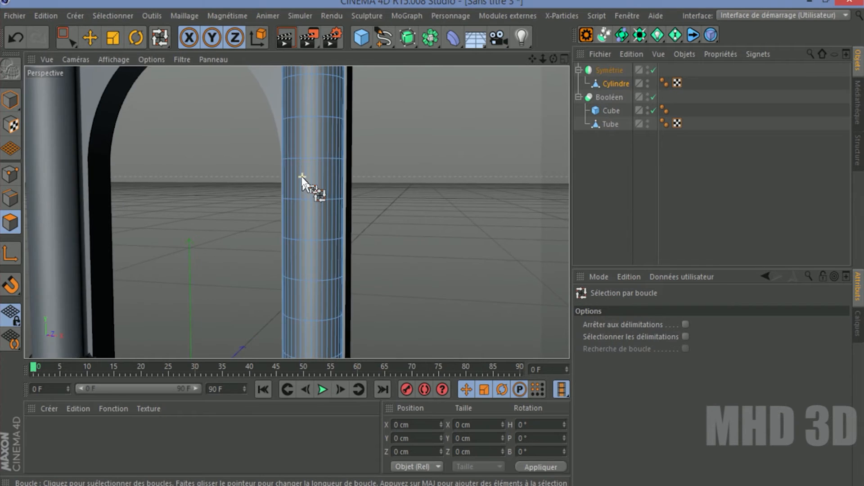
scroll(302, 176, up, 3)
drag(532, 59, 540, 188)
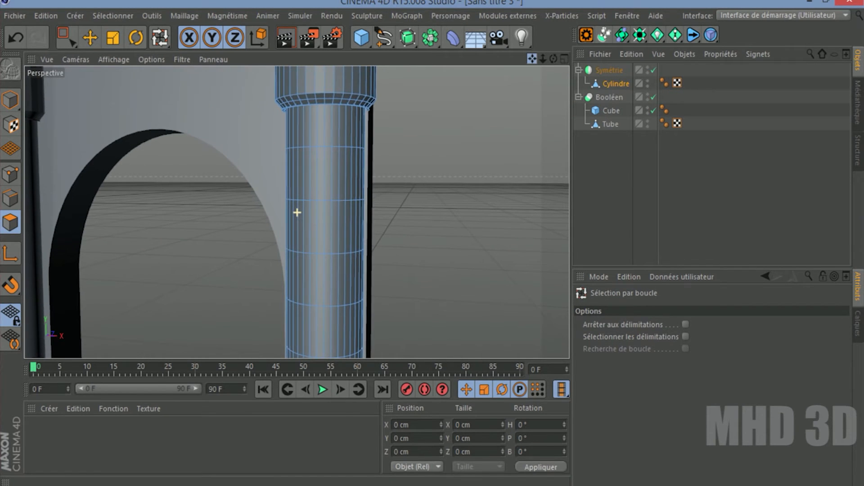
click(322, 96)
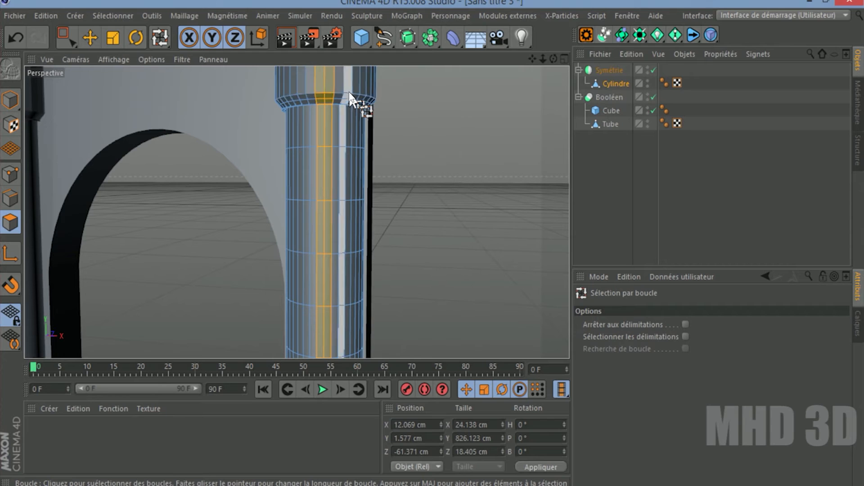
shift+click(349, 94)
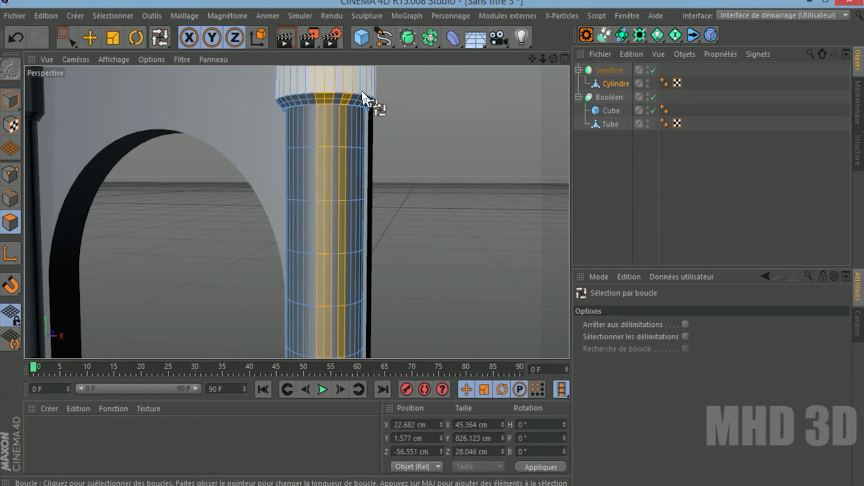
shift+click(363, 99)
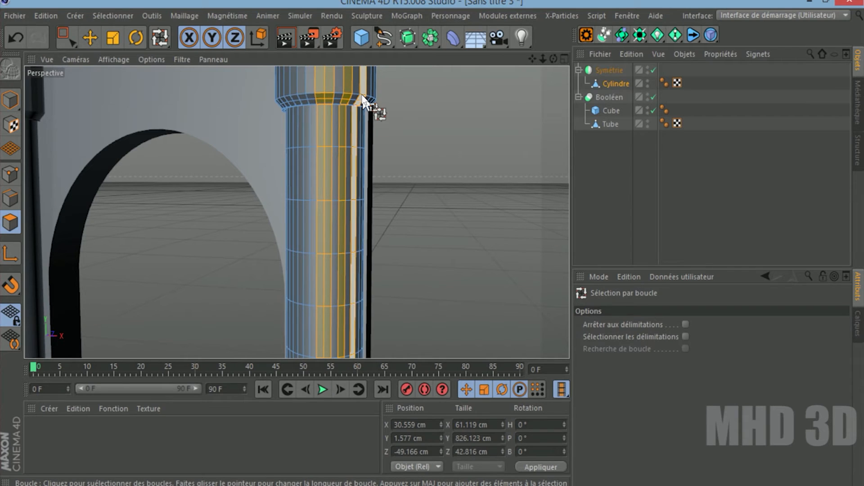
click(14, 40)
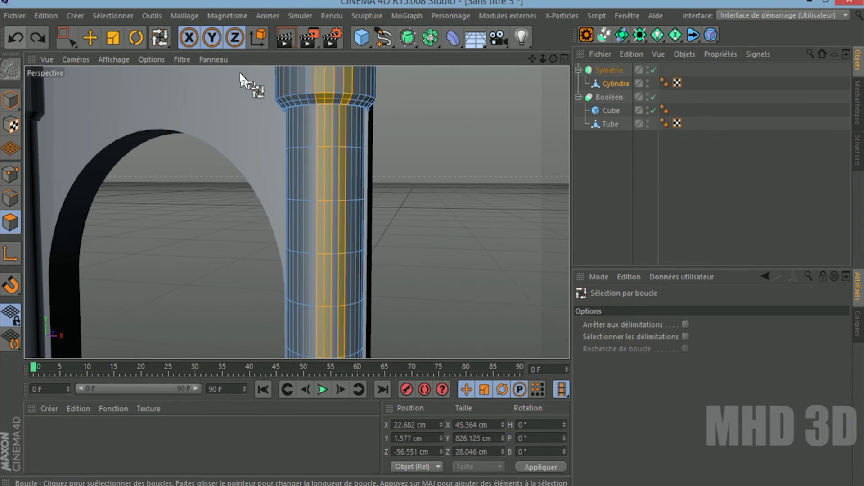
shift+click(356, 92)
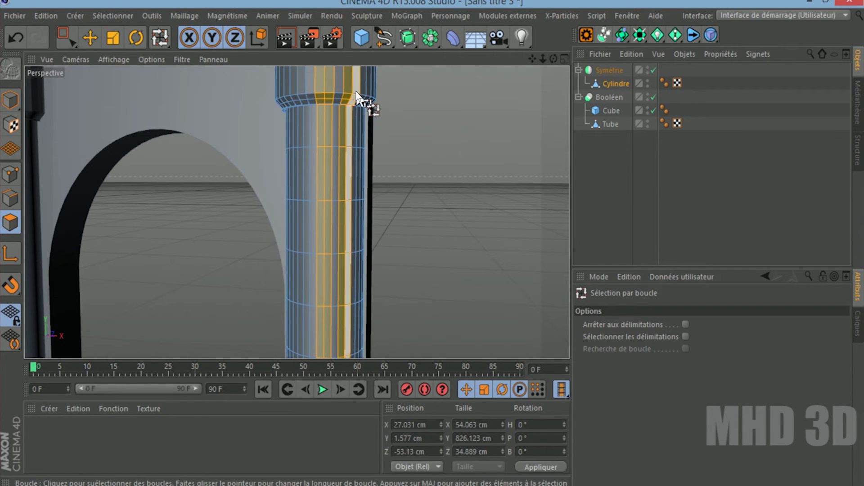
shift+click(300, 96)
shift+click(297, 97)
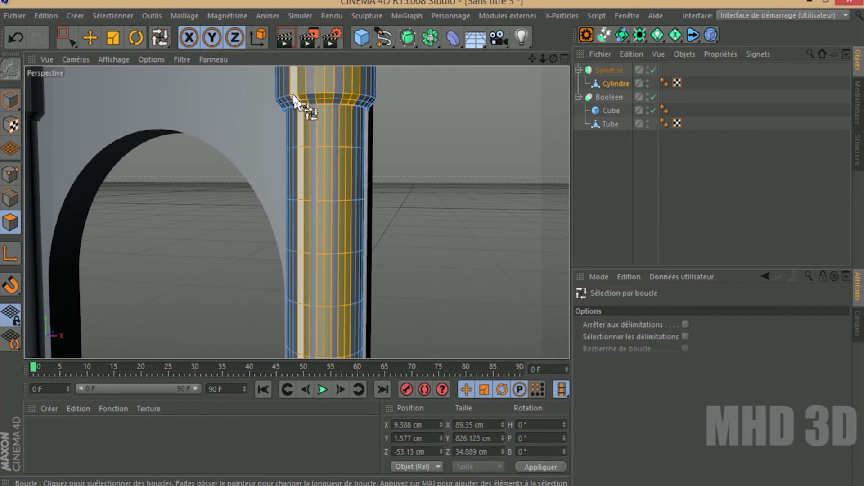
Add more paired vertical loops on the column's side facing the arch, skipping one strip between pairs.
drag(555, 57, 398, 90)
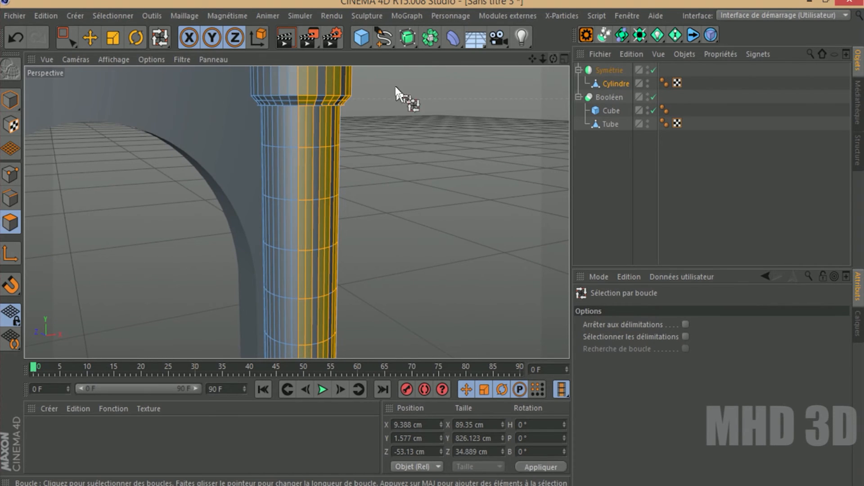
shift+click(284, 95)
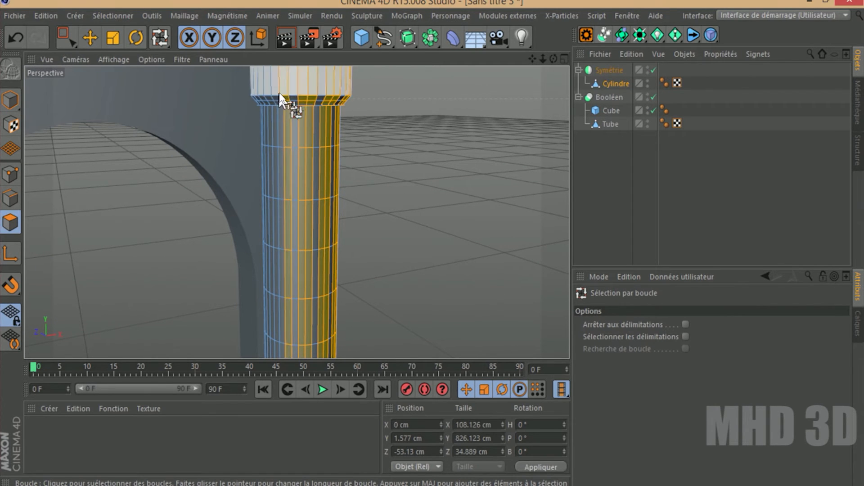
shift+click(278, 96)
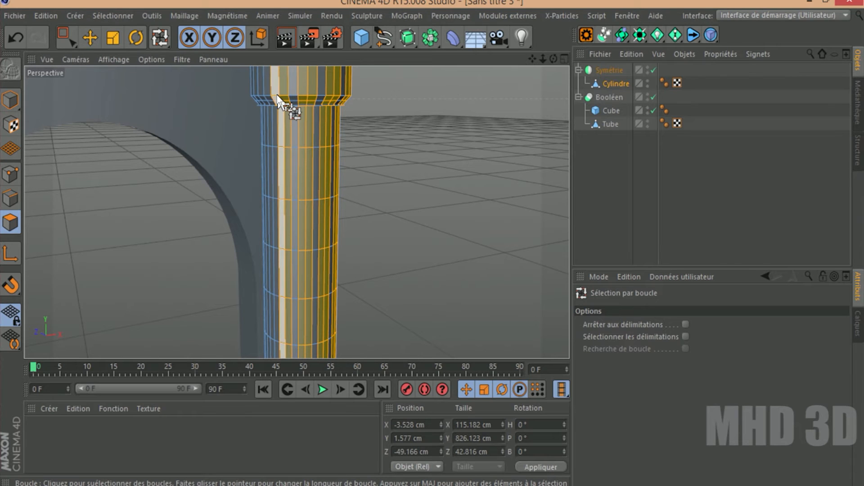
shift+click(262, 100)
shift+click(267, 102)
Add the remaining paired vertical loops on the column's outer side up to the wall, keeping one-strip gaps.
drag(555, 60, 360, 88)
shift+click(360, 102)
shift+click(363, 102)
shift+click(380, 100)
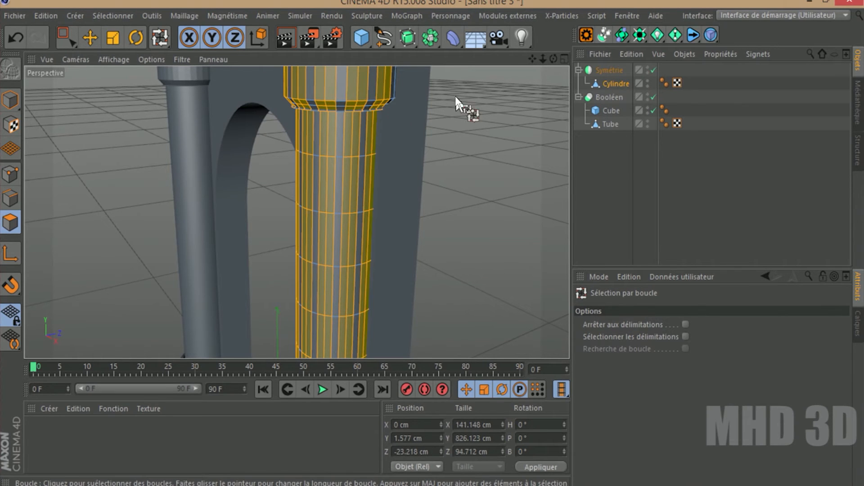
Remove the capital's polygons from the paired-strip selection with a rectangle selection.
drag(552, 60, 486, 60)
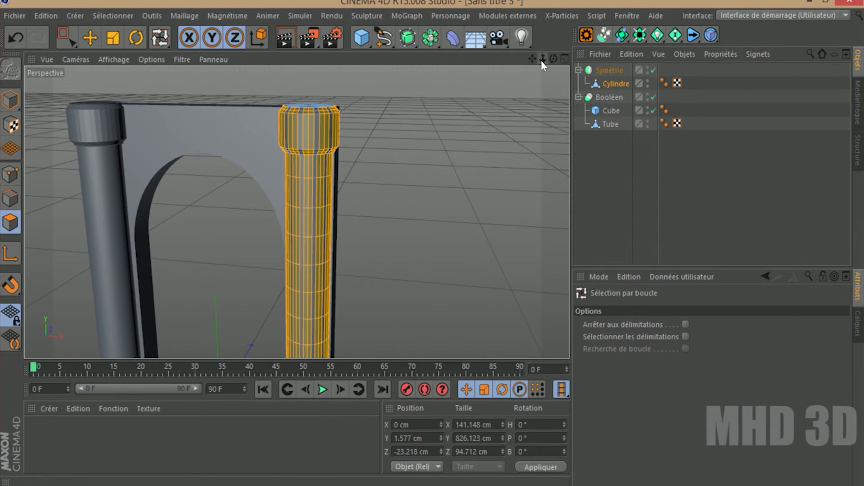
click(64, 35)
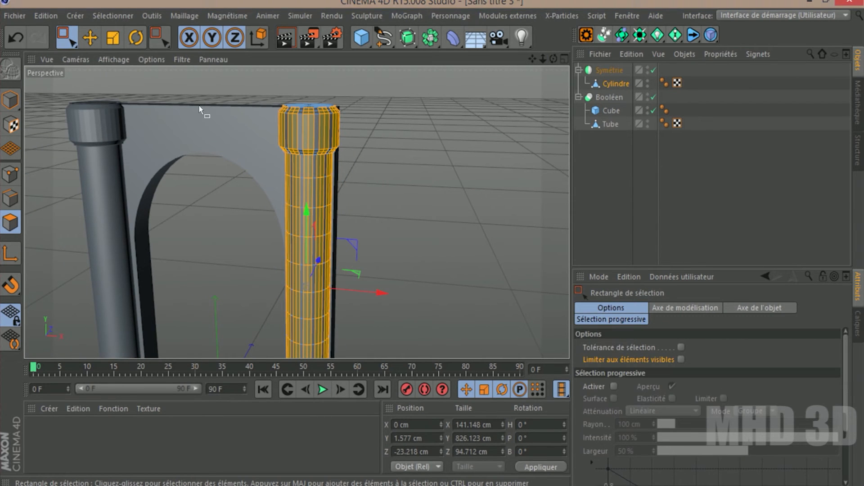
Remove the polygons of the right column's capital and base from the selection, keeping only the shaft polygons.
drag(236, 78, 362, 158)
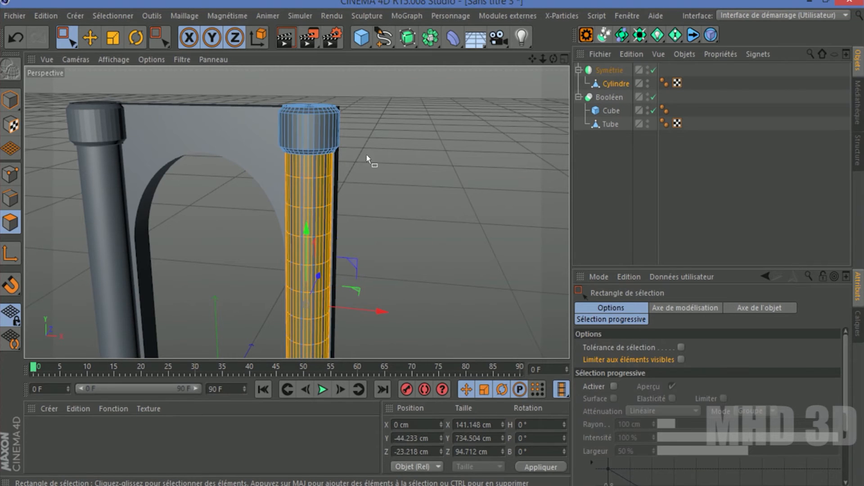
drag(532, 61, 354, 199)
drag(272, 199, 373, 270)
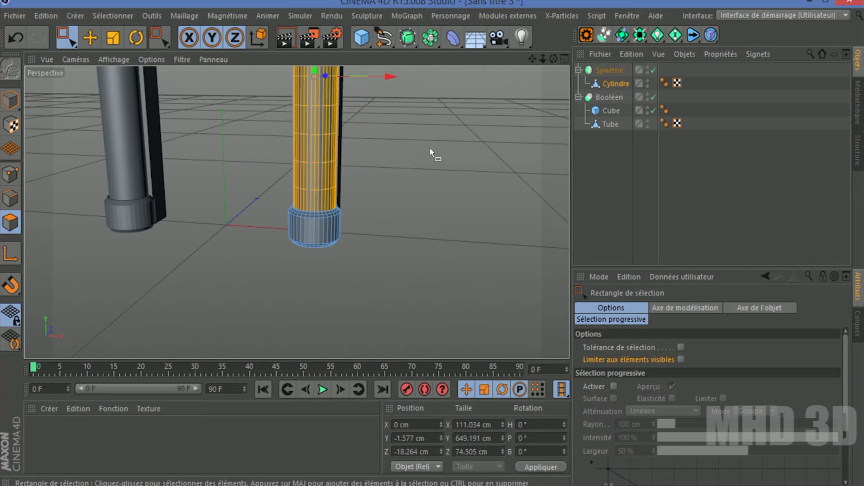
drag(543, 58, 513, 63)
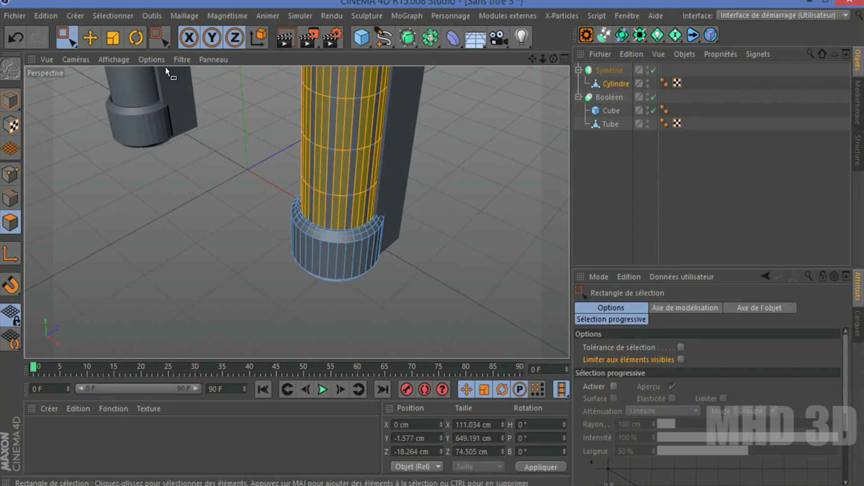
Extrude the selected shaft polygons inward with an offset of about -2.9 cm and return to model mode.
click(155, 42)
click(191, 129)
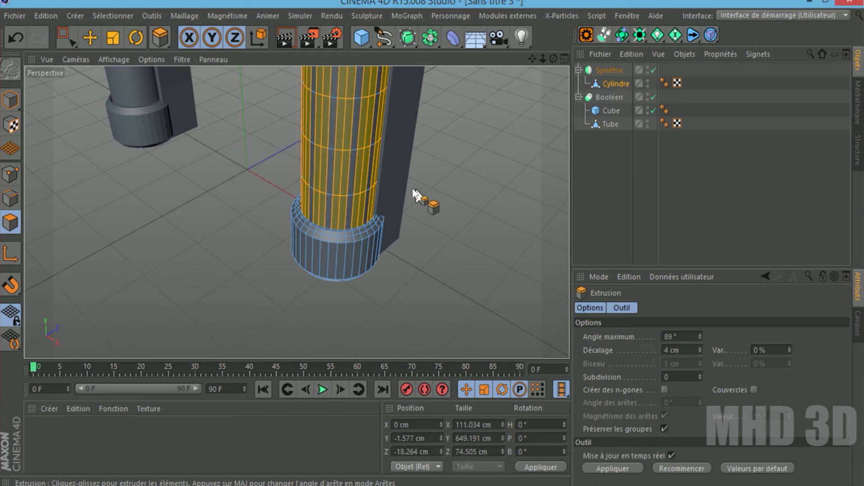
drag(463, 180, 450, 180)
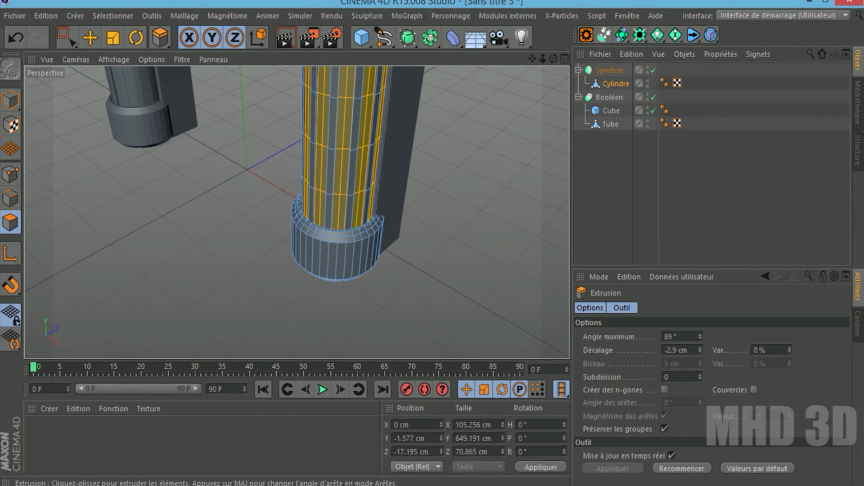
click(10, 98)
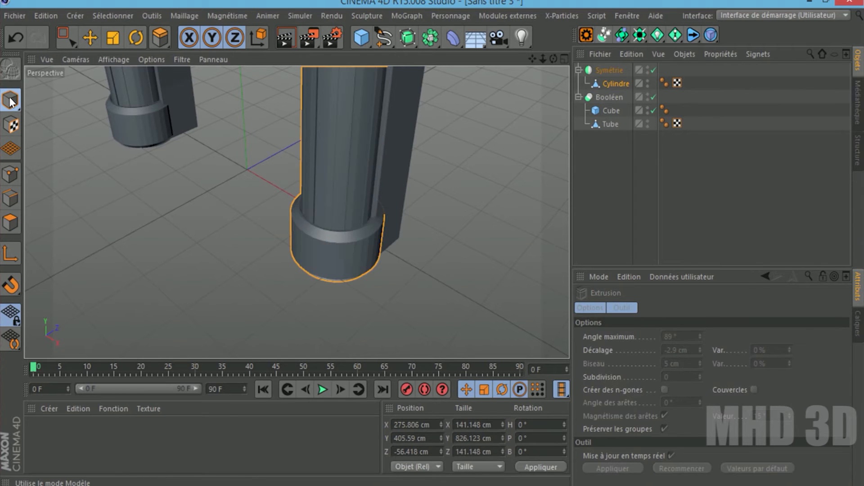
Review the Options page of the render settings, including the default lighting option.
drag(545, 58, 247, 77)
click(337, 38)
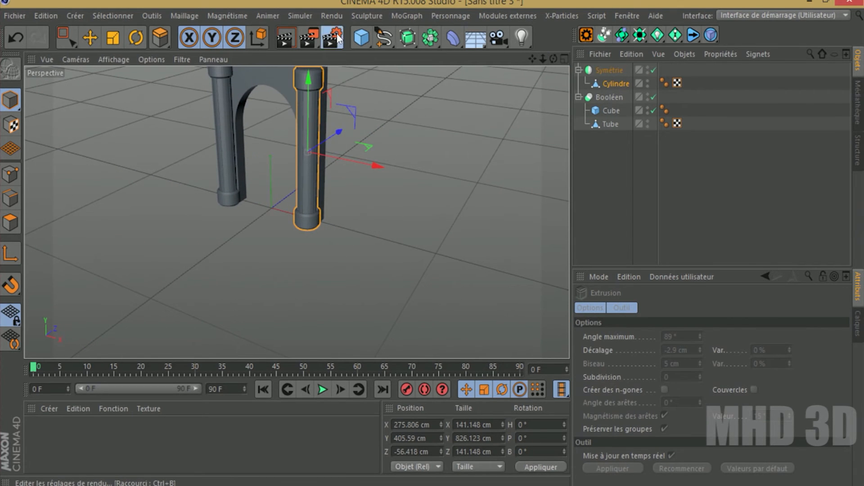
click(97, 98)
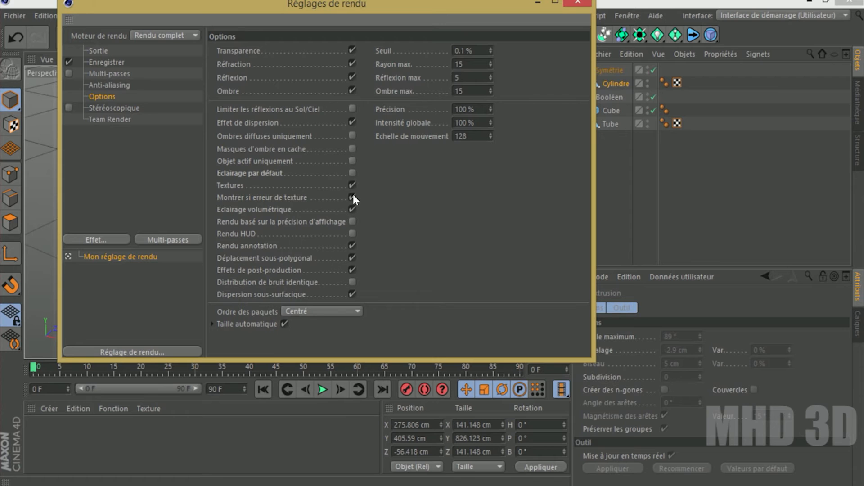
click(578, 3)
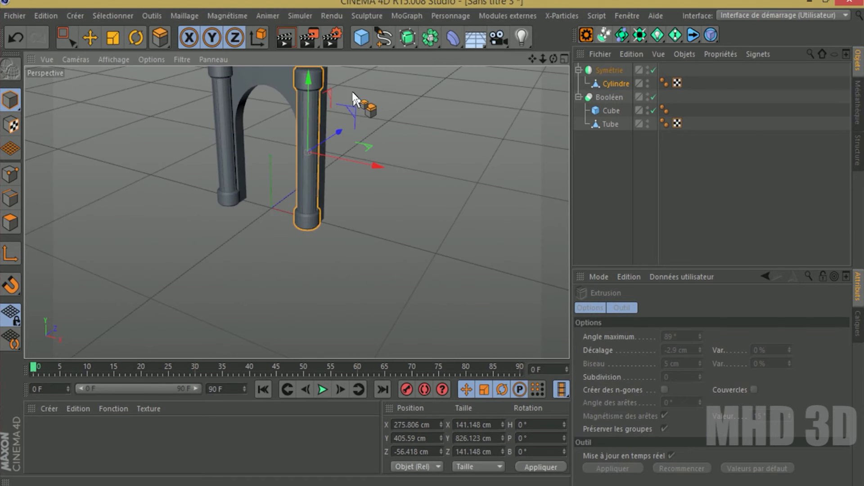
Add an omni light and move it in front of the arch to about X 202 cm, Z -564 cm.
click(526, 32)
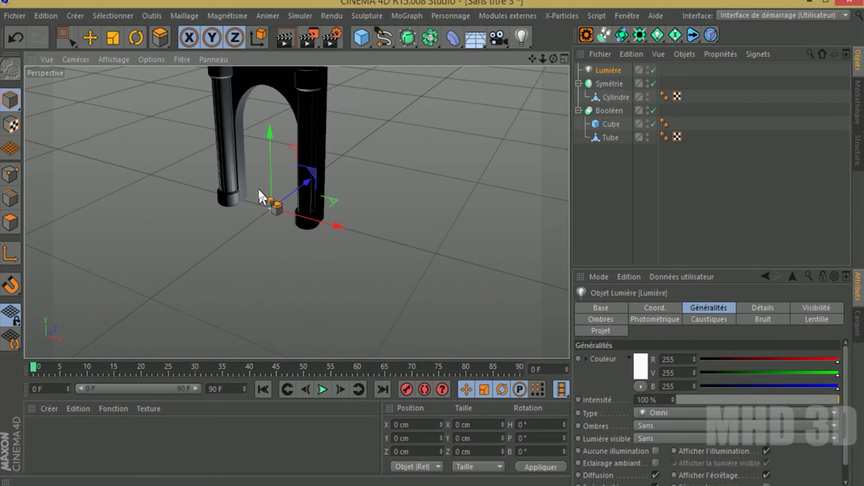
click(90, 38)
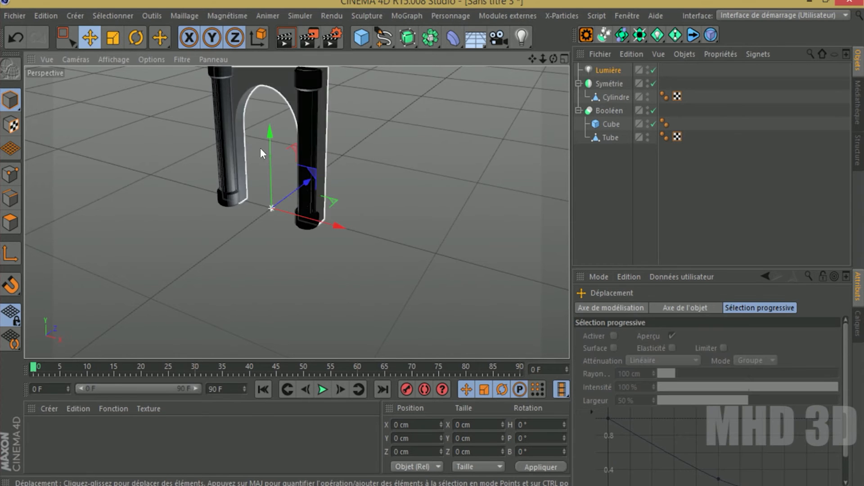
drag(309, 185, 259, 239)
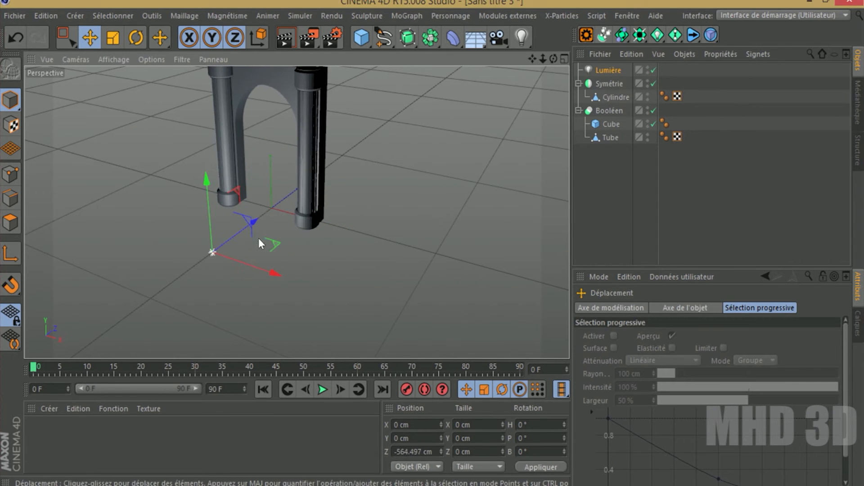
drag(276, 269, 316, 270)
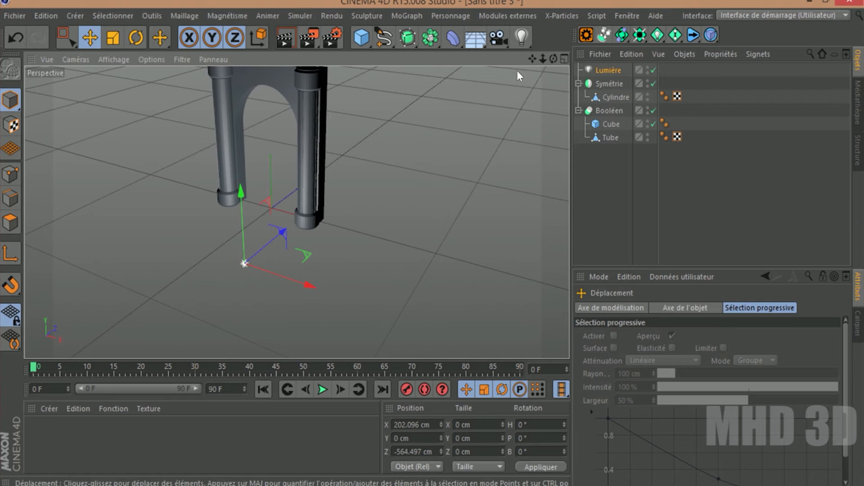
Render the perspective view to examine the lower shafts and bases of the two columns.
drag(553, 59, 554, 67)
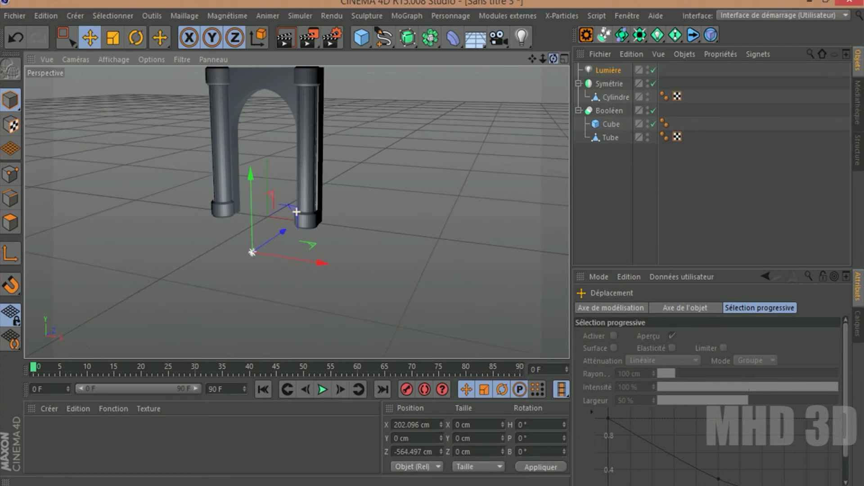
click(283, 31)
scroll(282, 137, up, 5)
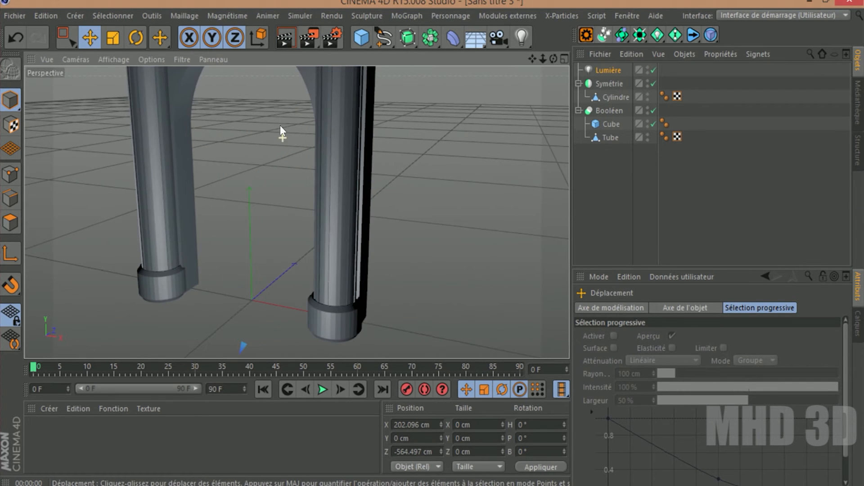
click(285, 30)
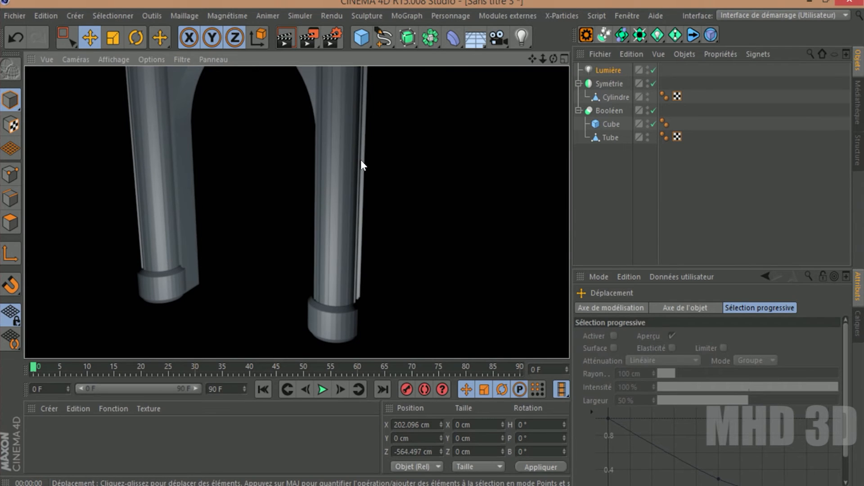
Inspect the Cylindre polygons, and undo the added light, its moves and the inward extrusion of the shaft.
click(605, 96)
click(3, 228)
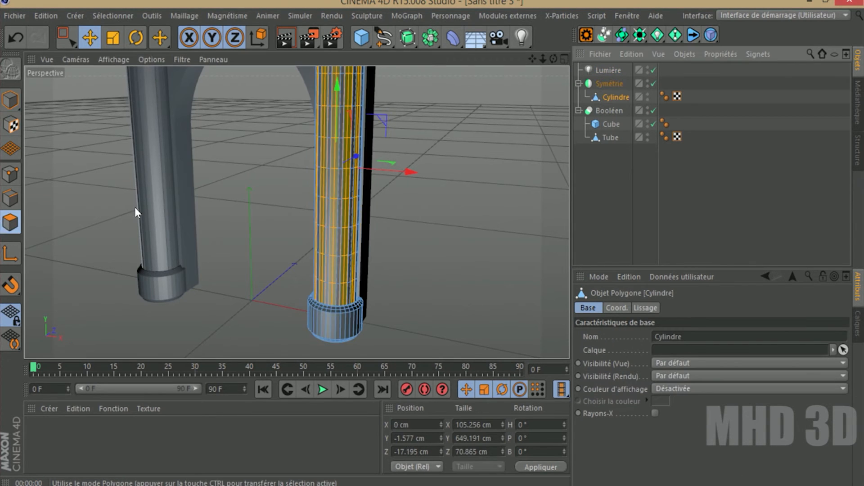
drag(554, 58, 296, 211)
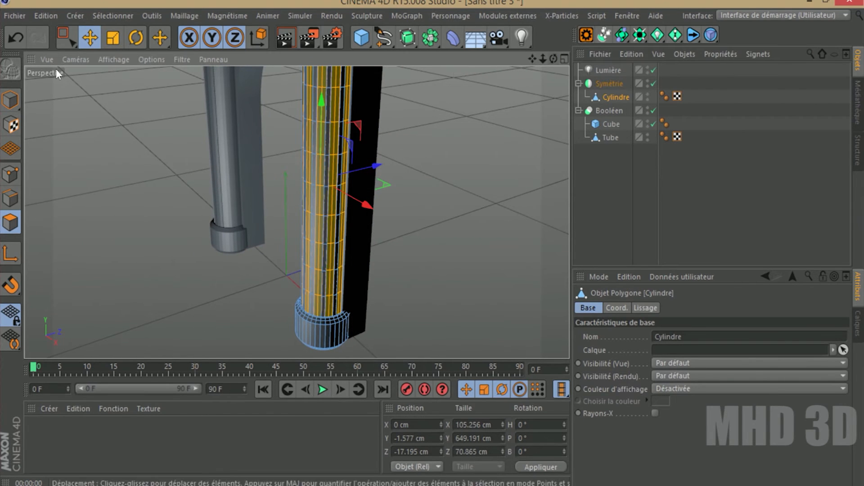
click(16, 39)
click(16, 38)
click(16, 39)
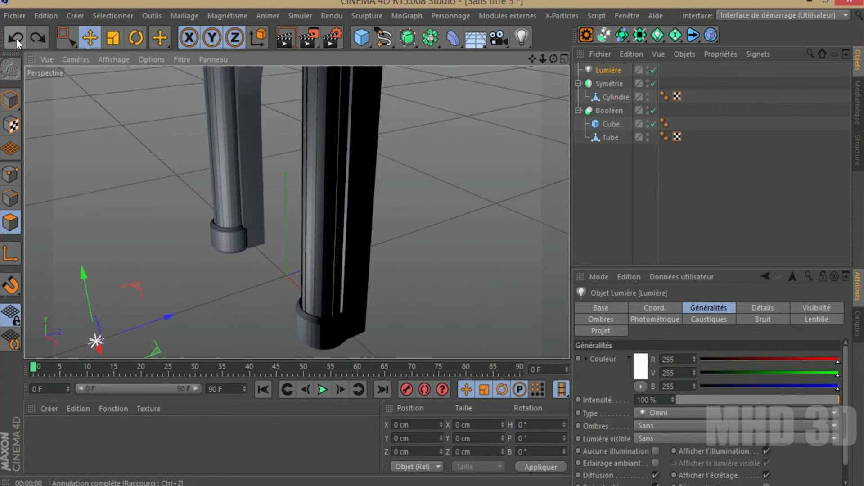
click(17, 39)
click(16, 38)
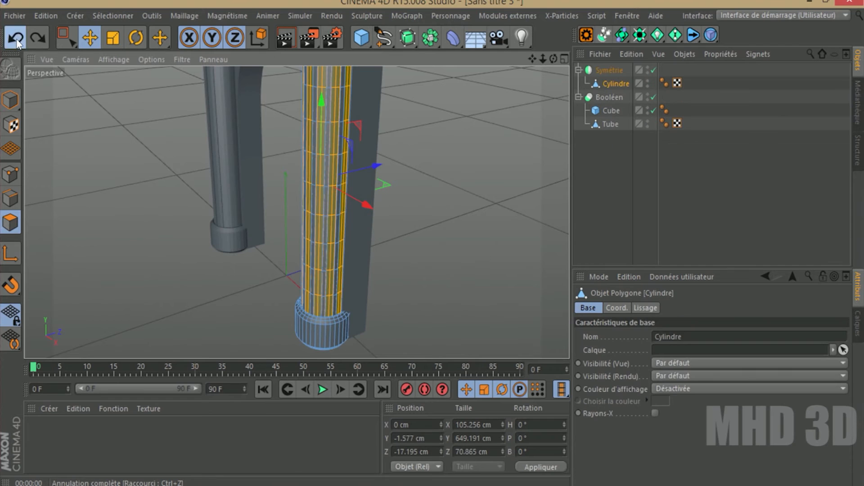
click(16, 39)
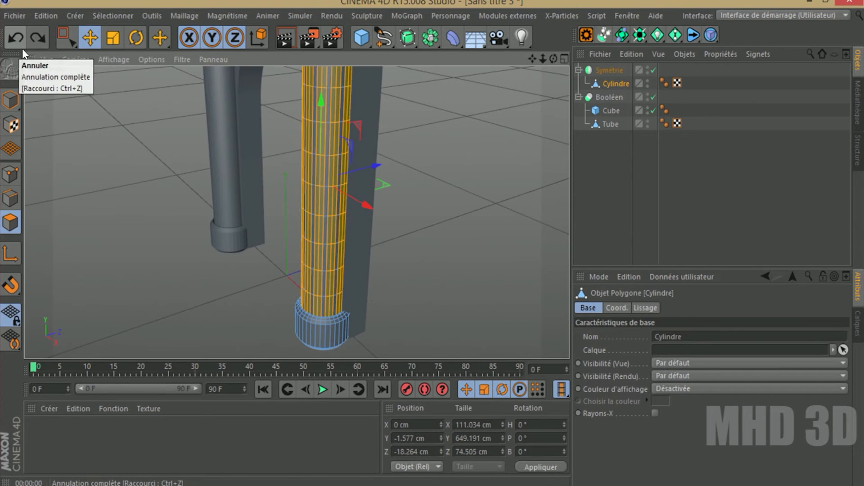
Extrude the selected shaft polygons outward with an offset of about 8.9 cm and return to model mode.
scroll(142, 196, up, 2)
drag(155, 41, 210, 84)
drag(149, 258, 202, 258)
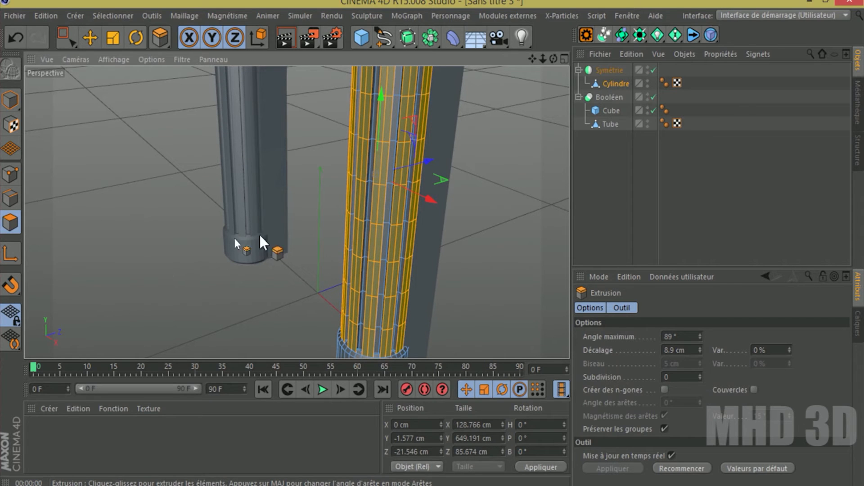
drag(554, 59, 608, 45)
drag(544, 58, 484, 60)
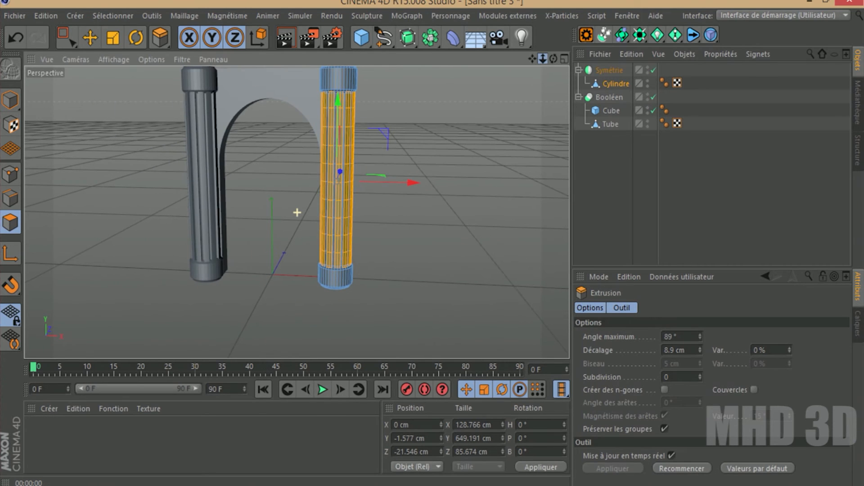
click(10, 100)
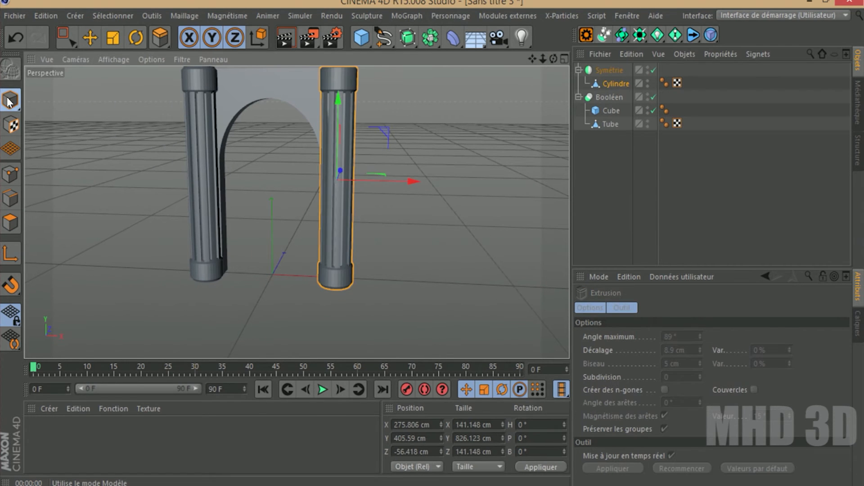
Undo the outward extrusion of the column shaft and view the reference image of the domed pavilions in Windows Photo Viewer.
scroll(96, 134, up, 6)
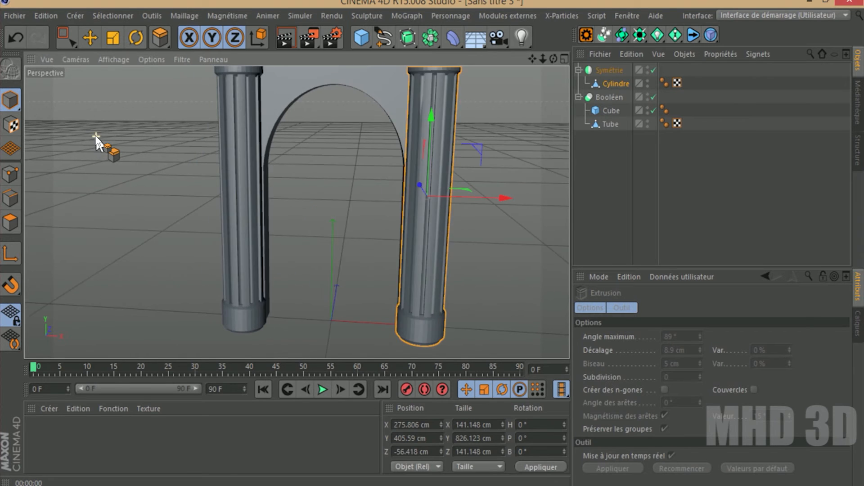
scroll(95, 134, down, 8)
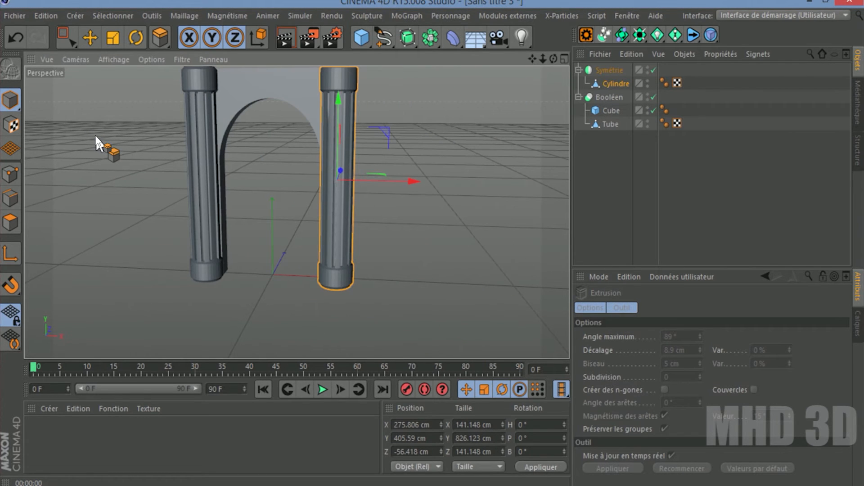
scroll(95, 136, down, 2)
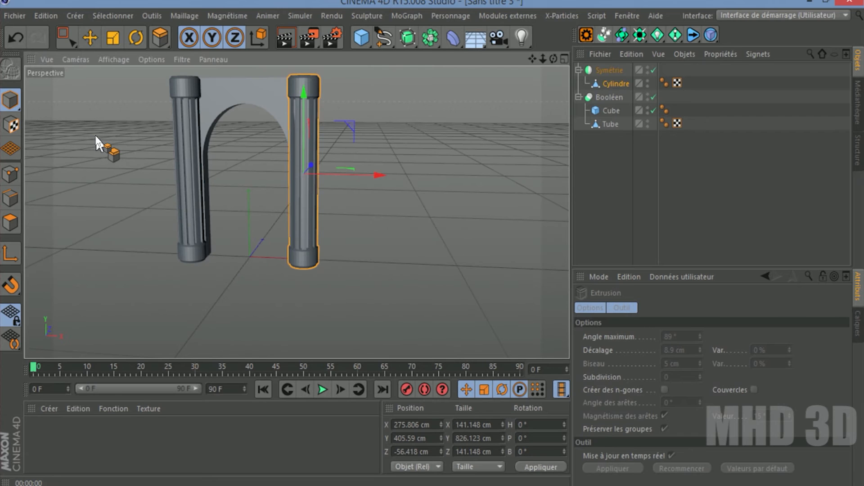
scroll(95, 135, up, 5)
scroll(96, 134, down, 2)
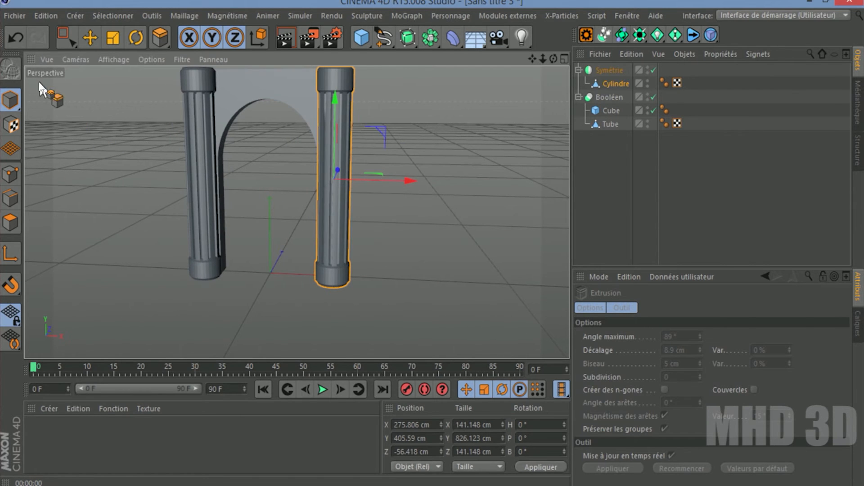
click(20, 34)
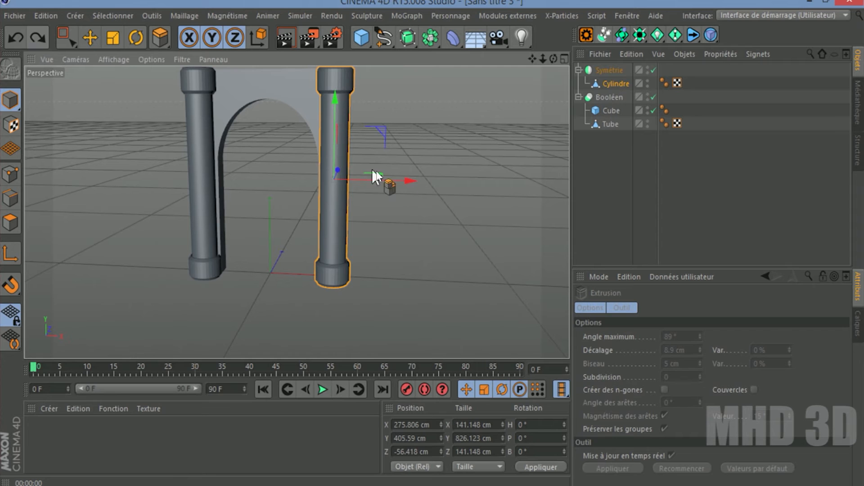
click(548, 485)
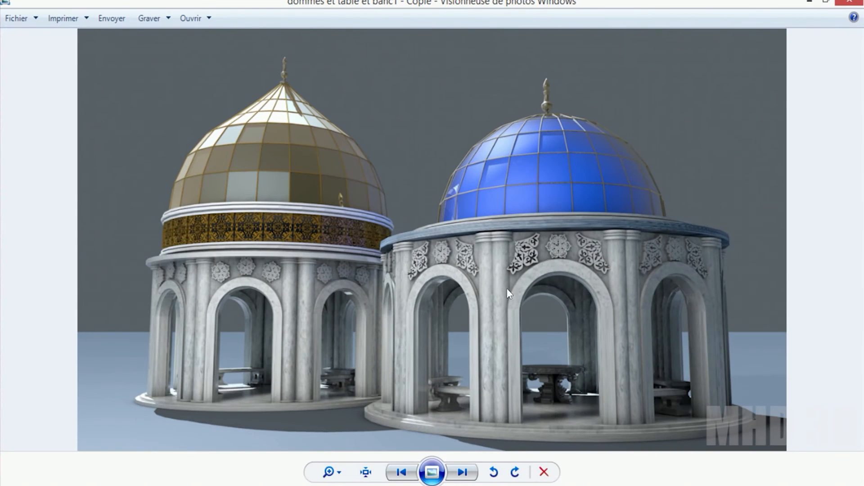
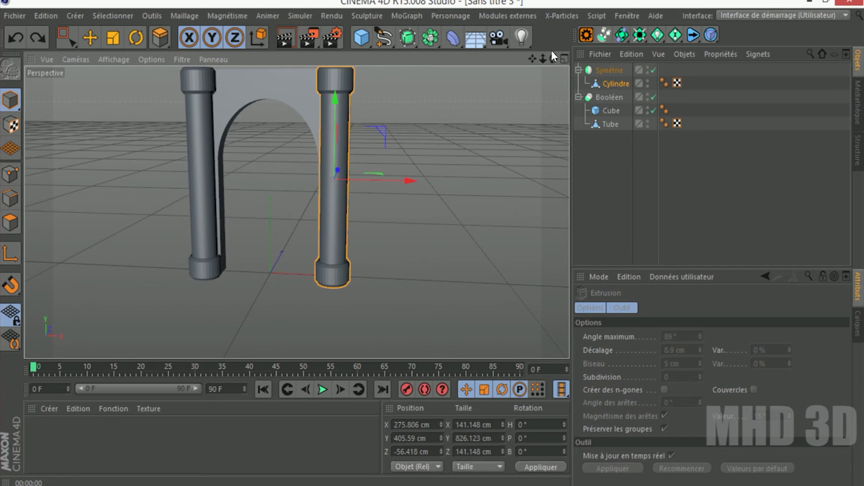
Back in Cinema 4D, add a Tube primitive and raise it in the front view to about Y 406 cm.
drag(553, 58, 574, 56)
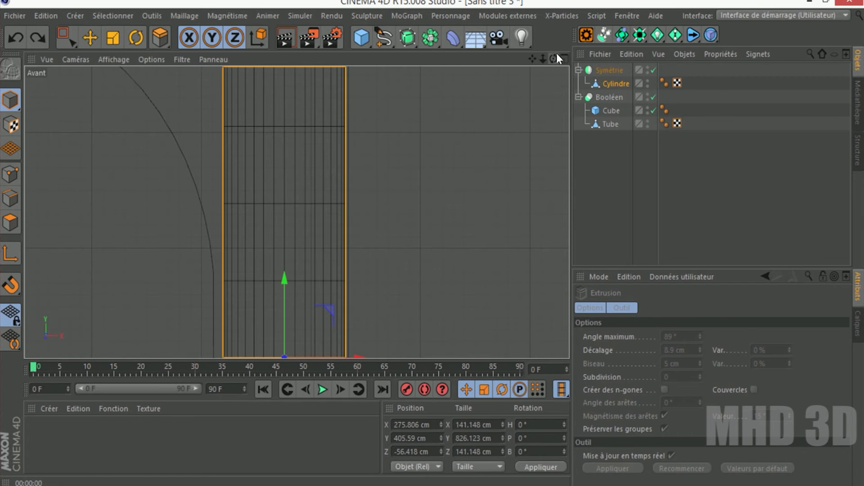
drag(545, 57, 539, 37)
click(367, 42)
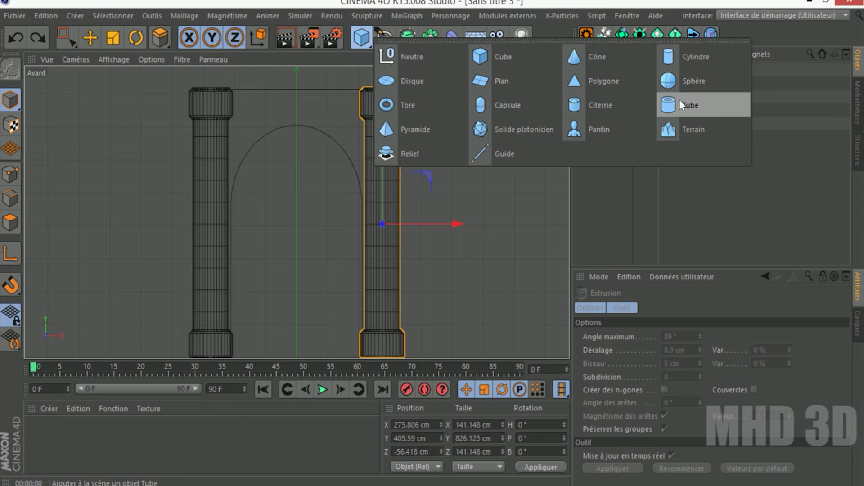
click(680, 103)
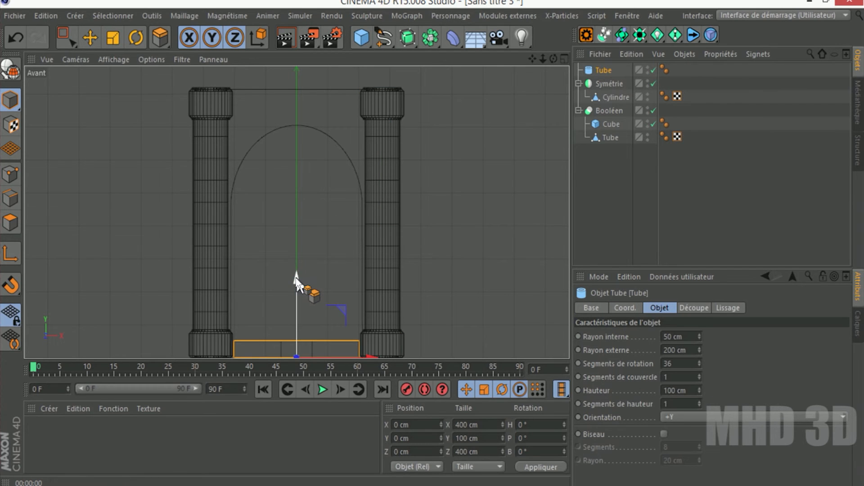
click(90, 38)
drag(296, 281, 295, 145)
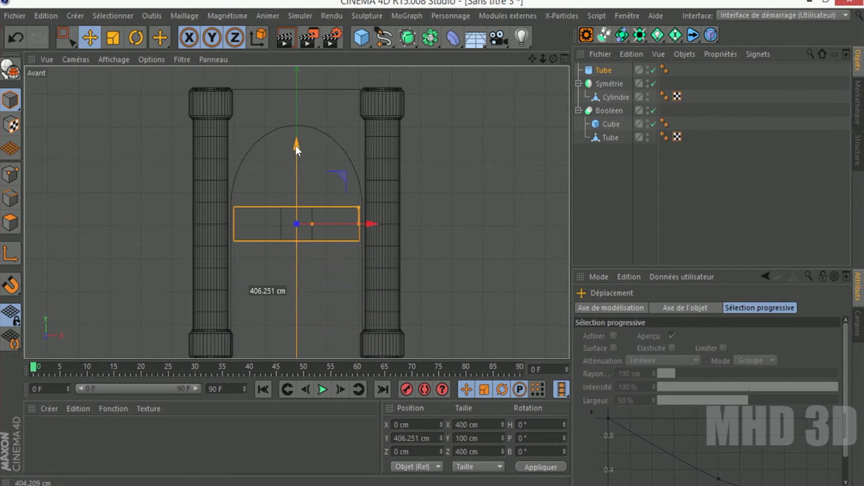
Set the new tube's orientation to -Z and slice it from 0° to 180° to make a half ring.
click(599, 70)
click(687, 417)
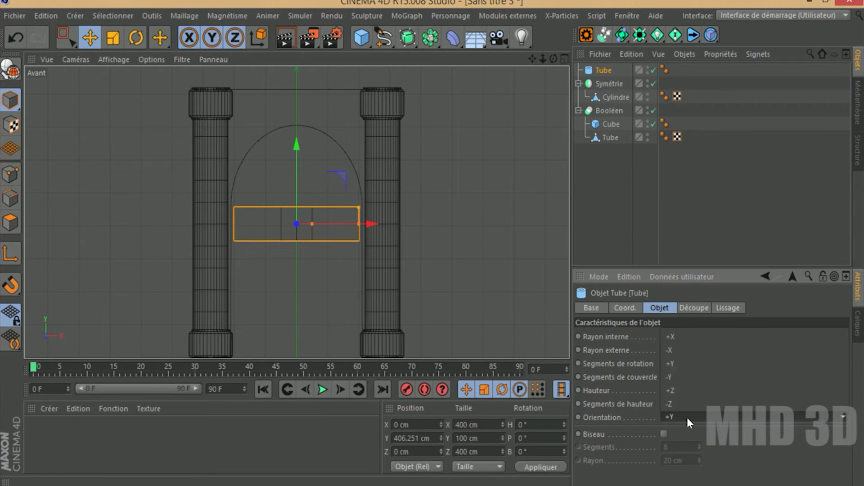
click(682, 401)
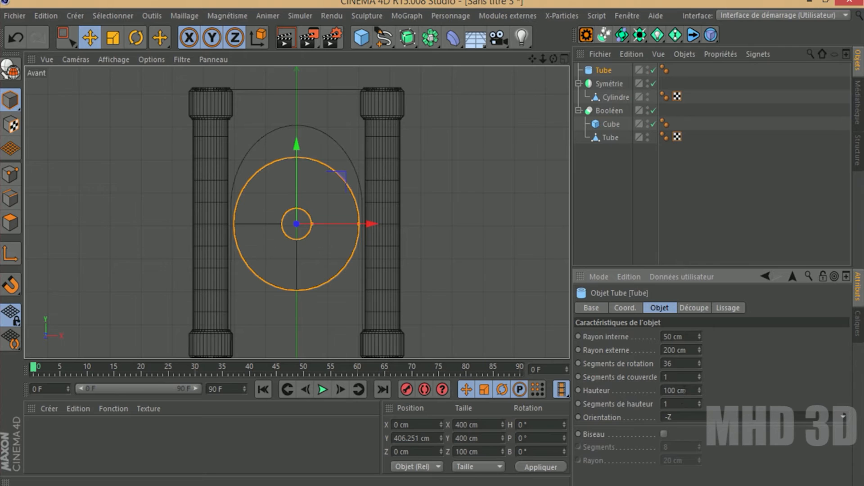
click(702, 307)
click(648, 336)
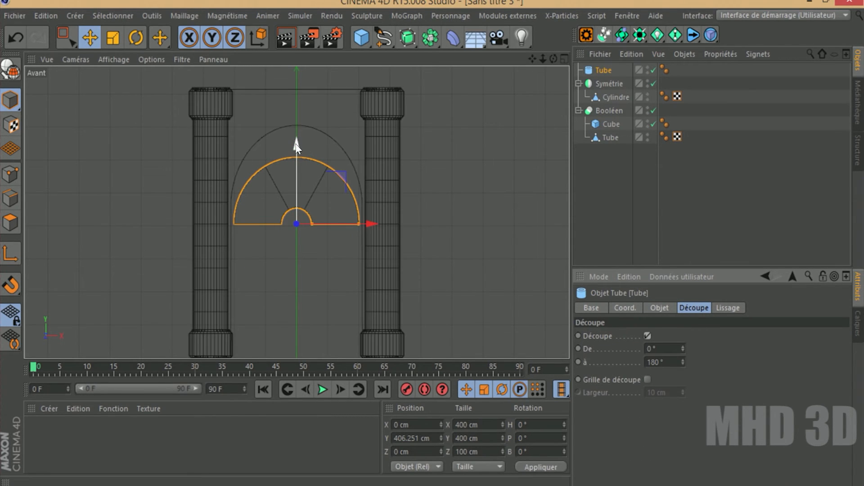
Raise the half tube to about Y 502 cm and enlarge its inner radius until only a thin arch band remains.
drag(296, 146, 299, 112)
scroll(301, 141, up, 2)
scroll(301, 140, up, 1)
drag(320, 229, 389, 228)
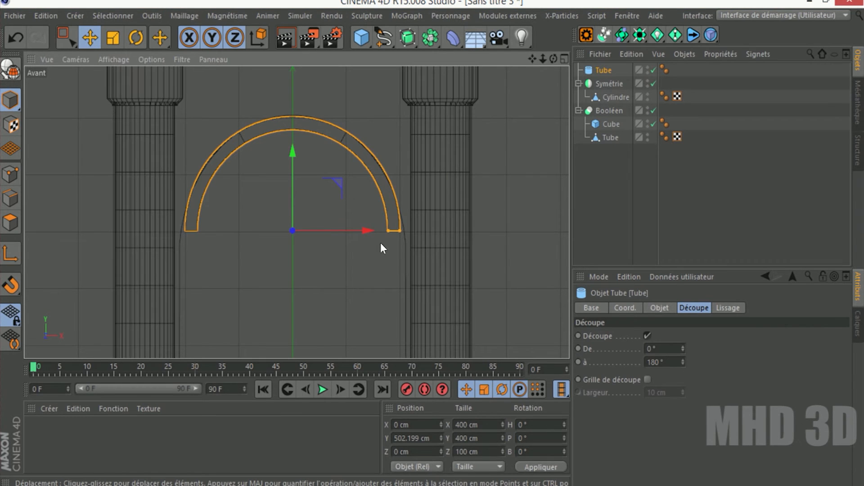
drag(388, 230, 385, 233)
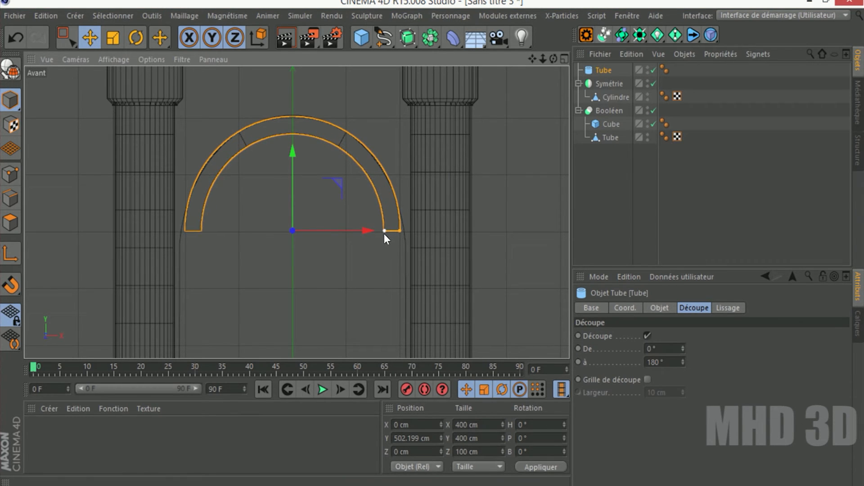
Make the half tube editable, widen it along X to about 436 cm, and check the reference image of the pavilions.
click(7, 72)
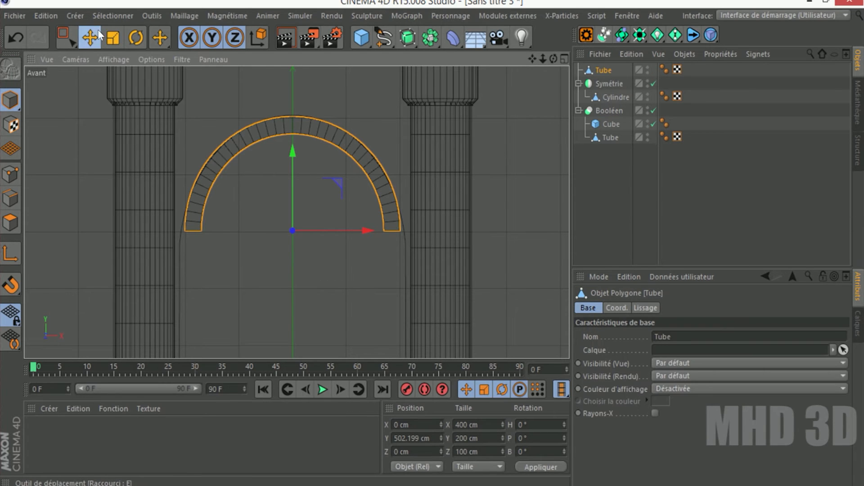
key(t)
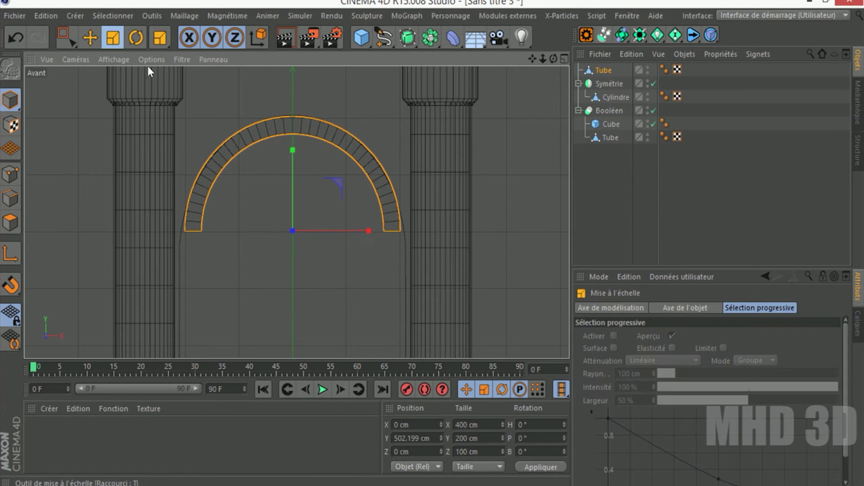
drag(374, 224, 375, 226)
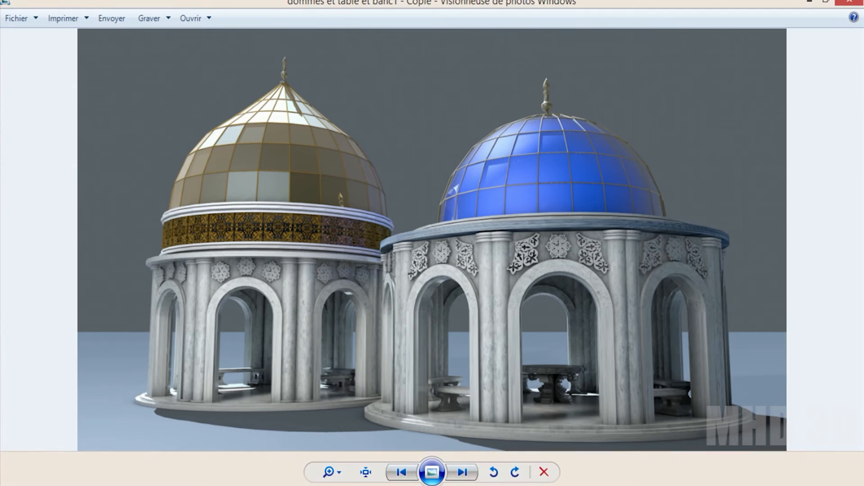
click(516, 485)
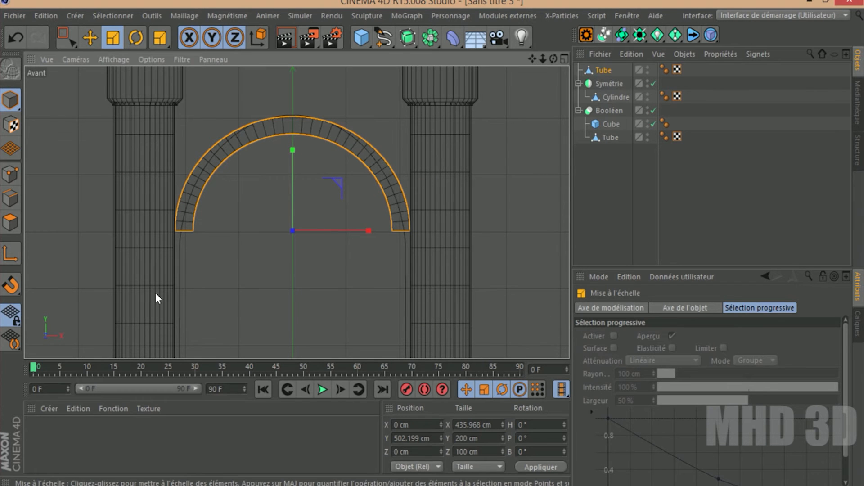
Select the end points of the arch band and pull them down along Y to the column bases, at about -503 cm.
click(17, 174)
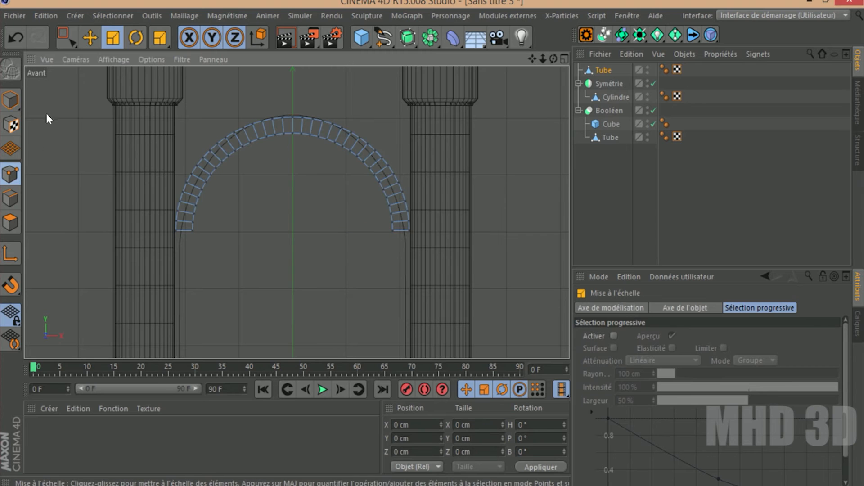
click(67, 38)
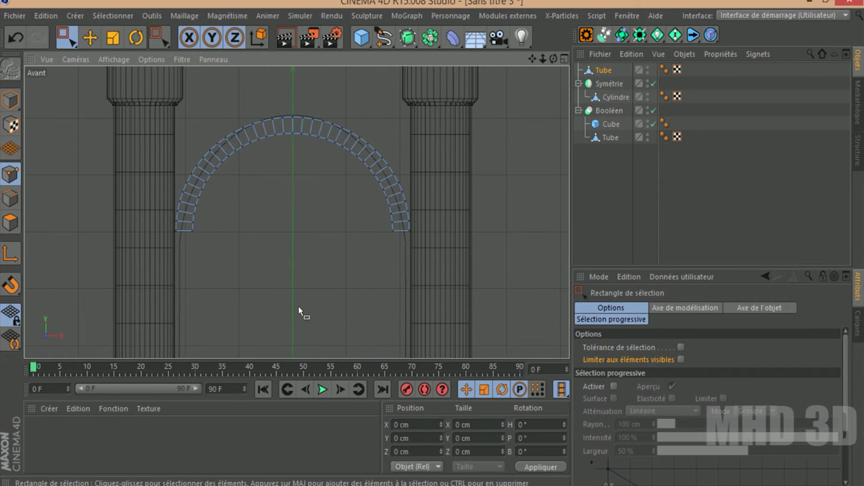
drag(156, 227, 433, 255)
drag(533, 59, 297, 212)
drag(542, 59, 297, 212)
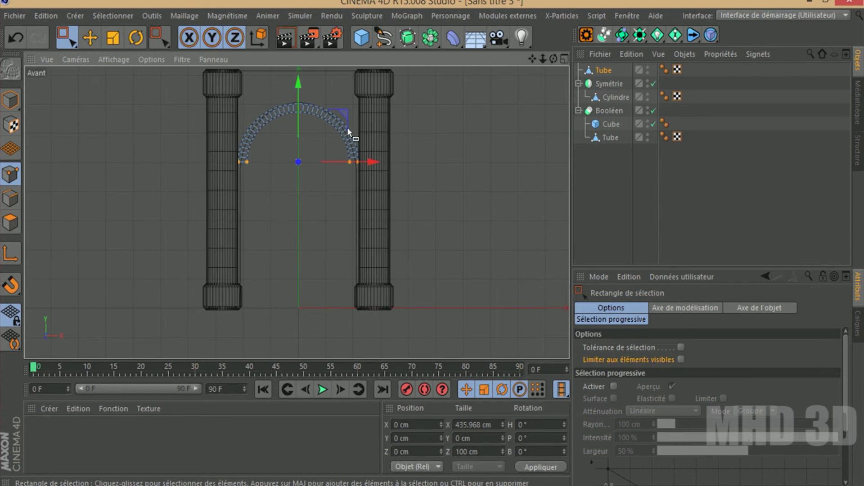
drag(298, 81, 297, 228)
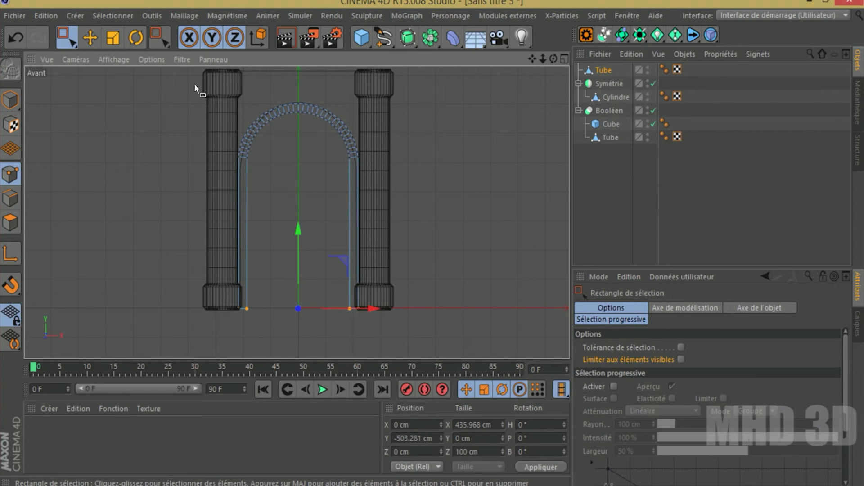
In model mode, shift the whole arch band forward in the perspective view to about Z -16 cm.
key(F1)
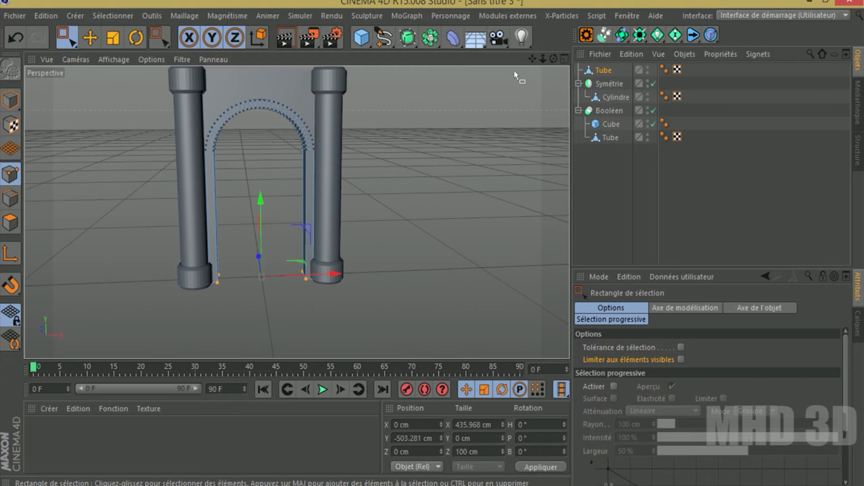
drag(554, 59, 516, 64)
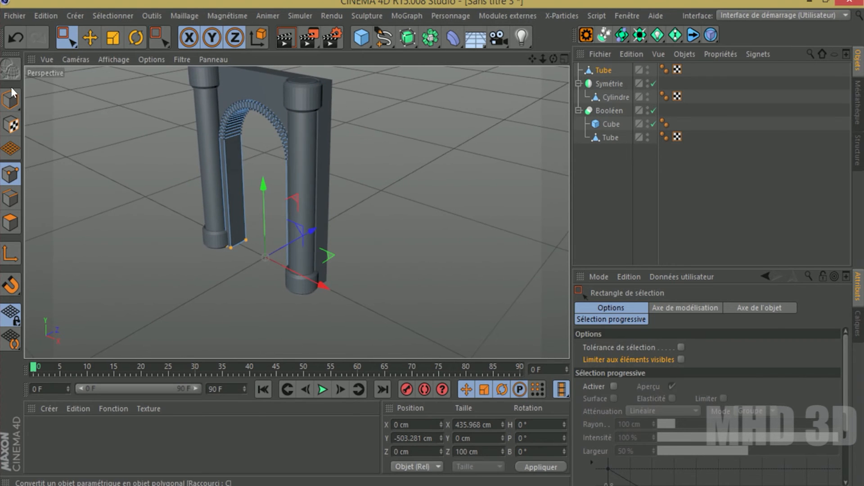
click(14, 94)
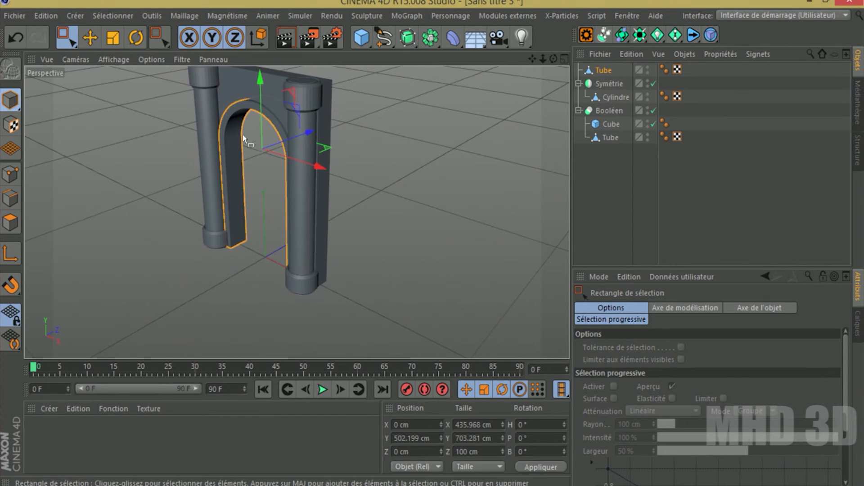
drag(309, 132, 304, 134)
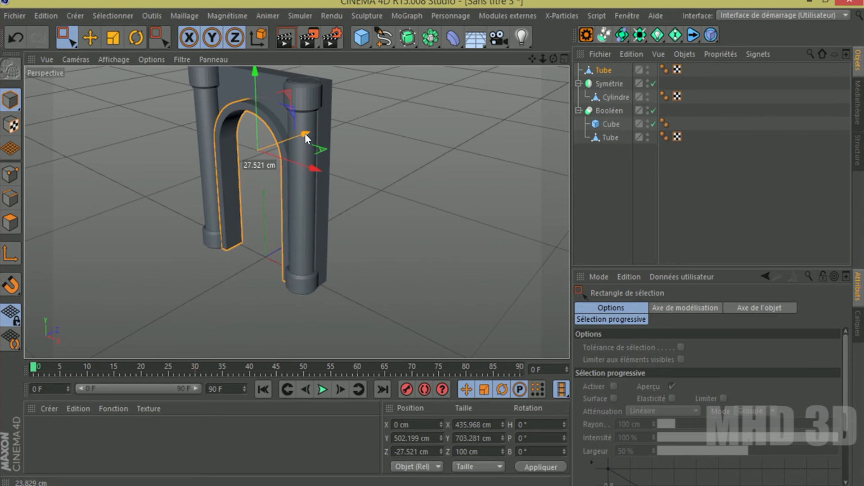
drag(554, 59, 500, 61)
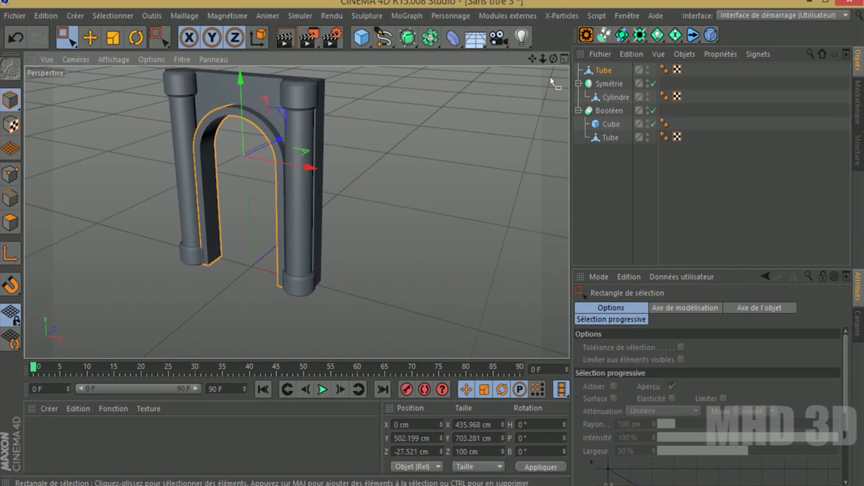
drag(553, 58, 526, 78)
drag(256, 205, 244, 211)
mouse_move(553, 58)
mouse_down()
mouse_move(496, 60)
mouse_move(601, 59)
mouse_move(554, 59)
mouse_up()
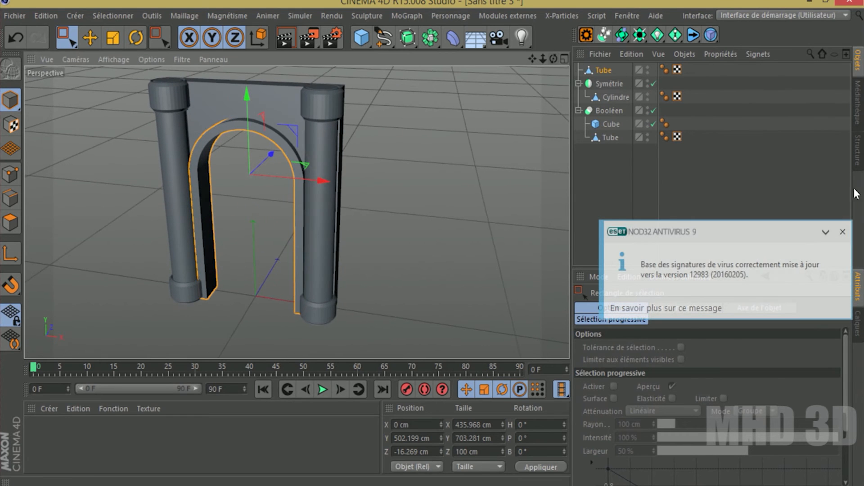
Dismiss the antivirus notice and brush-select the left leg of the arch band in polygon mode in the front view.
click(844, 233)
key(F4)
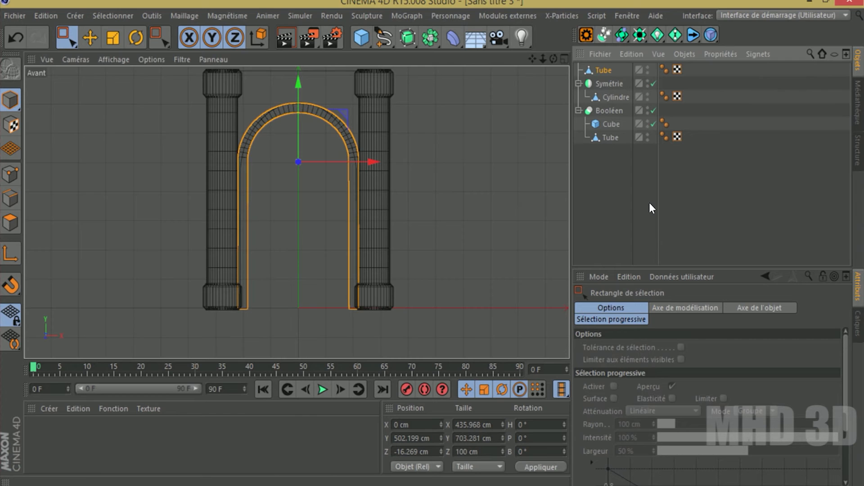
scroll(378, 185, up, 2)
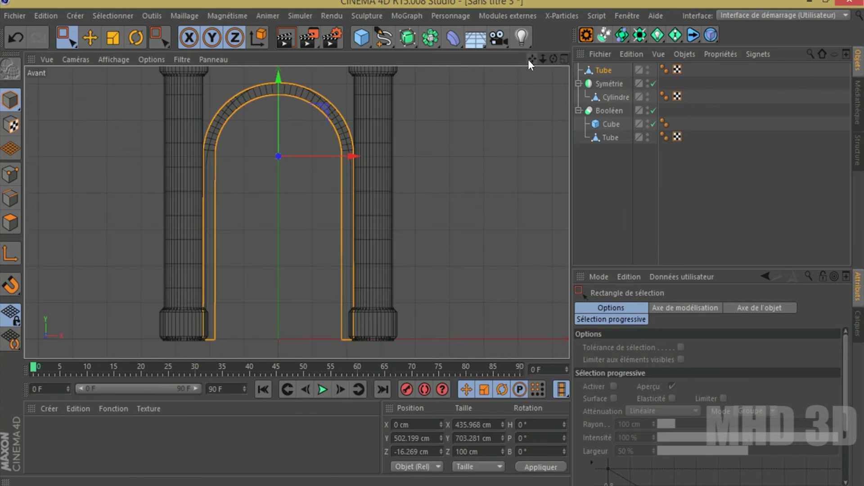
drag(532, 59, 534, 70)
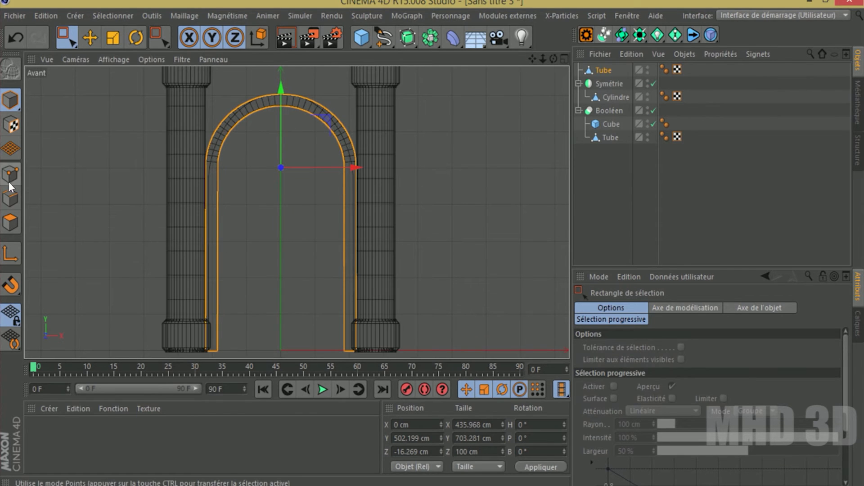
click(8, 223)
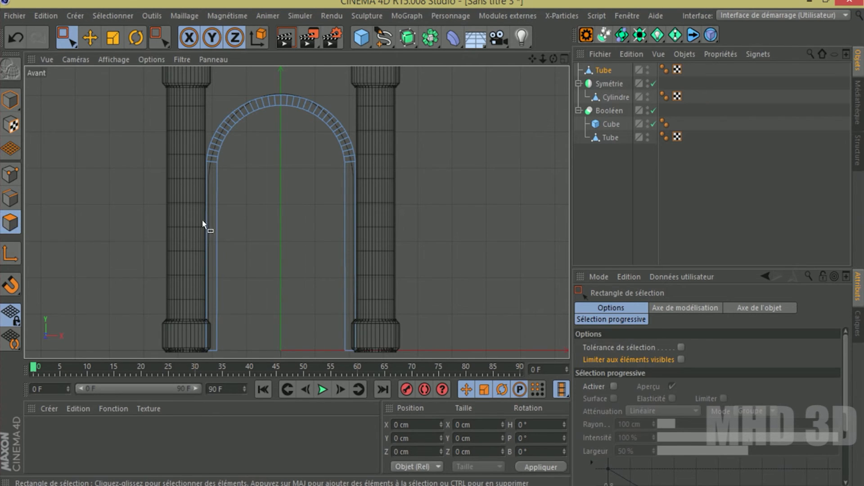
click(75, 41)
click(92, 56)
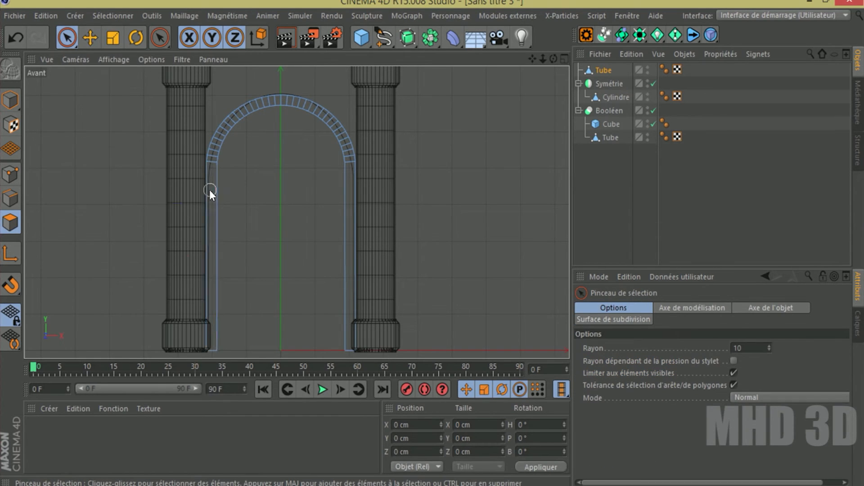
click(210, 191)
key(ctrl+a)
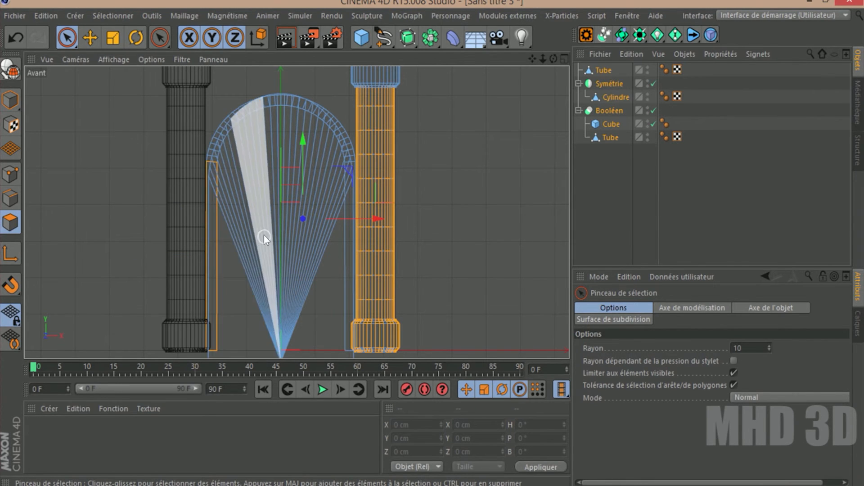
click(264, 235)
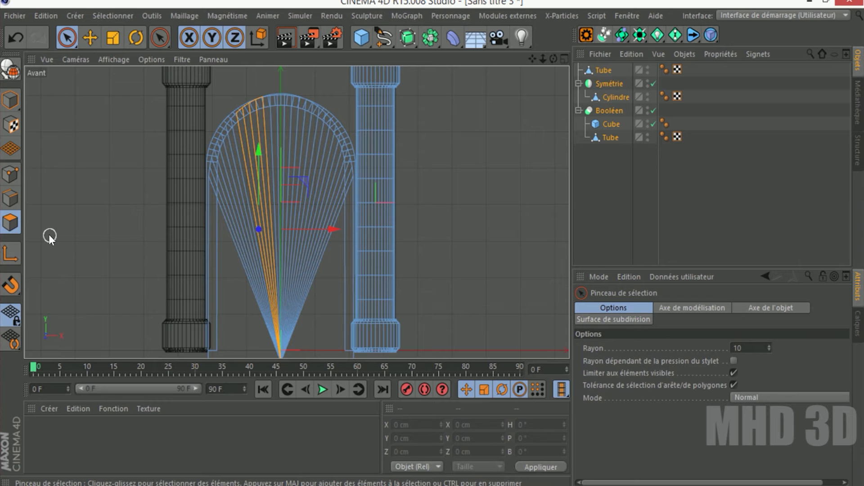
scroll(234, 165, up, 4)
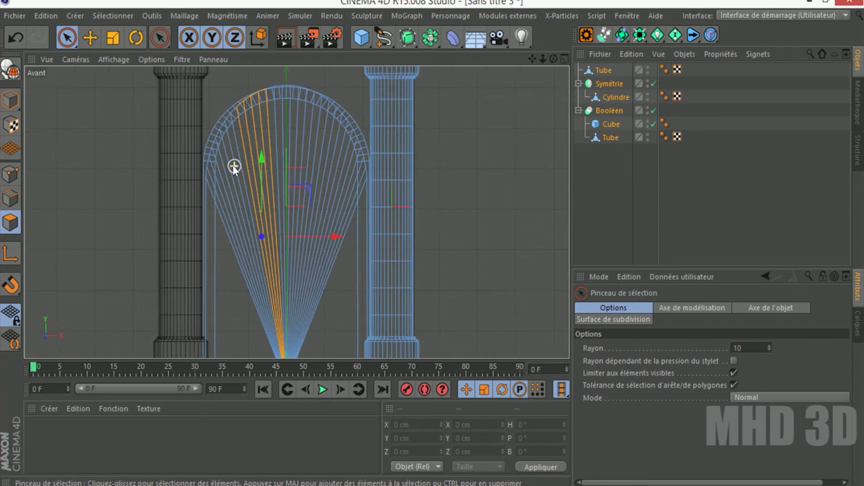
drag(533, 59, 508, 63)
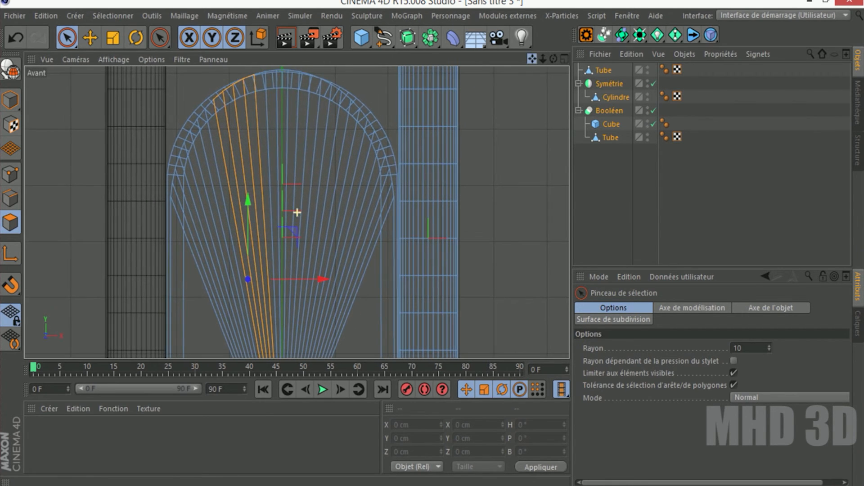
click(188, 128)
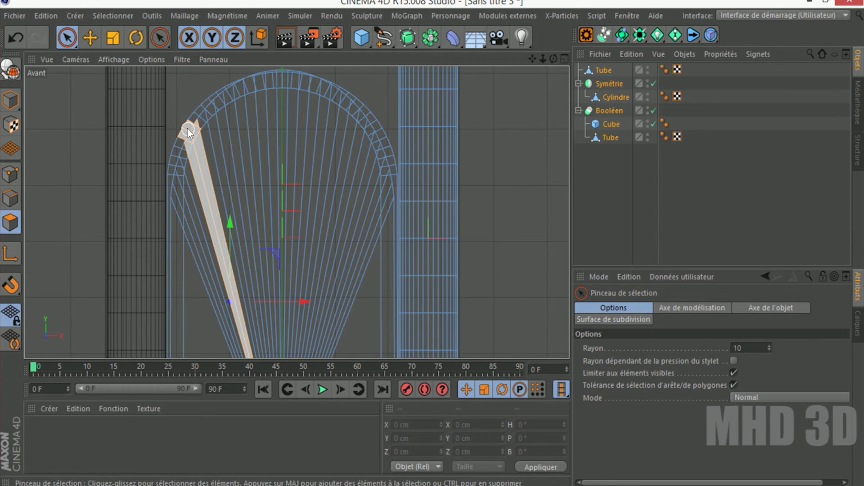
key(F1)
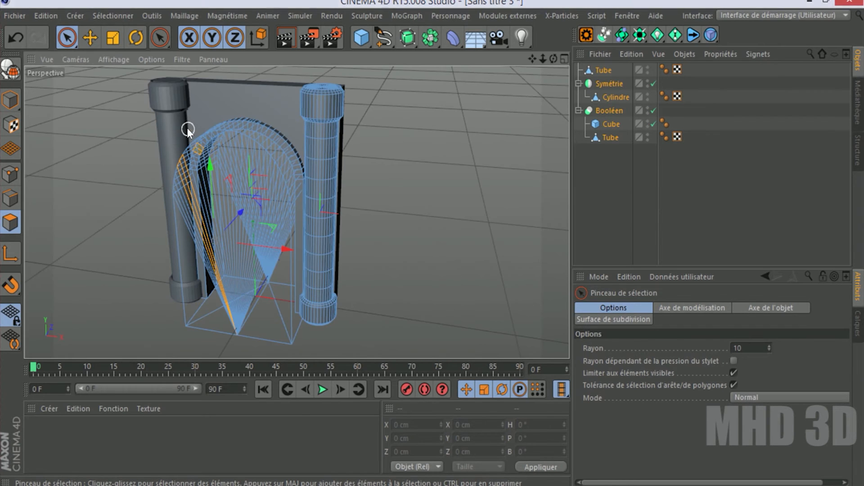
click(606, 192)
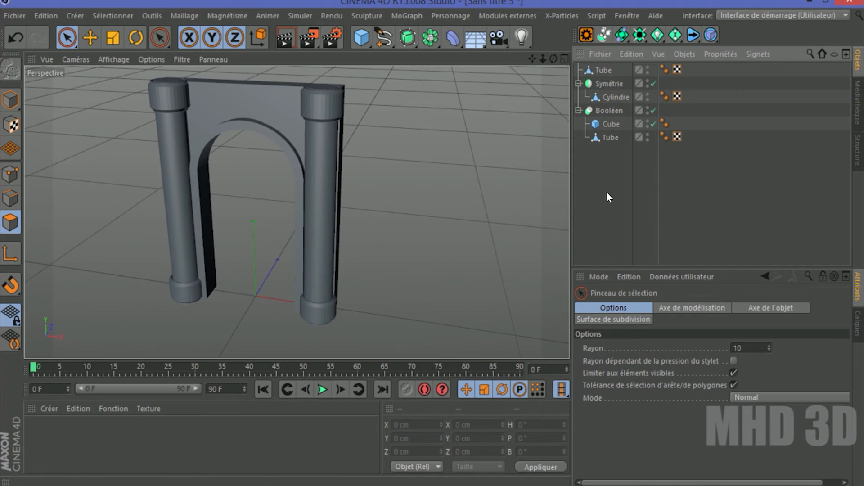
Select all polygons of the arch band, bevel them by about 6 cm, and return to model mode with the band deselected.
click(603, 71)
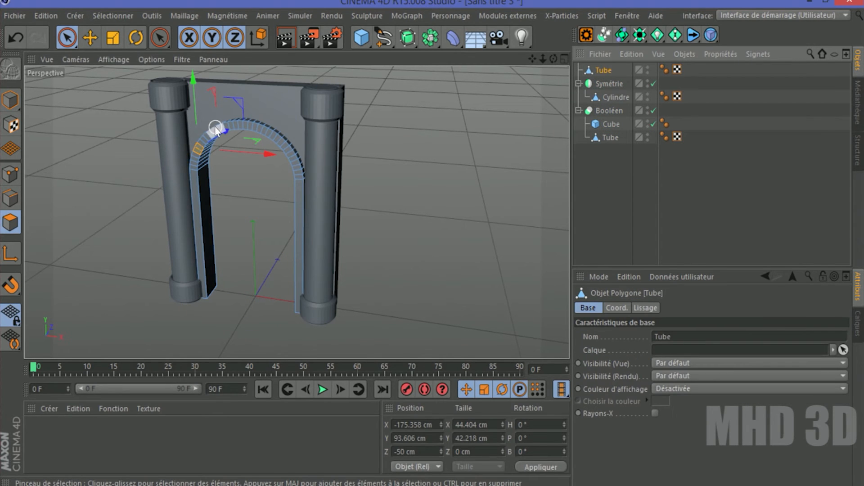
key(ctrl+a)
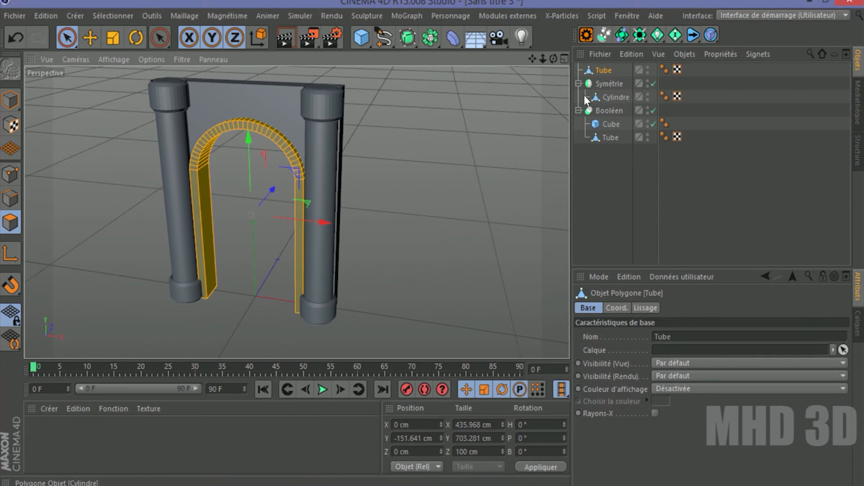
drag(552, 59, 104, 65)
click(163, 41)
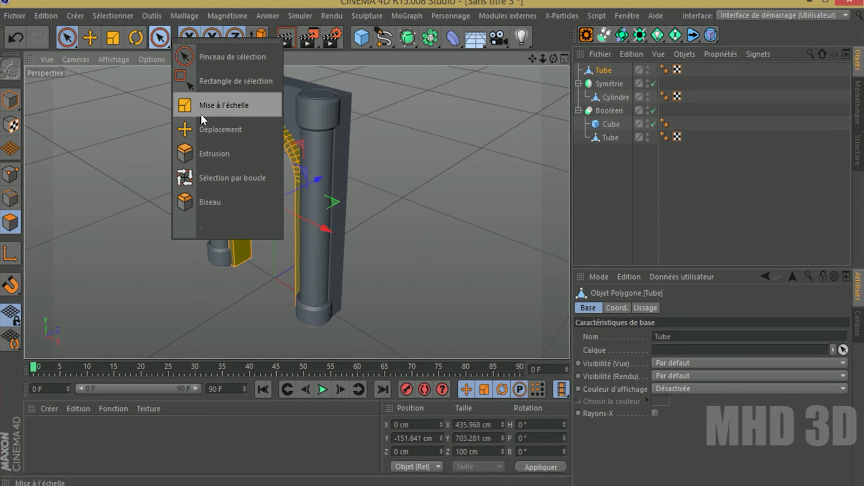
click(201, 192)
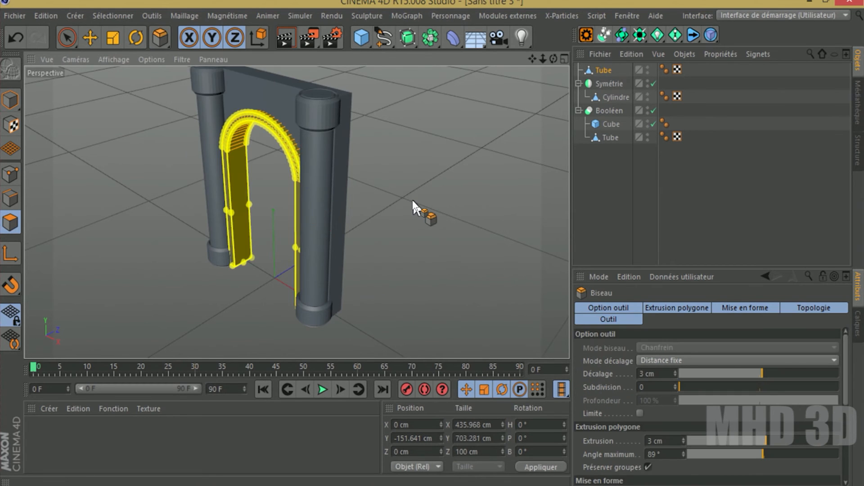
scroll(412, 199, up, 3)
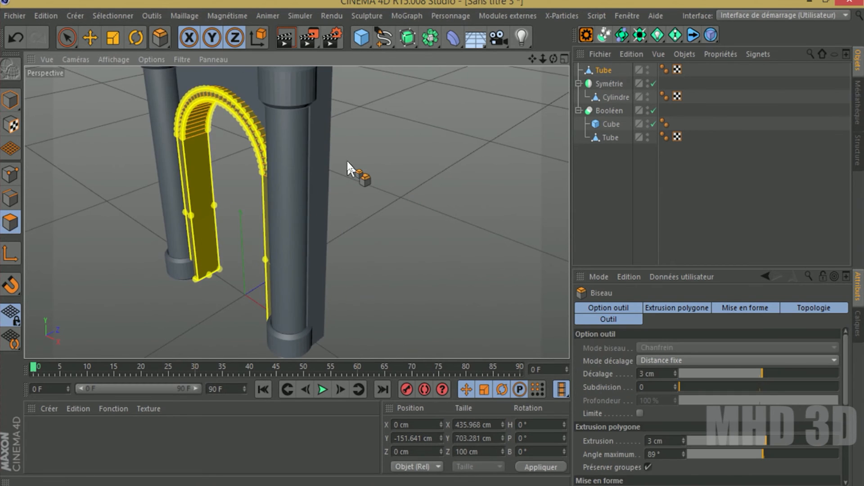
drag(347, 160, 360, 161)
drag(285, 161, 297, 162)
click(10, 100)
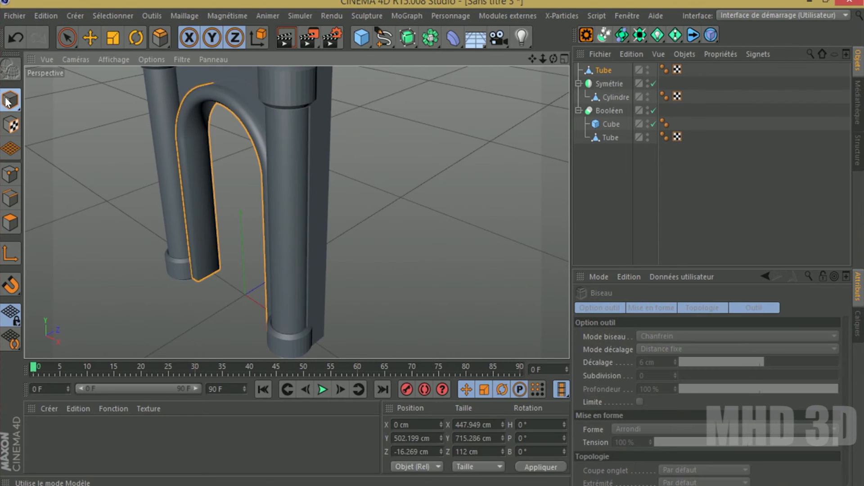
click(594, 182)
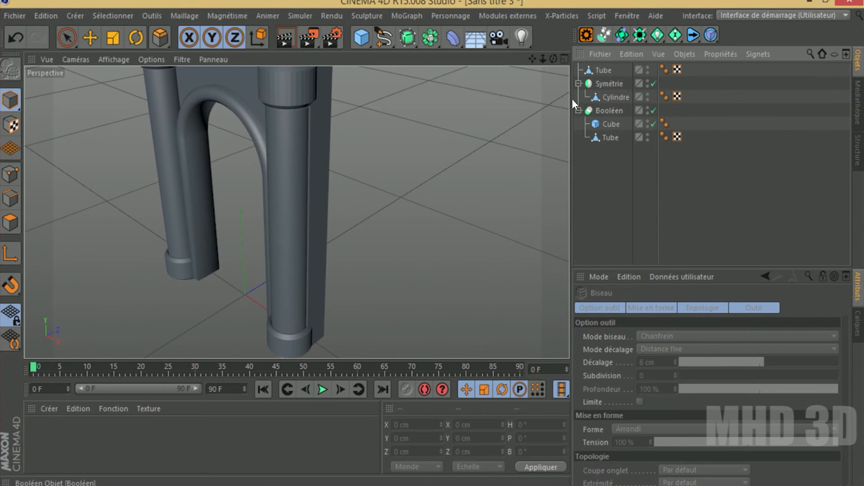
click(90, 37)
mouse_move(553, 59)
mouse_down()
mouse_move(543, 60)
mouse_move(554, 59)
mouse_up()
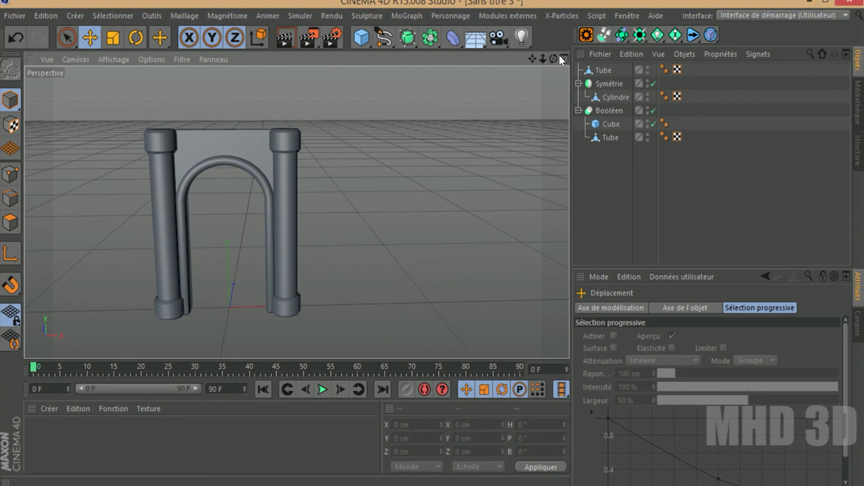
Save the project to the desktop under the file name dome.
click(10, 17)
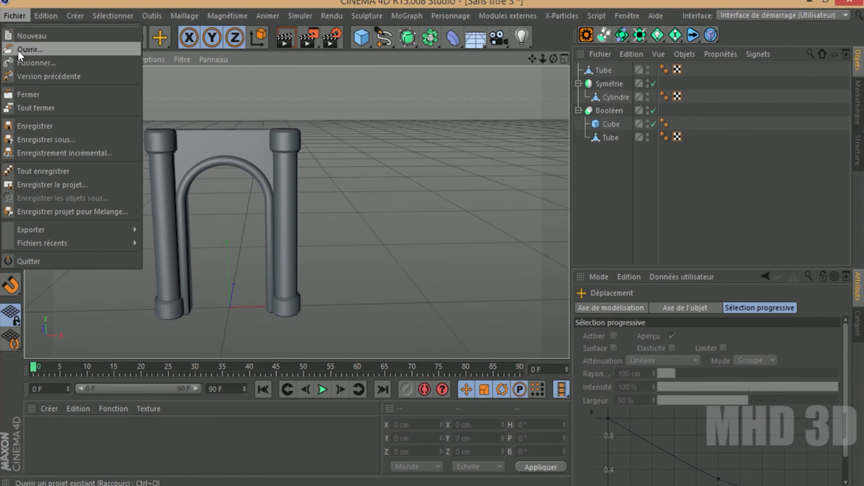
click(23, 124)
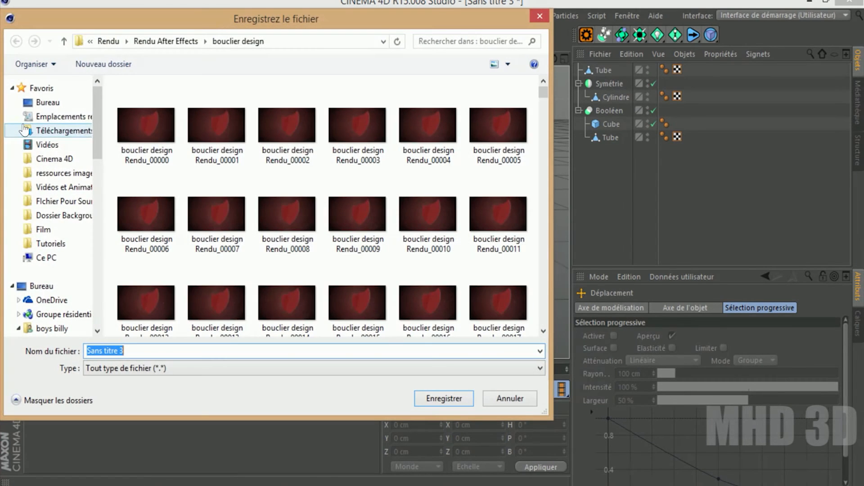
click(65, 102)
click(132, 351)
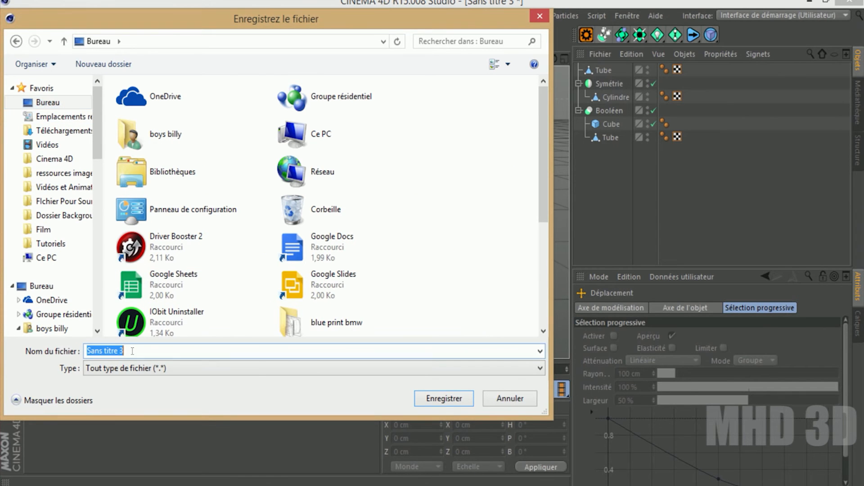
text(dome)
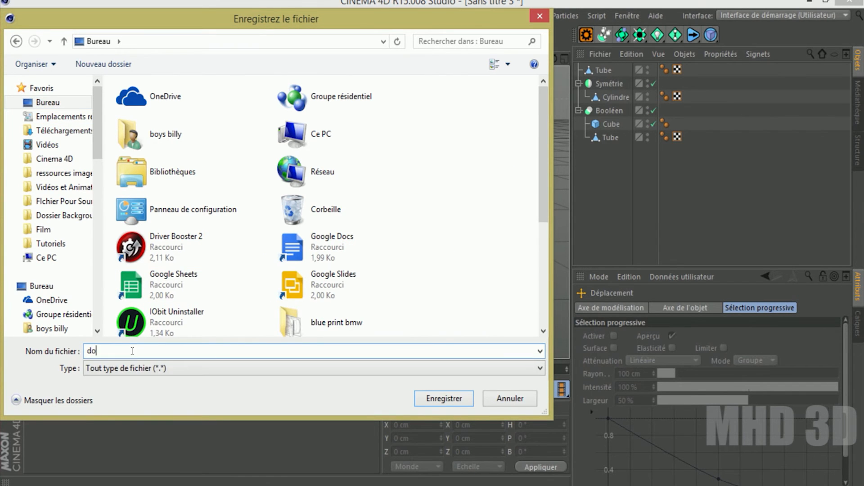
key(Return)
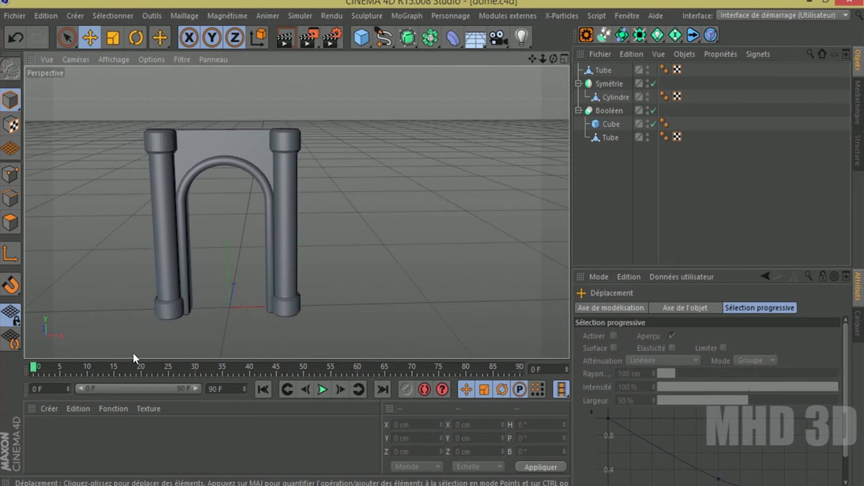
mouse_move(533, 58)
mouse_down()
mouse_move(547, 56)
mouse_move(296, 212)
mouse_up()
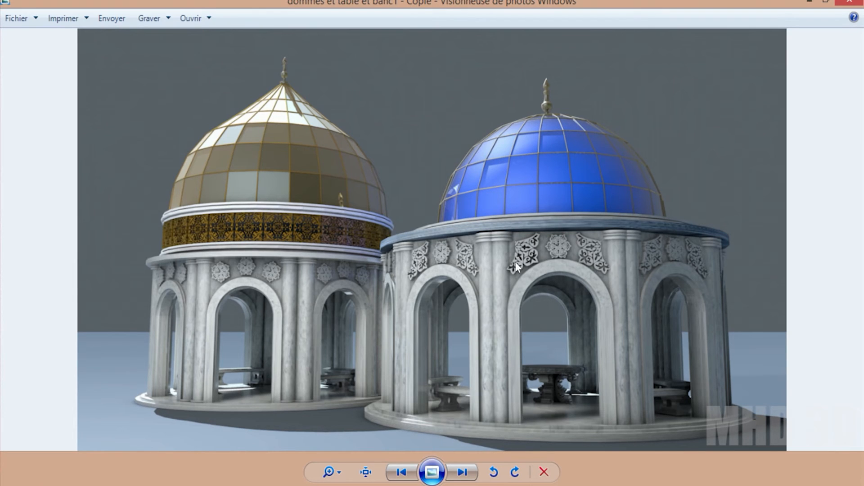
mouse_move(505, 484)
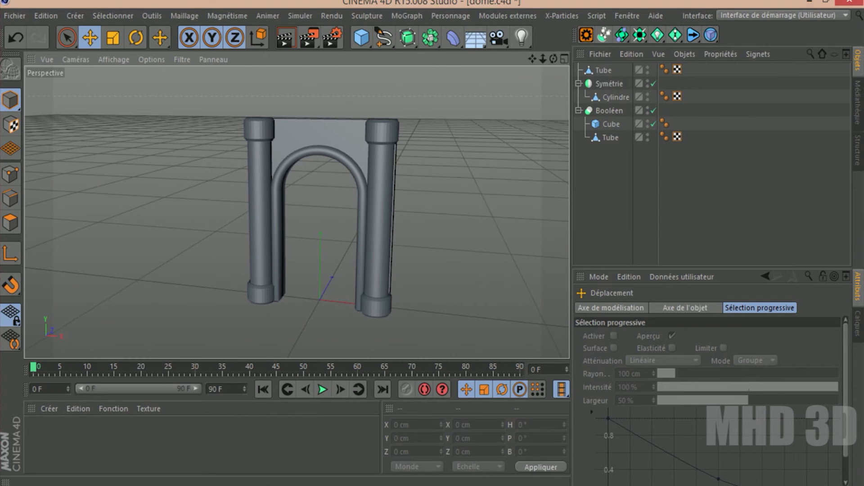
scroll(373, 209, up, 2)
scroll(373, 208, up, 3)
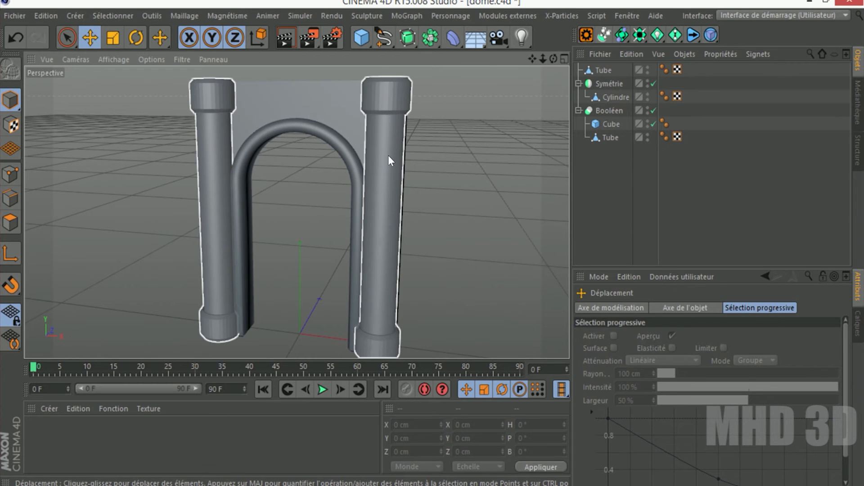
click(609, 96)
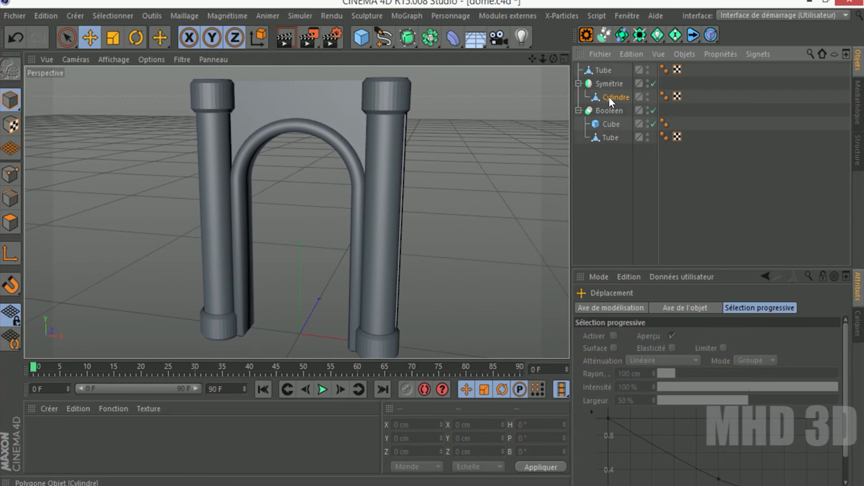
click(115, 39)
drag(463, 229, 450, 235)
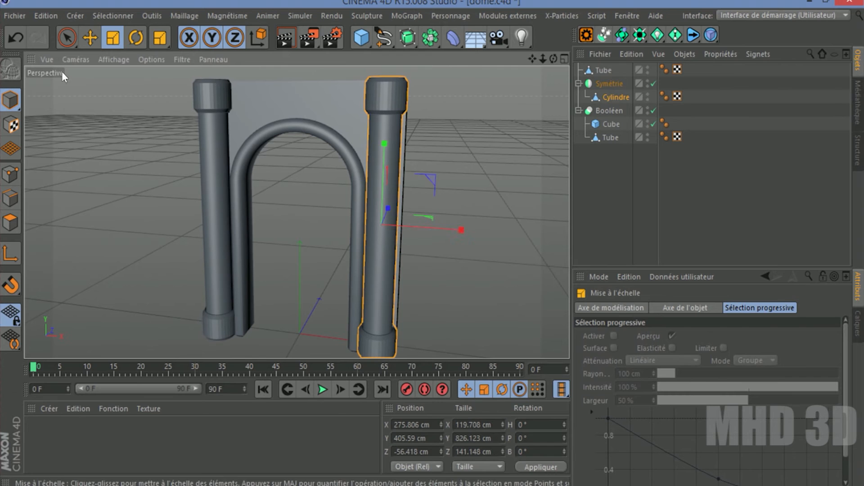
click(90, 38)
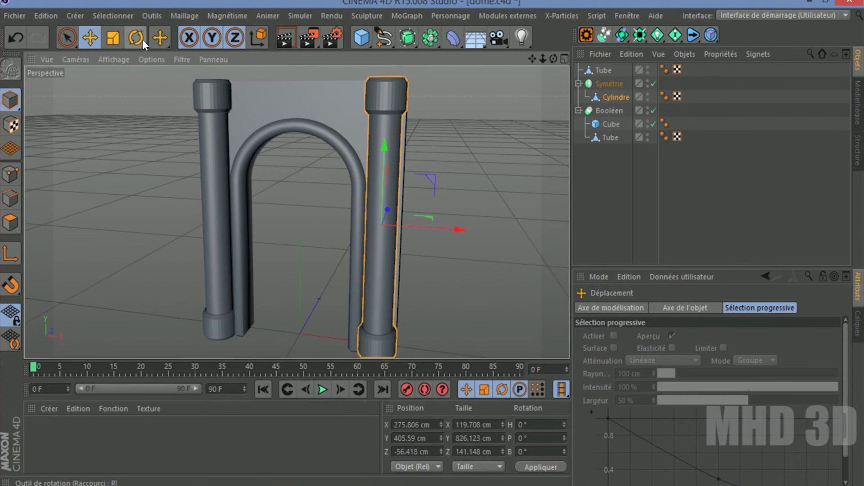
mouse_move(554, 59)
mouse_down()
mouse_move(523, 118)
mouse_move(557, 59)
mouse_up()
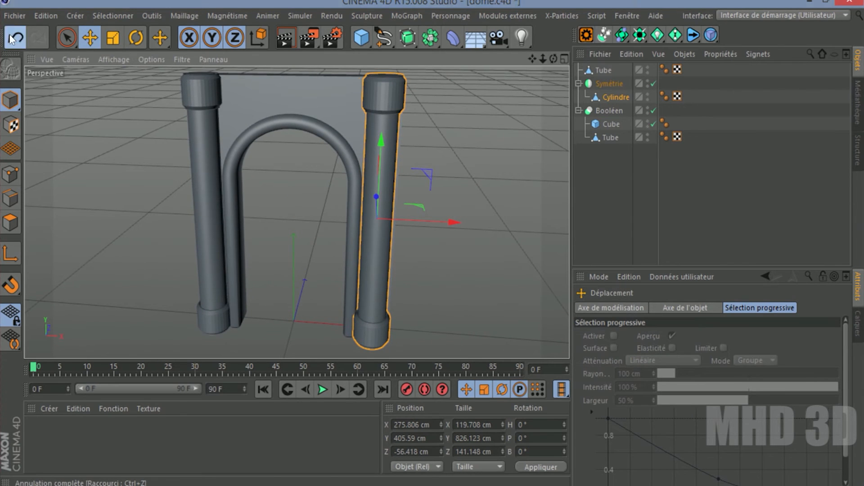
click(15, 37)
Scale the mirrored column to about 131 cm across and 802 cm tall, and raise it to about Y 416 cm.
key(t)
drag(98, 168, 64, 185)
mouse_move(381, 138)
mouse_down()
mouse_move(380, 129)
mouse_move(380, 137)
mouse_up()
click(90, 40)
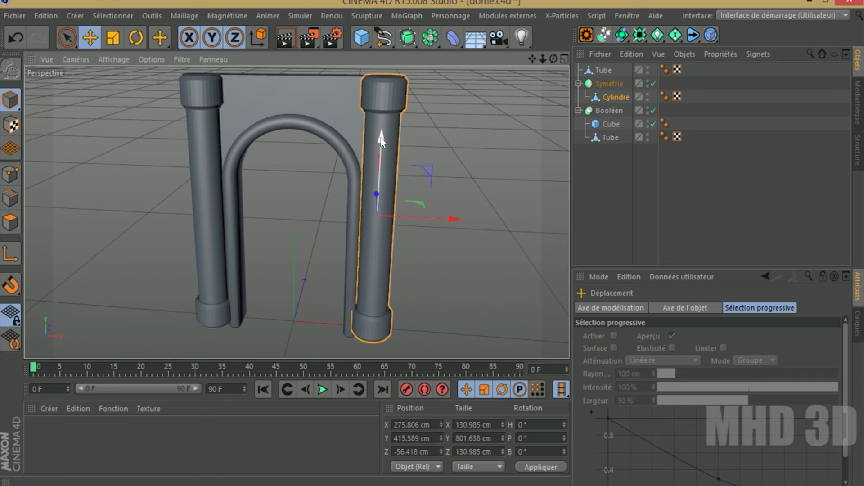
drag(554, 59, 534, 62)
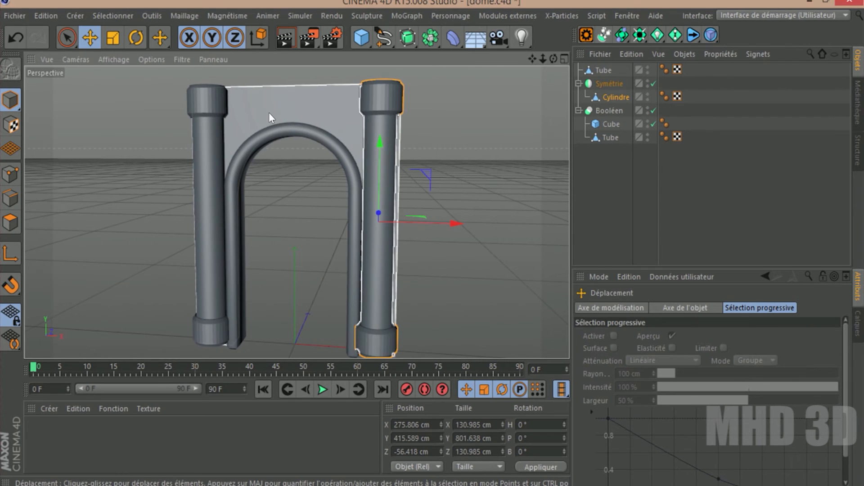
Save the dome project and switch to Photoshop, with its window maximized.
click(14, 16)
click(28, 96)
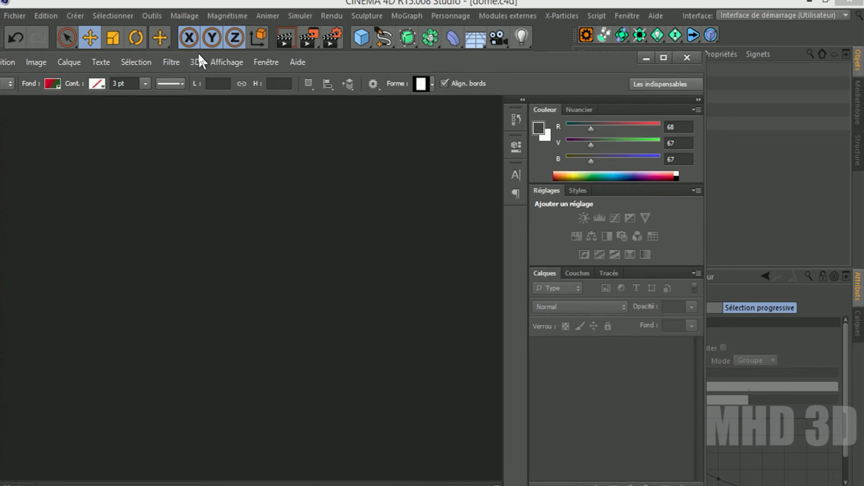
drag(198, 52, 327, 16)
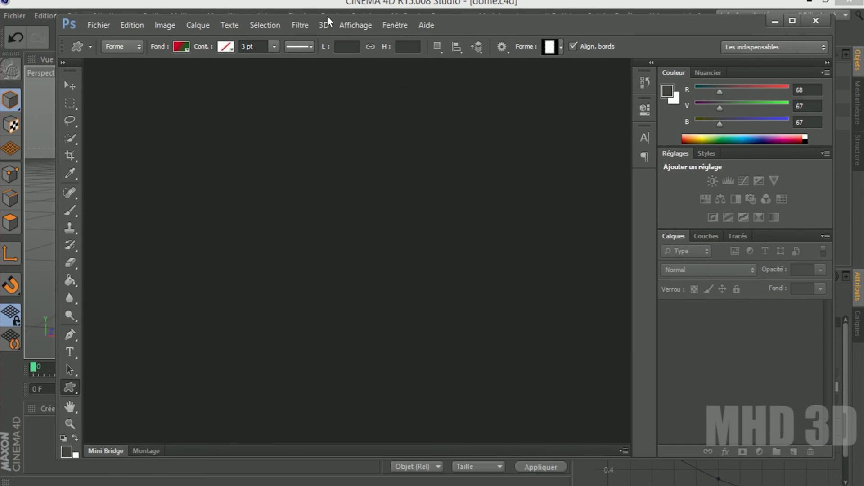
double_click(493, 27)
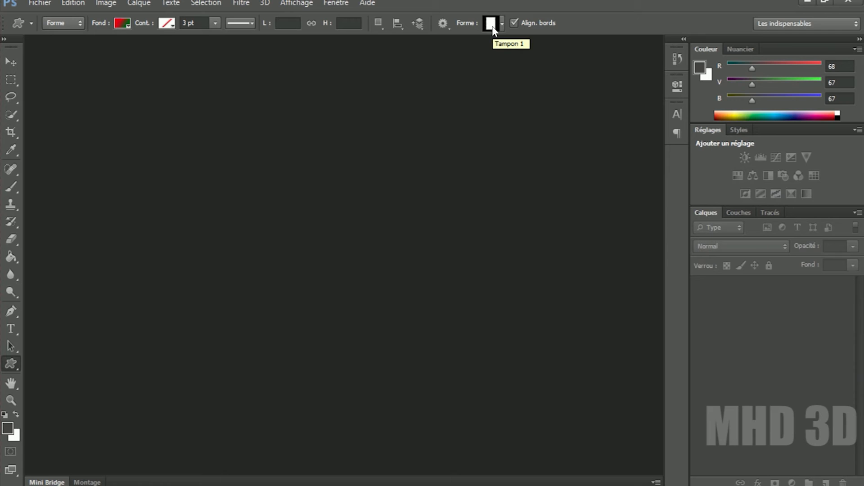
Activate the Custom Shape tool, look through the installed shape presets, and close the preset list.
right_click(16, 368)
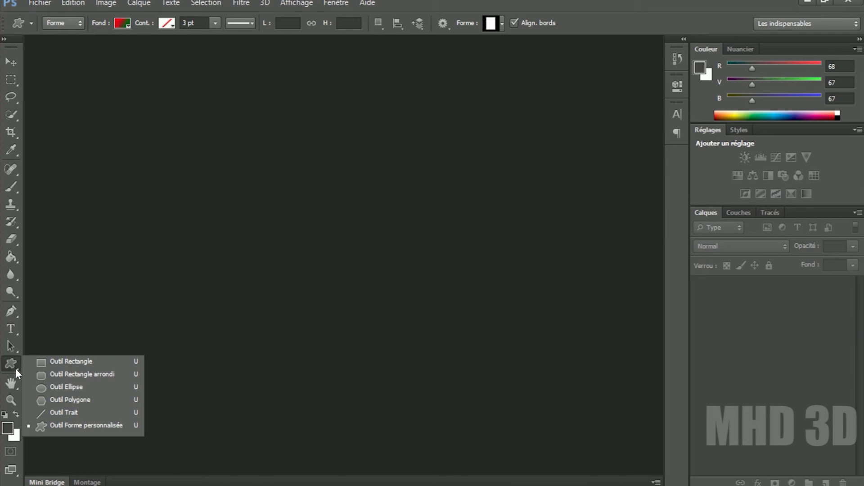
click(72, 362)
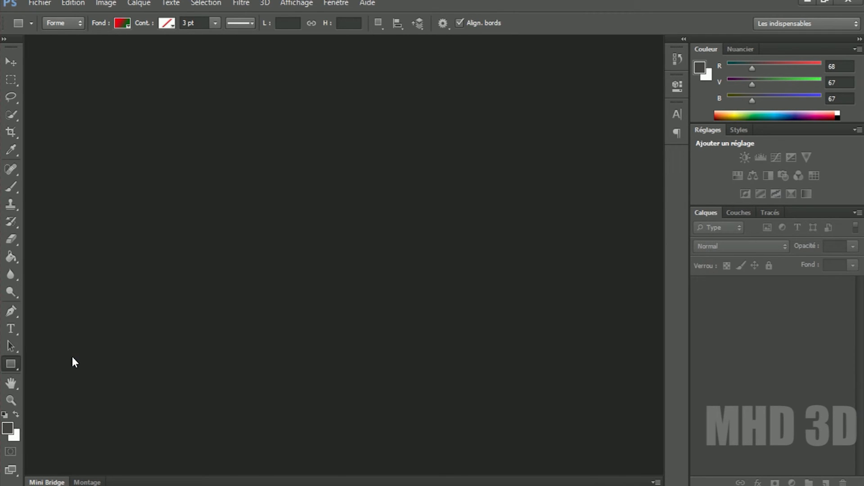
right_click(18, 369)
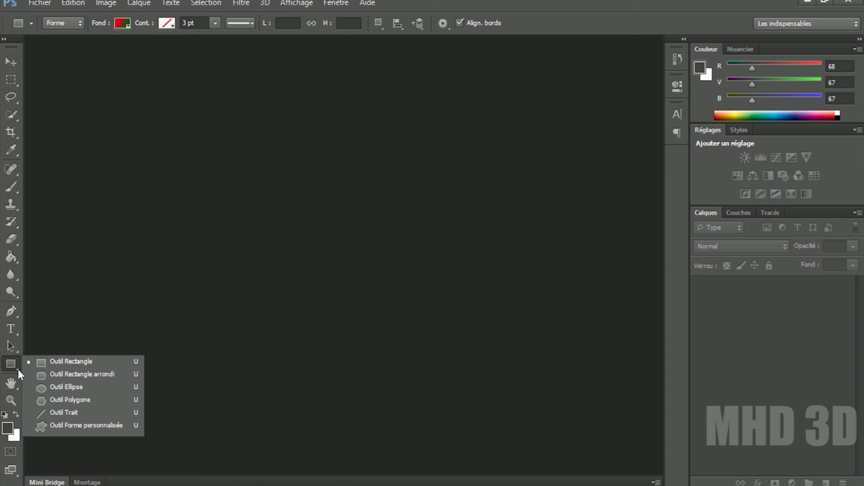
click(58, 427)
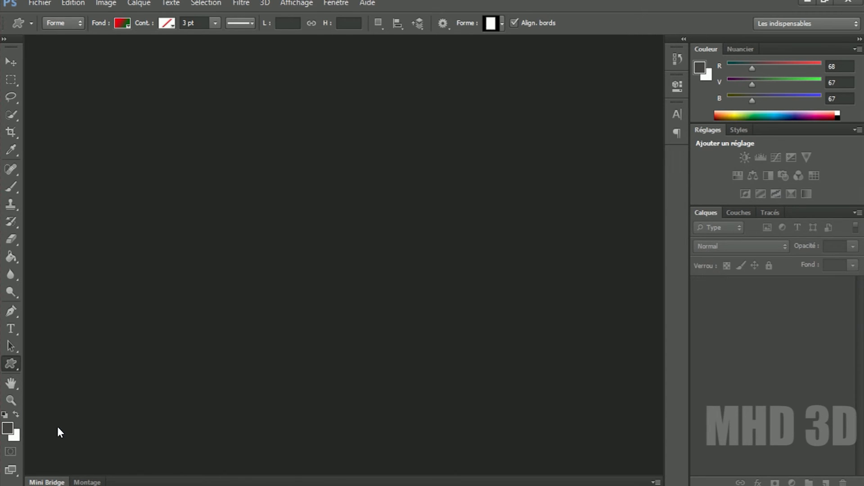
click(502, 26)
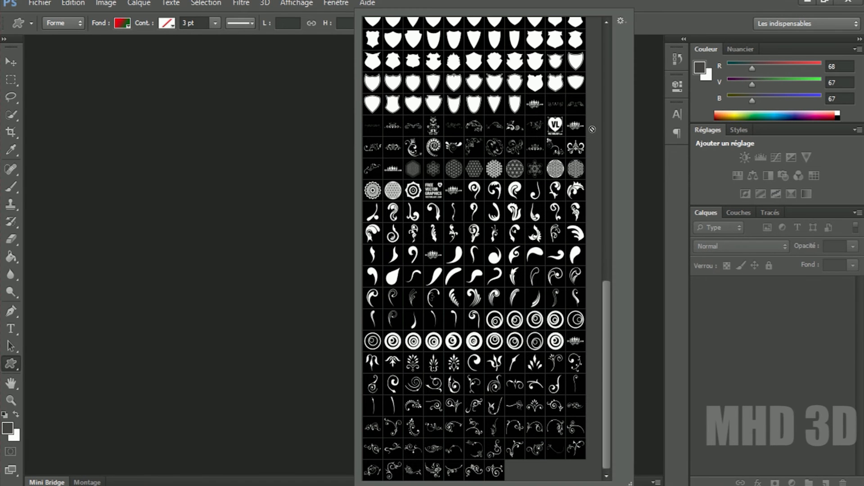
mouse_move(606, 315)
mouse_down()
mouse_move(609, 241)
mouse_move(609, 321)
mouse_up()
click(171, 410)
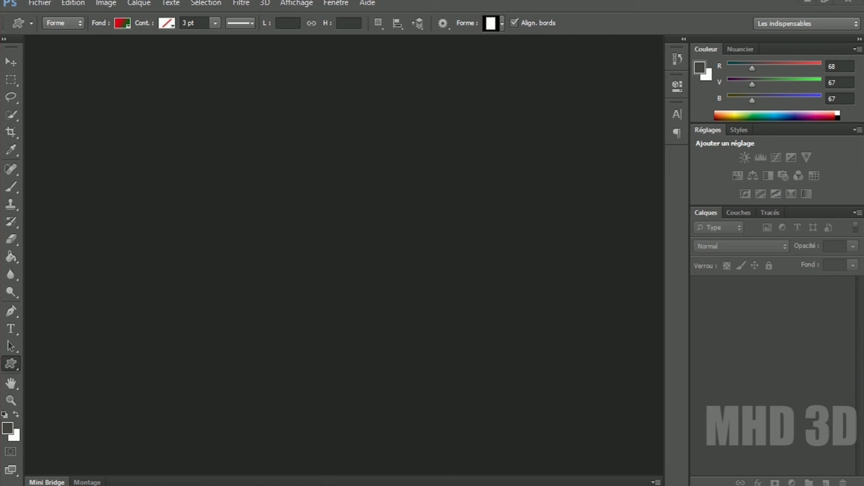
Bring up the Shapes Photosshop folder at full size and look through its shape files.
drag(863, 36, 319, 53)
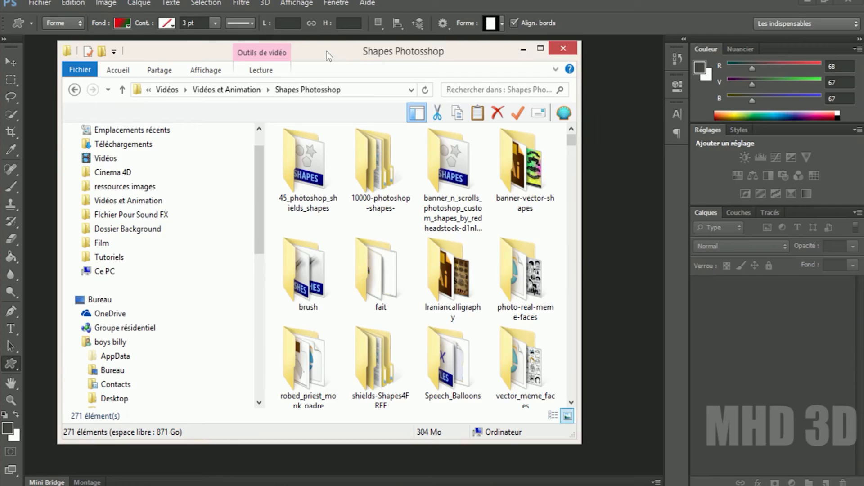
double_click(326, 52)
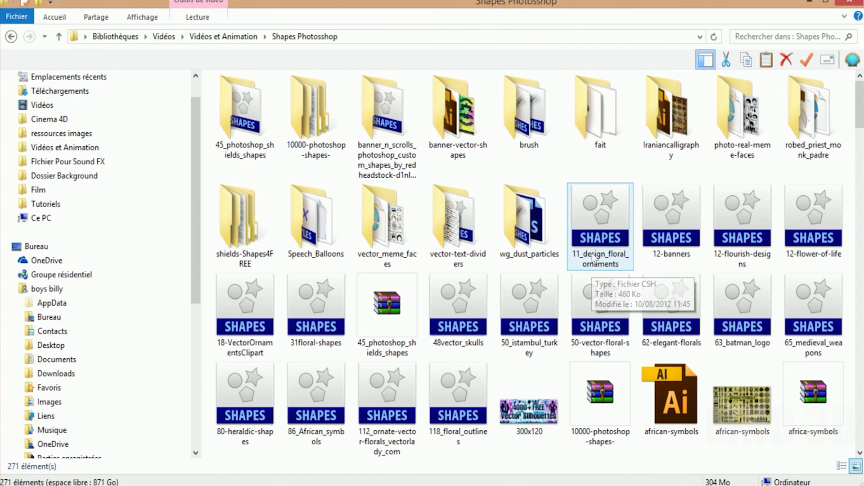
click(593, 266)
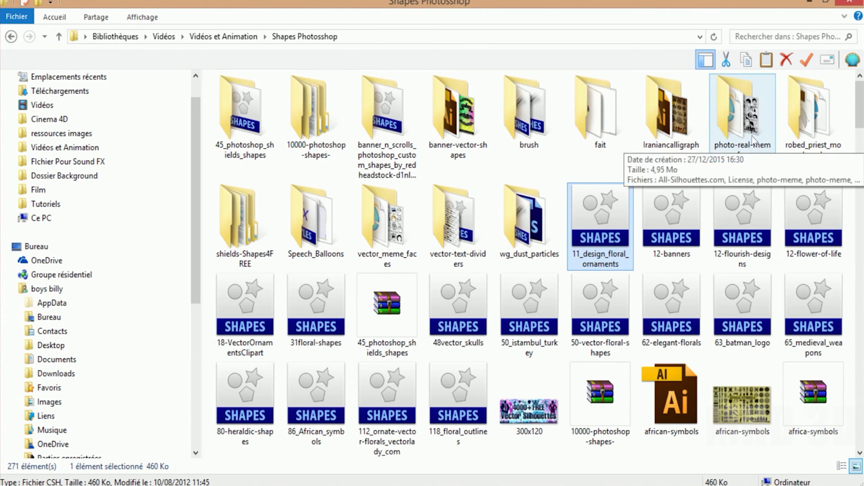
scroll(747, 144, down, 2)
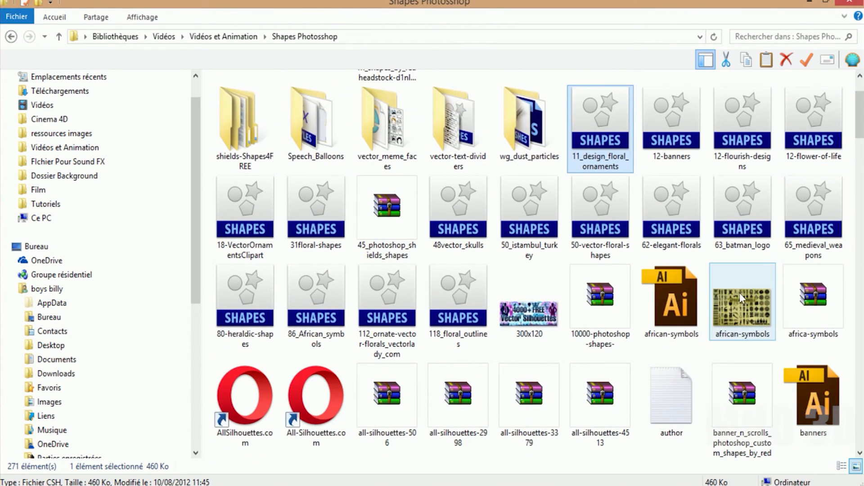
Examine the folder's preview images from 300x120 through elegant-florals for suitable ornaments, and close the viewer.
click(534, 320)
double_click(534, 320)
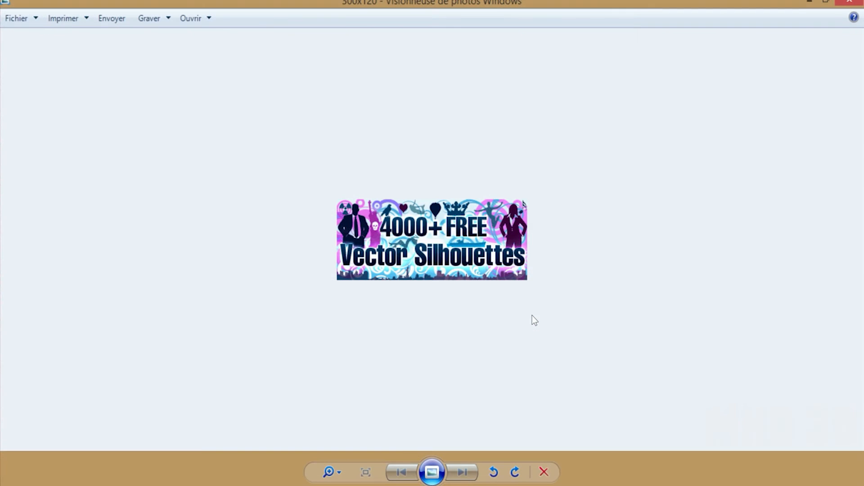
click(450, 471)
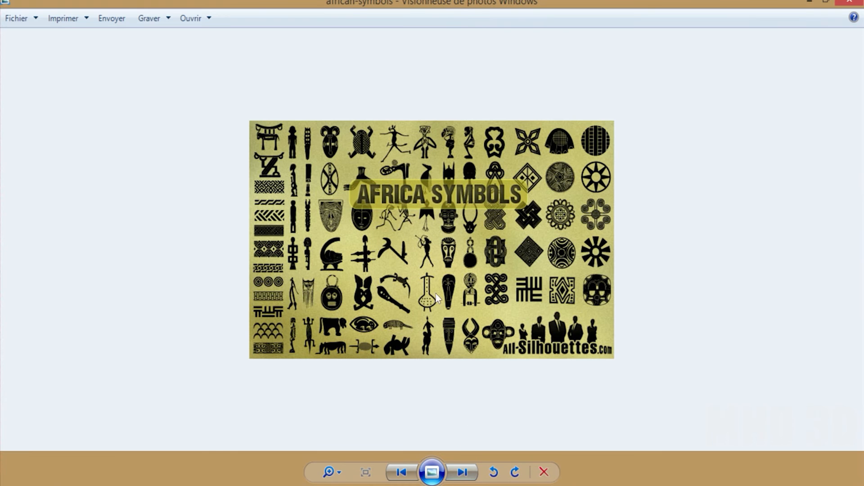
click(470, 477)
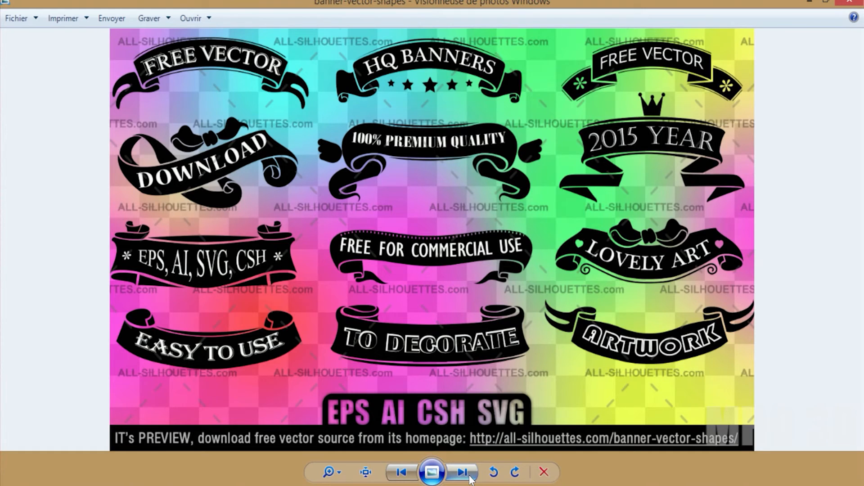
click(470, 477)
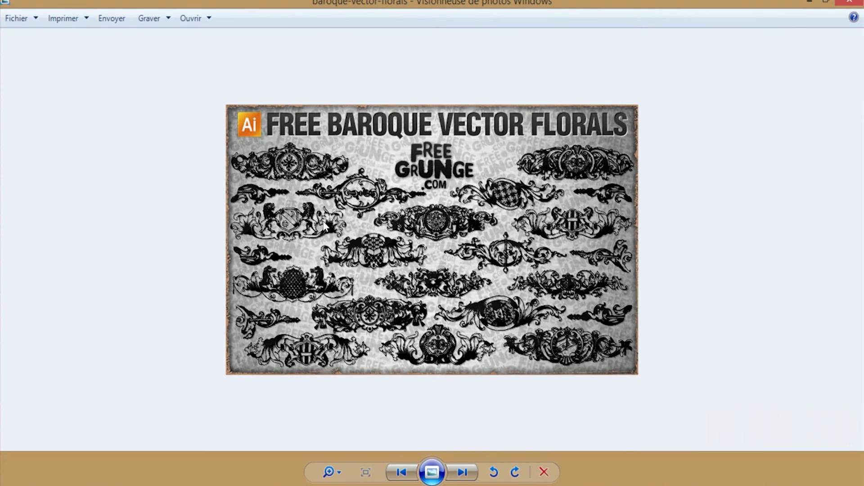
click(451, 469)
click(452, 470)
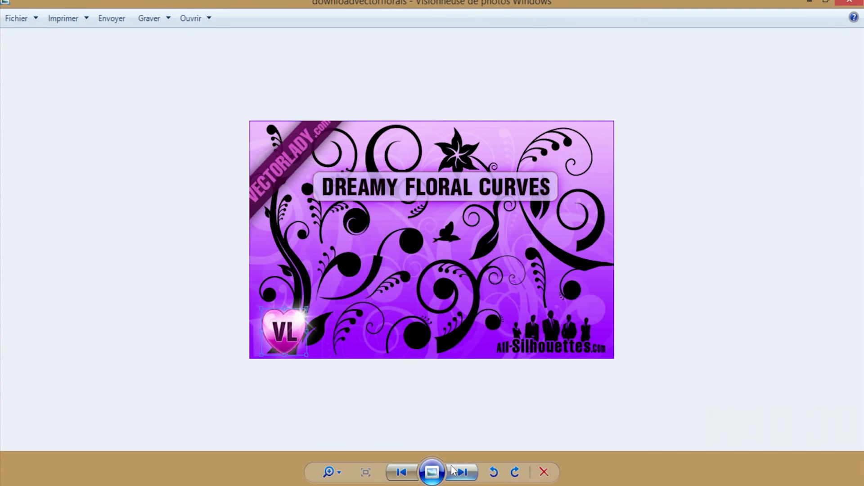
click(453, 471)
click(453, 470)
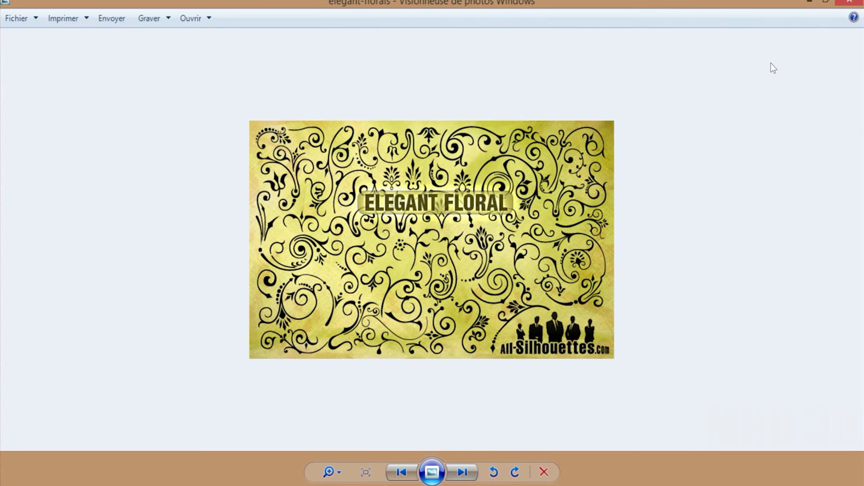
click(838, 3)
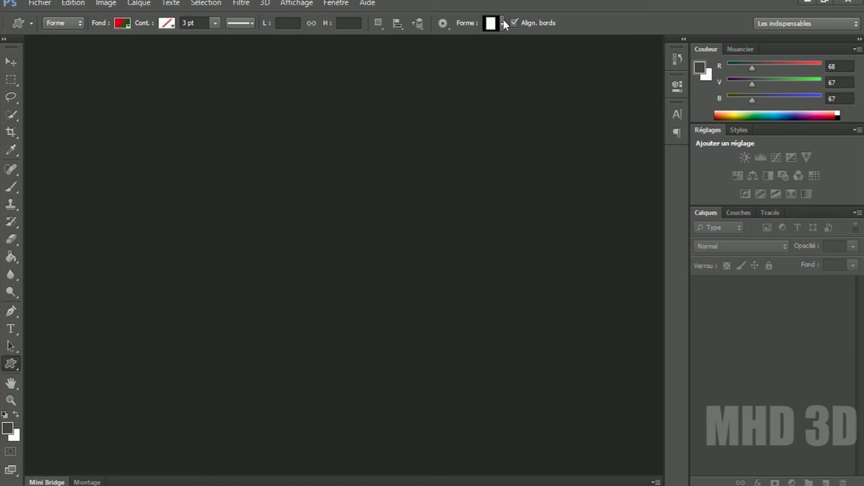
Load the Dreamy floral curves shape file into Photoshop's custom shape presets and look over the added shapes.
click(503, 22)
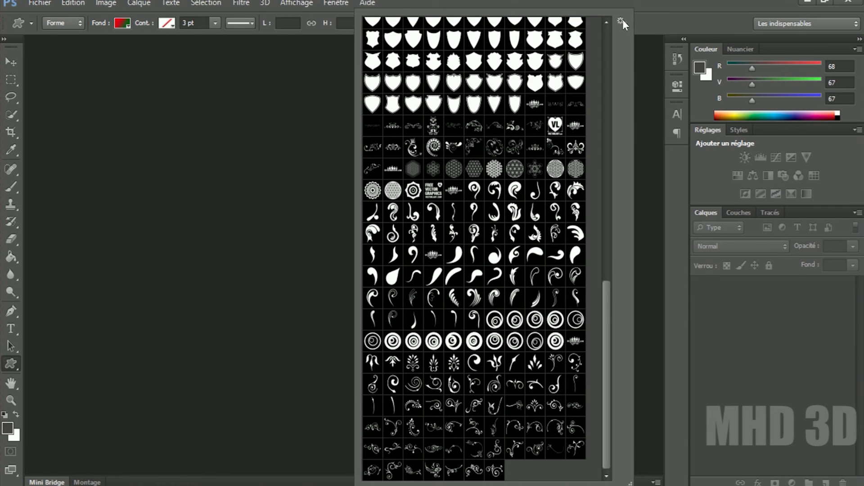
click(623, 20)
click(658, 166)
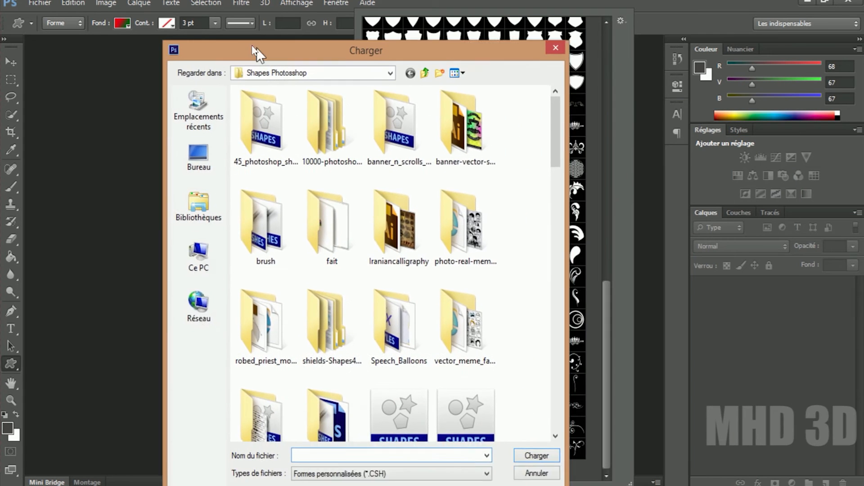
drag(257, 47, 226, 32)
drag(525, 124, 521, 247)
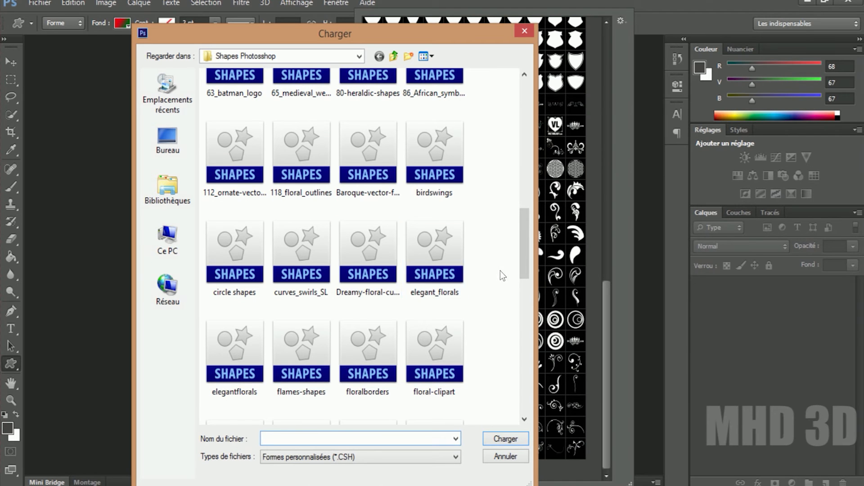
click(361, 263)
click(497, 437)
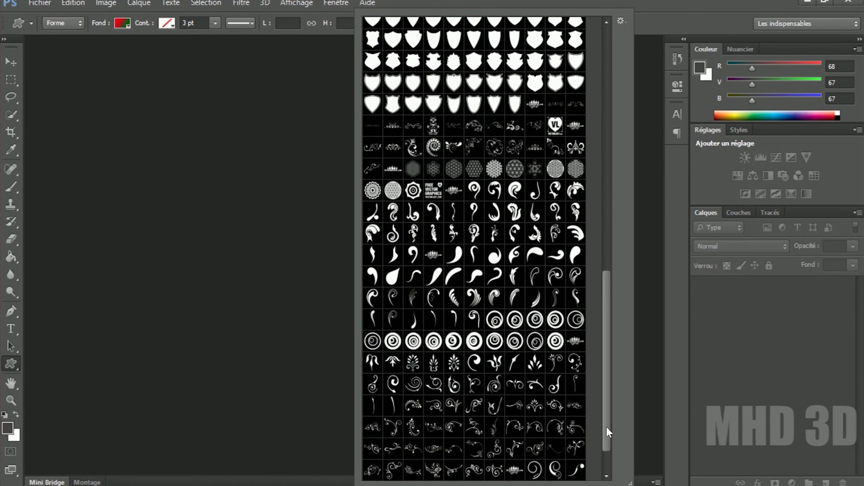
scroll(608, 432, down, 2)
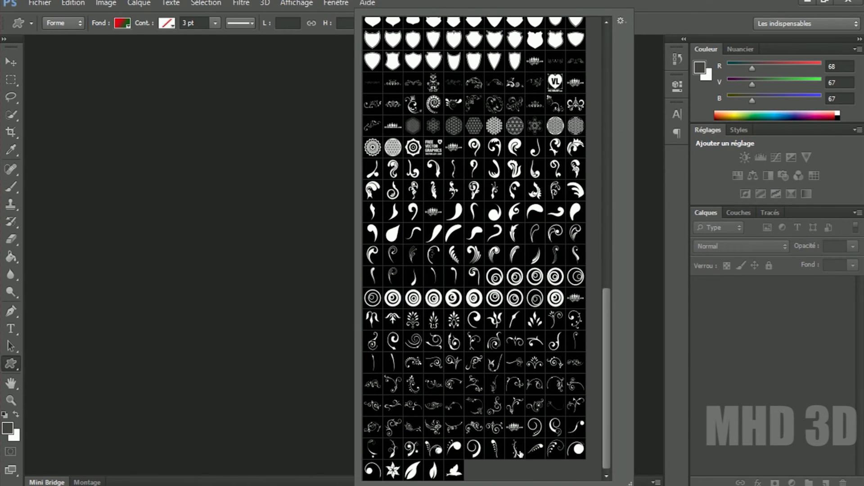
click(712, 323)
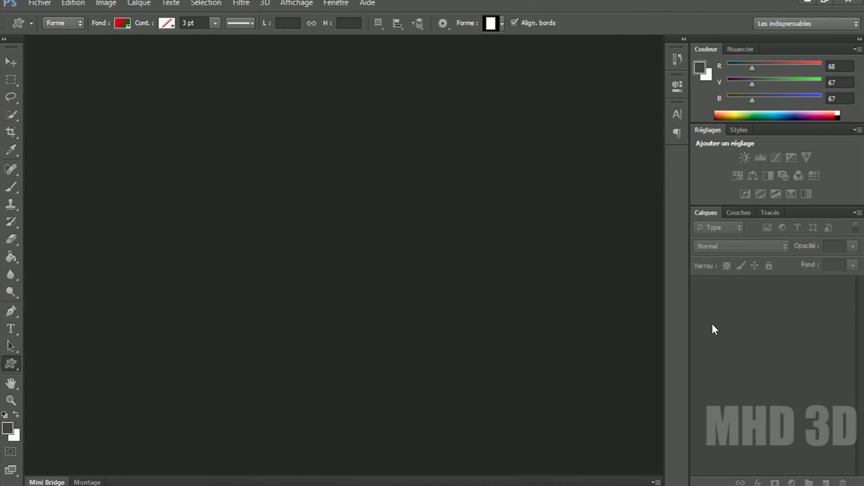
Create a new 1920 × 1080 pixel RGB document at 72 pixels per inch with a transparent background.
click(43, 3)
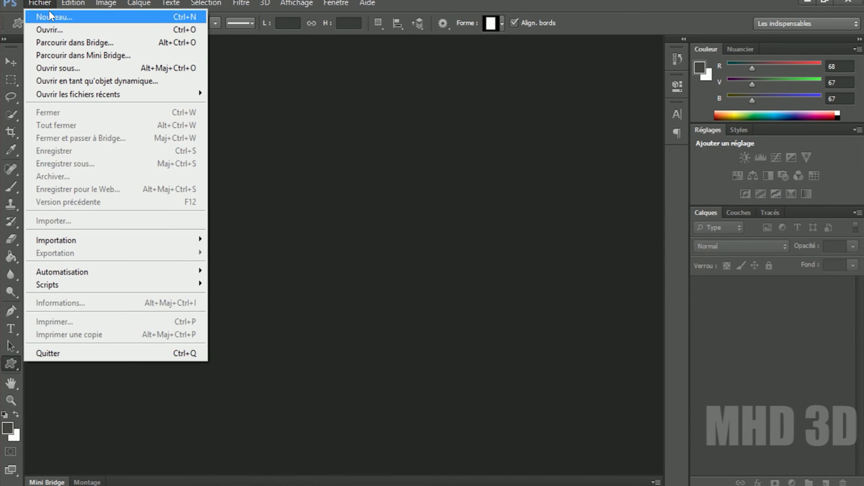
click(38, 4)
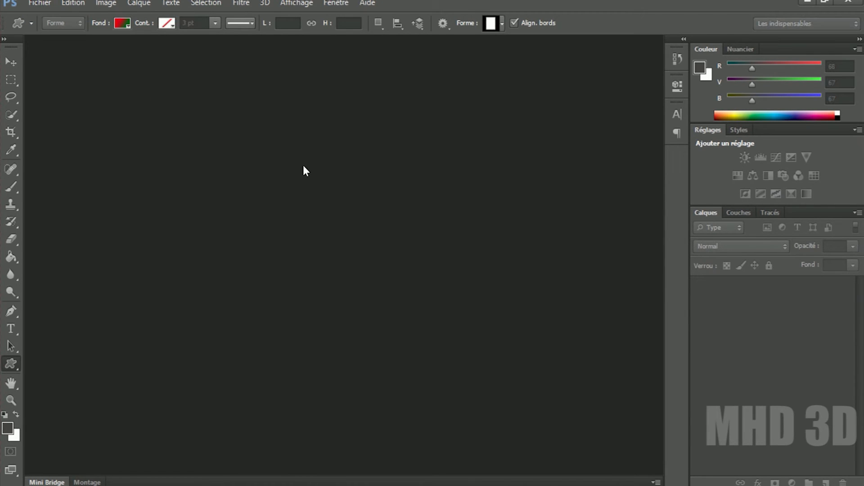
key(ctrl+n)
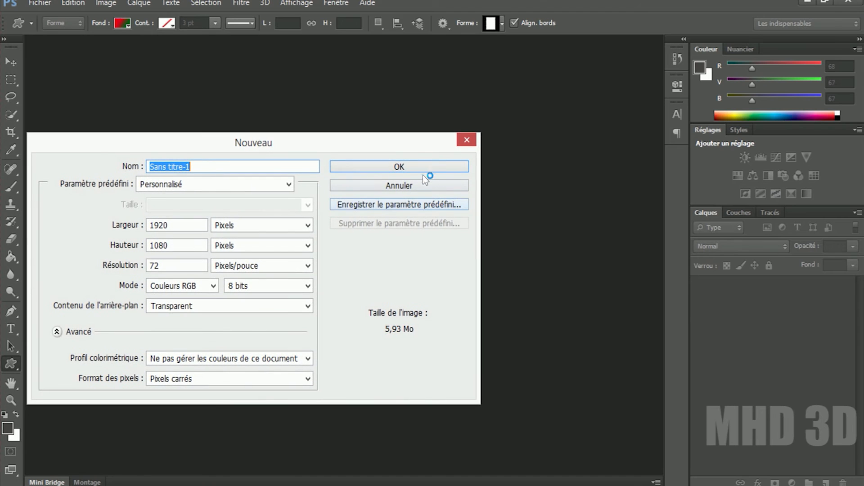
click(419, 164)
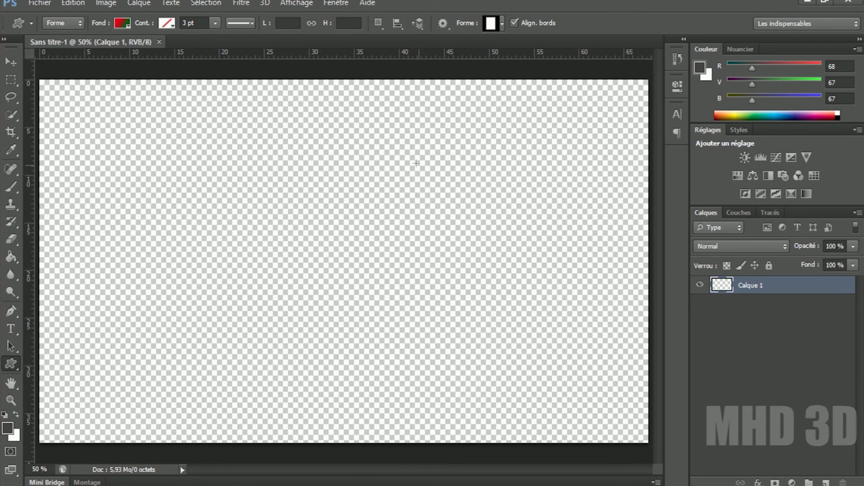
Draw a floral scroll corner ornament about 422 × 408 px on the left half of the canvas as a custom shape.
click(501, 26)
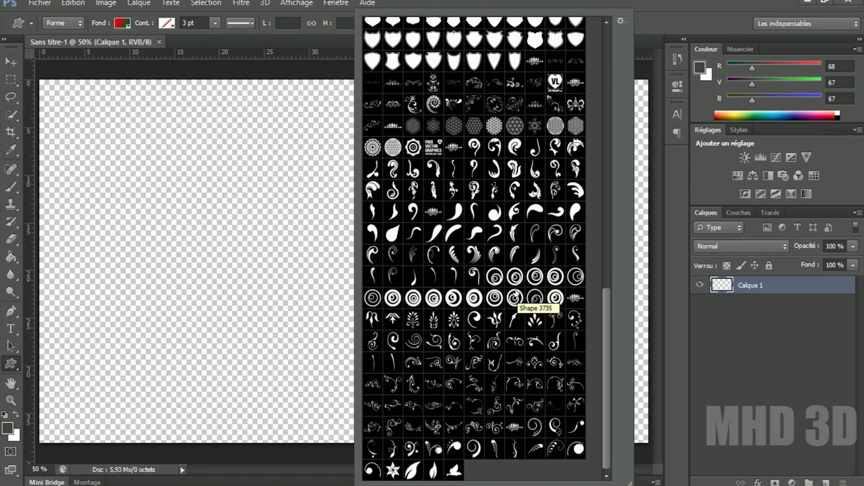
click(396, 429)
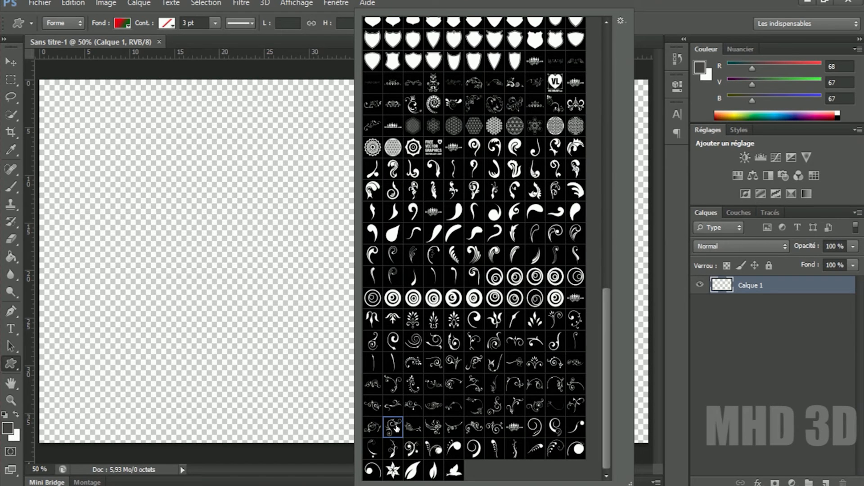
drag(234, 167, 101, 304)
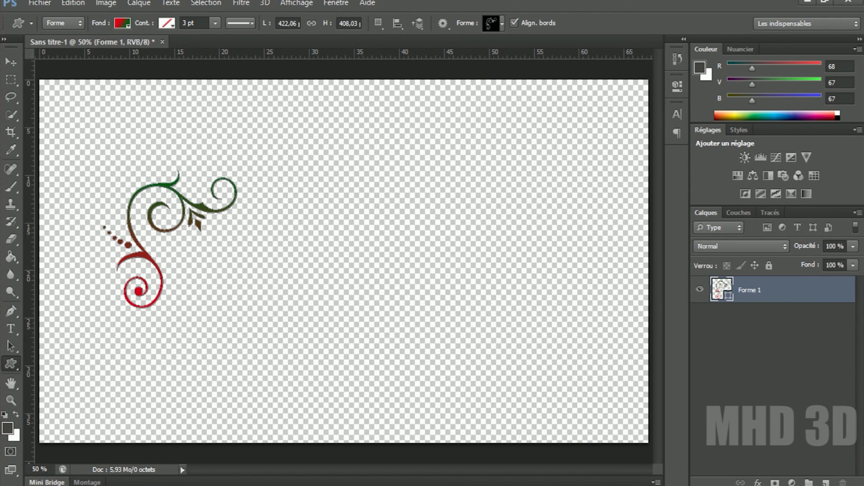
Export the ornament's shape path to the desktop as an Adobe Illustrator file named deco1.
click(763, 212)
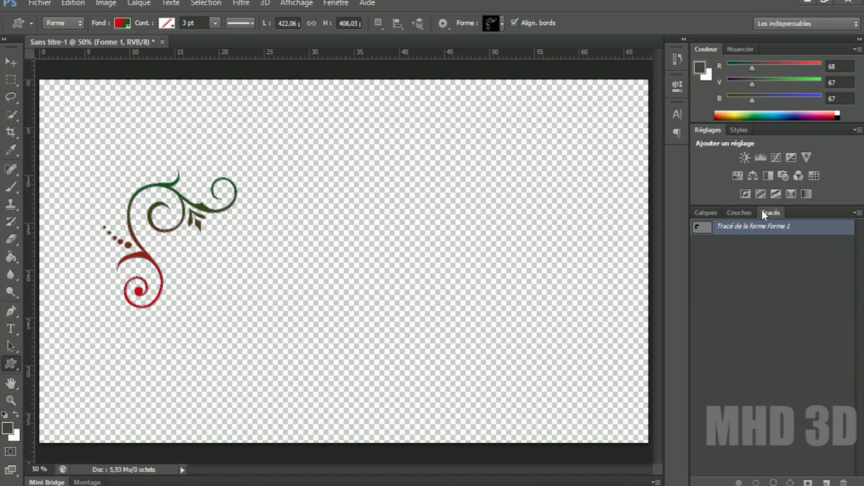
click(35, 3)
mouse_move(89, 250)
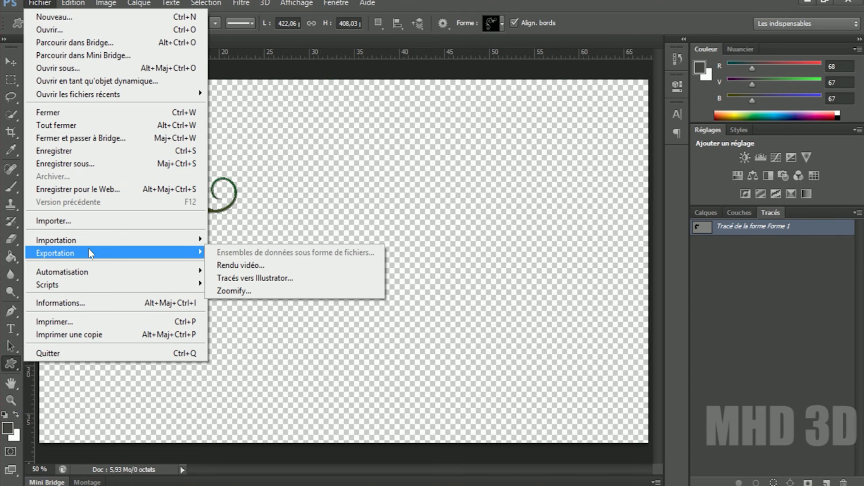
click(247, 277)
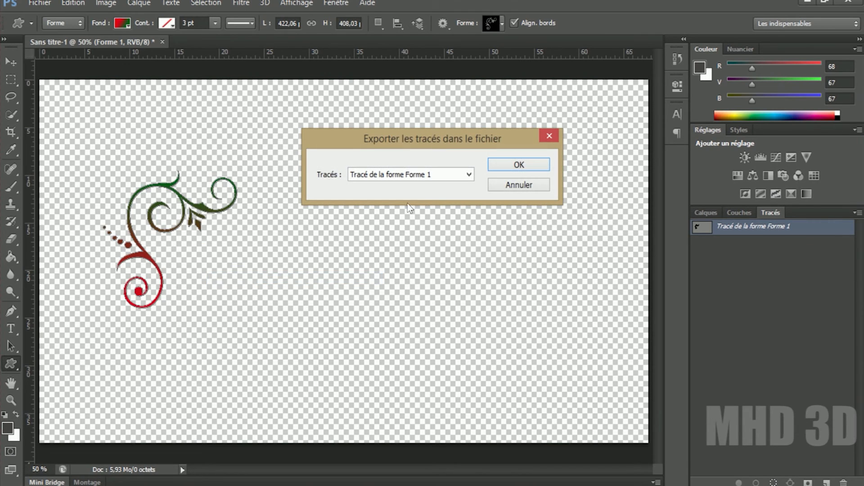
click(501, 169)
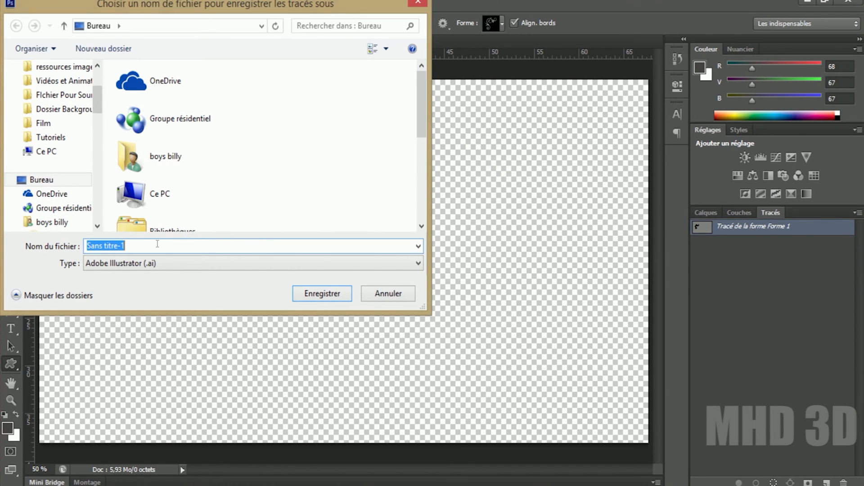
text(deco)
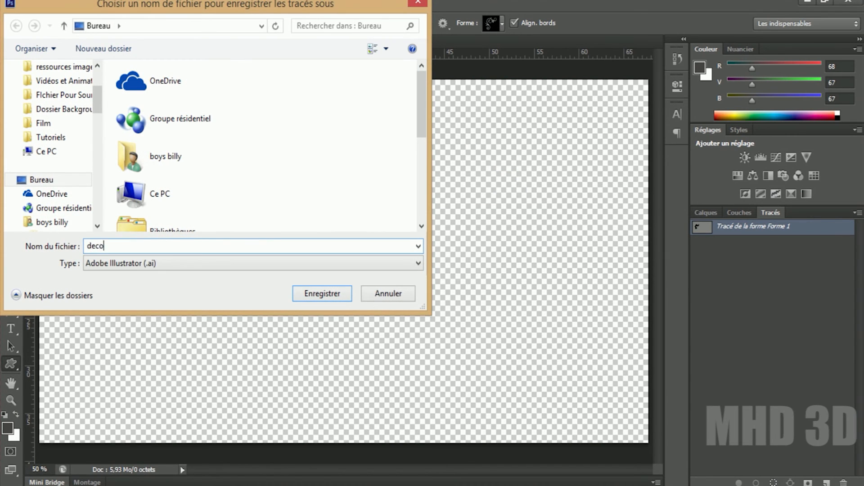
text(1)
click(322, 294)
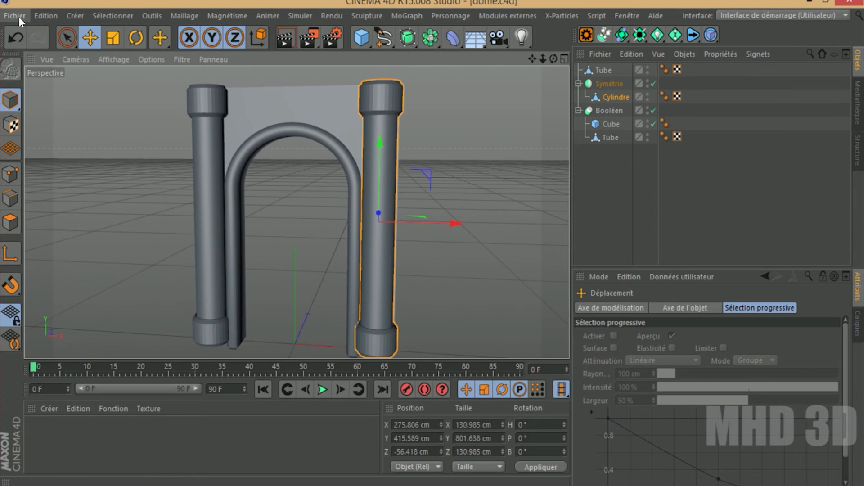
Merge the deco1 Illustrator file from the desktop into the dome scene in Cinema 4D with the import options as offered.
click(18, 17)
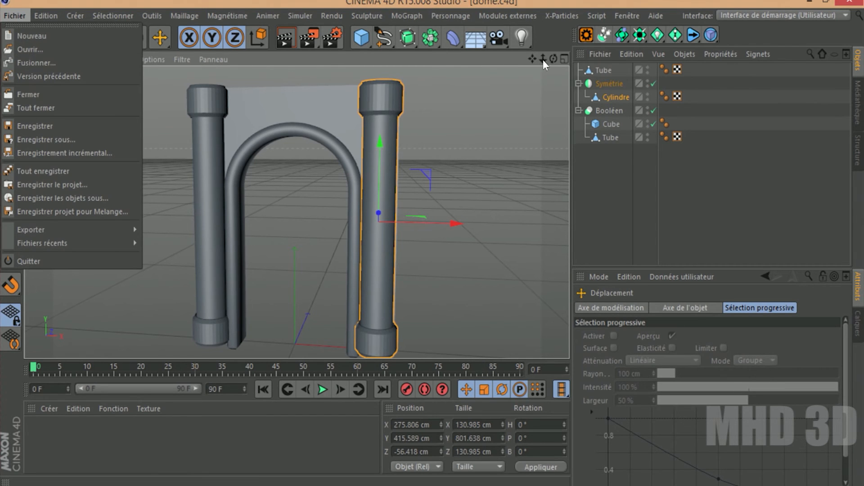
click(604, 56)
click(604, 56)
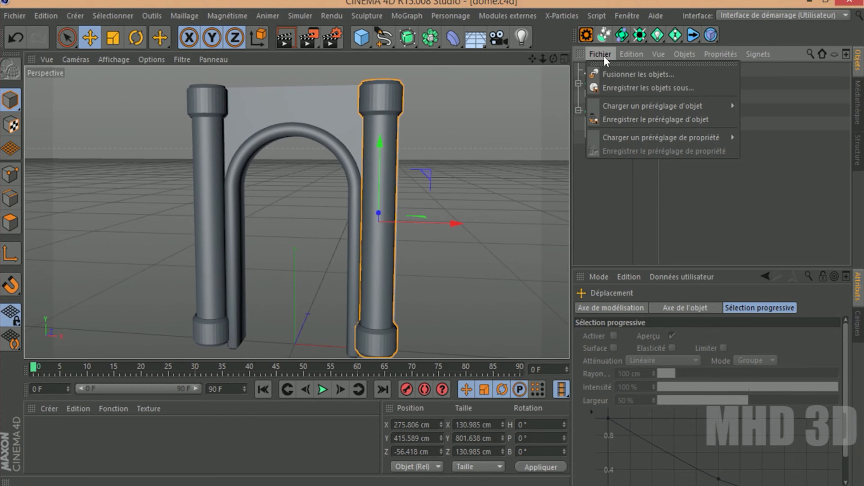
click(10, 8)
click(11, 15)
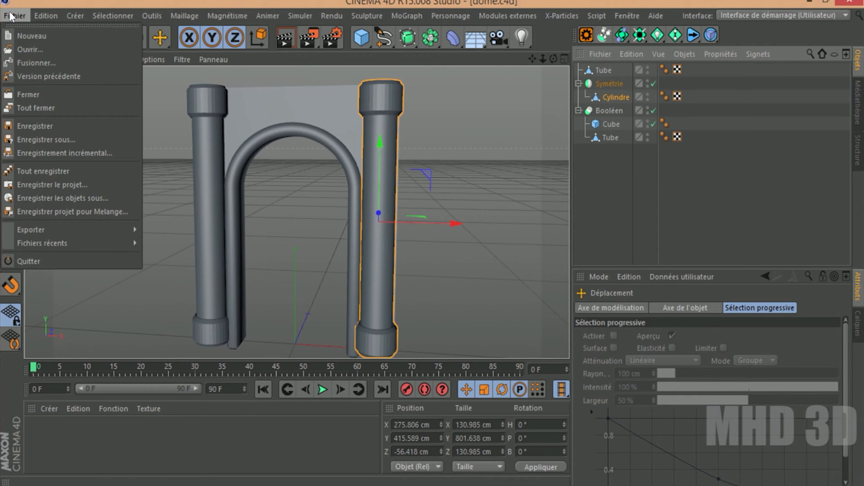
click(20, 62)
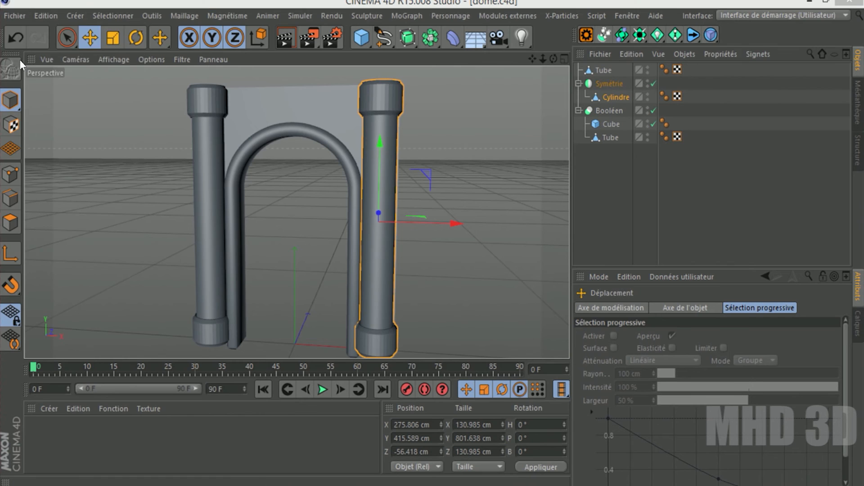
drag(543, 151, 545, 245)
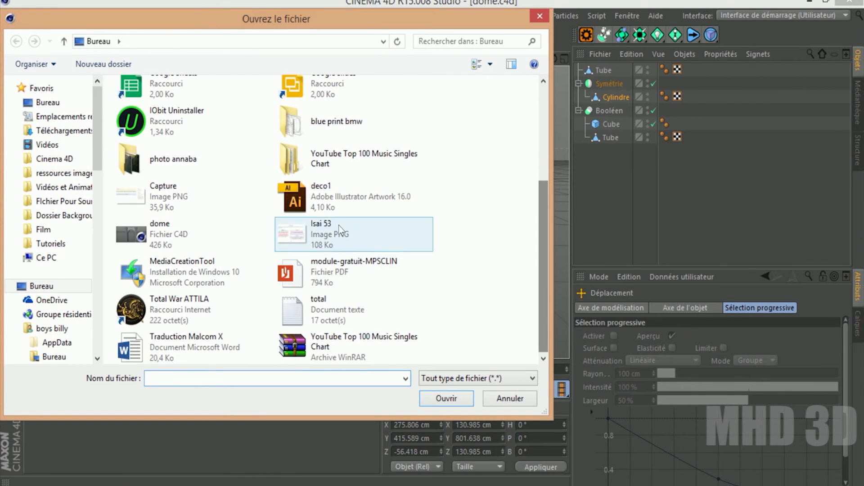
click(313, 191)
click(443, 393)
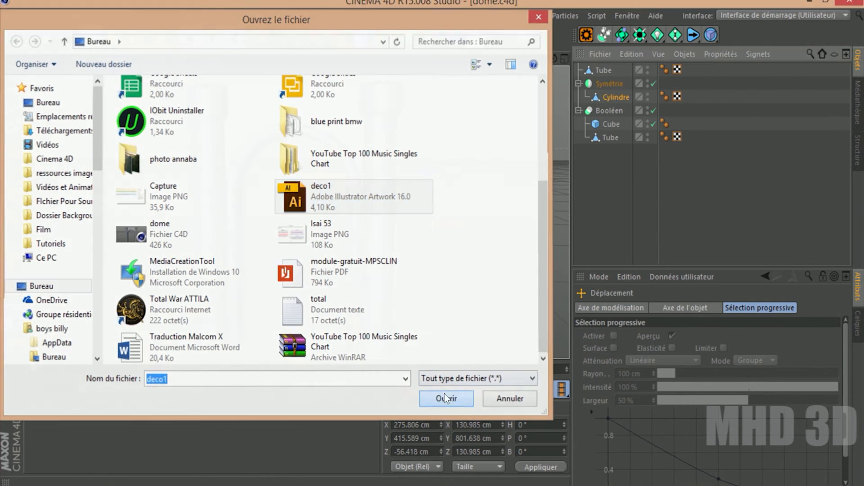
click(419, 472)
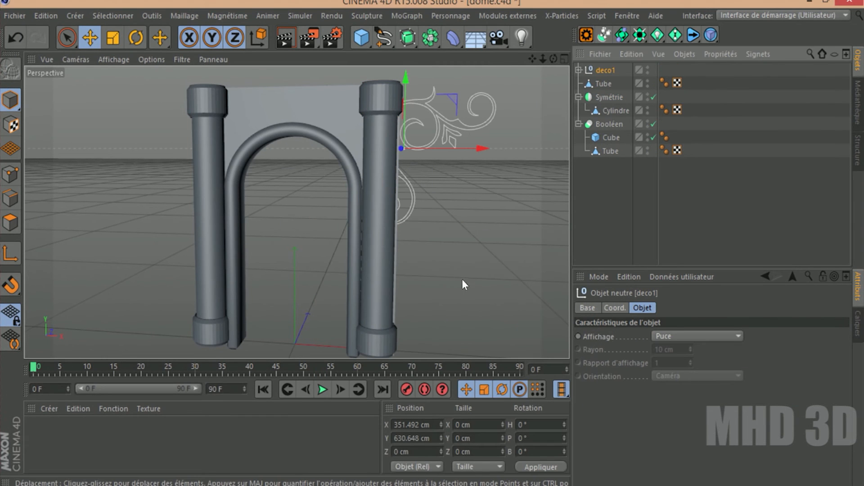
Move the deco1 ornament clear of the pavilion along X, to about 503 cm.
drag(543, 59, 543, 59)
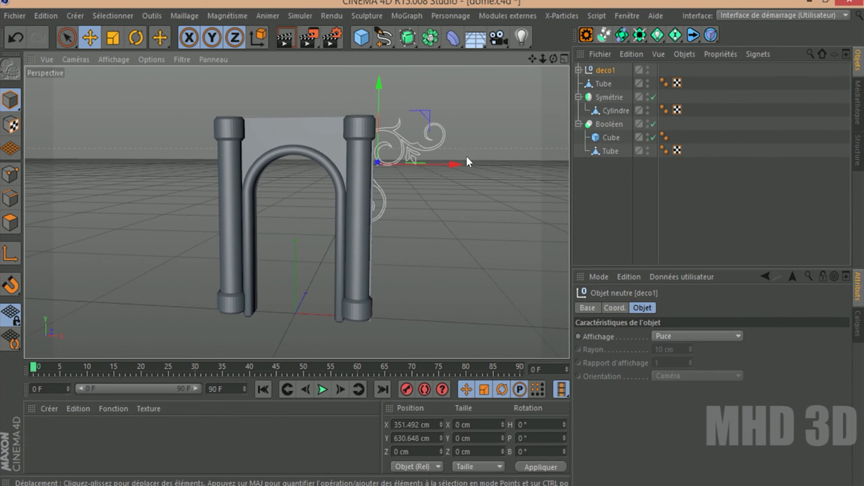
drag(458, 163, 496, 164)
drag(554, 59, 538, 83)
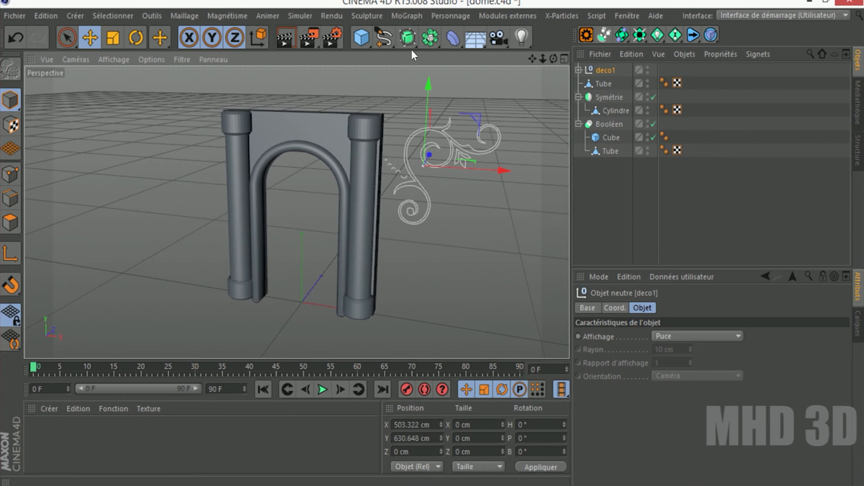
Add an Extrude (Extrusion) object and make the deco1 group its child.
drag(413, 45, 582, 56)
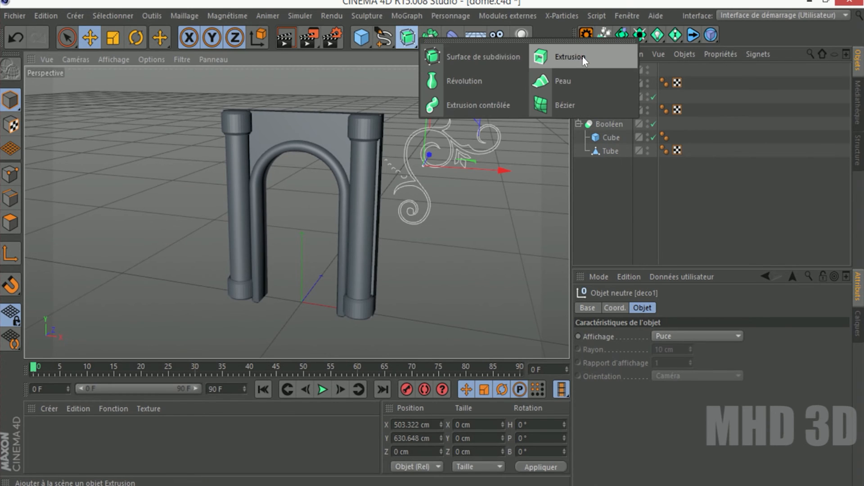
click(582, 56)
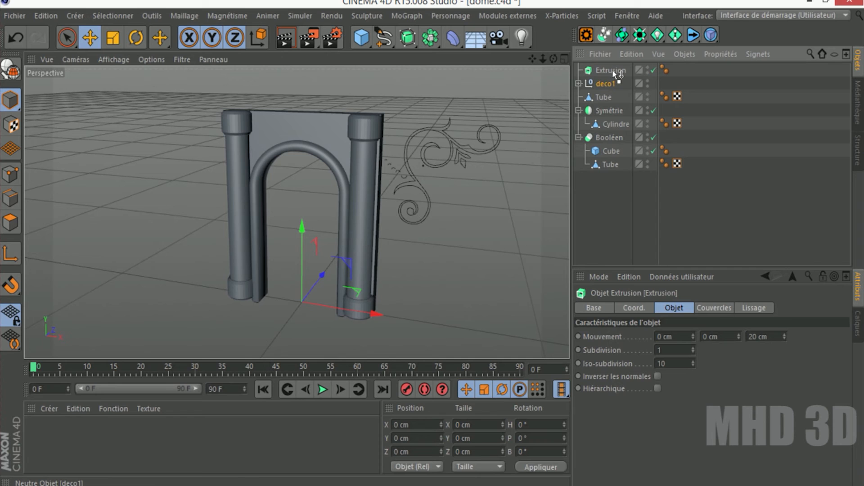
drag(612, 69, 612, 70)
click(611, 71)
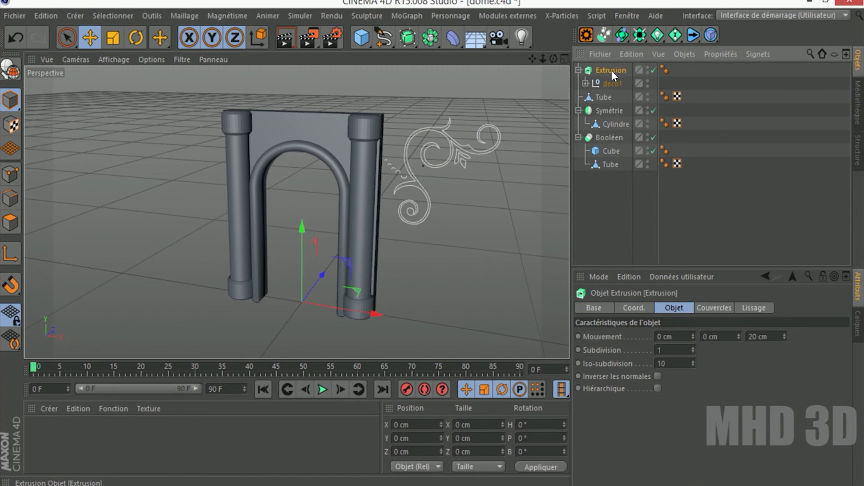
Enable Hierarchical (Hiérarchique) on the extrusion and set its Z movement to 24 cm.
click(657, 389)
drag(554, 59, 504, 70)
scroll(535, 112, up, 3)
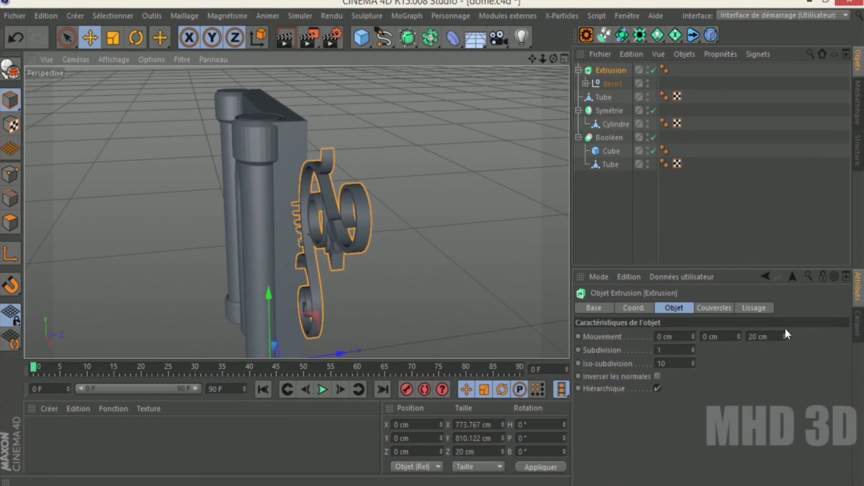
drag(784, 336, 756, 320)
drag(554, 59, 603, 47)
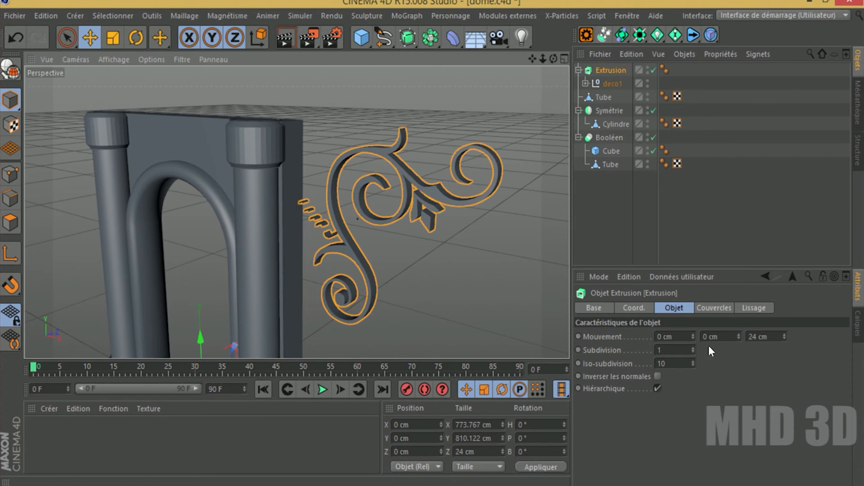
Set both the start and end caps of the ornament's extrusion to cap and bevel (Couvercle et biseau).
click(720, 310)
click(732, 335)
click(707, 393)
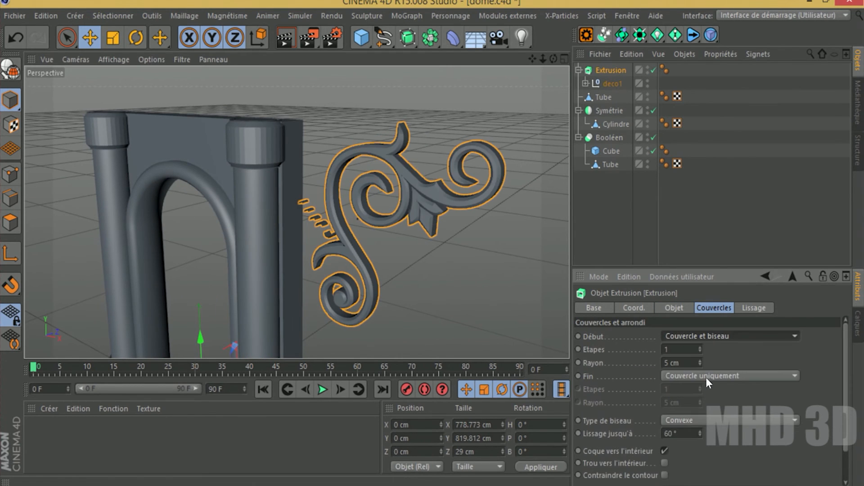
click(707, 378)
click(699, 428)
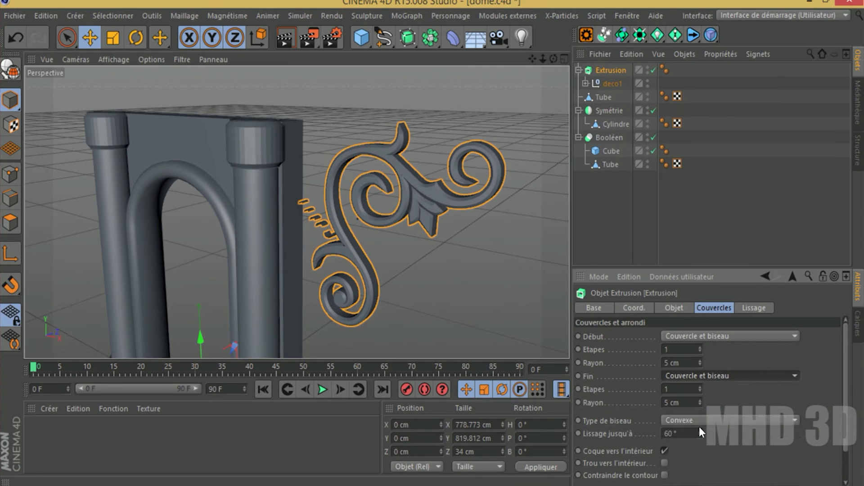
Set the bevel radius of the start and end caps to 1 cm.
click(673, 363)
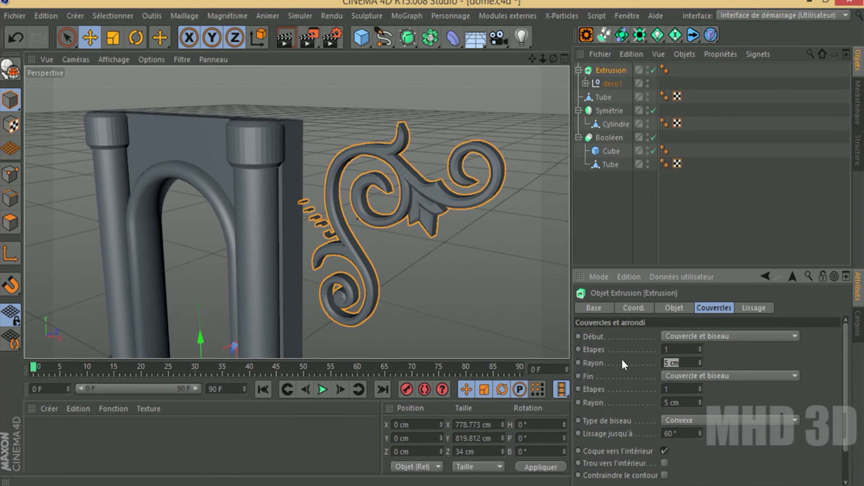
text(1)
key(Return)
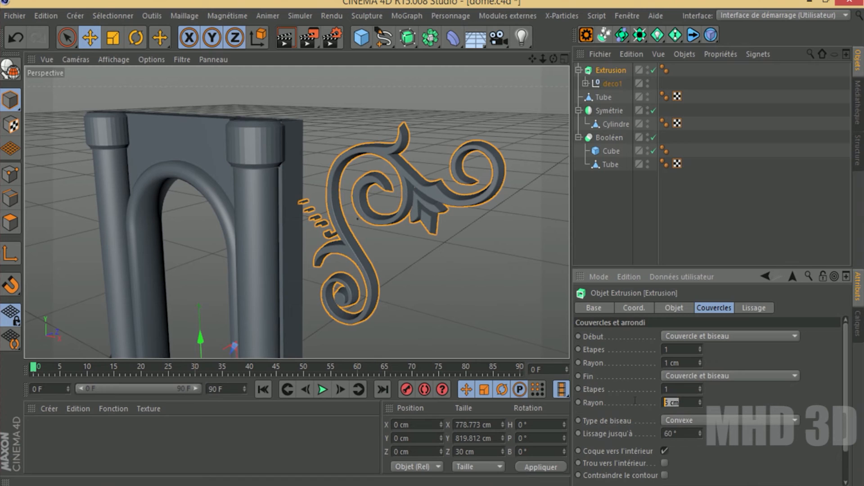
text(1)
key(Return)
Set the bevel steps of the start and end caps to 3 and check the rounded edges up close.
click(670, 349)
text(3)
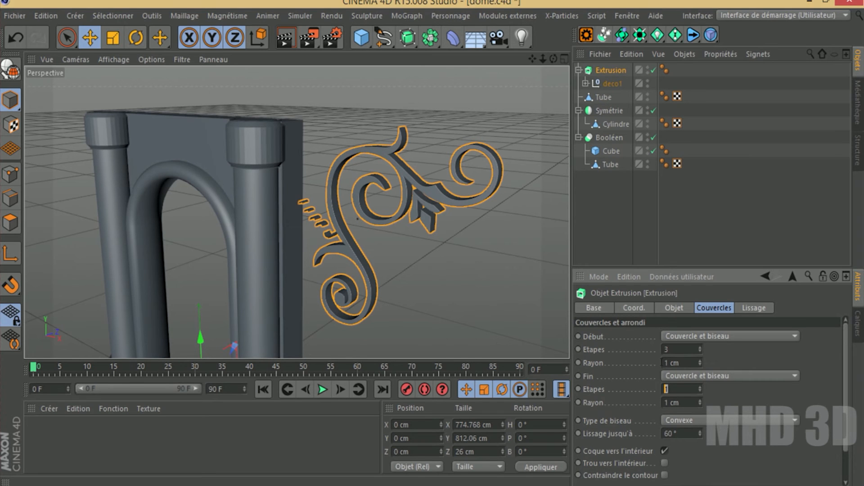
text(3)
key(Return)
scroll(421, 171, up, 10)
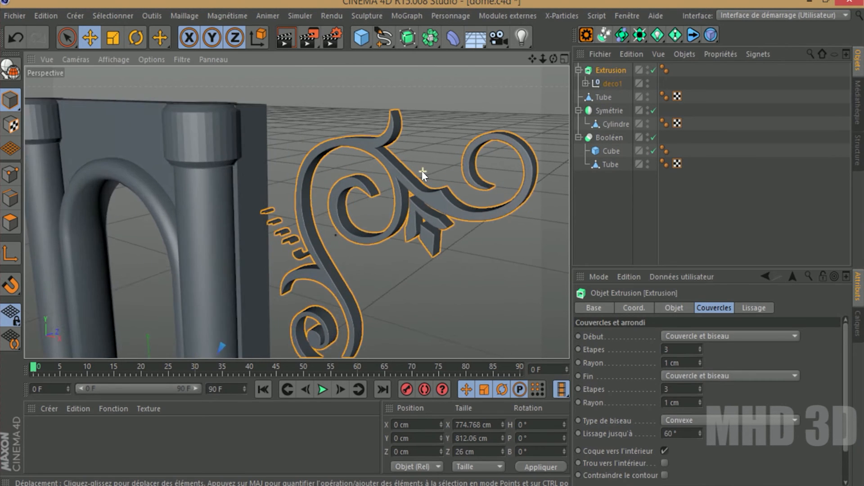
scroll(422, 175, up, 3)
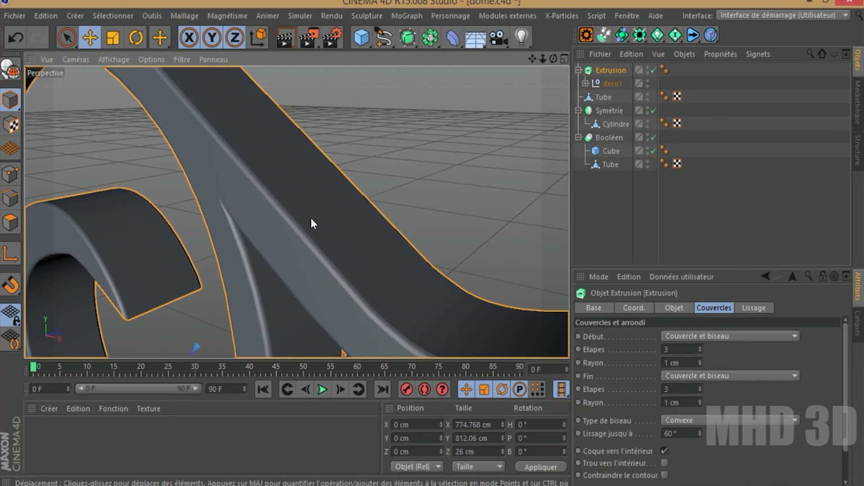
drag(544, 61, 590, 49)
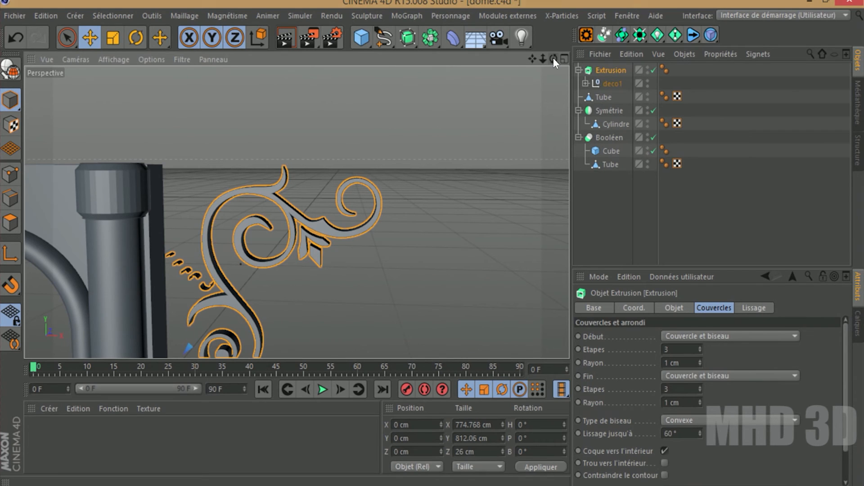
Try to centre the extrusion's axes on the ornament in the front view.
key(F3)
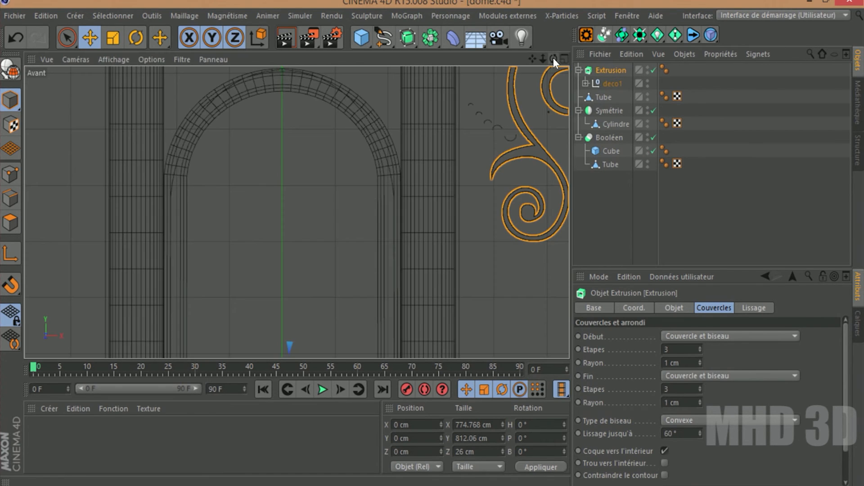
mouse_move(547, 56)
mouse_down()
mouse_move(536, 57)
mouse_move(543, 57)
mouse_up()
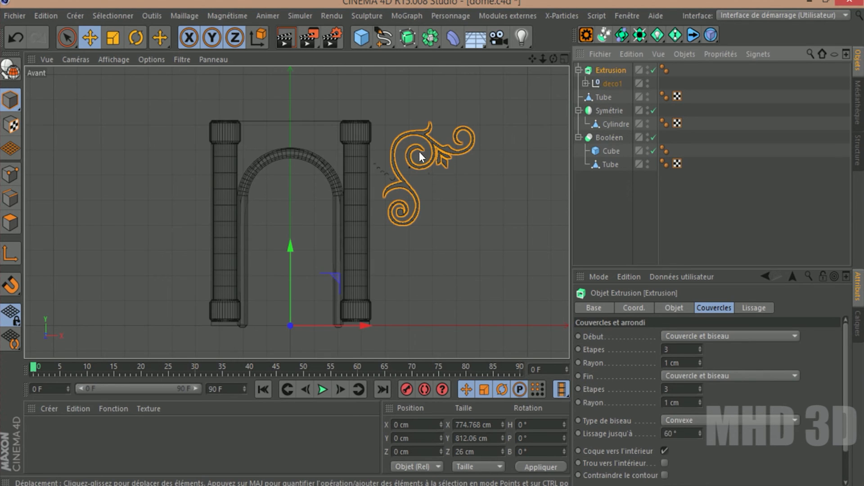
click(176, 15)
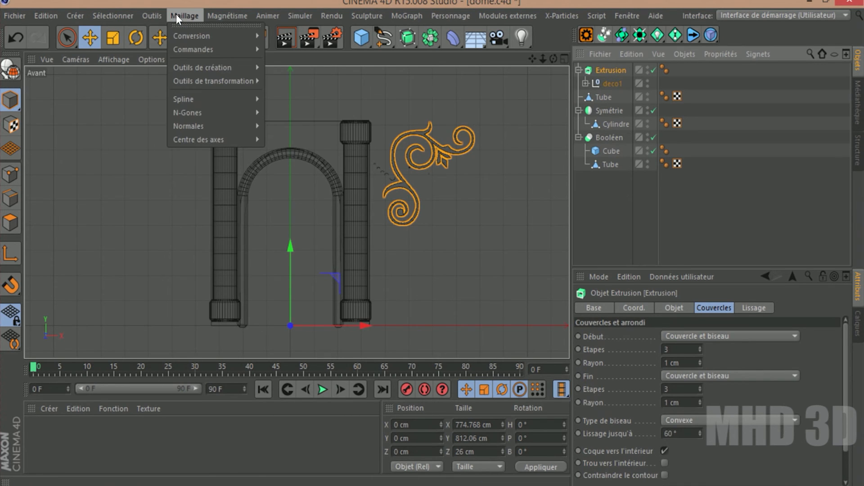
mouse_move(198, 140)
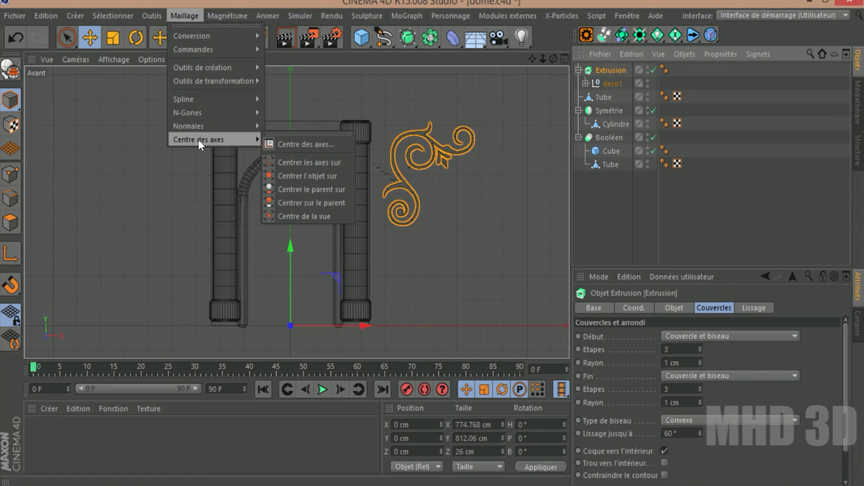
click(294, 163)
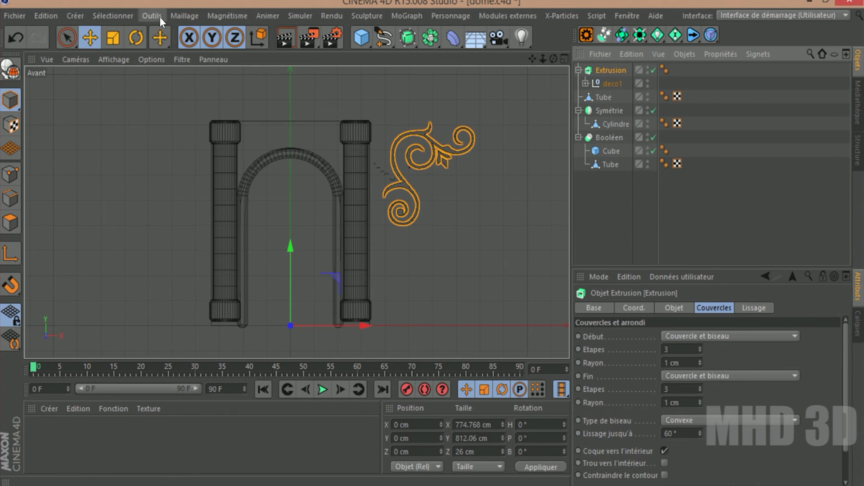
click(175, 14)
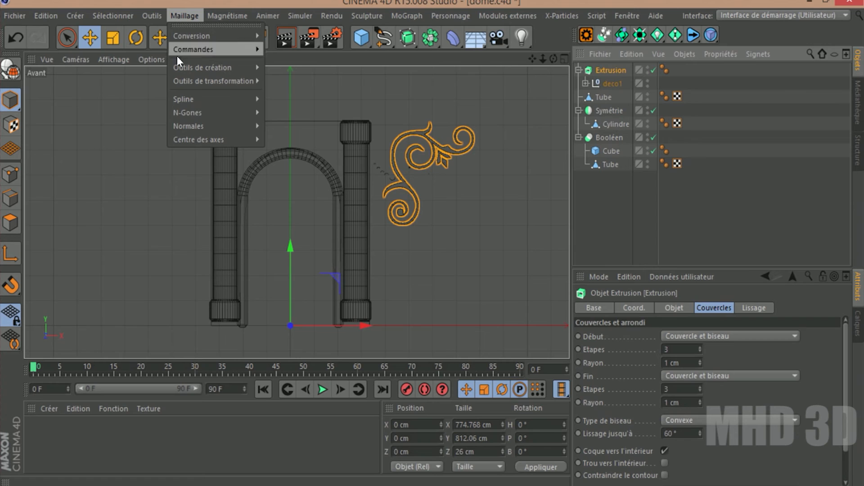
mouse_move(213, 140)
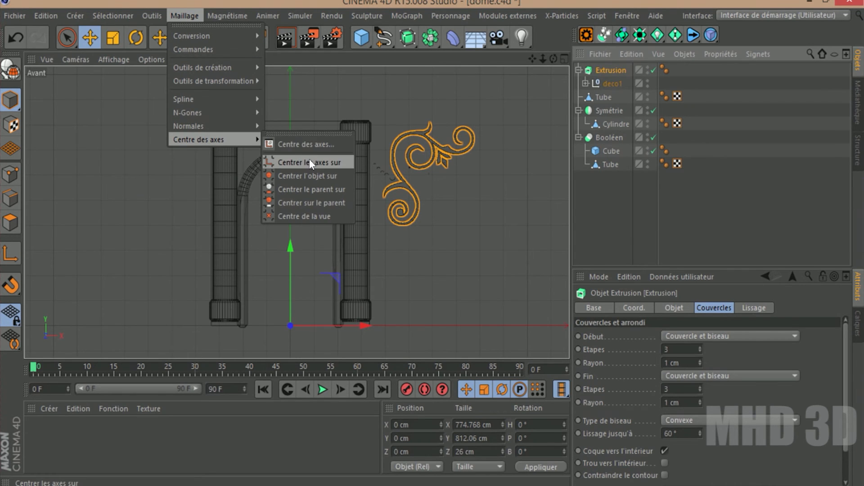
click(309, 176)
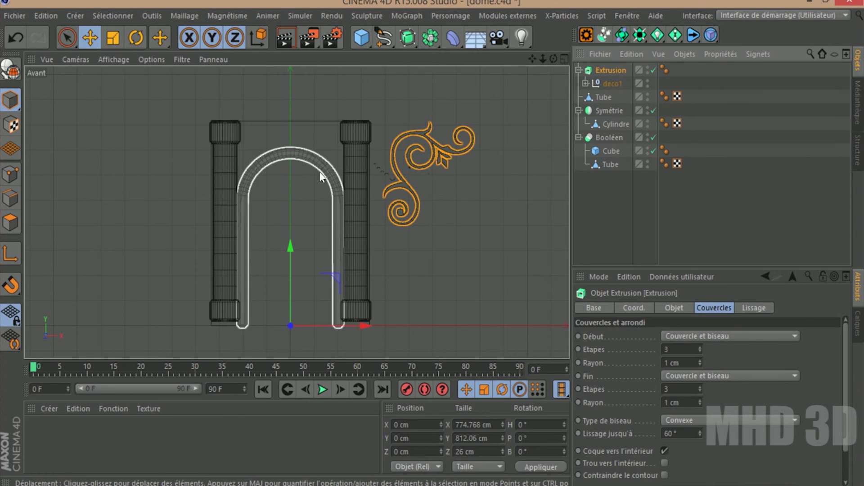
Move the deco1 ornament onto the left part of the arch, at X about -131 cm, and scale it down.
click(609, 82)
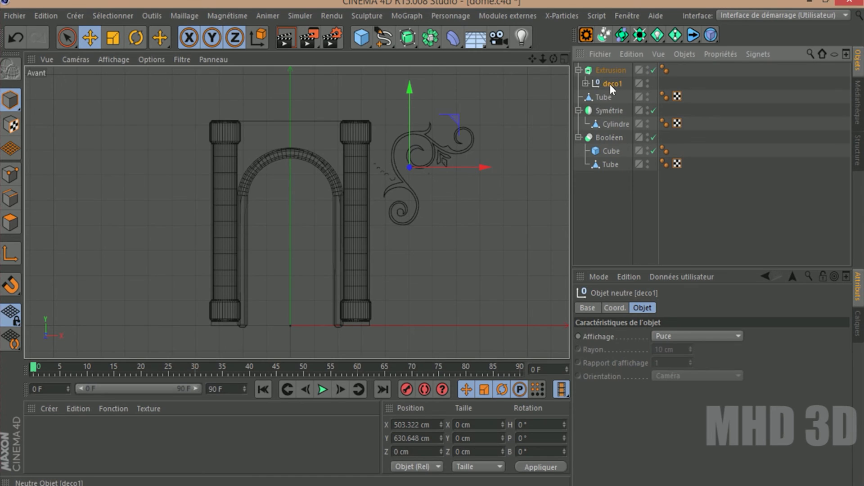
drag(486, 167, 334, 174)
key(t)
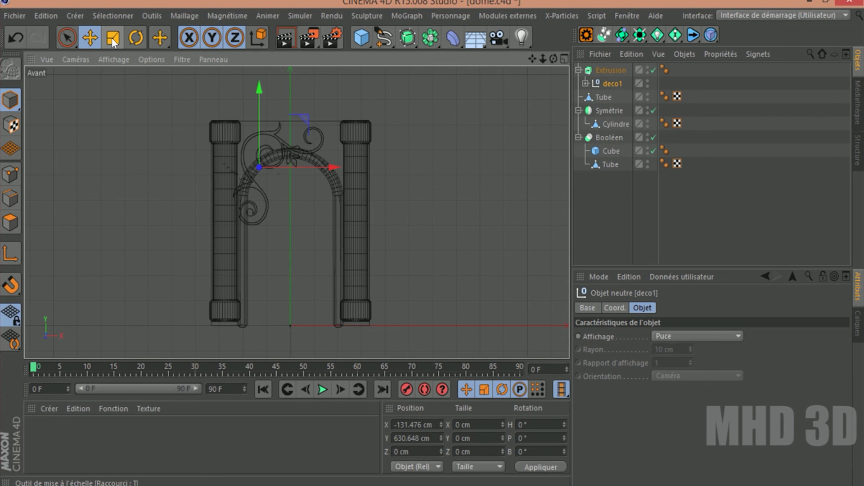
drag(136, 150, 49, 306)
scroll(187, 128, up, 7)
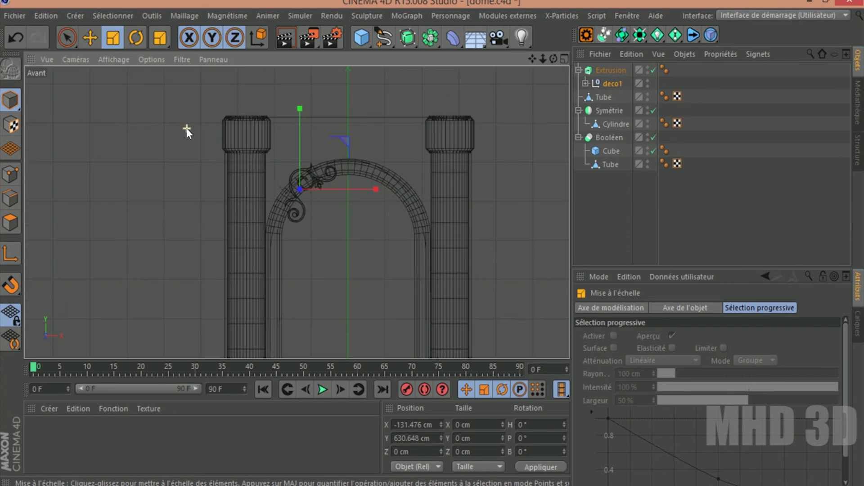
Fit the ornament above the arch beside the left column, scaling it slightly smaller and placing it at about X -164 cm, Y 738 cm.
click(90, 37)
drag(343, 132, 348, 76)
mouse_move(412, 154)
mouse_down()
mouse_move(395, 156)
mouse_move(404, 154)
mouse_up()
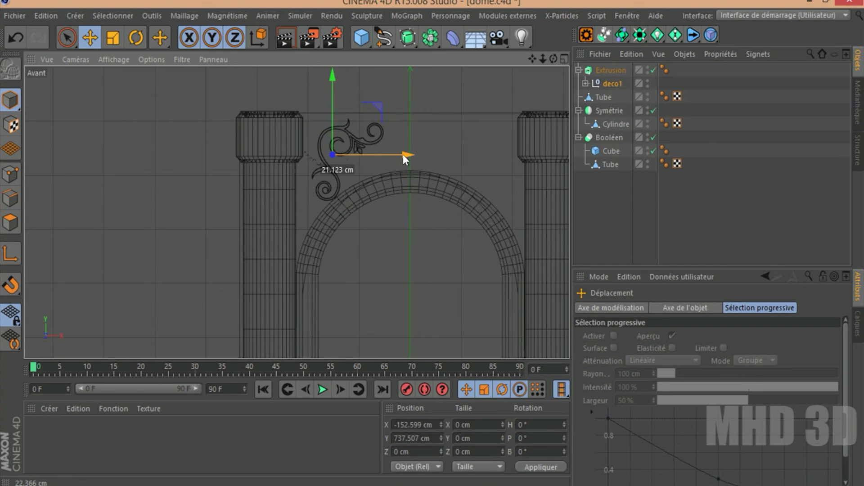
click(113, 38)
drag(162, 165, 136, 190)
key(e)
drag(411, 152, 403, 156)
scroll(321, 146, up, 3)
scroll(321, 146, up, 4)
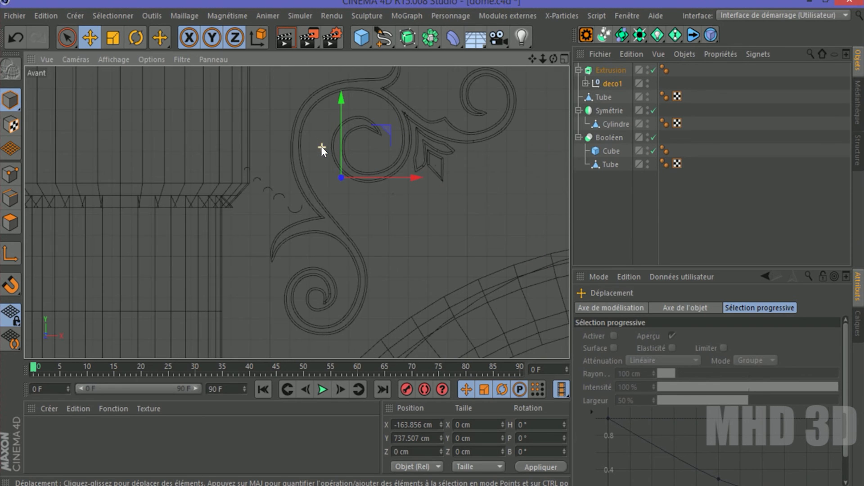
Delete the five small dot splines, Tracé 2 through Tracé 6, beside the scroll ornament from the deco1 group.
click(586, 84)
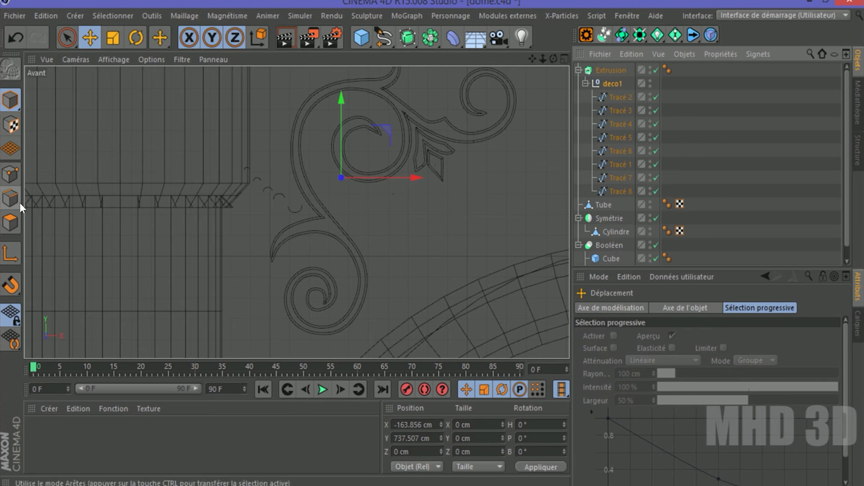
click(618, 190)
click(623, 177)
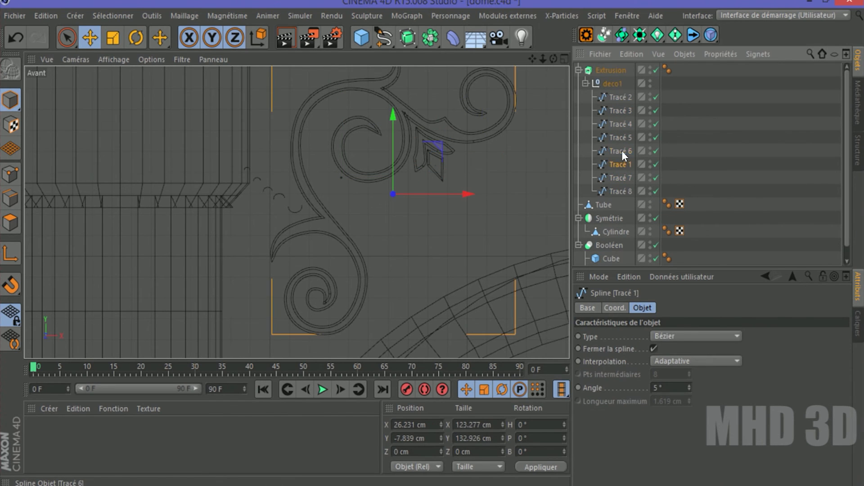
click(622, 151)
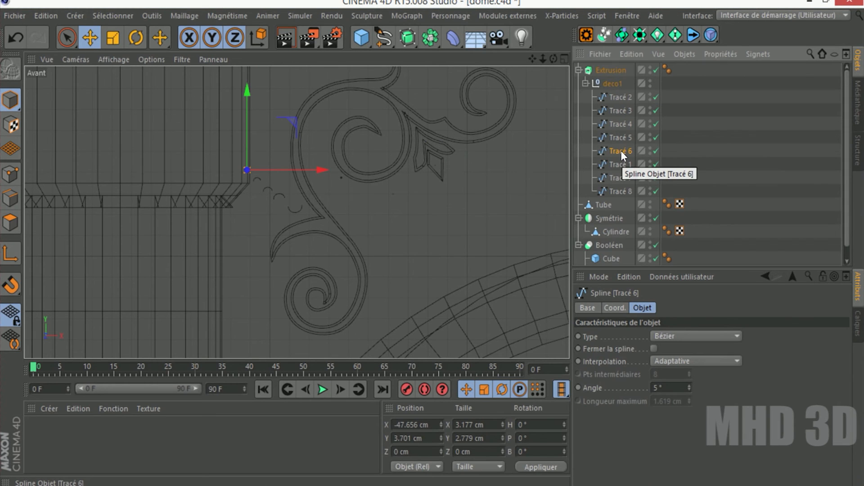
key(Delete)
click(628, 137)
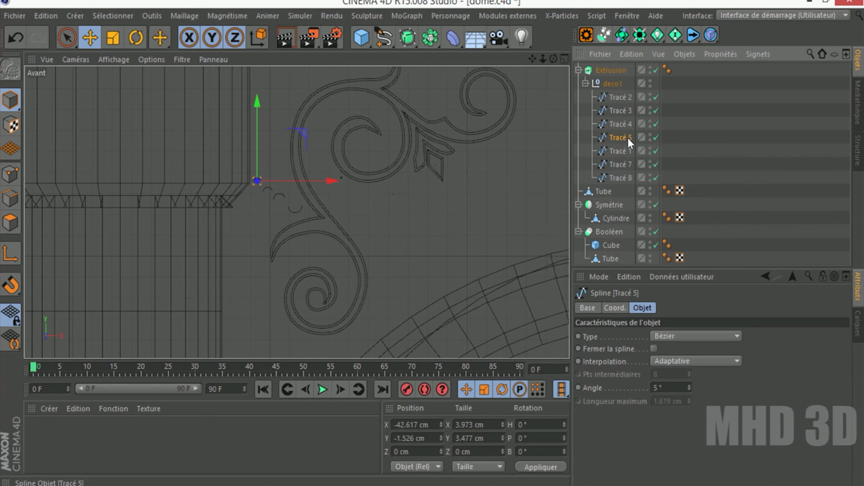
key(Delete)
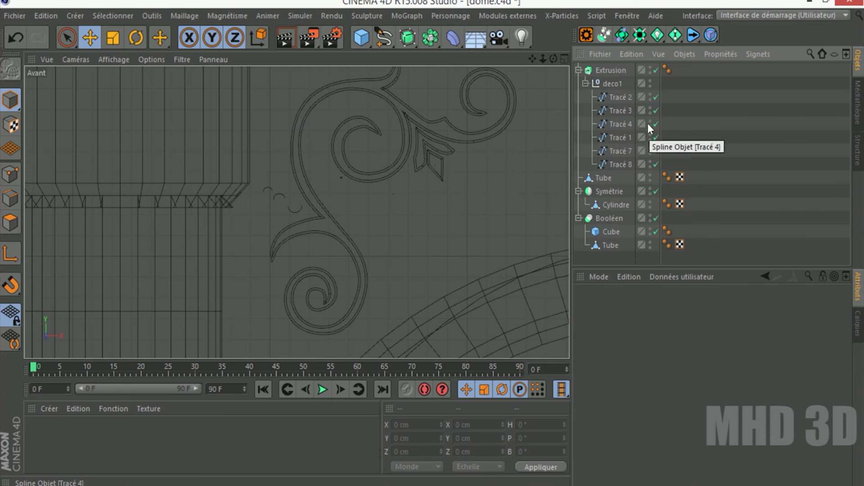
click(627, 120)
key(Delete)
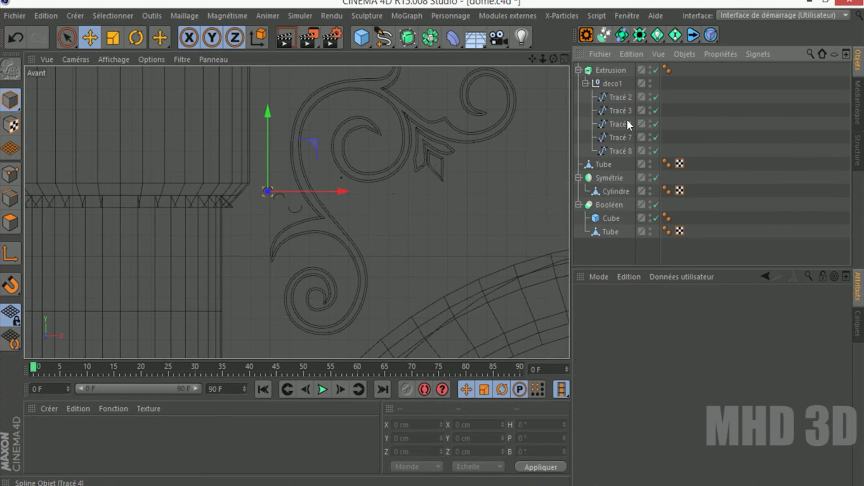
click(621, 108)
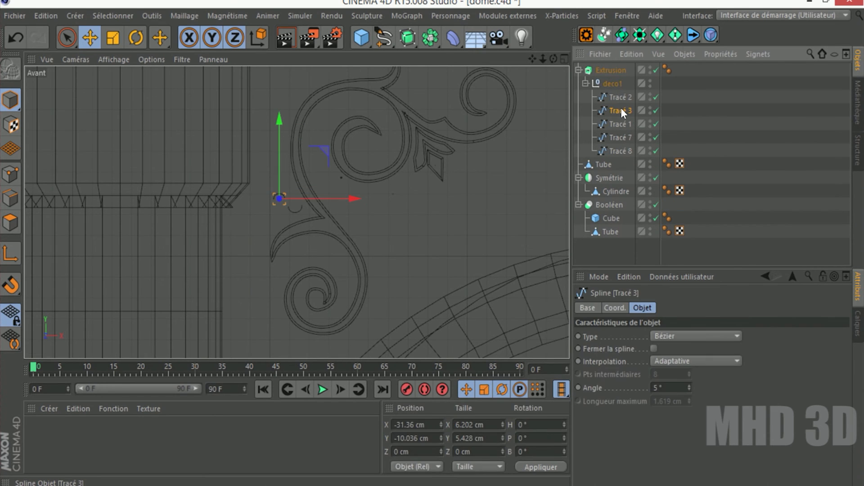
key(Delete)
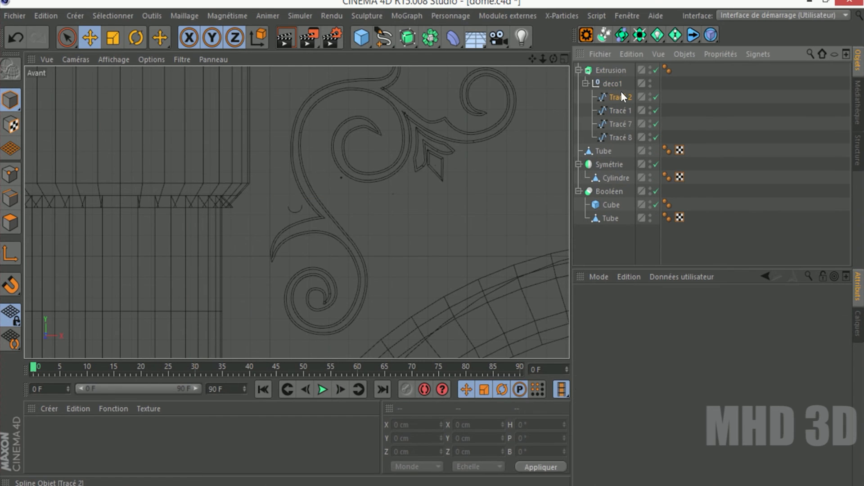
click(621, 96)
key(Delete)
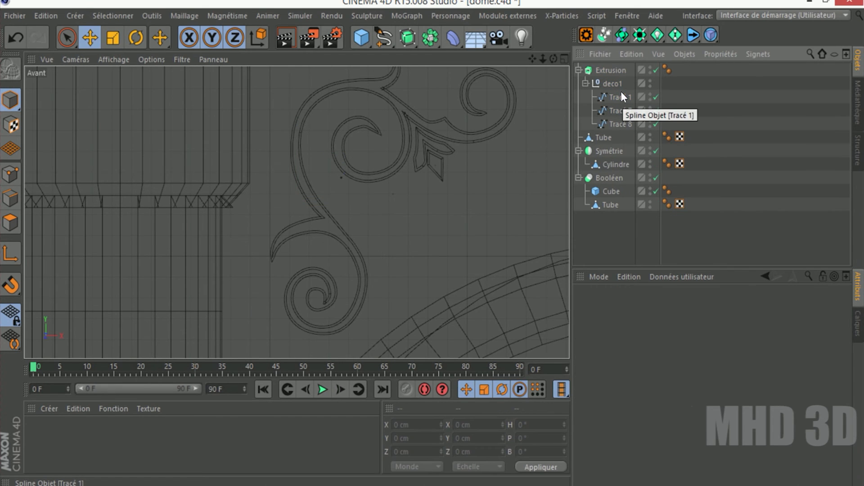
Put the ornament's extrusion inside a new Symmetry object to mirror it onto the other side of the arch.
click(578, 70)
drag(543, 59, 506, 34)
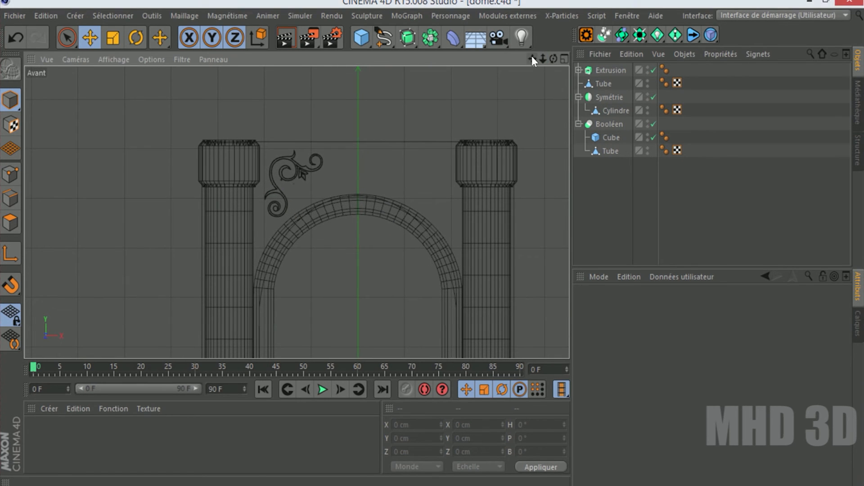
click(429, 43)
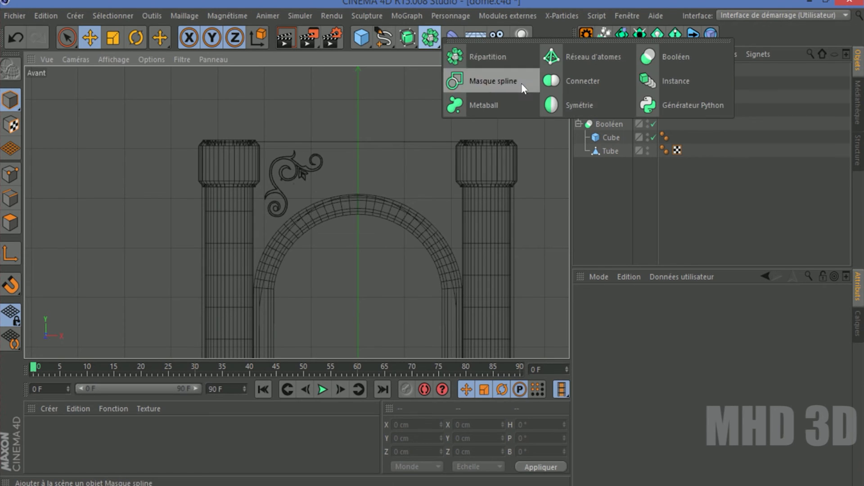
click(558, 107)
drag(606, 85, 615, 69)
click(612, 210)
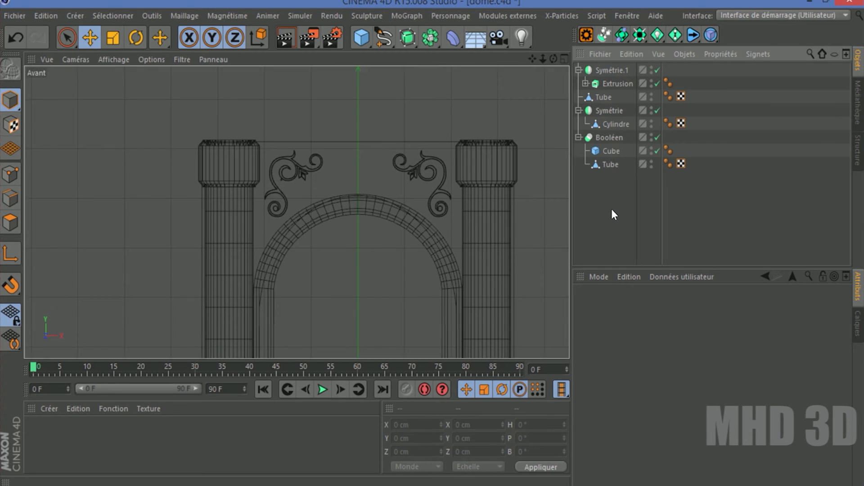
Move the ornament's extrusion forward along Z to about -49 cm so it stands out from the wall.
key(F1)
drag(543, 58, 297, 212)
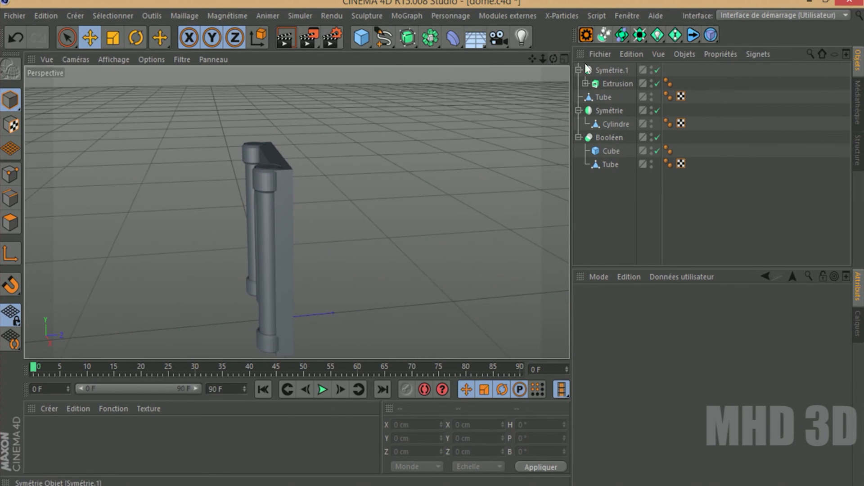
click(606, 83)
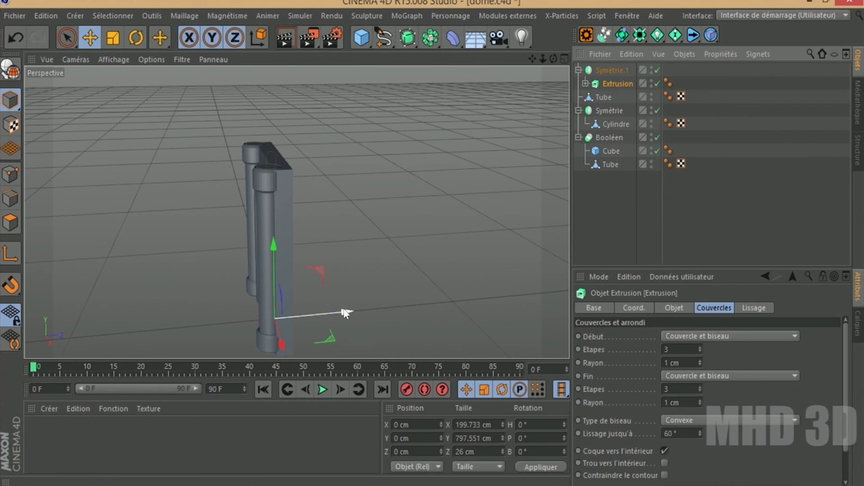
drag(345, 311, 334, 315)
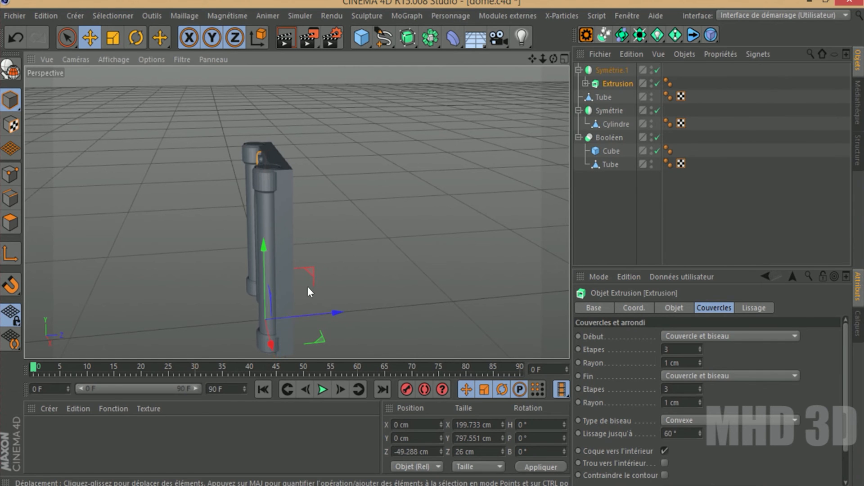
Set the ornament's extrusion depth to 31 cm in Z and shift it to about -51 cm on the Z axis.
scroll(278, 244, up, 3)
drag(553, 58, 450, 94)
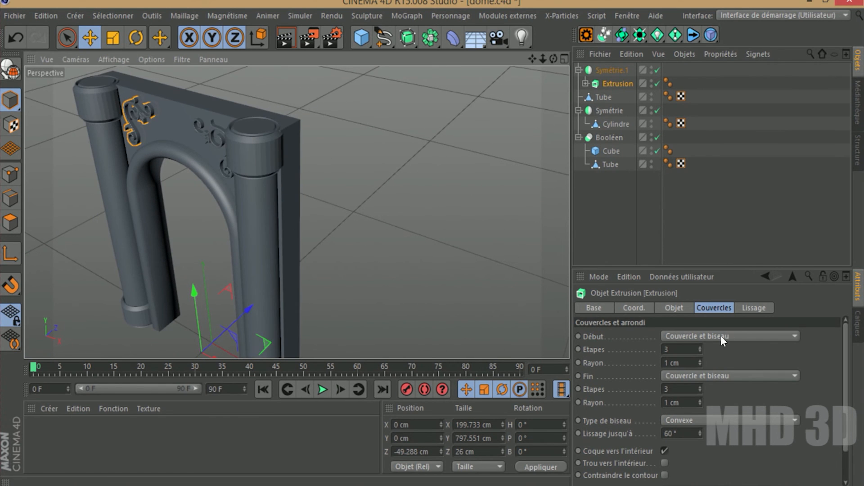
click(679, 308)
drag(785, 333, 786, 329)
drag(248, 307, 250, 307)
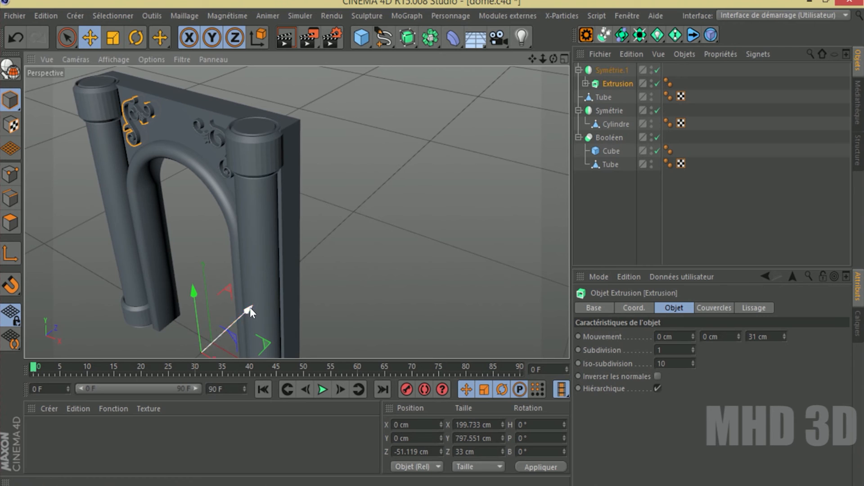
drag(554, 59, 527, 8)
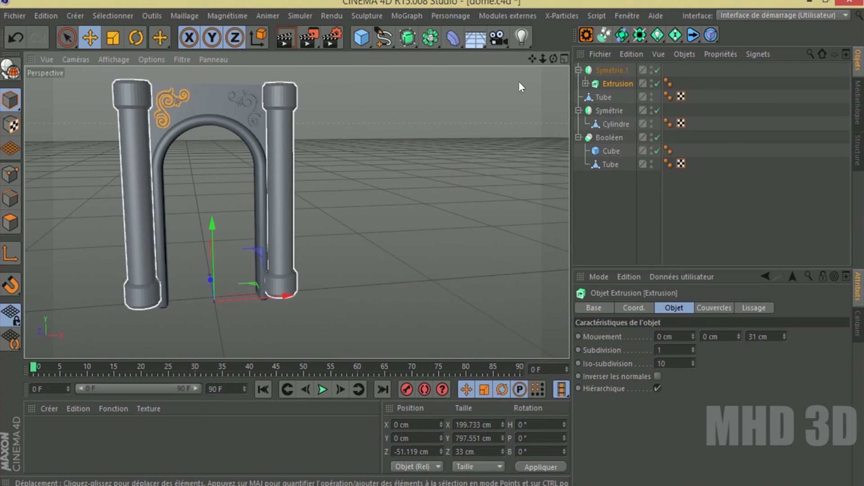
drag(553, 59, 546, 63)
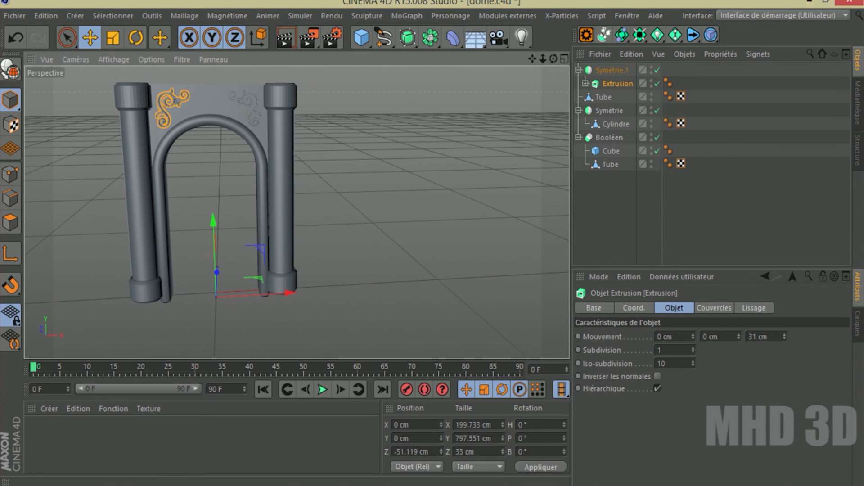
Switch to Photoshop, remove the old ornament's shape path, and close the untitled document without saving.
click(476, 485)
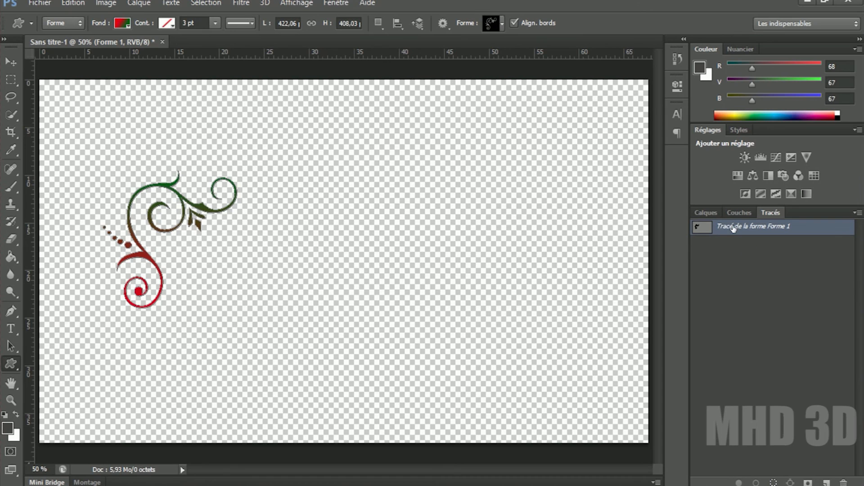
click(714, 214)
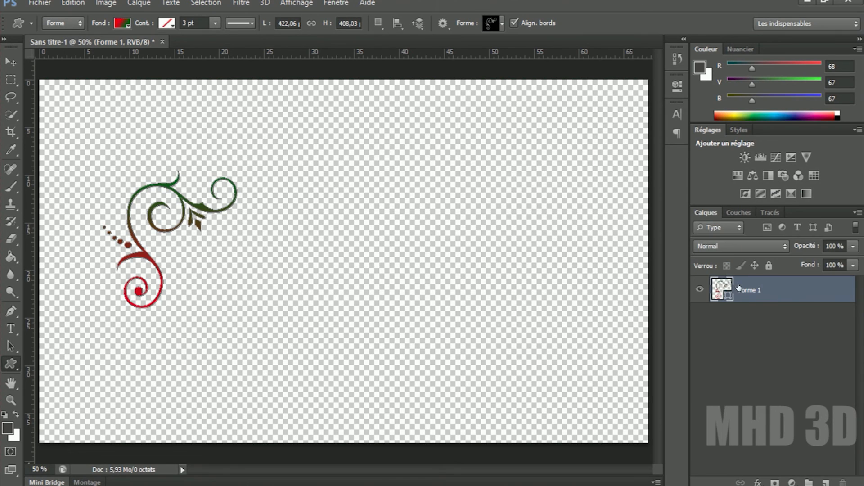
key(Delete)
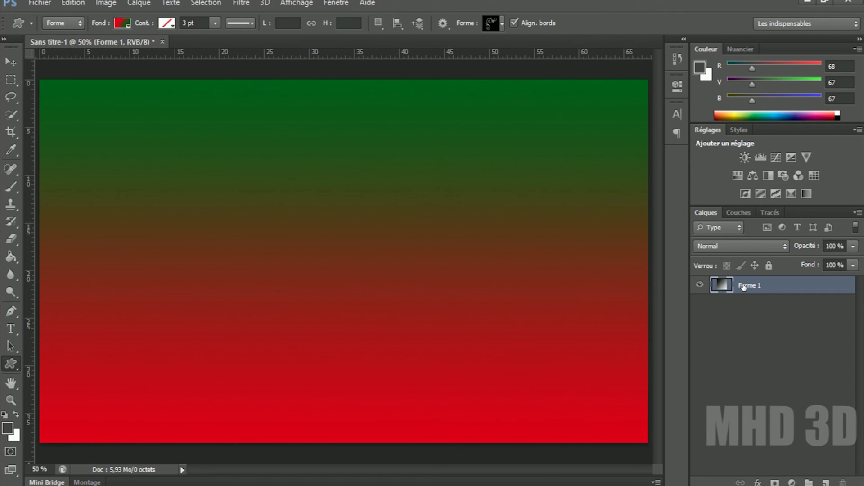
click(161, 42)
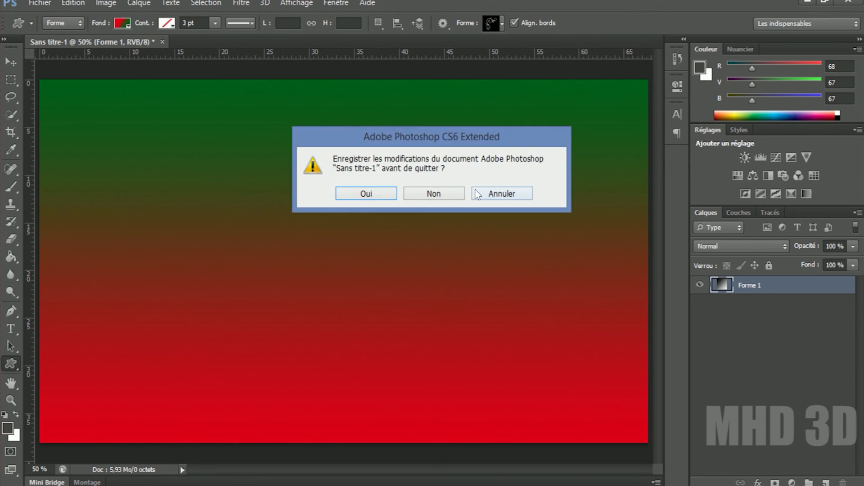
click(440, 193)
Create a new 1920 × 1080 pixel RGB document at 72 pixels/inch with a transparent background.
click(39, 3)
click(40, 14)
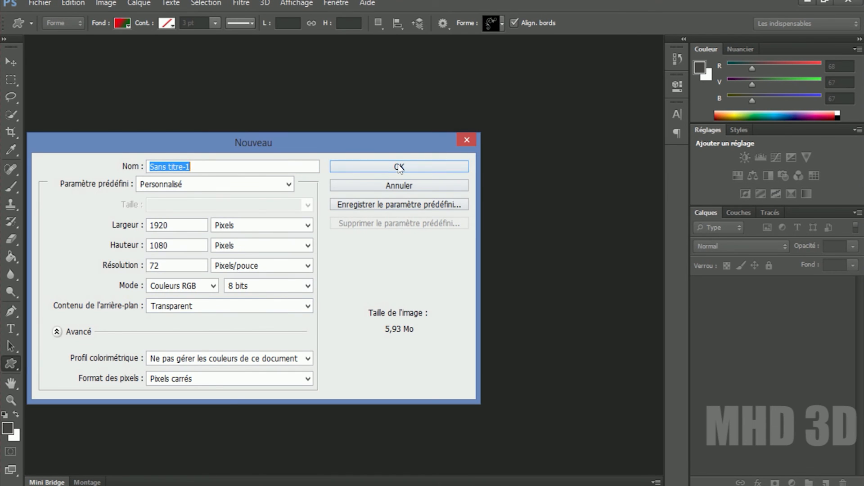
click(399, 168)
Draw the symmetrical floral crest custom shape near the middle of the canvas, about 492 × 322 px.
click(502, 24)
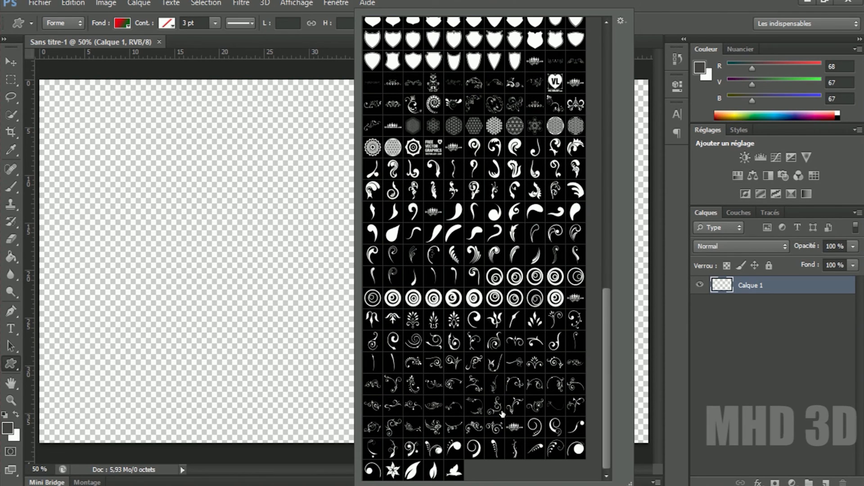
click(532, 366)
click(284, 247)
drag(248, 193, 399, 300)
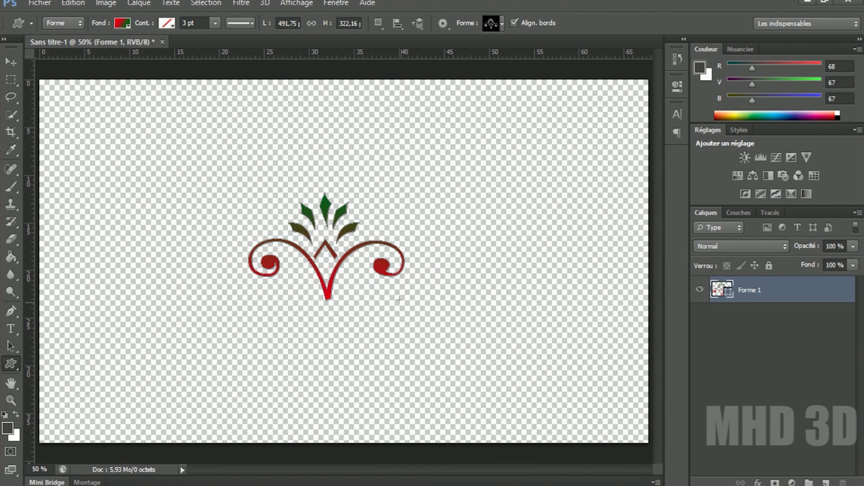
Export the path of Forme 1 for Illustrator to the desktop under the name deco2.
click(41, 3)
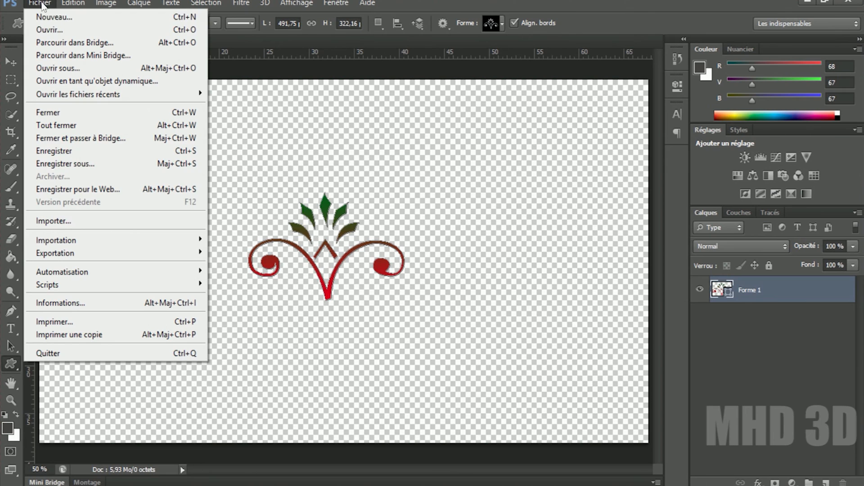
mouse_move(96, 253)
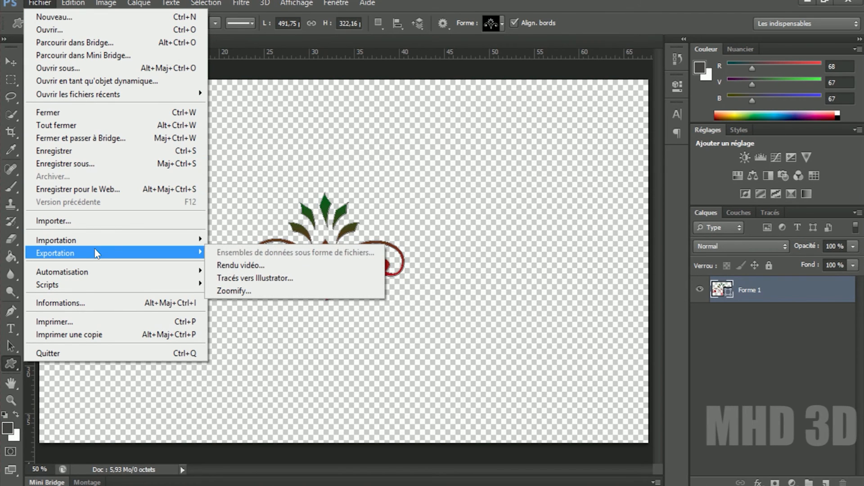
click(256, 278)
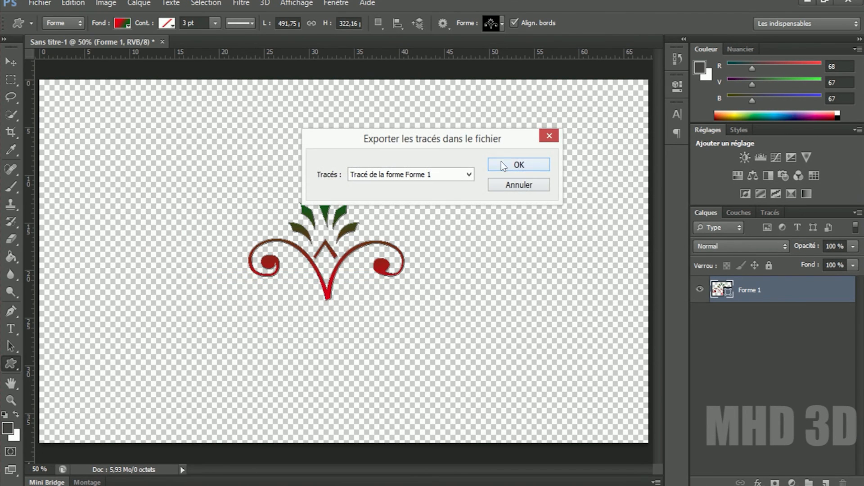
click(501, 163)
click(135, 245)
drag(135, 245, 41, 249)
text(dec)
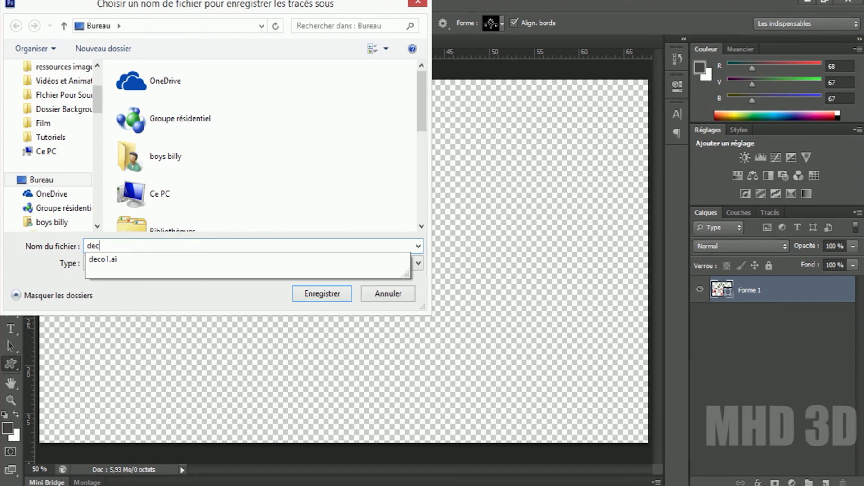
text(o2)
click(305, 293)
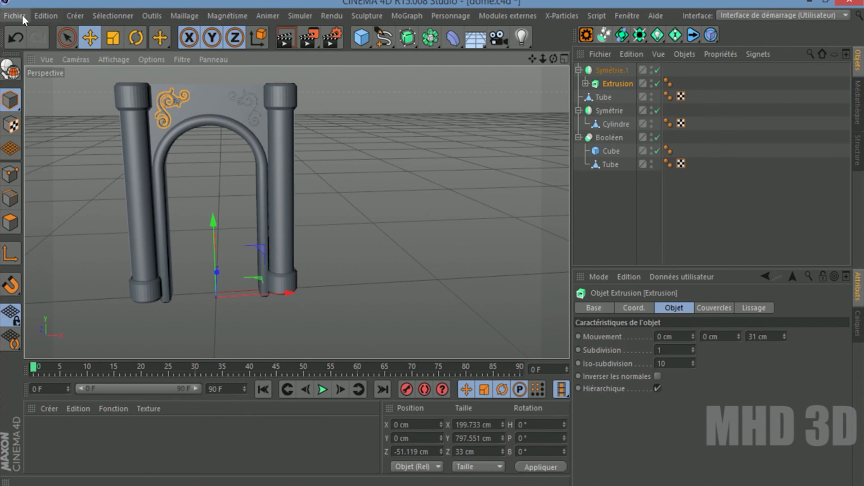
Switch to Cinema 4D, import deco2 at scale factor 1 with connected splines, and put it inside a new Extrusion object.
click(23, 14)
click(30, 63)
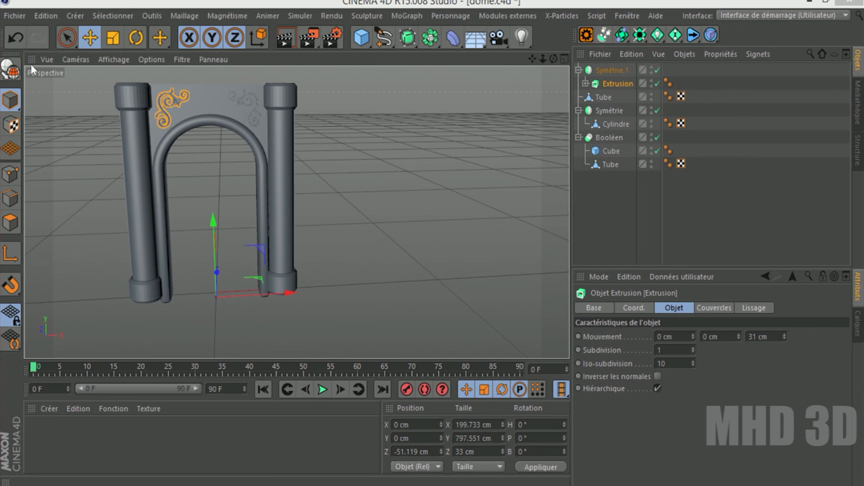
drag(542, 202, 543, 270)
click(189, 273)
click(447, 404)
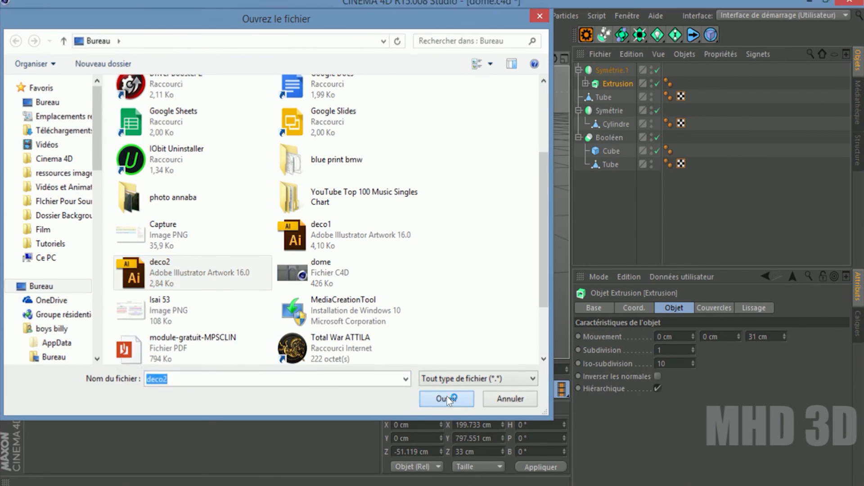
click(422, 475)
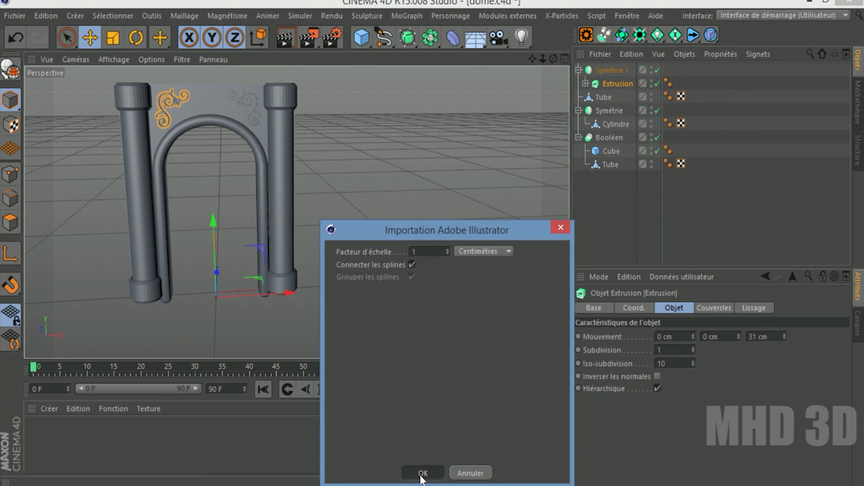
drag(407, 37, 607, 67)
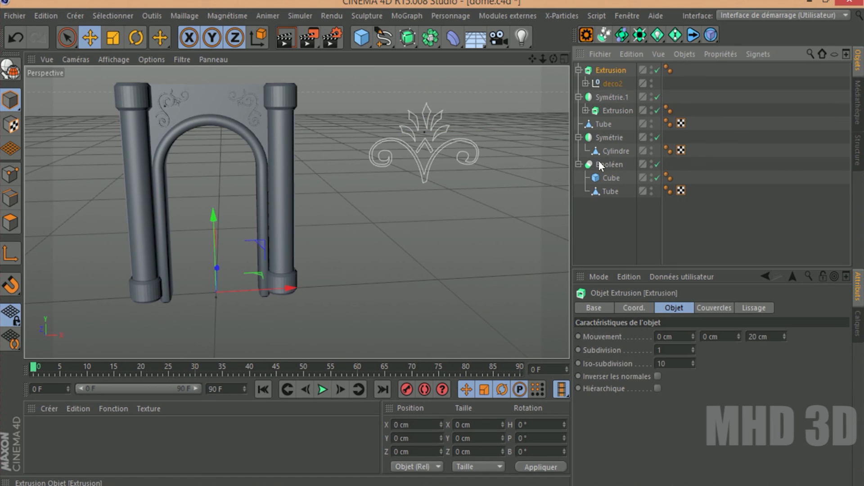
Enable hierarchical extrusion on the deco2 Extrusion and give both its start and end Couvercle et biseau.
click(657, 390)
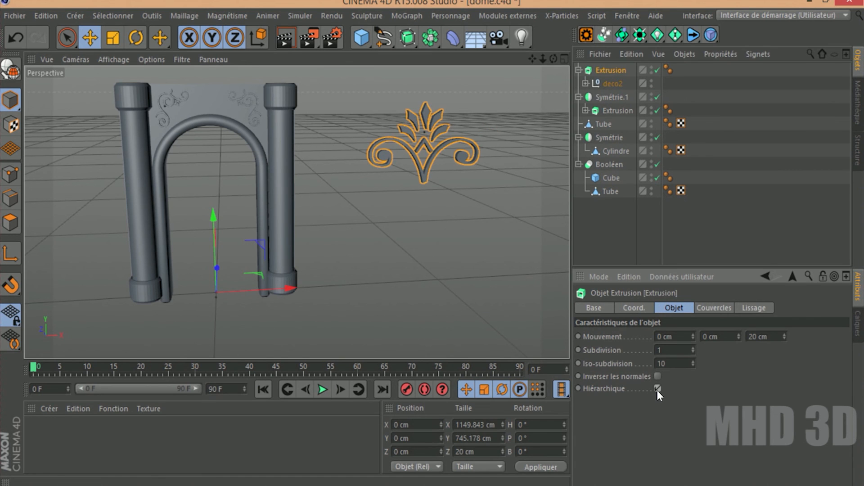
click(712, 308)
click(723, 338)
click(708, 390)
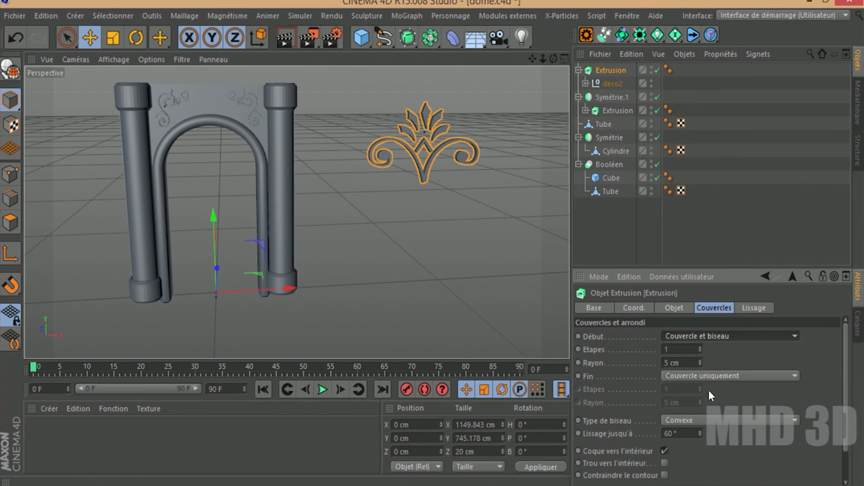
click(708, 376)
click(708, 428)
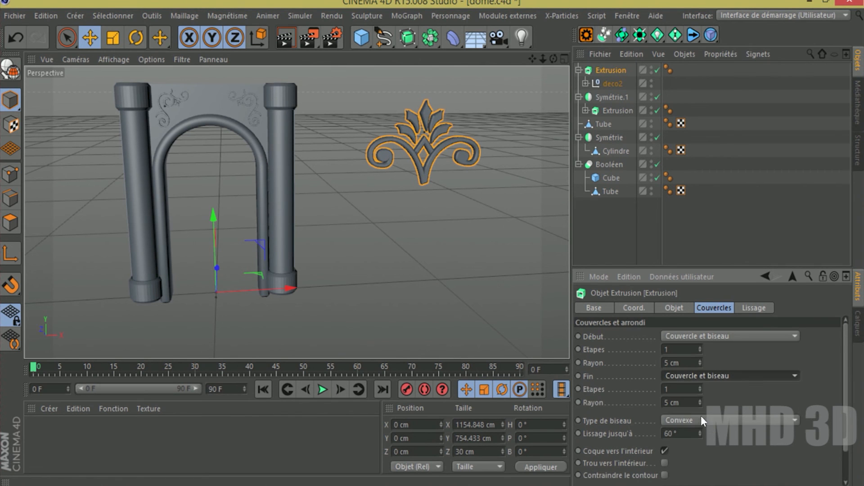
Set the radius to 1 cm and the steps to 3 for both bevels of the crest's Extrusion.
text(1)
key(Return)
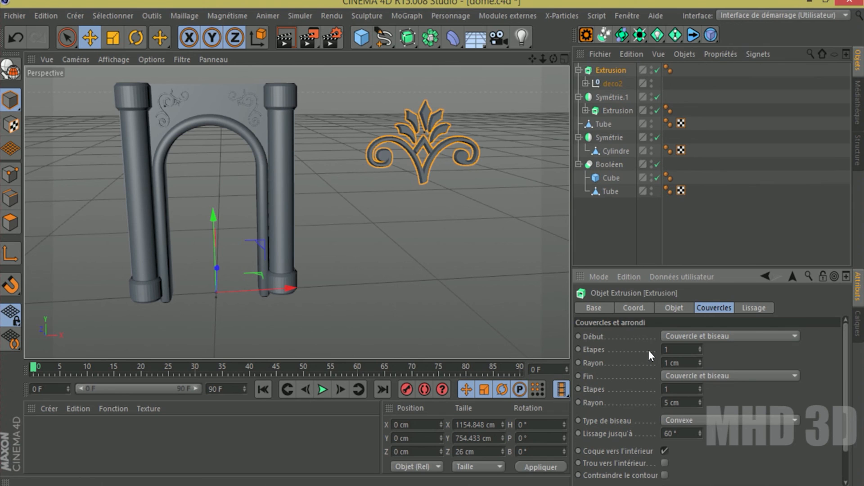
double_click(682, 402)
text(1)
key(Return)
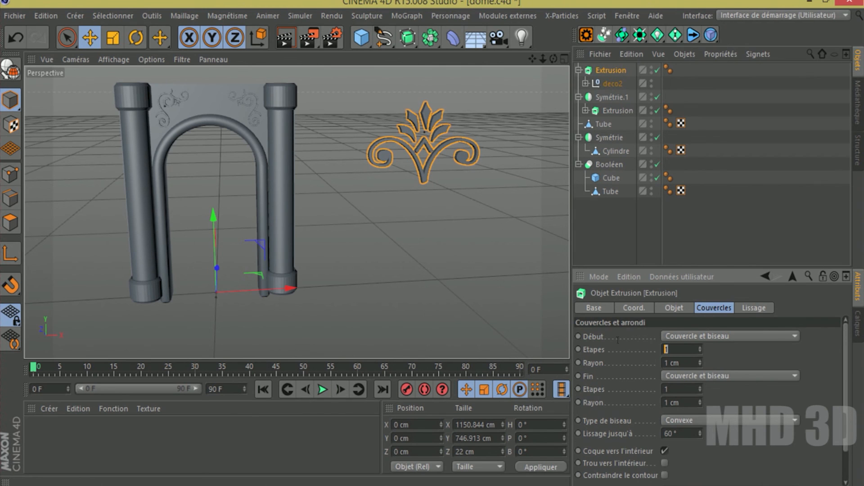
text(33)
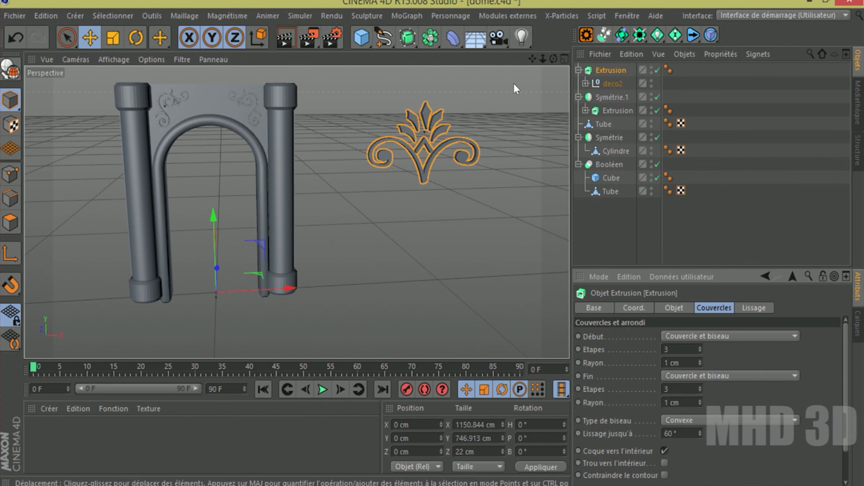
In the front view, move deco2 onto the arch, to about X -23 cm and Y 722 cm.
drag(543, 59, 549, 95)
mouse_move(554, 58)
mouse_down()
mouse_move(495, 63)
mouse_move(578, 48)
mouse_move(527, 59)
mouse_move(544, 64)
mouse_up()
key(F4)
click(598, 83)
drag(556, 221, 378, 215)
drag(315, 145, 320, 126)
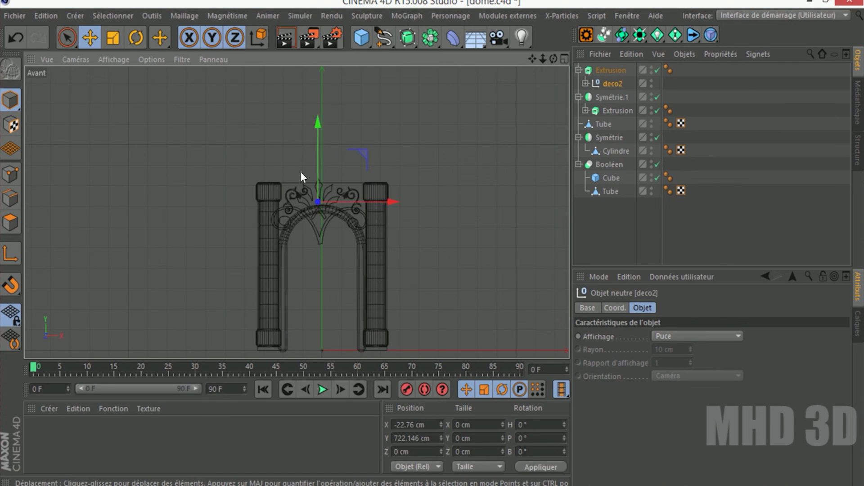
Scale deco2 down uniformly to about a quarter of its size to suit the wall above the arch.
scroll(300, 172, up, 4)
key(t)
drag(236, 94, 48, 357)
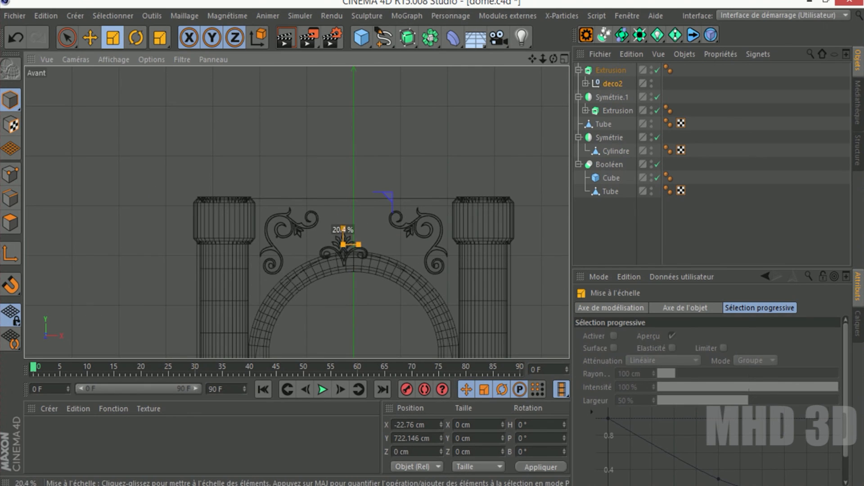
Move deco2 up between the two scroll ornaments to about Y 775 cm and set its X position to 0 cm.
click(90, 37)
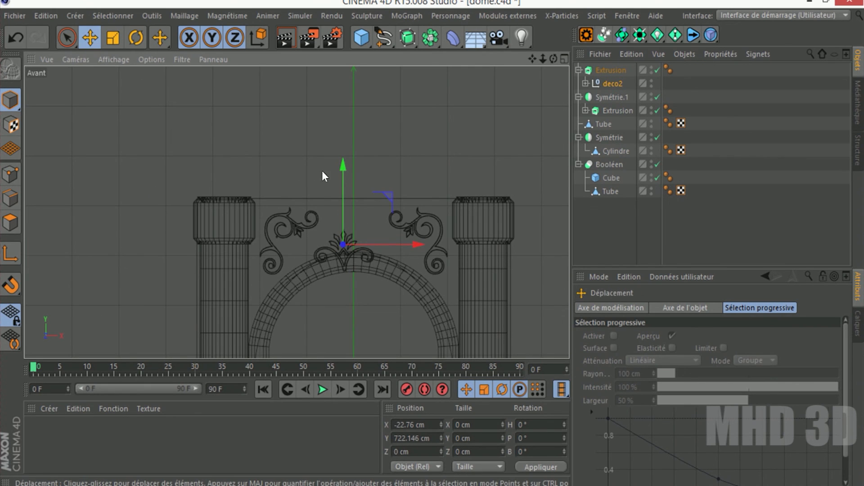
drag(342, 168, 355, 141)
drag(413, 214, 426, 215)
double_click(429, 424)
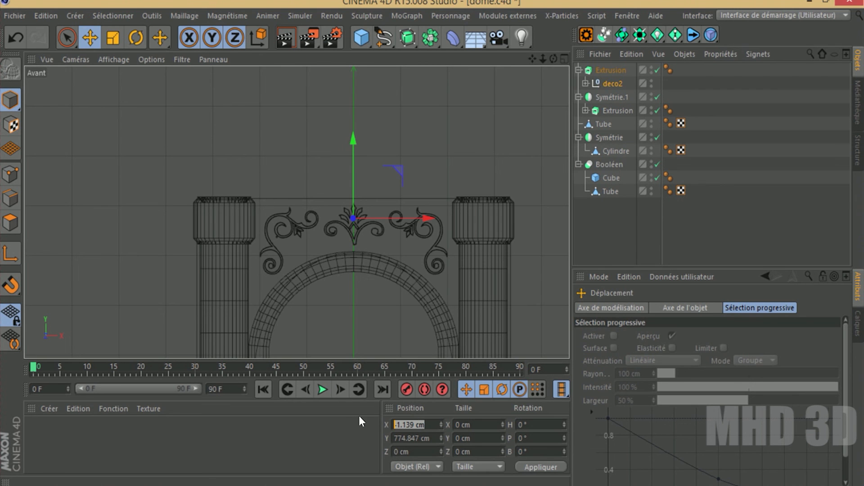
text(0)
key(Return)
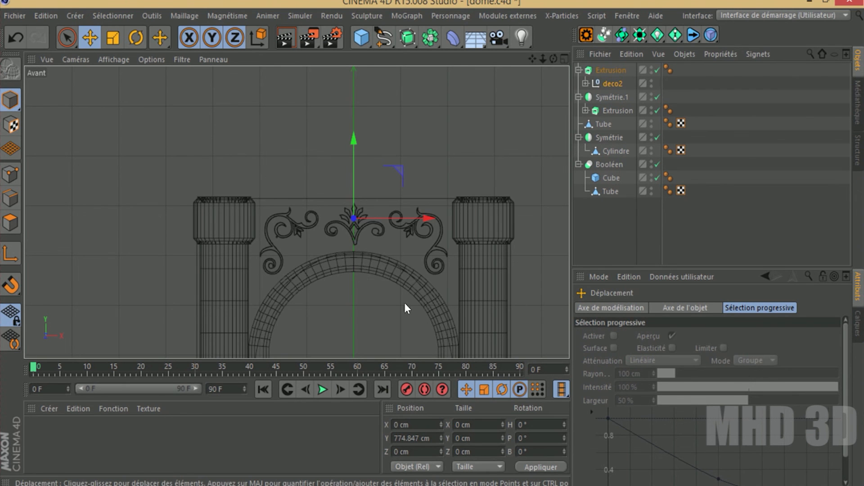
Enlarge deco2 slightly until its lower tip almost reaches the arch molding.
scroll(398, 295, up, 6)
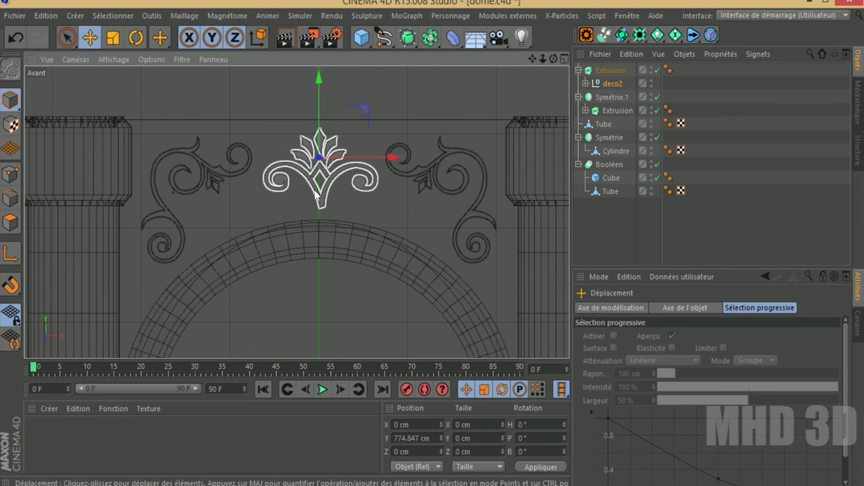
click(114, 37)
drag(277, 206, 421, 215)
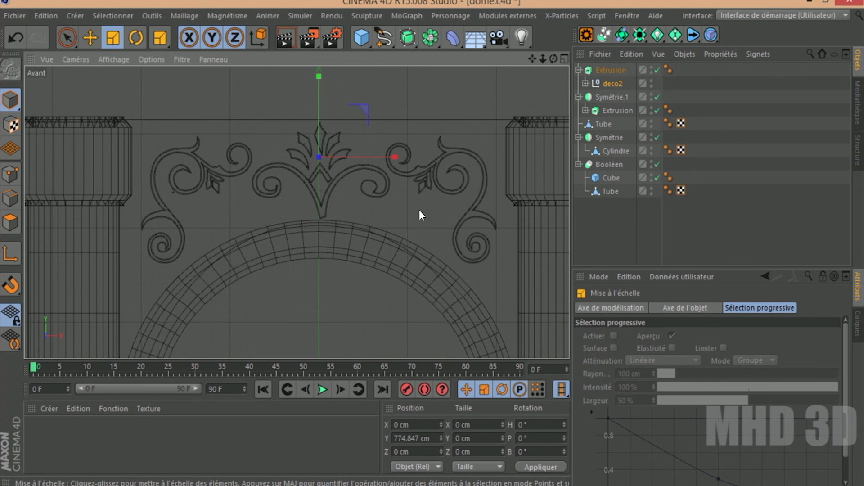
Set the Z movement of the crest's Extrusion to 30 cm.
key(F1)
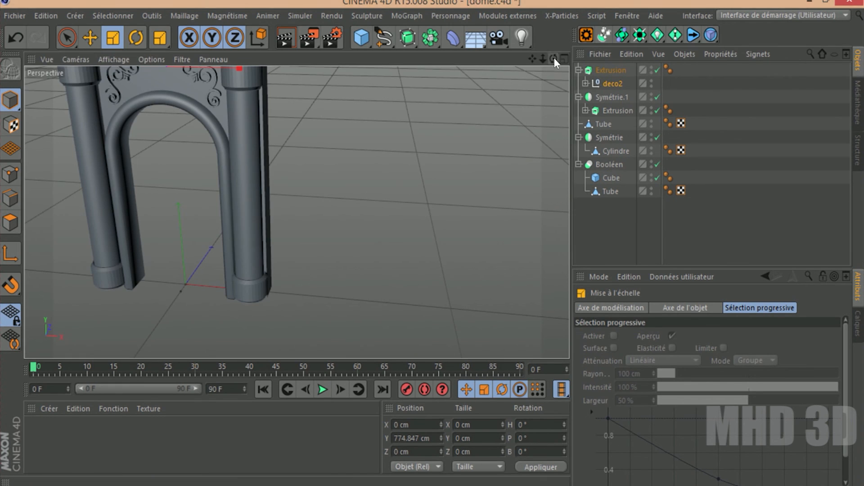
drag(554, 58, 297, 213)
drag(543, 59, 297, 212)
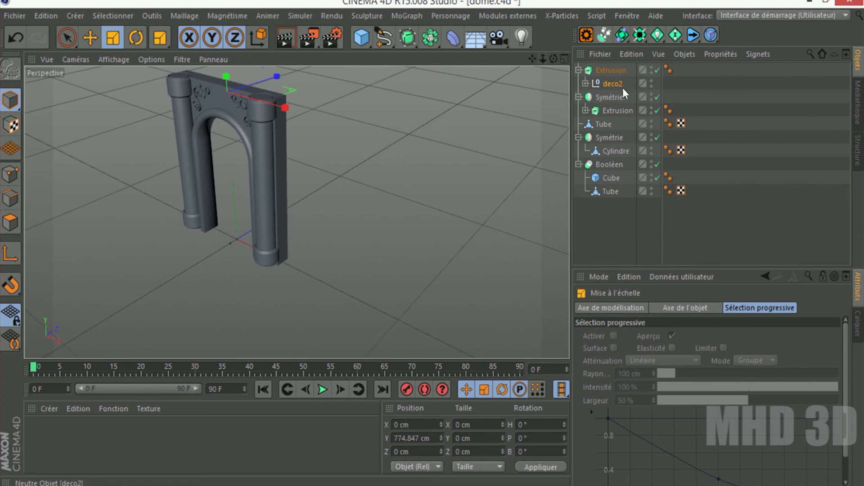
click(613, 71)
click(674, 308)
click(759, 336)
text(30)
key(Return)
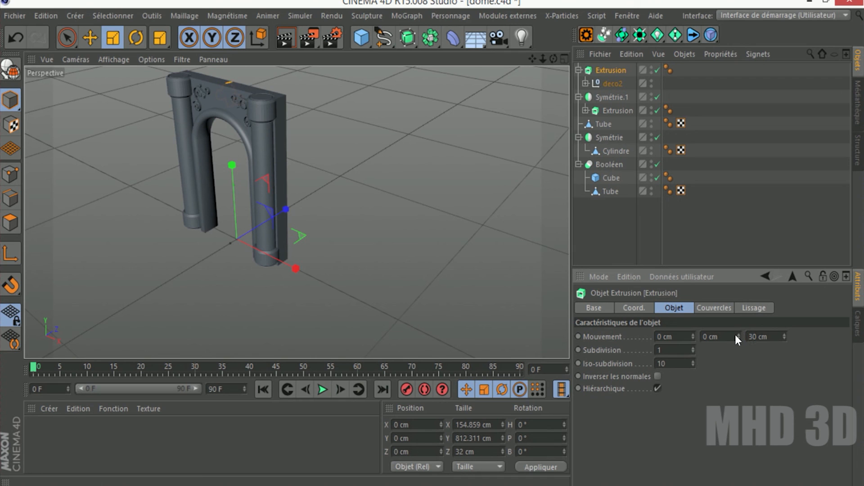
Move the crest's Extrusion forward along Z to about -48.6 cm so it stands out from the wall.
click(92, 38)
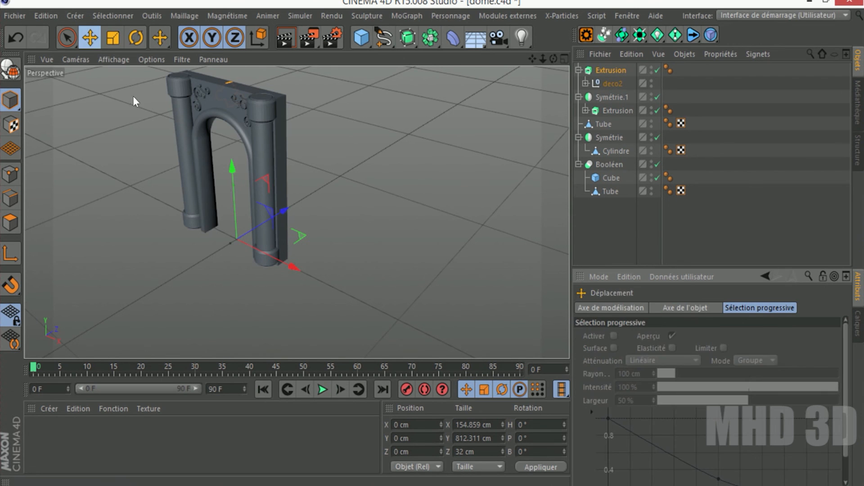
drag(287, 212, 282, 216)
scroll(245, 145, up, 4)
drag(532, 59, 522, 132)
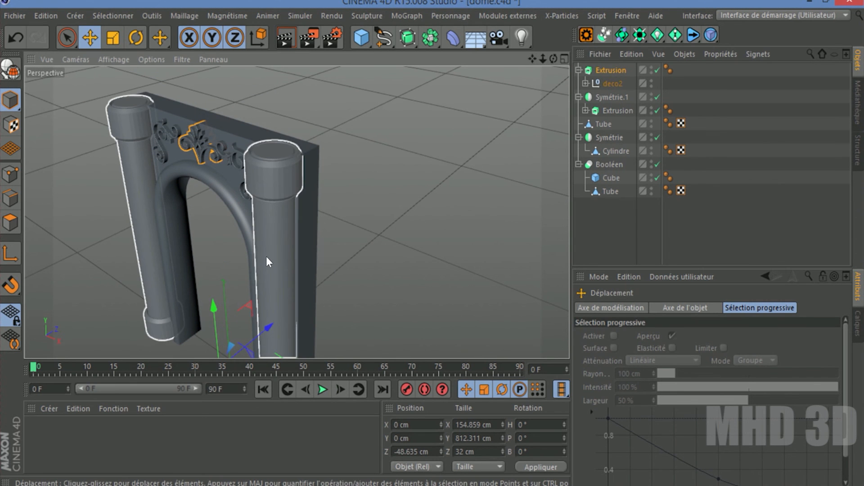
Shift deco2 along X to about -3 cm to center the crest above the arch, and save the scene.
click(609, 84)
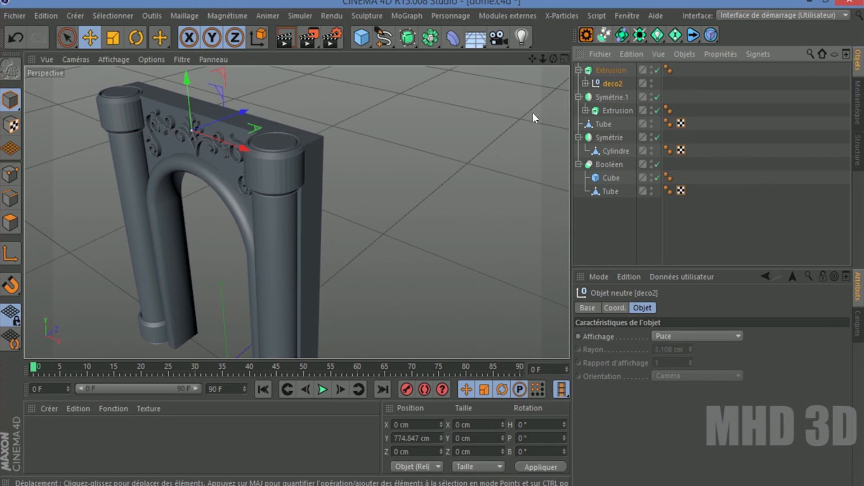
scroll(203, 203, up, 5)
drag(532, 59, 599, 61)
drag(532, 60, 732, 47)
drag(297, 213, 297, 212)
drag(351, 125, 349, 125)
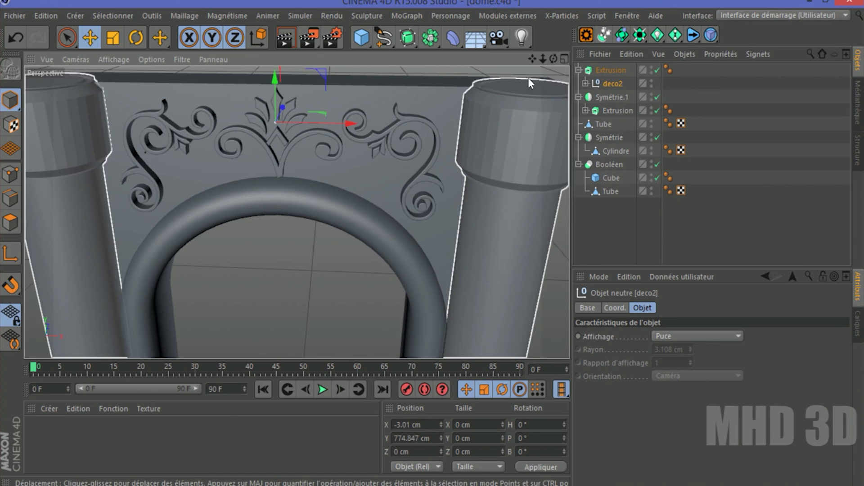
alt+drag(297, 212, 296, 212)
drag(553, 58, 529, 45)
click(10, 17)
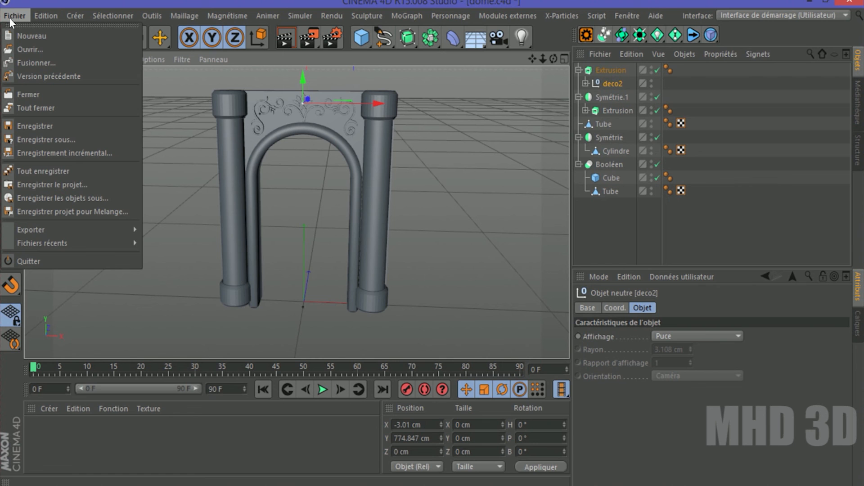
click(27, 125)
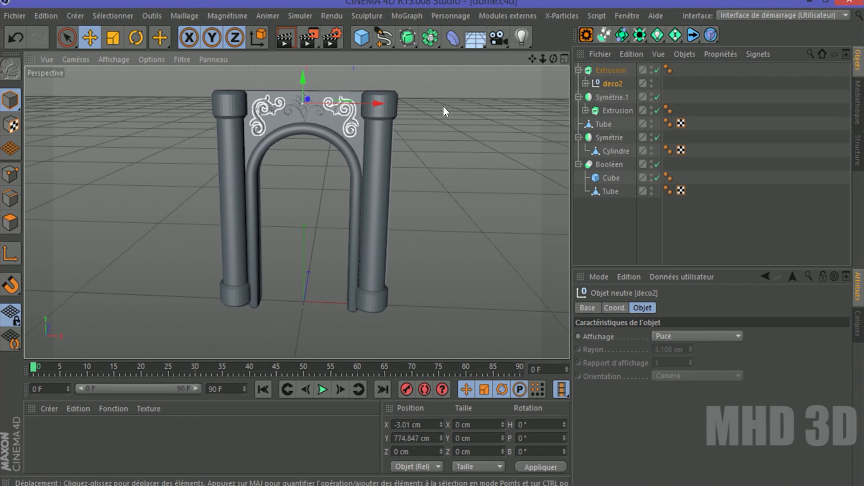
Select all objects of the archway and group them under one null object.
mouse_move(543, 59)
mouse_down()
mouse_move(524, 60)
mouse_move(549, 70)
mouse_move(522, 61)
mouse_move(560, 59)
mouse_up()
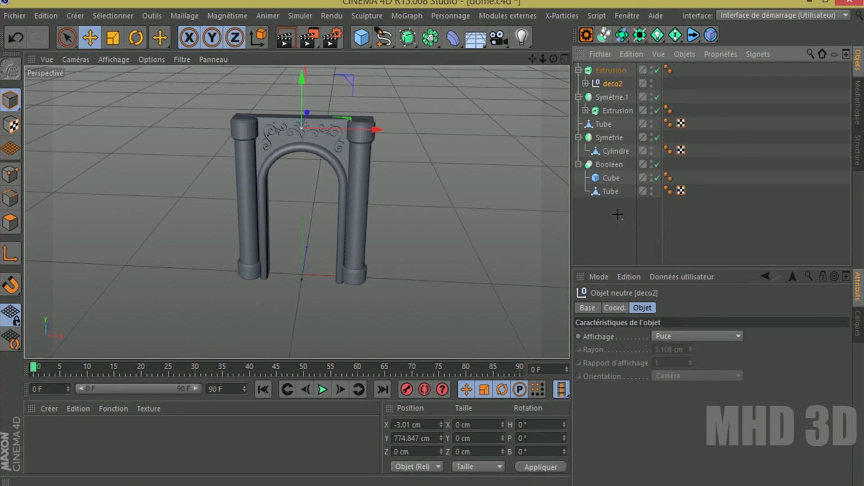
key(ctrl+a)
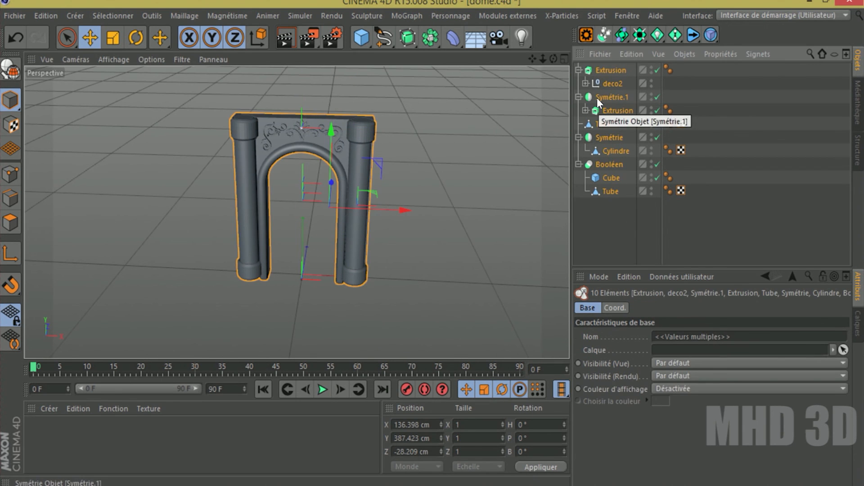
key(alt+g)
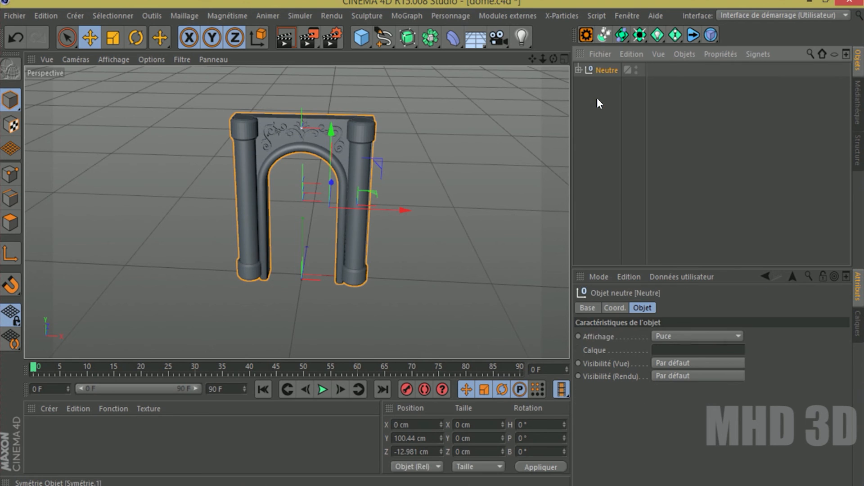
Rename the archway's null group as porte and save the scene.
right_click(597, 70)
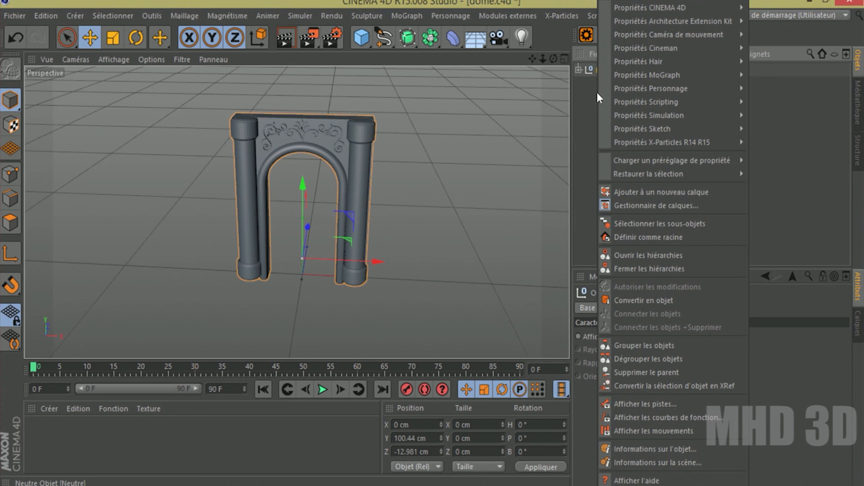
click(804, 132)
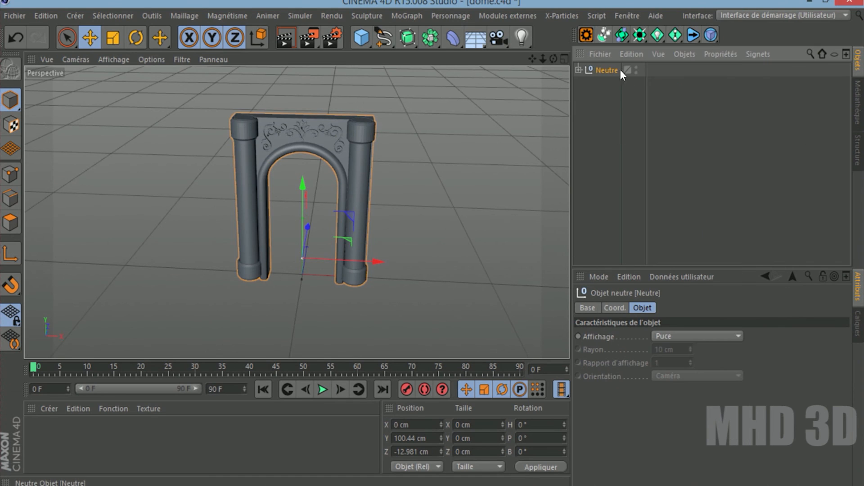
double_click(609, 70)
text(porte)
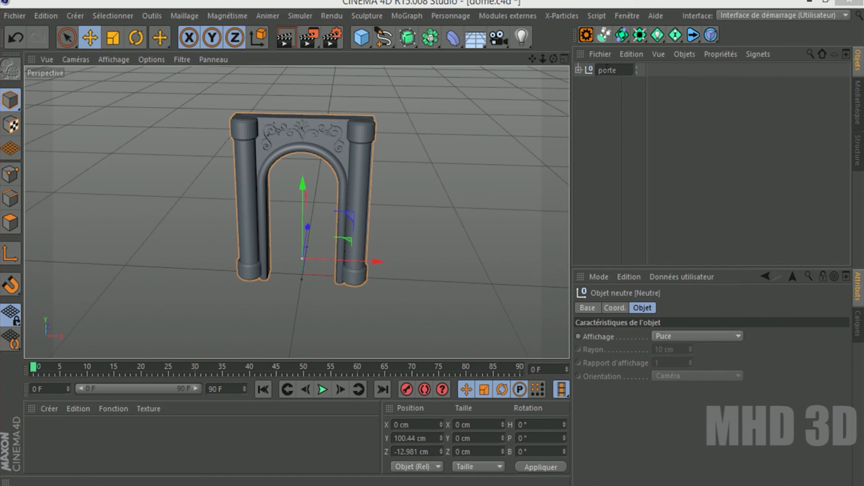
key(Return)
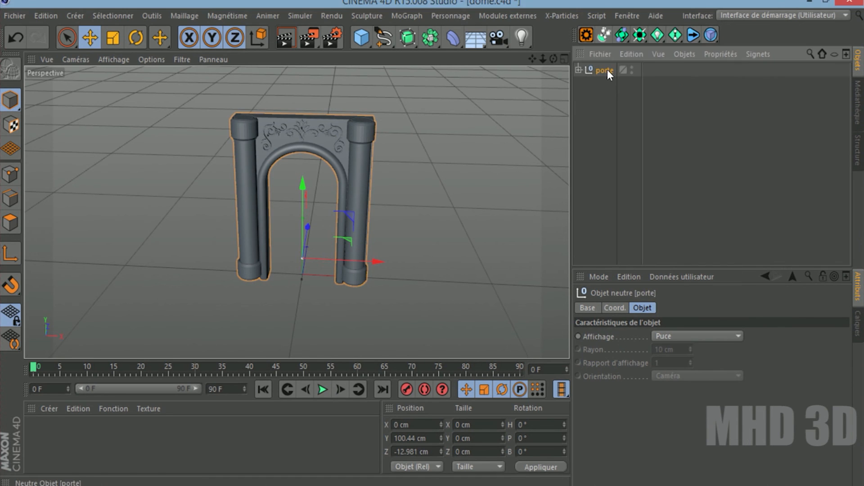
click(13, 15)
click(25, 128)
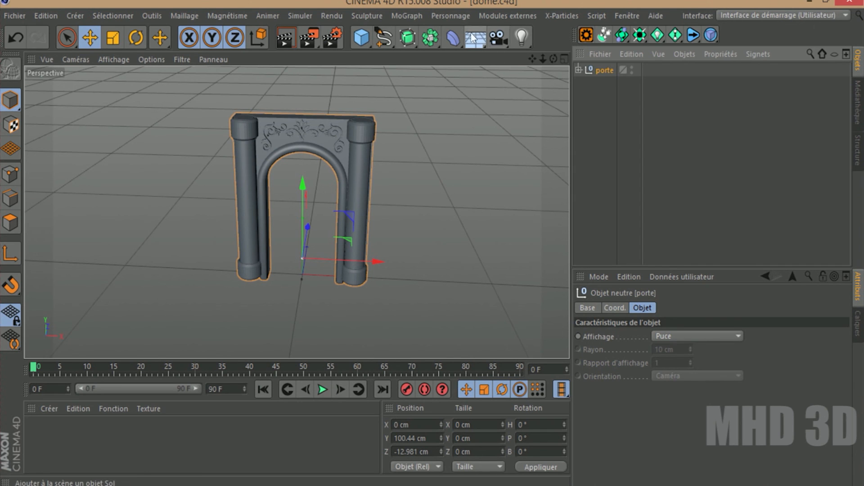
click(407, 17)
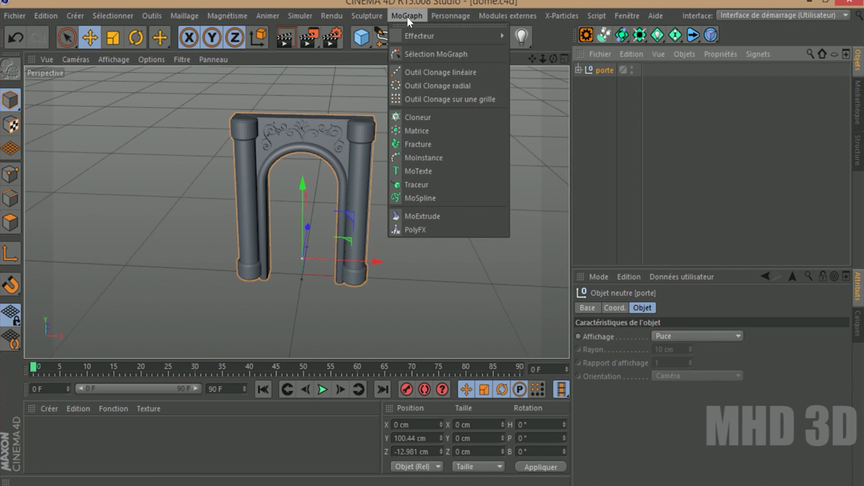
click(410, 117)
drag(610, 72, 610, 71)
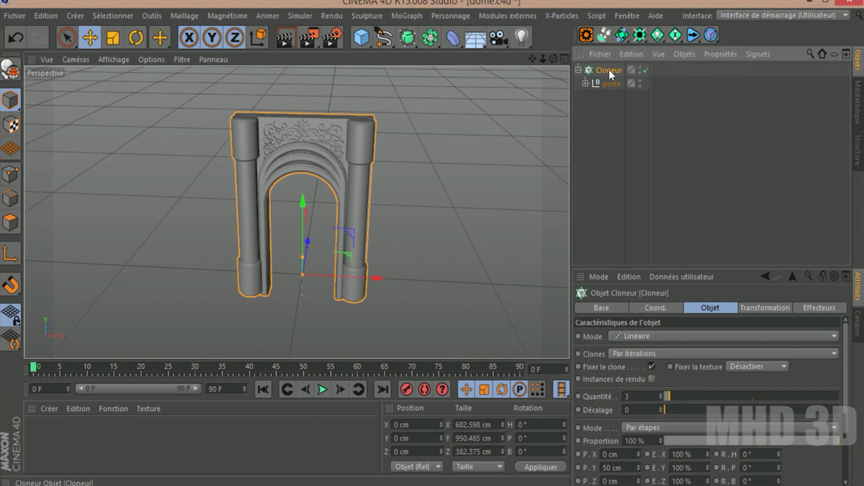
drag(609, 81, 610, 101)
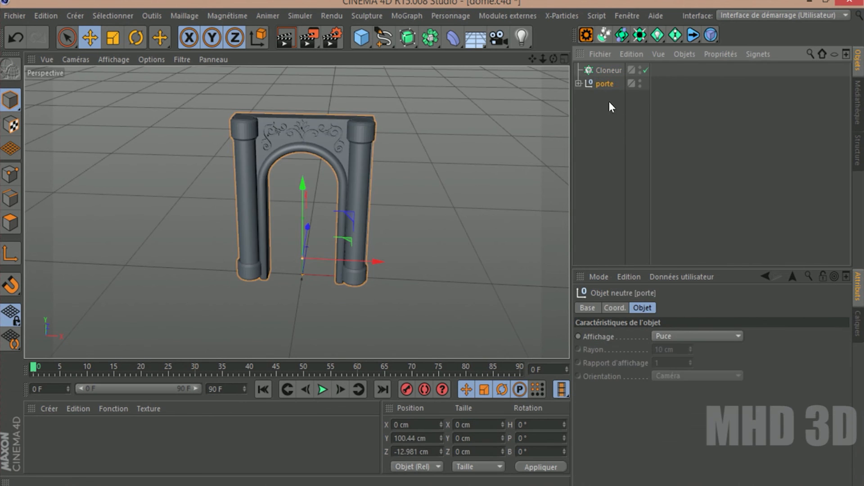
click(610, 71)
key(Delete)
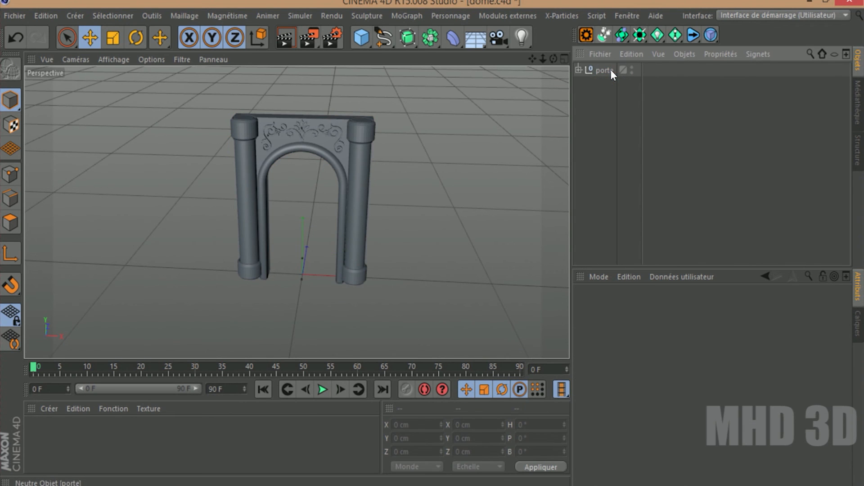
Add a MoGraph Cloner and place the porte null inside it.
click(399, 15)
click(419, 117)
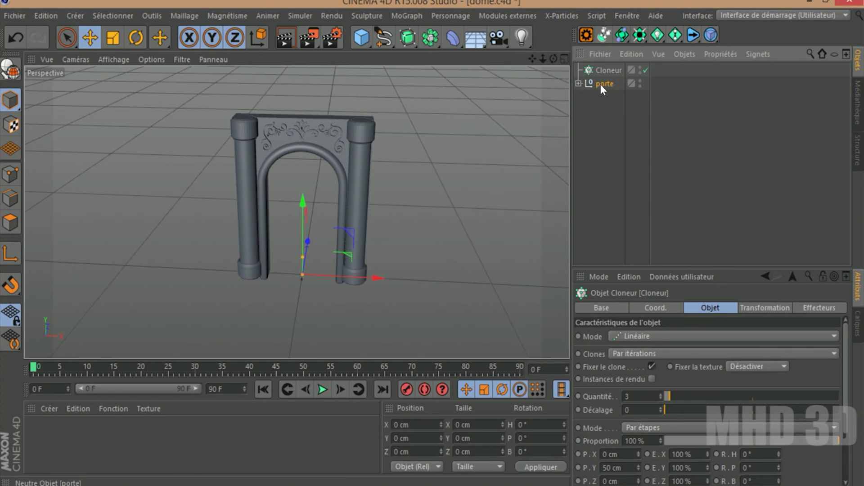
drag(603, 84, 607, 71)
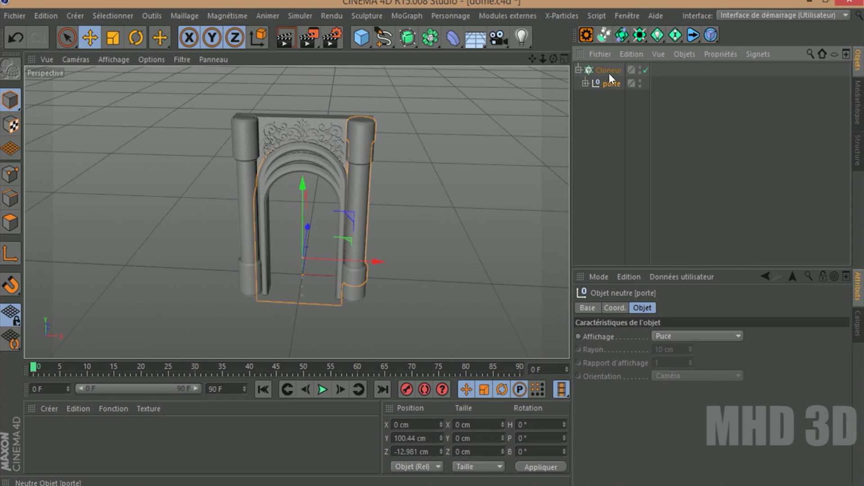
click(609, 71)
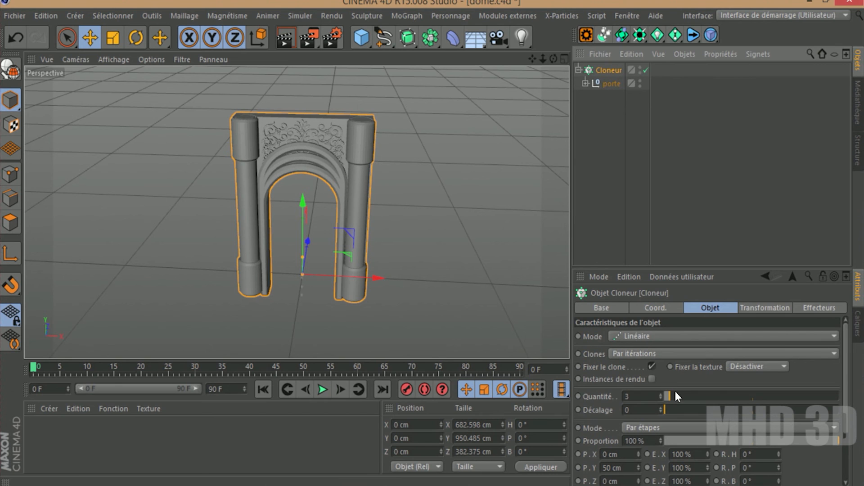
Try an offset of 25 on the linear Cloner, undo it, and set the clone quantity to 7.
mouse_move(664, 410)
mouse_down()
mouse_move(718, 407)
mouse_move(708, 412)
mouse_up()
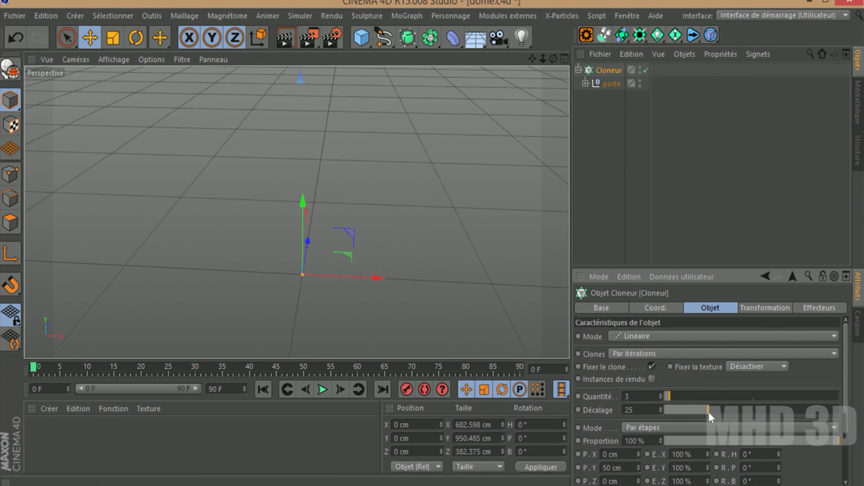
click(16, 37)
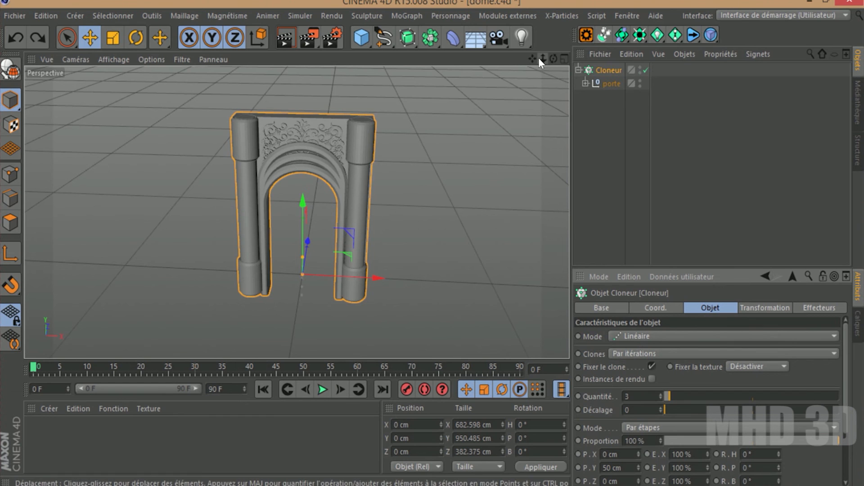
drag(543, 58, 507, 60)
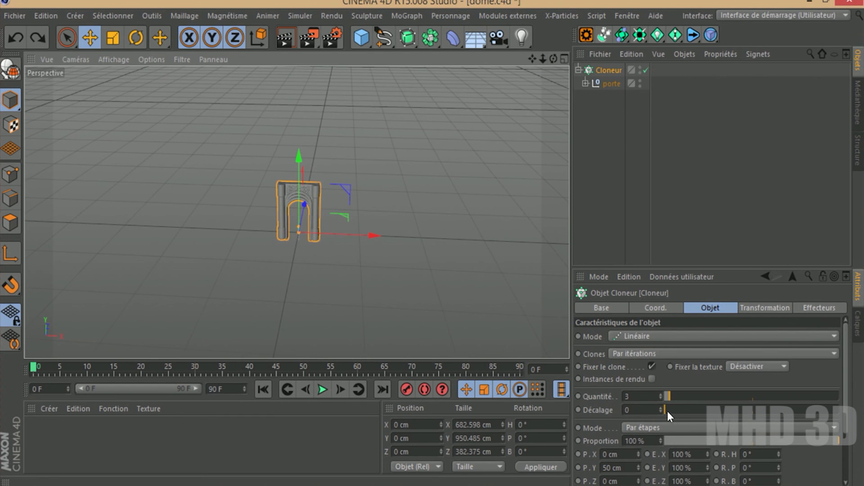
drag(671, 396, 744, 395)
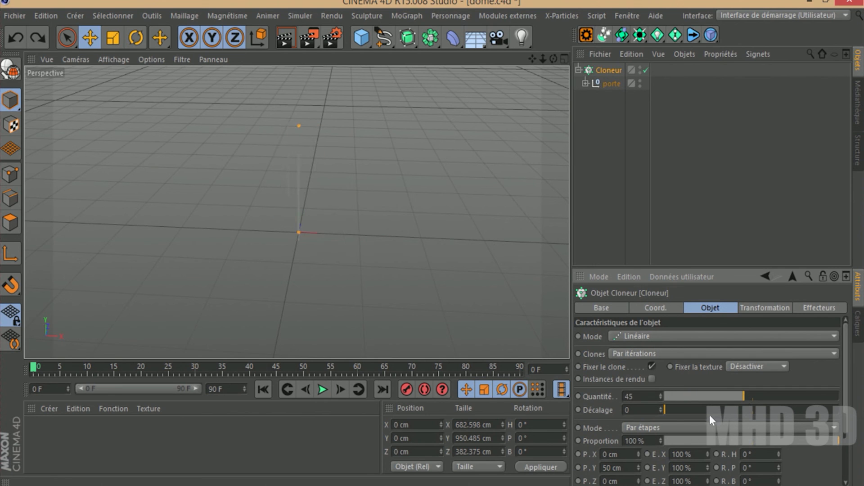
mouse_move(668, 412)
mouse_down()
mouse_move(722, 404)
mouse_move(673, 416)
mouse_up()
drag(740, 396, 676, 403)
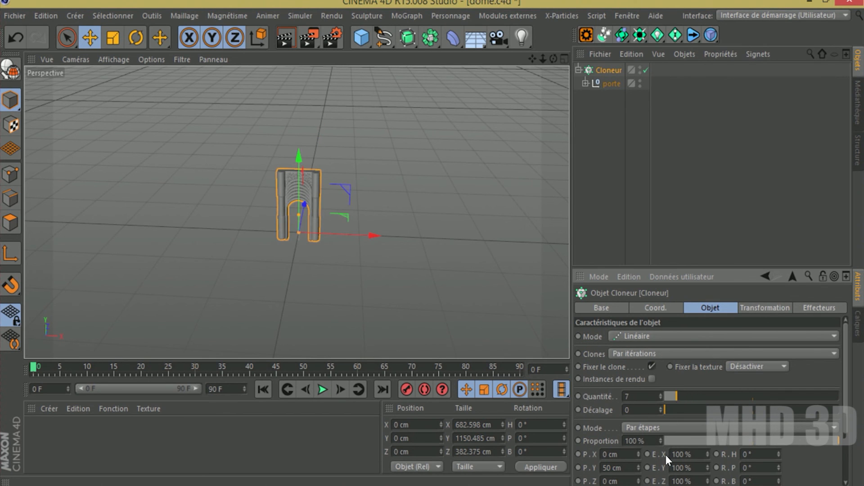
Set the linear Cloner's Y position step to 0 cm.
drag(638, 466, 638, 439)
drag(627, 468, 565, 471)
text(0)
key(Return)
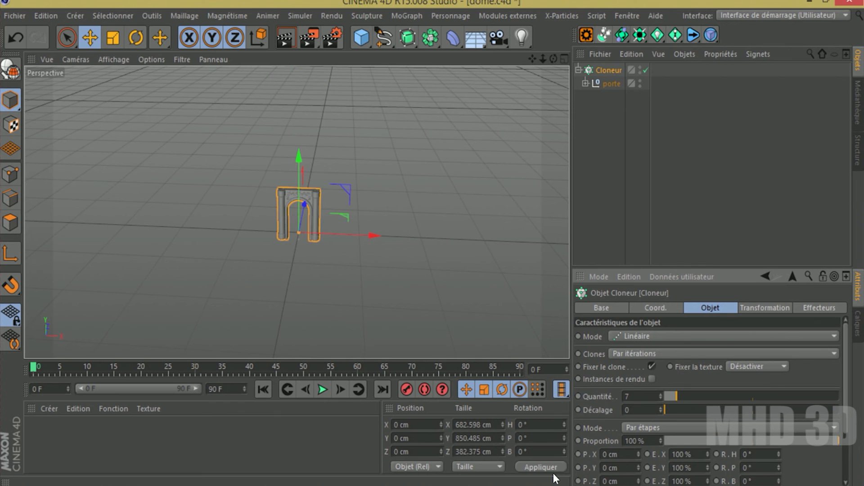
Switch the Cloner to Radial mode and lay its clones out in the XZ plane.
click(663, 336)
click(642, 374)
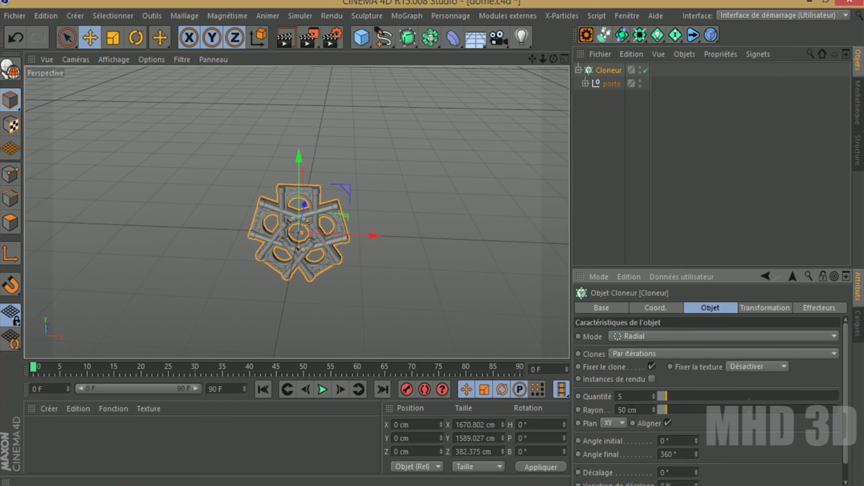
click(622, 423)
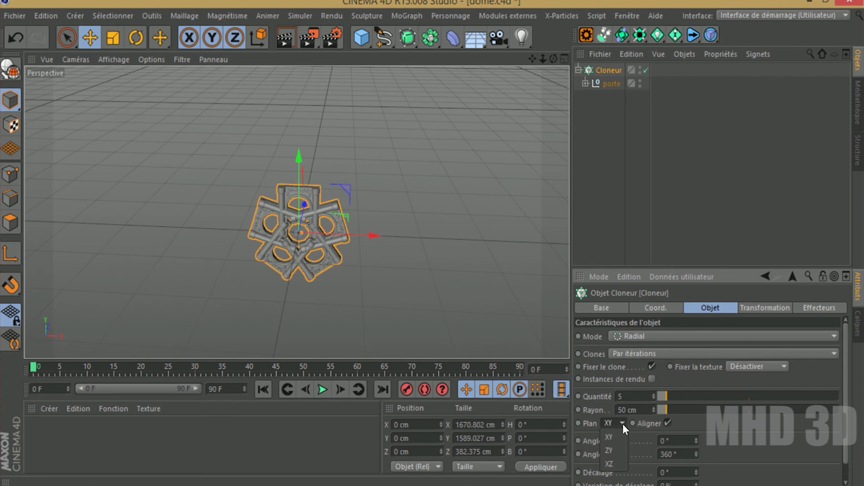
click(610, 464)
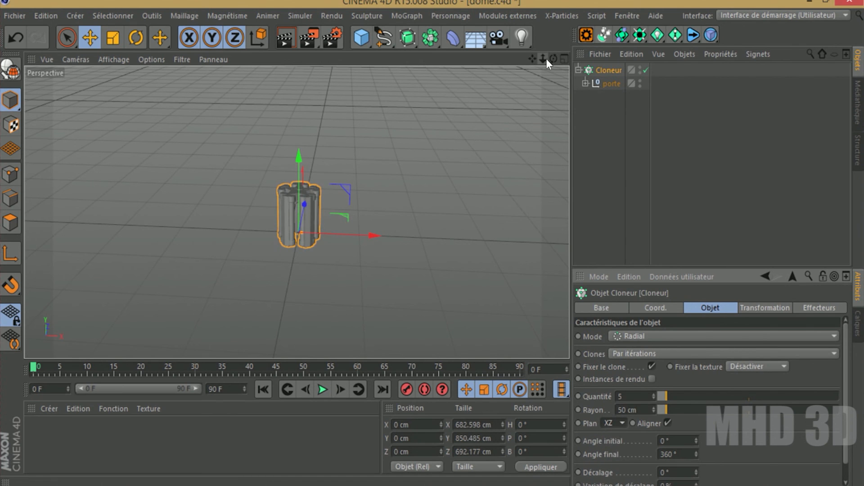
Enlarge the radial Cloner's radius to 418 cm in the top view so the five archways form a pentagon.
drag(543, 58, 554, 105)
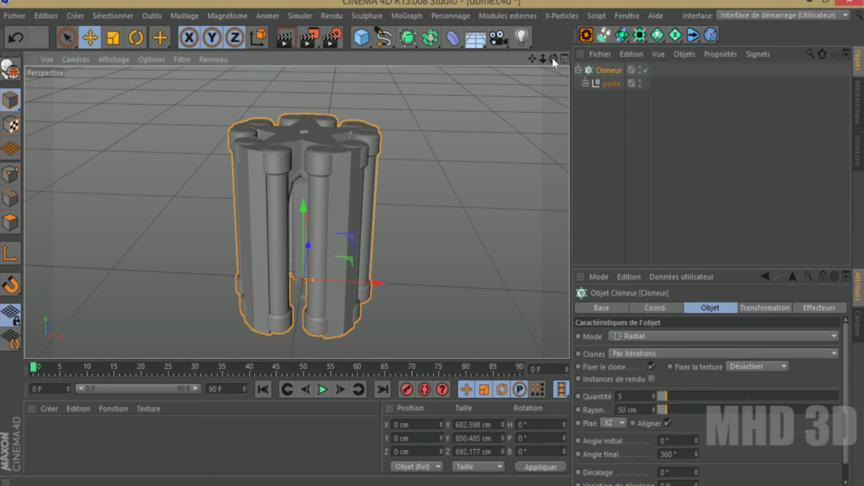
mouse_move(553, 59)
mouse_down()
mouse_move(554, 40)
mouse_move(552, 57)
mouse_up()
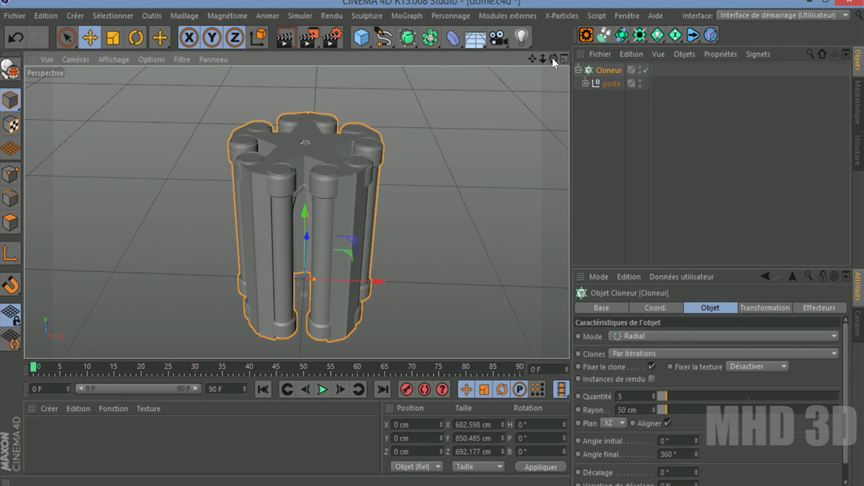
key(F2)
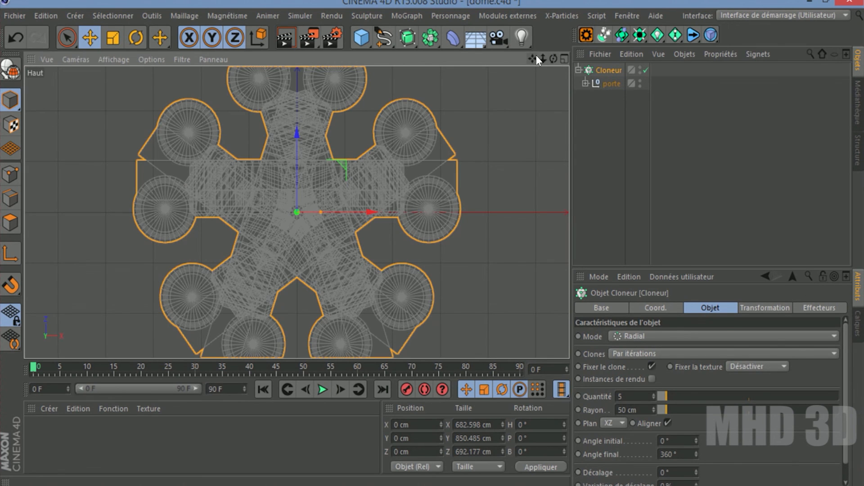
drag(539, 56, 503, 56)
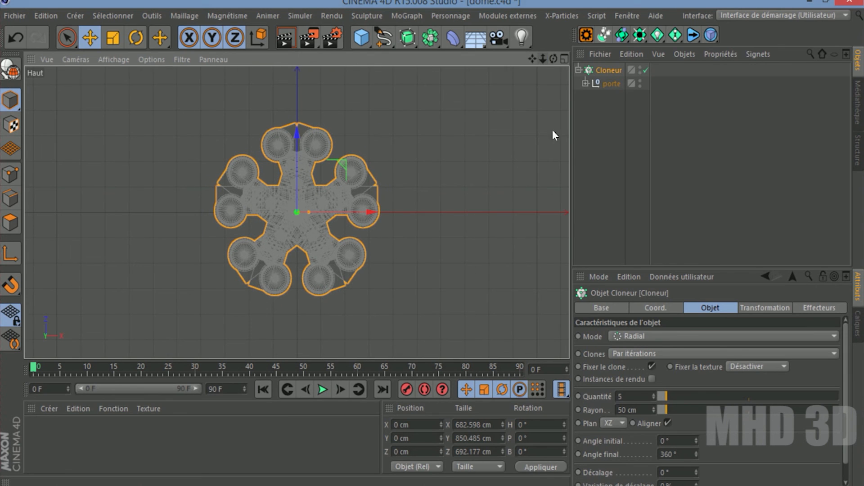
drag(664, 411, 733, 410)
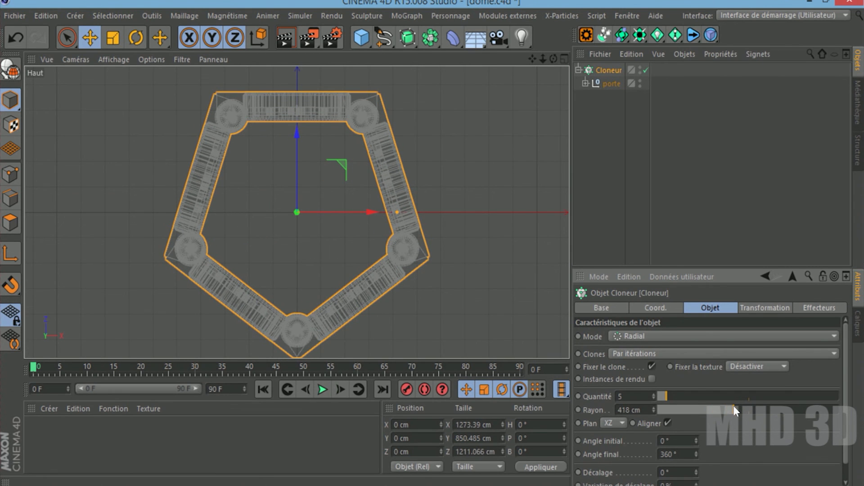
key(F1)
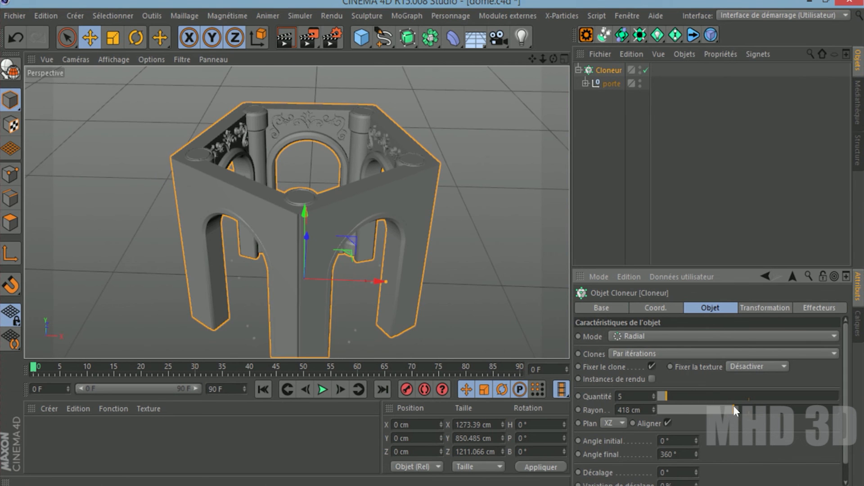
Set the Cloner's quantity to 10 and its radius to 967 cm so the archways form a ten-sided ring.
drag(553, 59, 599, 50)
drag(543, 59, 515, 77)
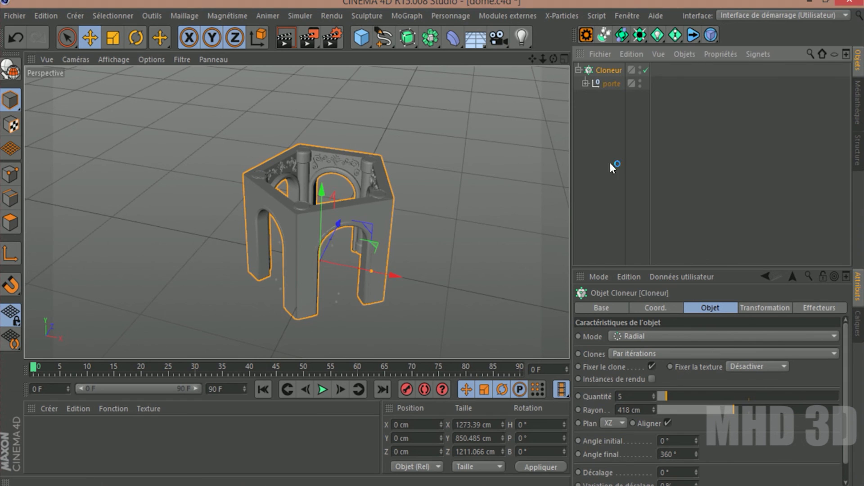
drag(666, 396, 676, 395)
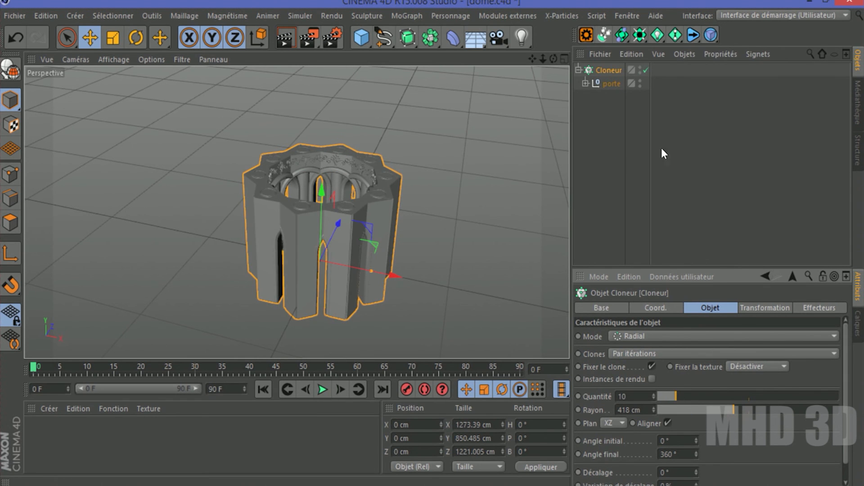
key(F2)
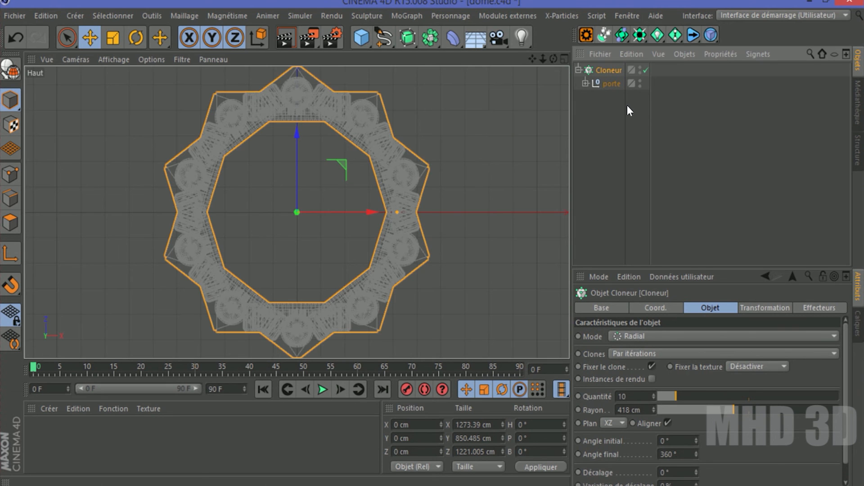
drag(734, 409, 814, 407)
drag(543, 59, 495, 61)
drag(814, 407, 834, 399)
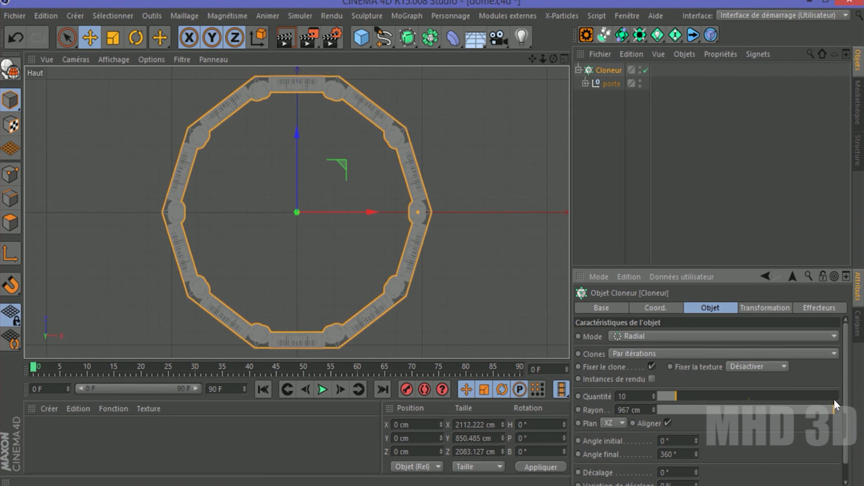
key(F1)
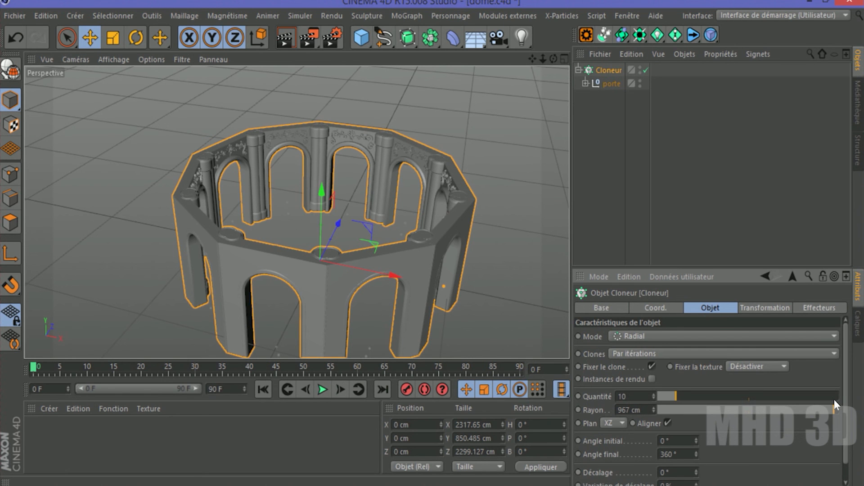
Rotate the porte null inside the Cloner to a heading of about 104.9°, and deselect it.
drag(553, 59, 270, 162)
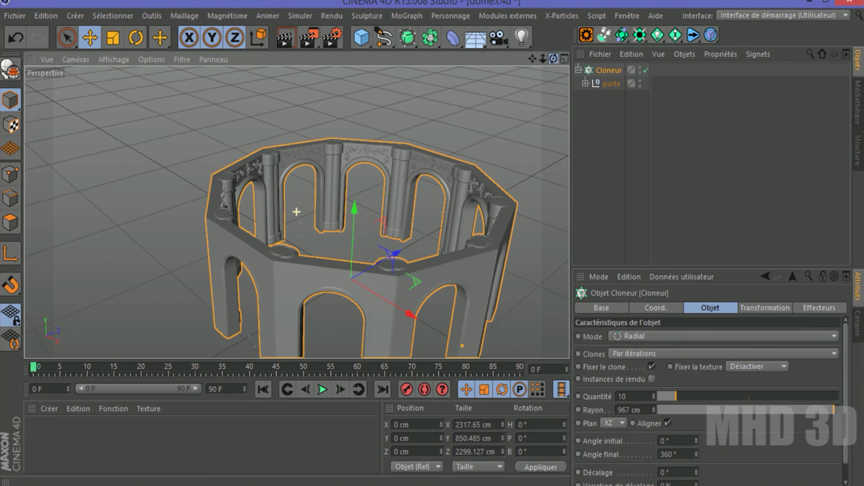
click(611, 84)
click(142, 42)
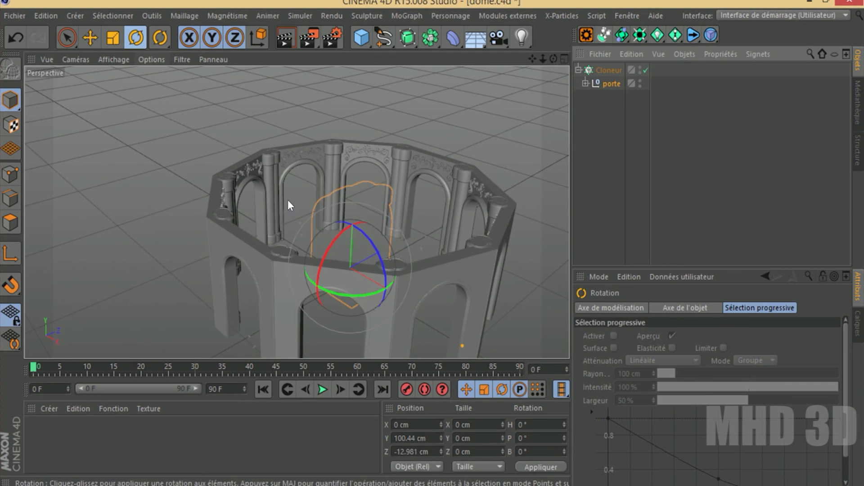
drag(345, 296, 537, 264)
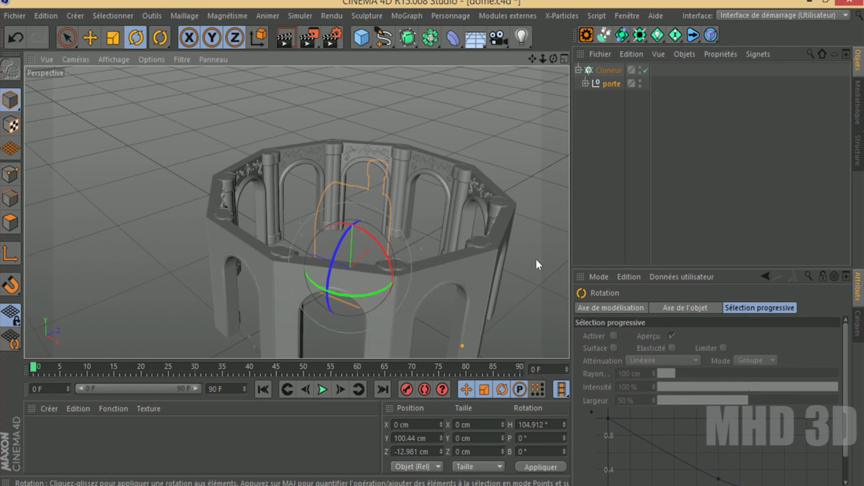
click(623, 200)
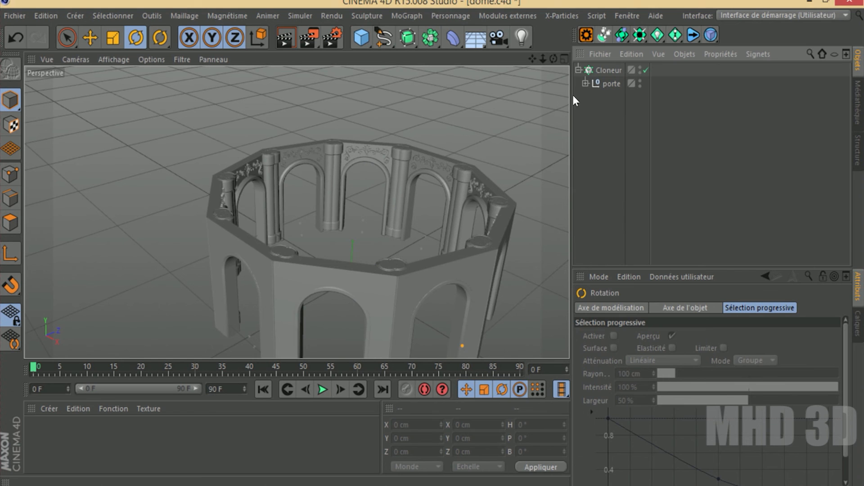
Try the ZY and XY planes on the radial Cloner and return it to the XZ plane.
mouse_move(554, 59)
mouse_down()
mouse_move(540, 85)
mouse_move(567, 61)
mouse_up()
click(603, 71)
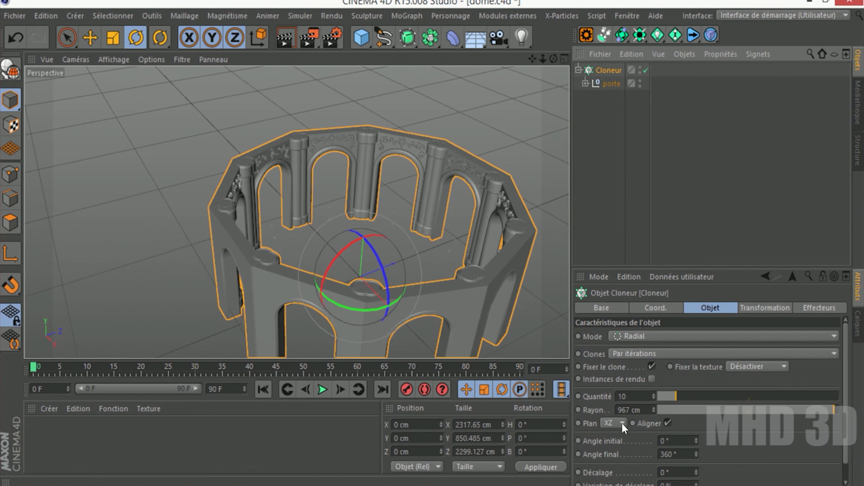
click(623, 423)
click(612, 449)
click(615, 421)
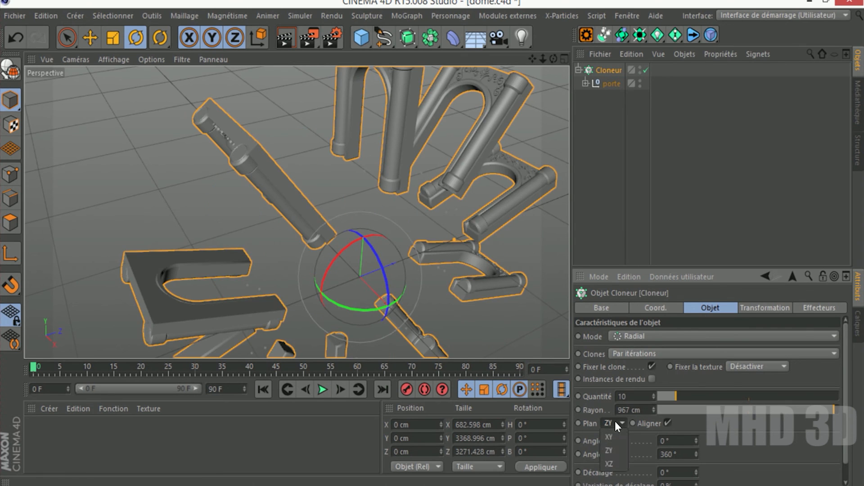
click(615, 435)
click(621, 422)
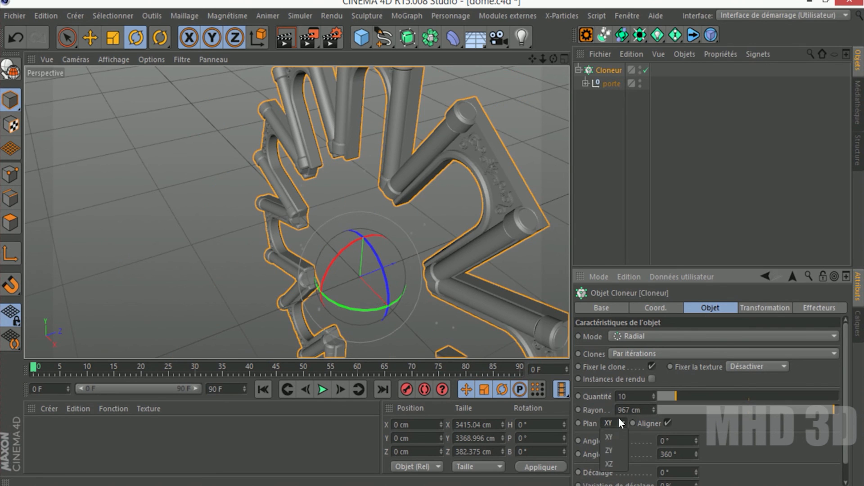
click(610, 461)
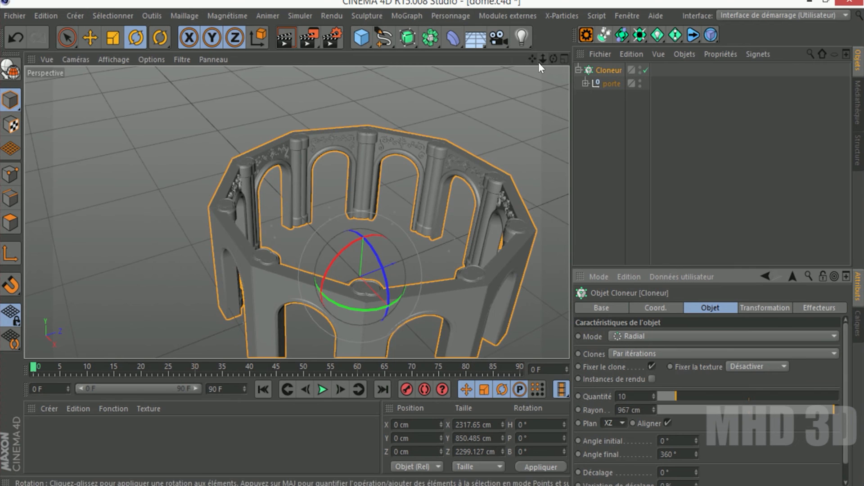
Take the porte null out of the Cloner and delete the Cloner.
drag(542, 60, 494, 60)
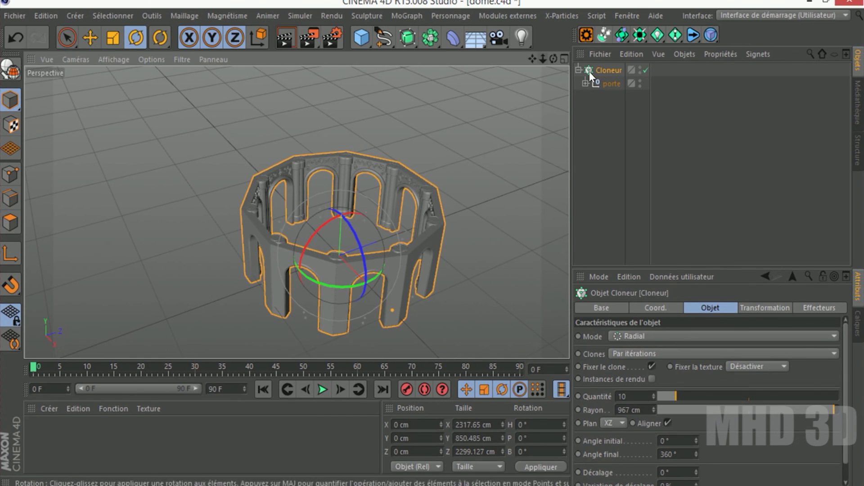
mouse_move(607, 81)
mouse_down()
mouse_move(606, 114)
mouse_move(607, 99)
mouse_up()
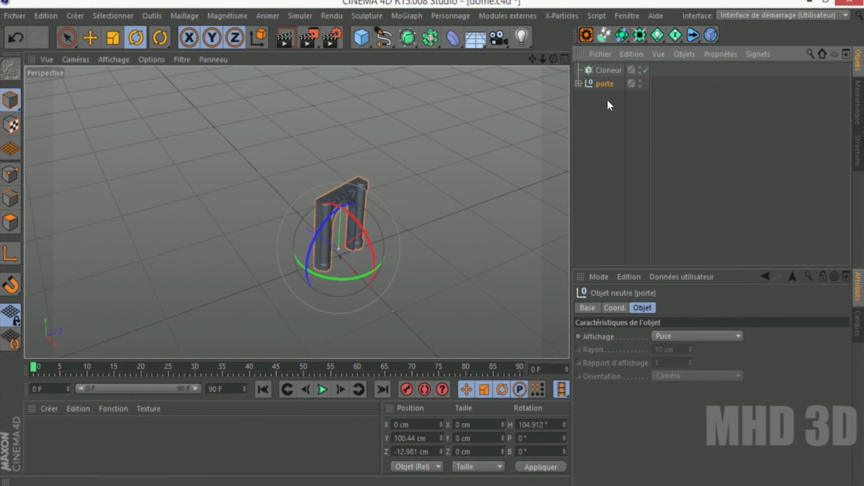
click(606, 70)
key(Delete)
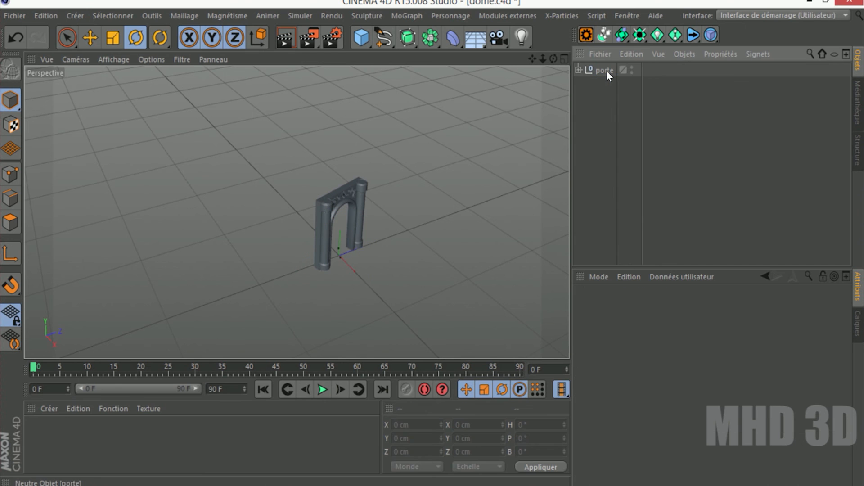
Add a Dublicate Object plugin generator and place the porte null inside it.
drag(554, 59, 524, 67)
click(491, 15)
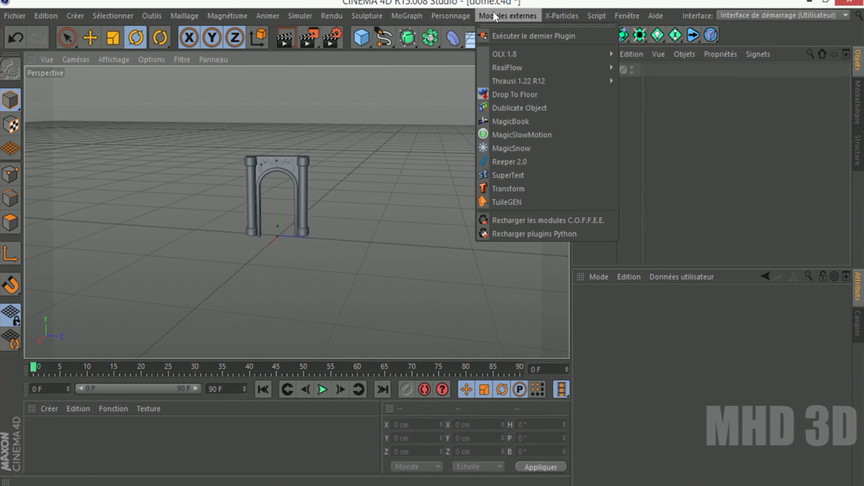
click(500, 107)
drag(603, 85, 612, 71)
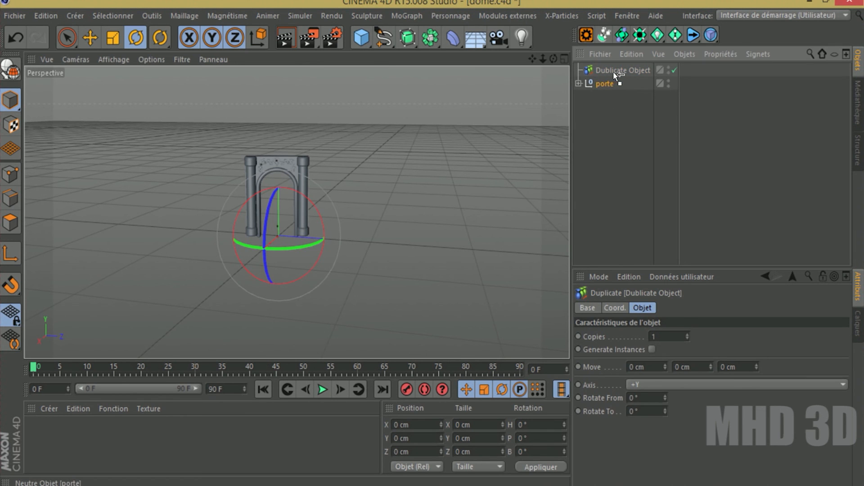